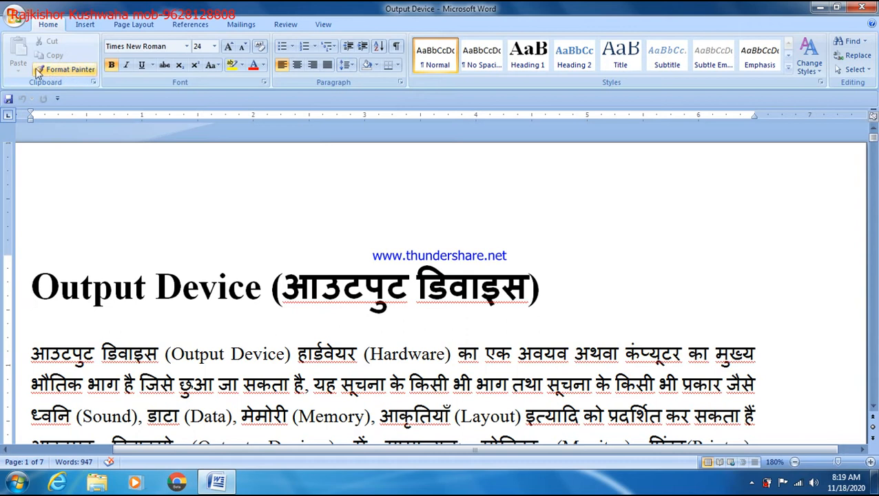
Collect 'Output Device' on the Clipboard pane, then cut the Hindi parenthetical from the title
click(93, 81)
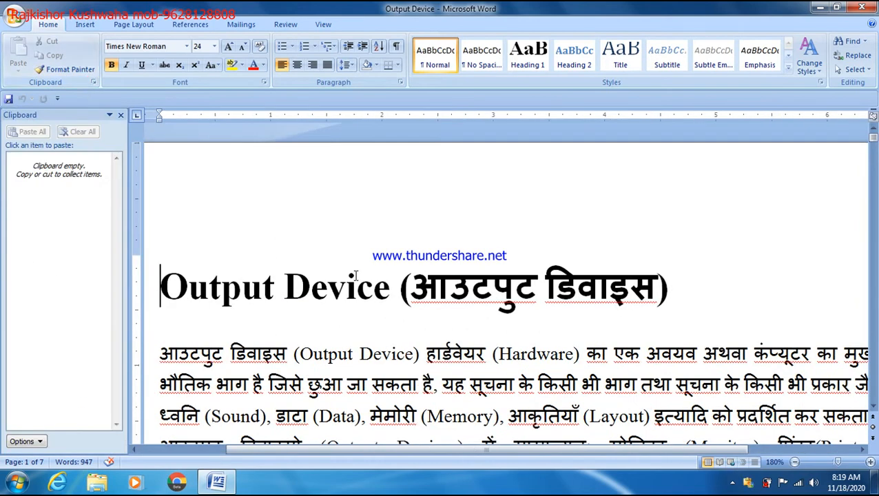
drag(387, 288, 153, 288)
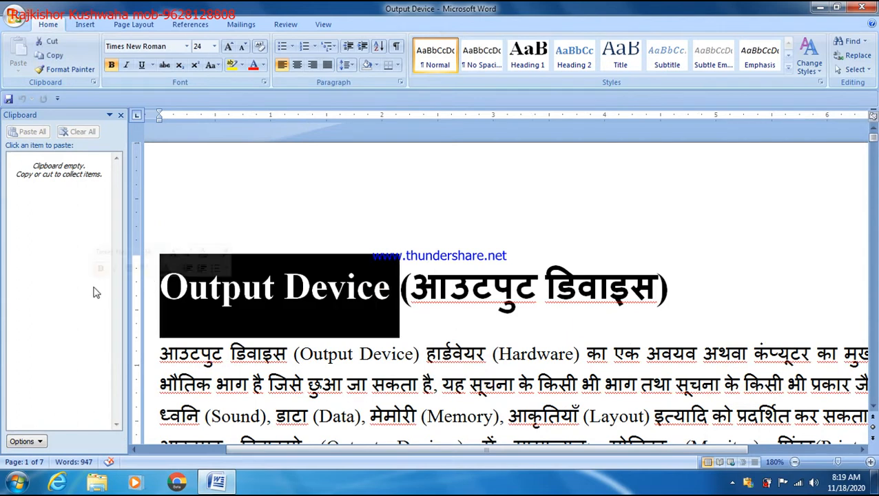
click(50, 57)
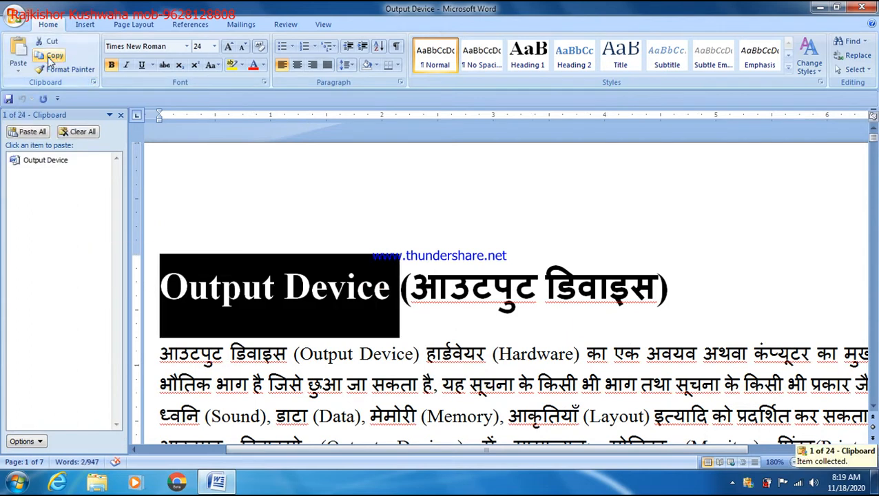
click(610, 295)
drag(680, 288, 403, 293)
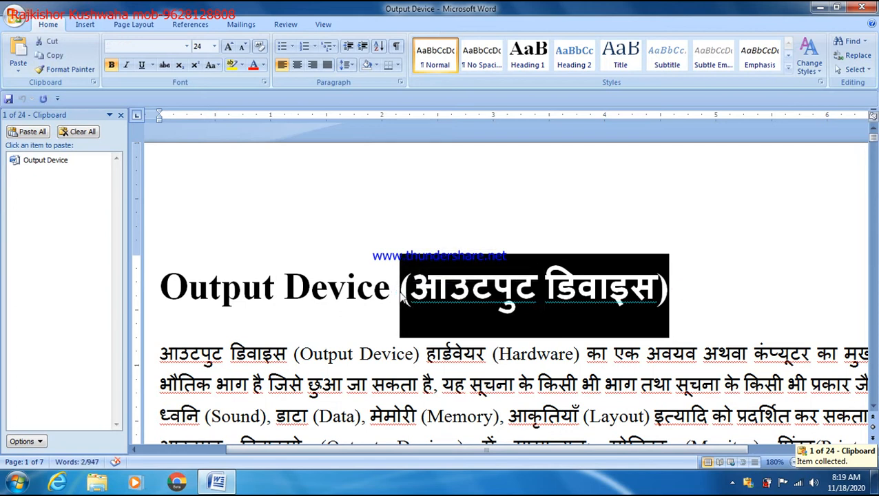
key(ctrl+x)
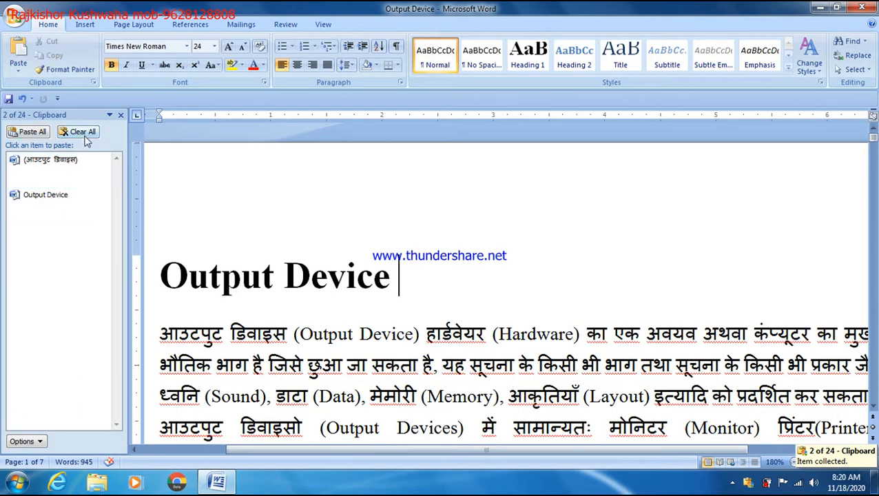
Paste both collected items, 'Output Device' and '(आउटपुट डिवाइस)', from the pane, then delete these test pastes
key(Return)
key(Return)
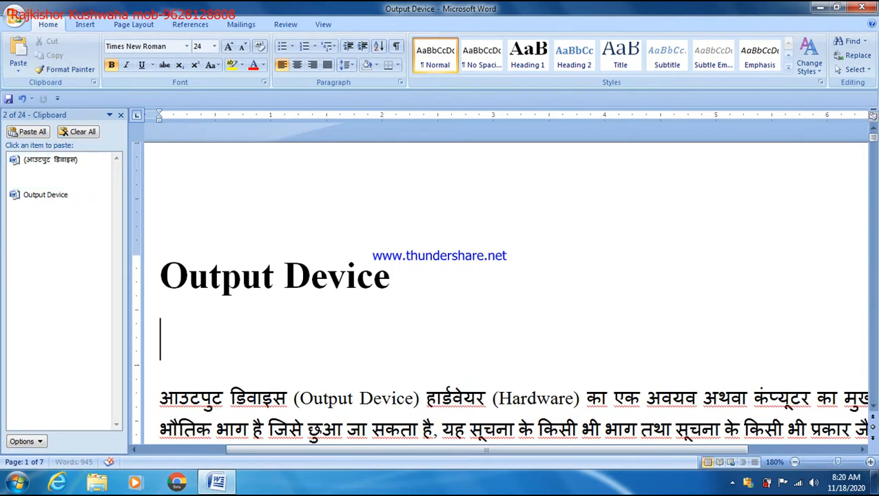
click(27, 195)
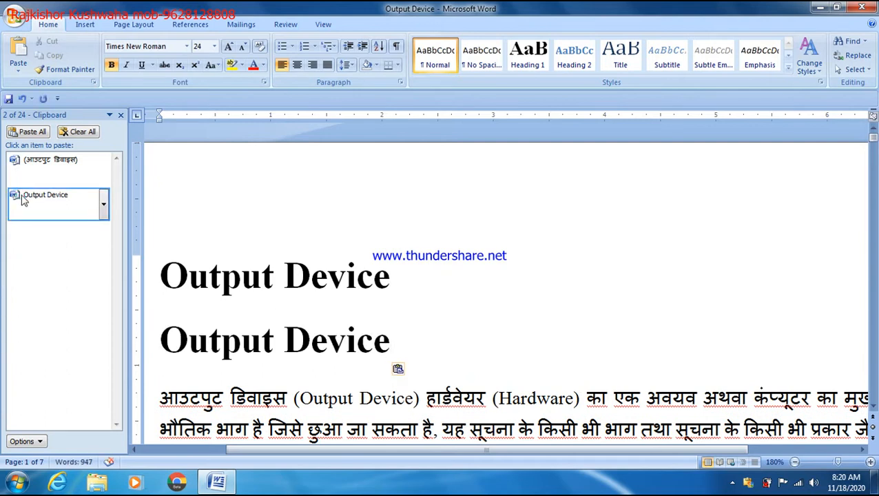
key(Return)
scroll(31, 186, down, 2)
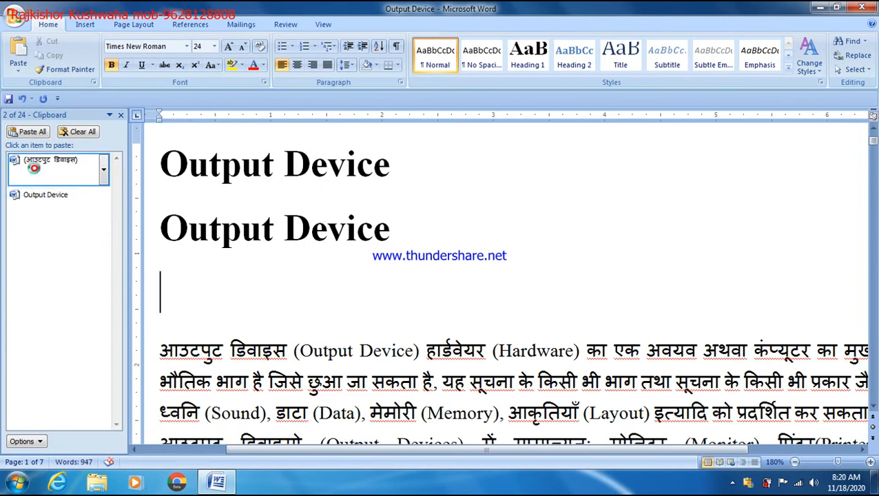
click(36, 174)
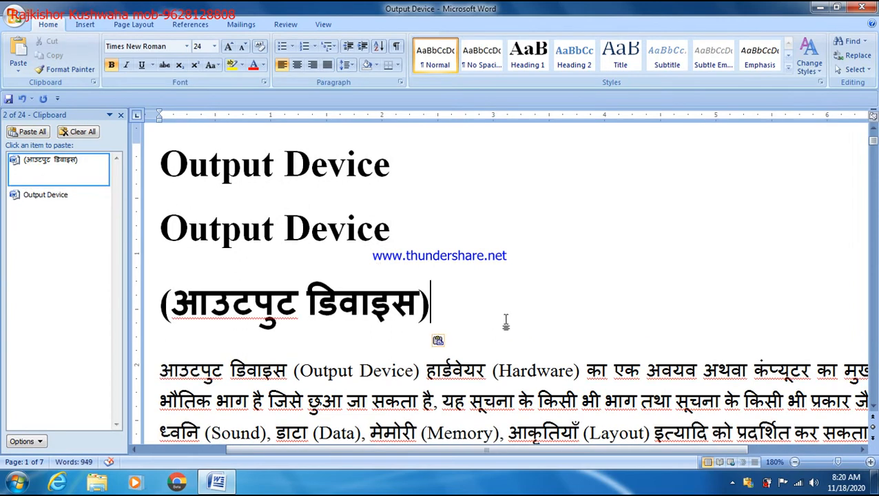
drag(507, 320, 187, 241)
key(Delete)
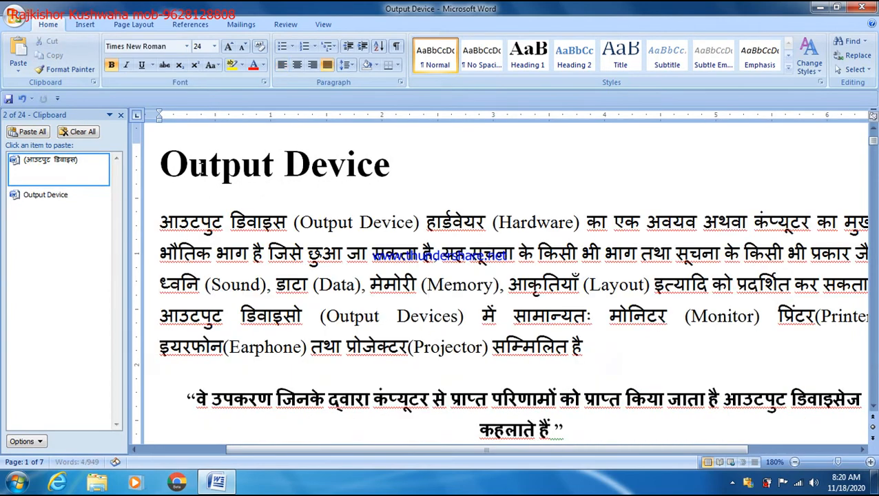
Close the Clipboard pane and toggle bold off and back on for the 'Output Device' title
click(121, 115)
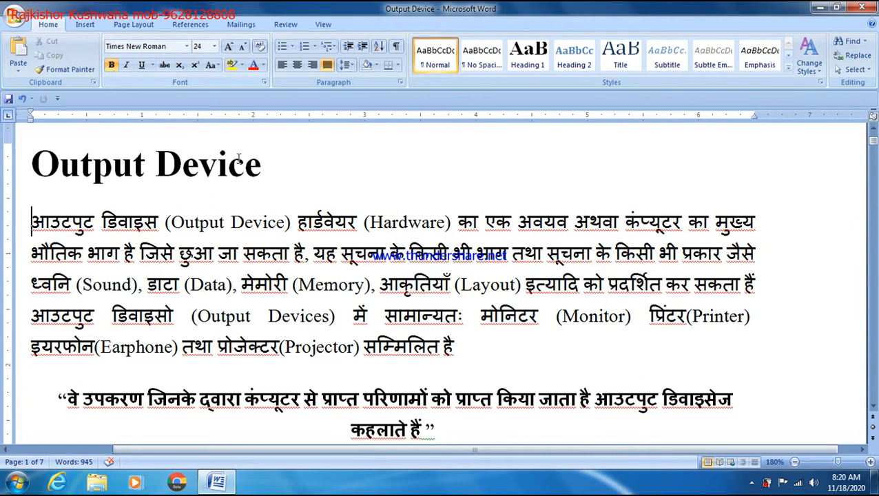
drag(269, 165, 32, 165)
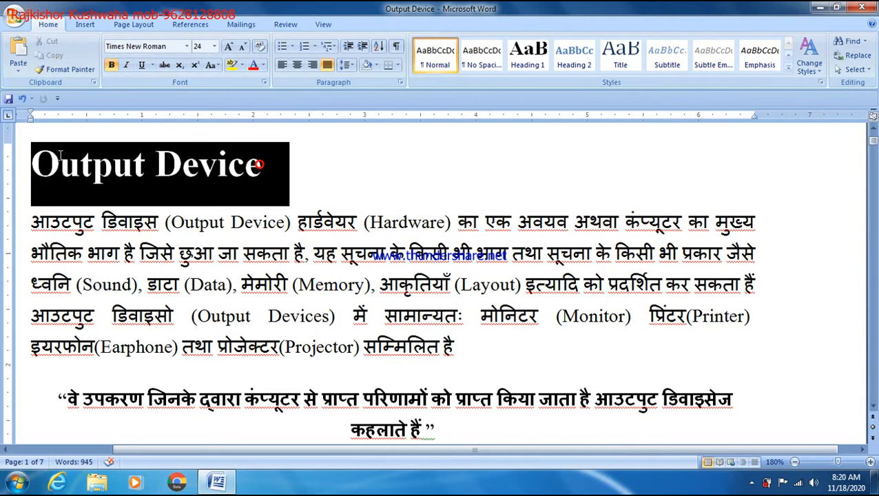
click(112, 65)
click(239, 163)
drag(239, 162, 26, 154)
click(112, 65)
click(228, 164)
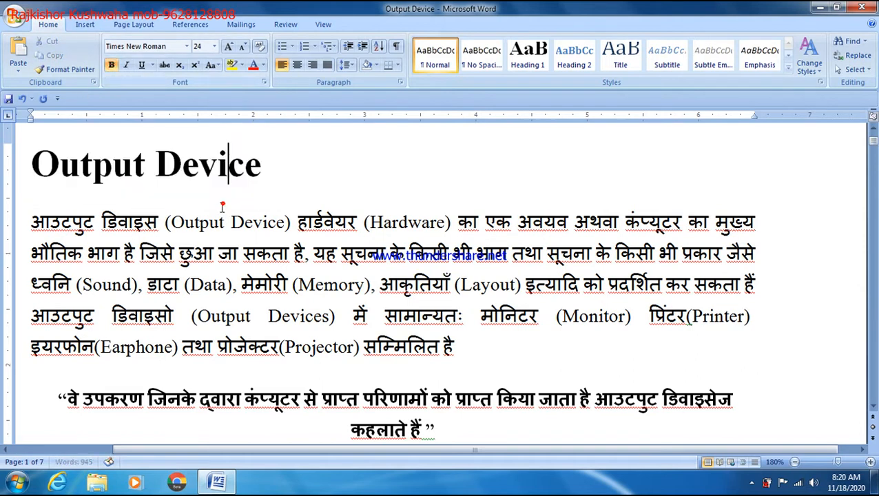
Italicise 'आउटपुट डिवाइस' and underline '(Output Device)' in the paragraph's first line
drag(169, 222, 31, 222)
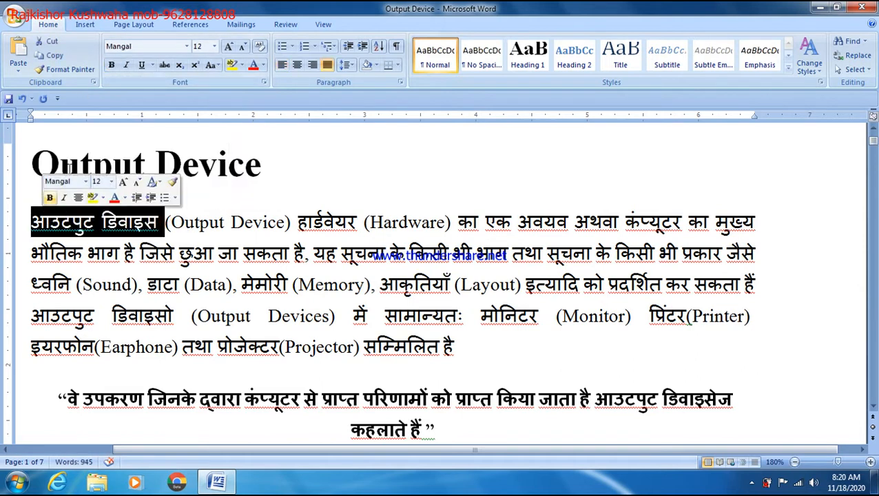
click(127, 67)
drag(166, 228, 296, 228)
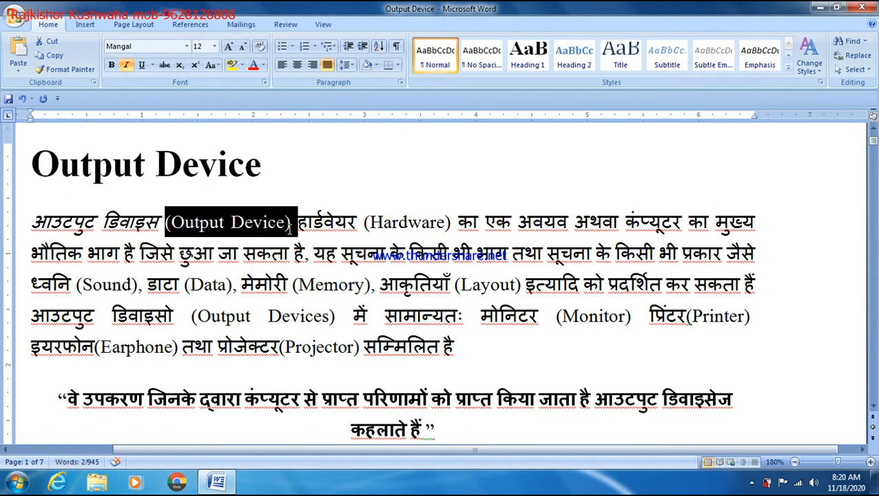
click(141, 65)
click(314, 193)
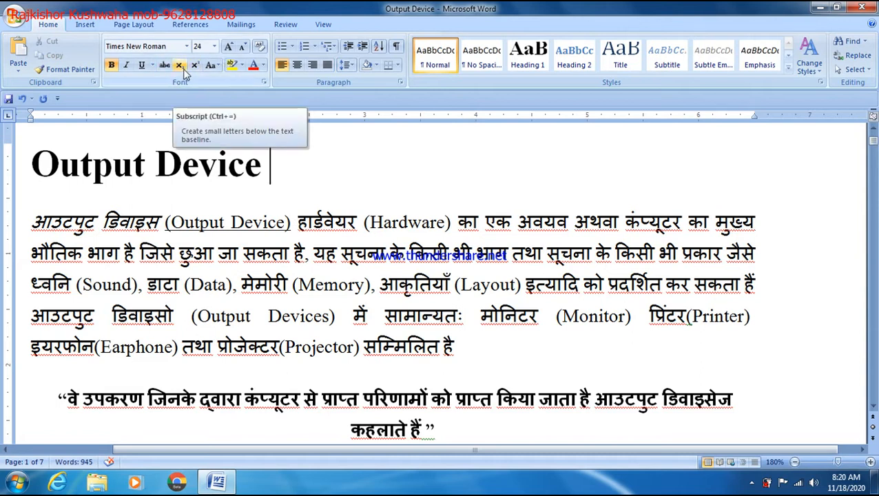
Add the line 'H20' below the title with its 2 as subscript
key(Return)
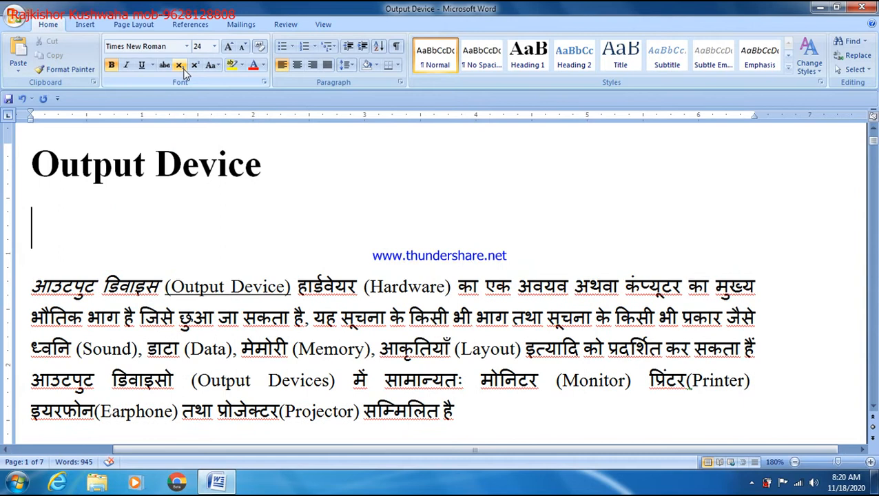
text(H20)
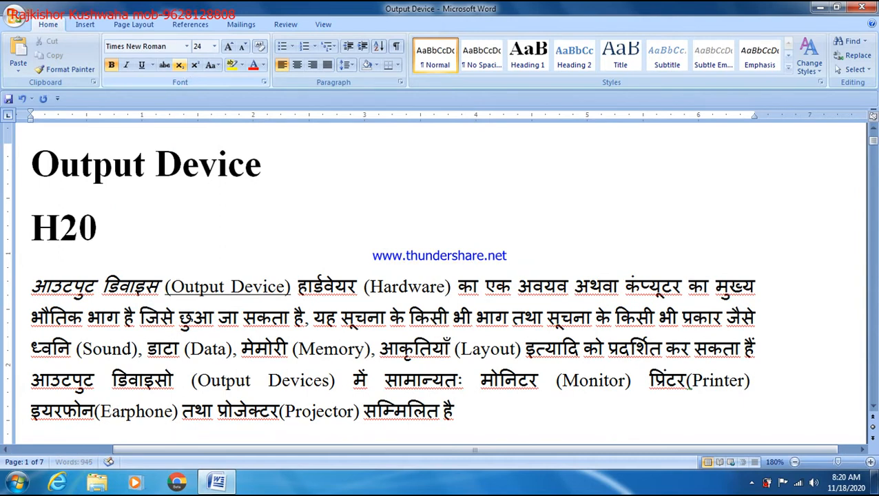
drag(61, 227, 79, 227)
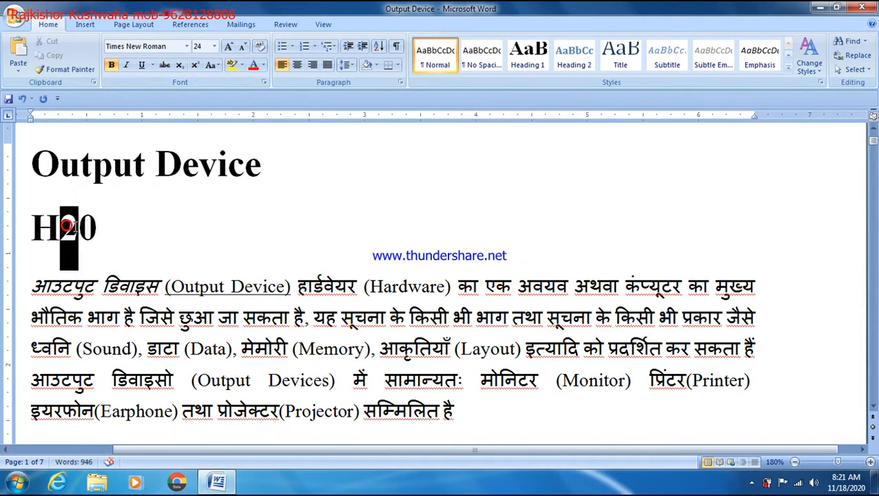
click(179, 65)
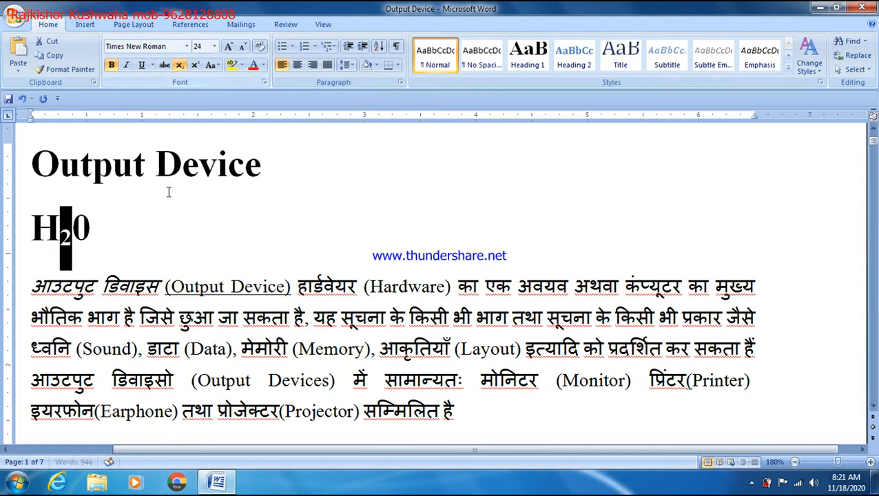
click(168, 220)
Append 'a2' with the 2 superscripted, then add two empty lines below
text(a2)
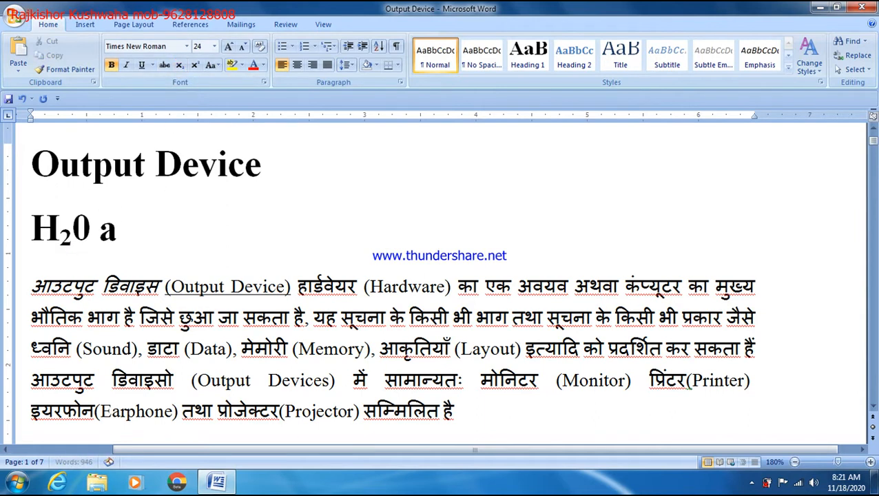
double_click(115, 224)
click(140, 225)
click(119, 219)
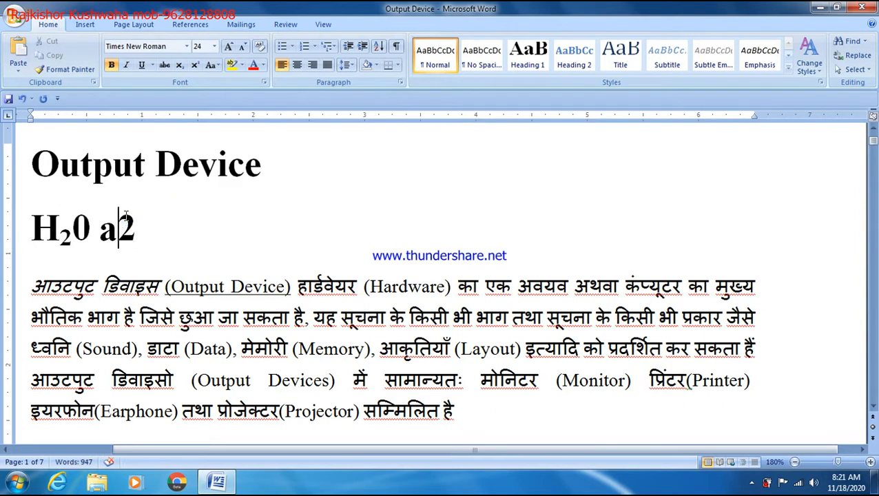
key(shift+Right)
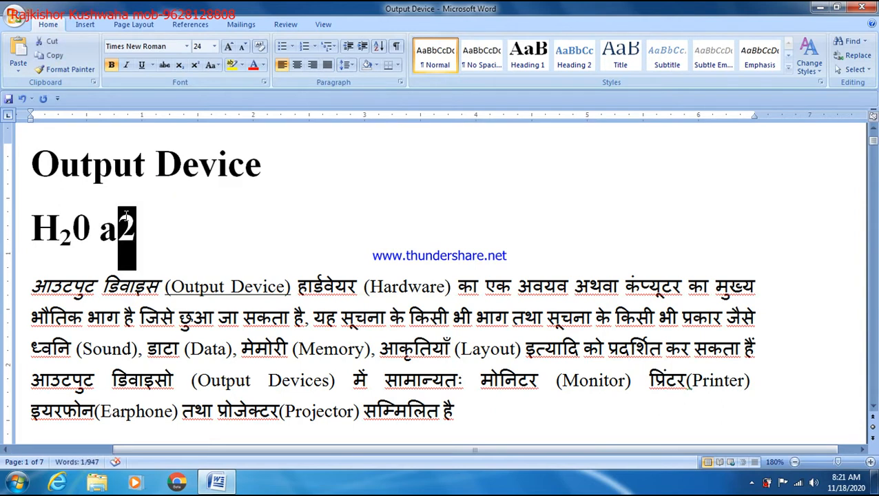
click(195, 64)
click(200, 220)
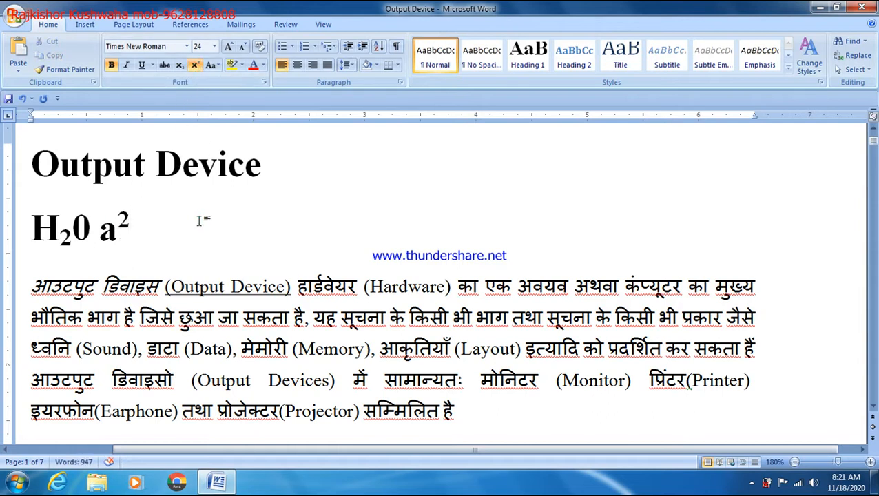
key(Return)
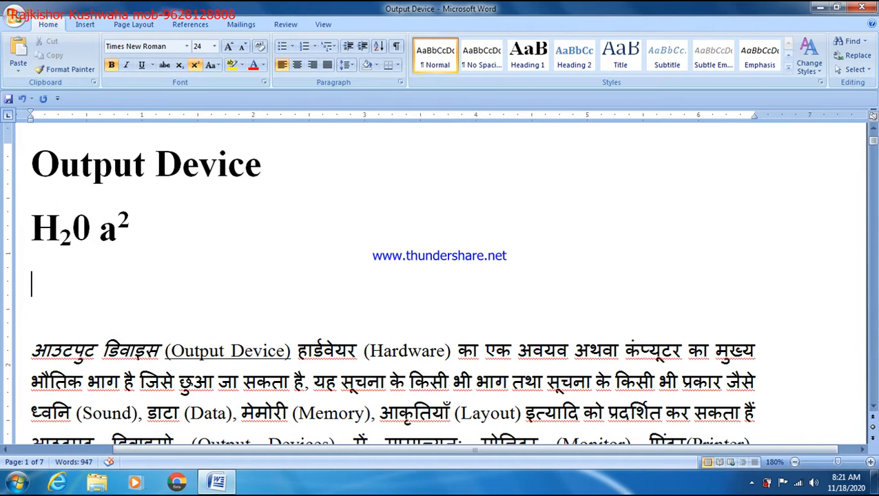
key(Return)
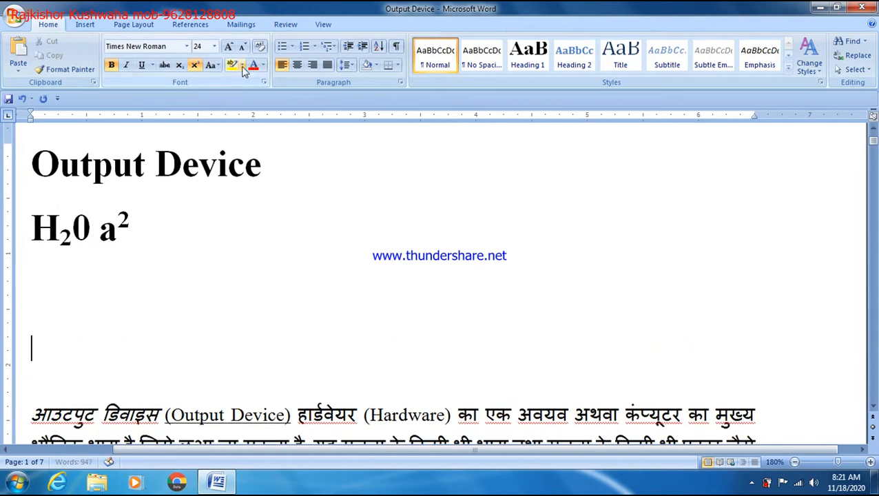
Give the 'Output Device' title a yellow text highlight
click(272, 164)
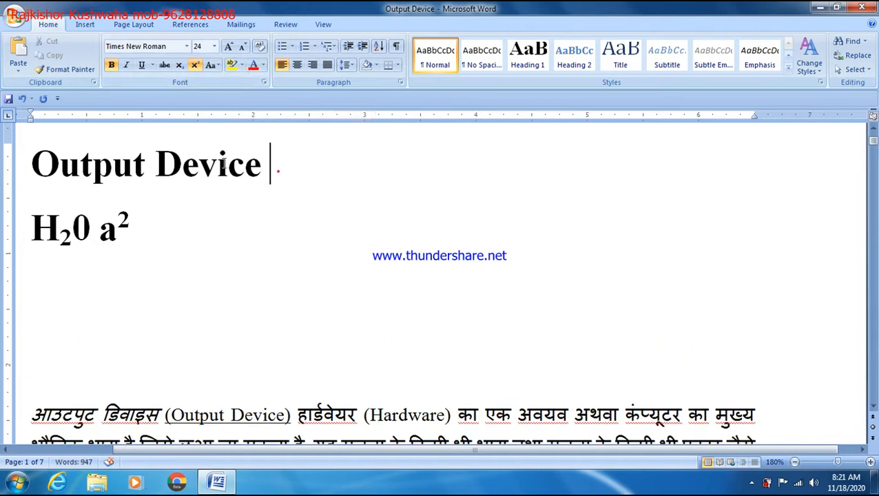
drag(272, 164, 114, 130)
click(231, 65)
click(274, 164)
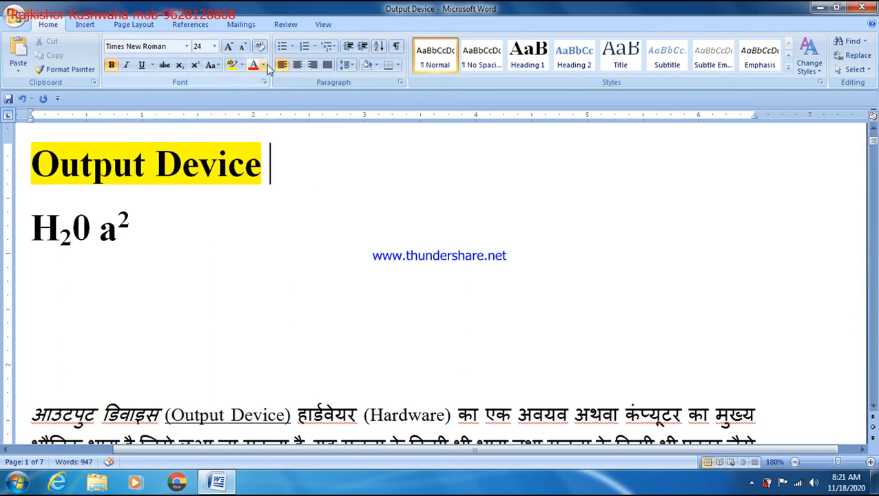
Colour the title's lettering green
click(279, 182)
drag(279, 183, 231, 176)
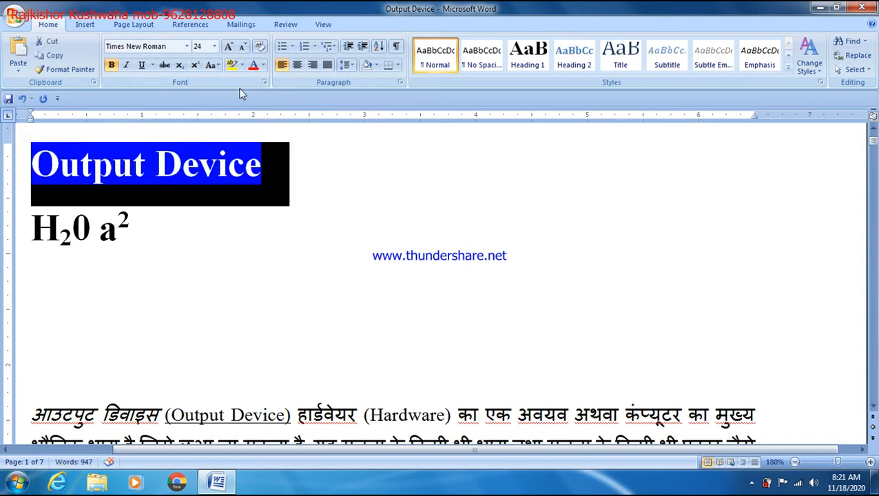
click(264, 66)
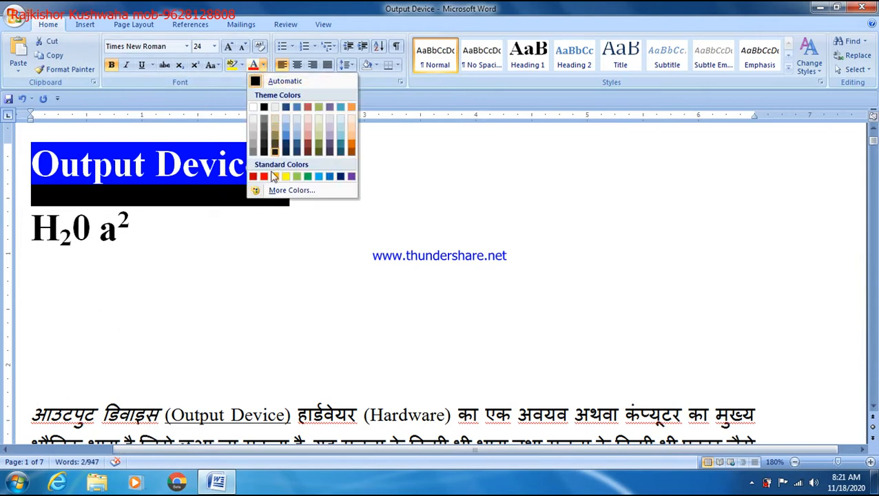
click(308, 177)
click(337, 217)
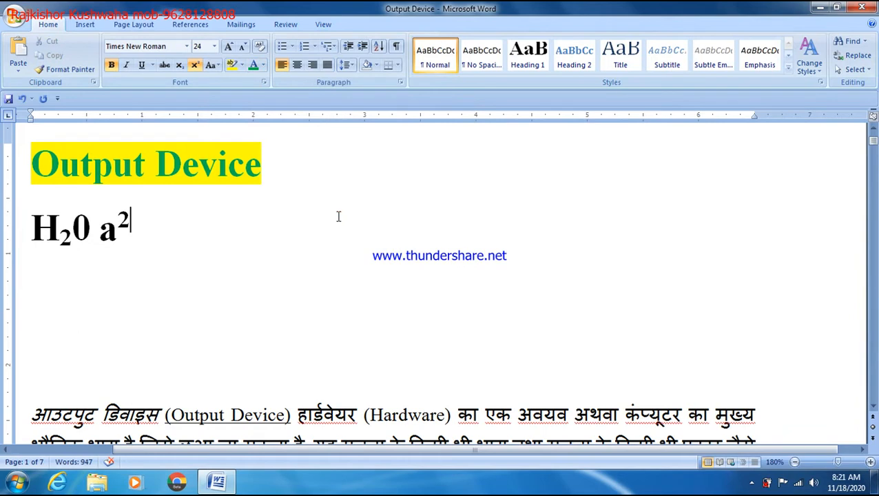
Add a practice line 'fjdkojfgkojhko' under the title
click(287, 155)
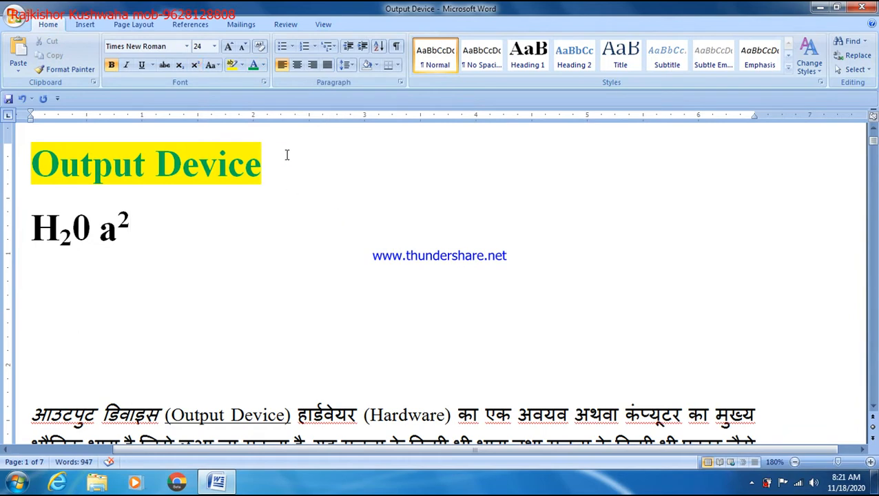
key(Return)
text(fjdkojfgkojhko)
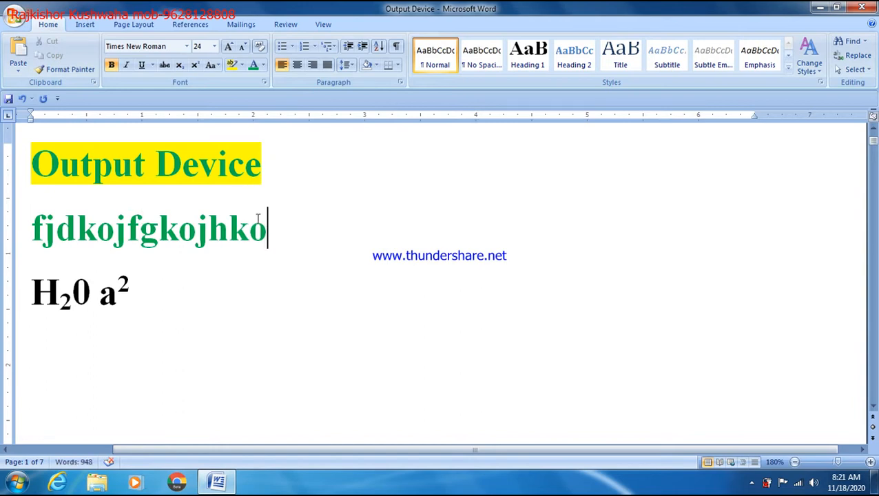
Overtype the practice line with 'gfdgfdkgkhgofhdkogh' and add a line 'fdl'
drag(269, 227, 31, 229)
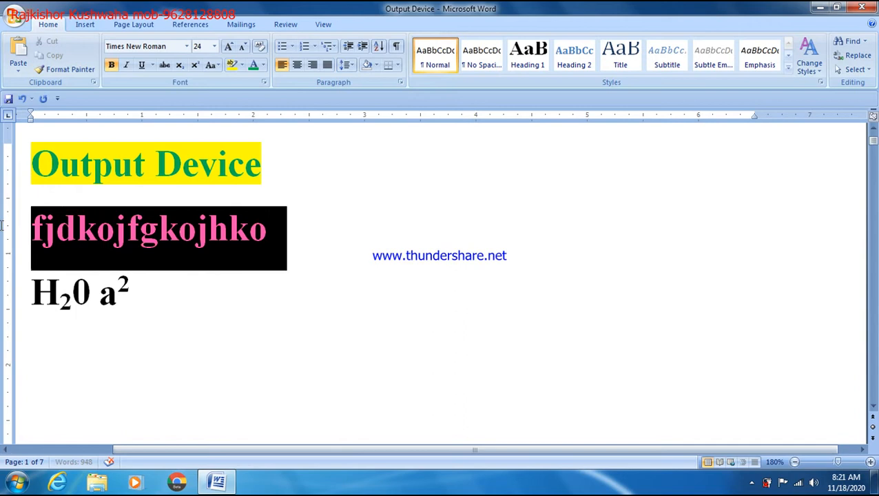
click(265, 65)
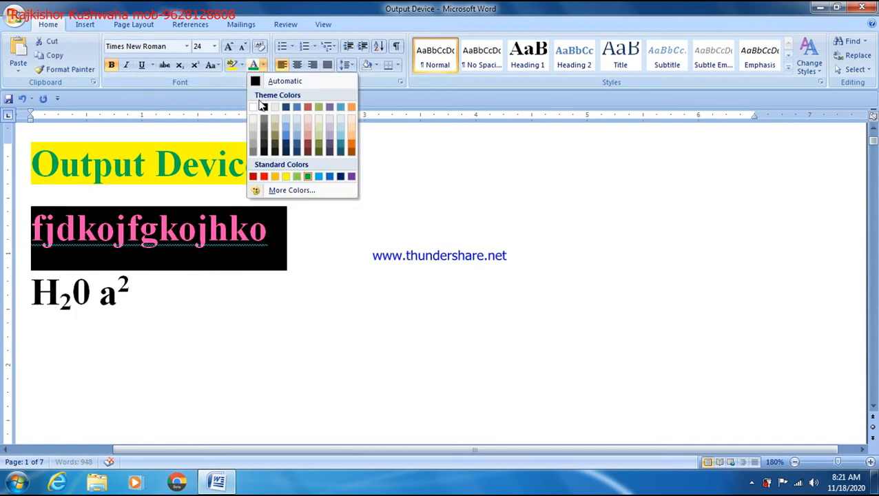
key(Escape)
text(gfdgfd)
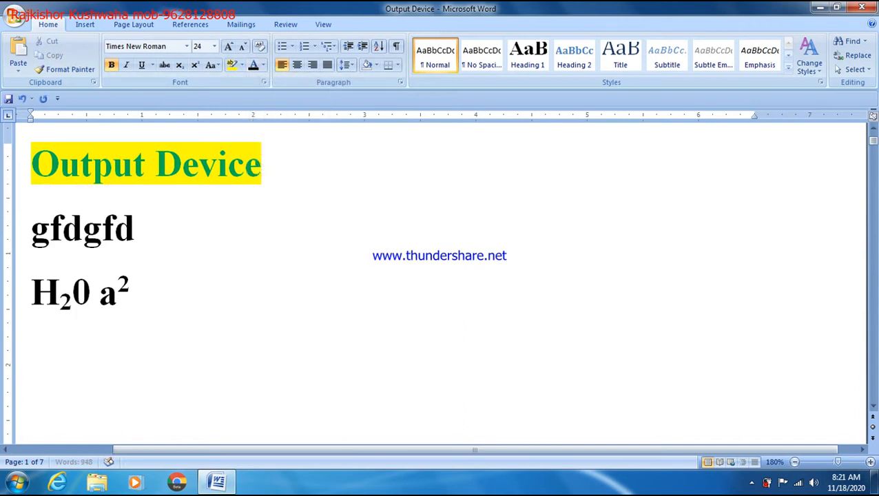
text(kgkhgofhdkogh)
key(Return)
text(fdl)
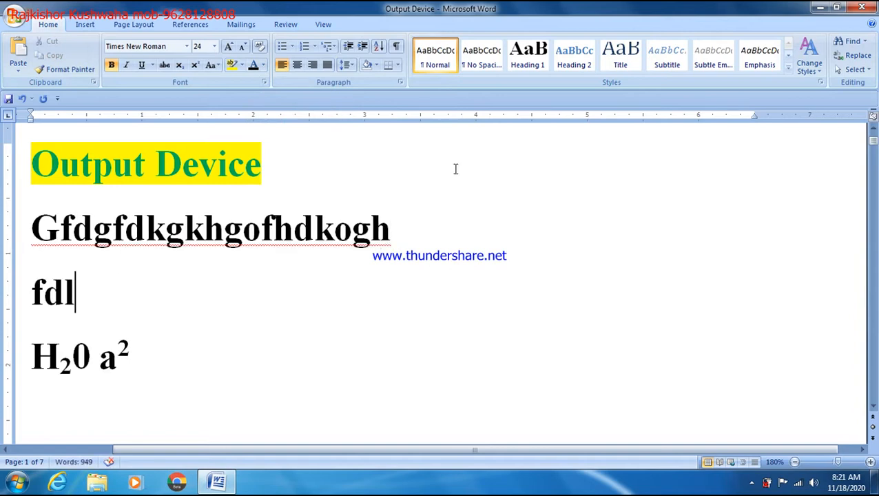
Delete the three practice lines, including H₂0 a², below the title
drag(432, 254, 112, 232)
drag(161, 382, 11, 219)
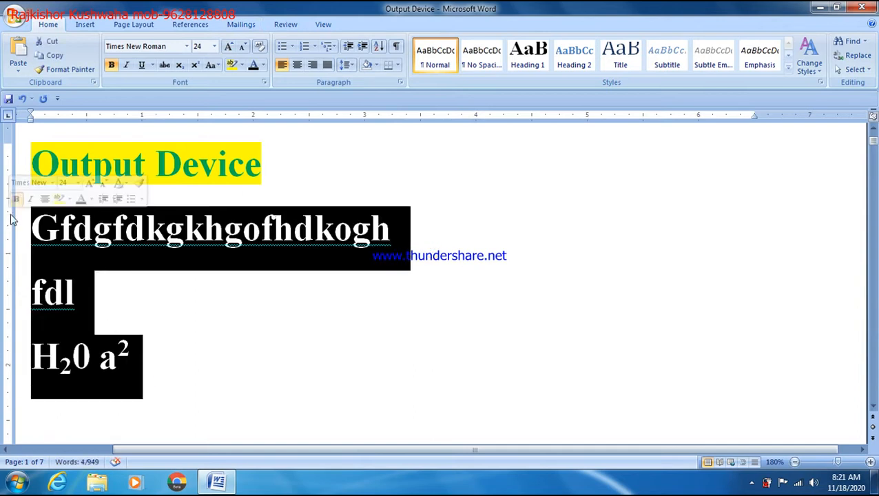
key(Delete)
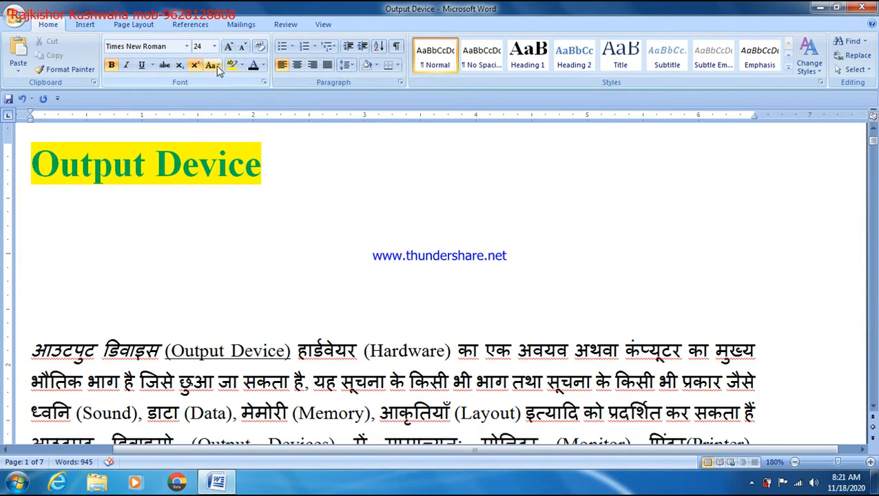
click(216, 66)
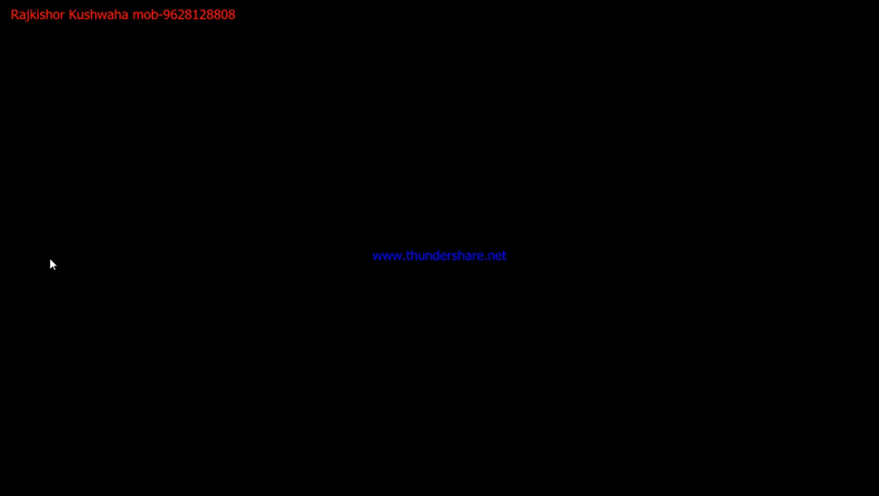
Type the practice line 'mkfkdgfdgkhfdkgfdhgkfdkghfo' and change it to UPPERCASE
click(63, 238)
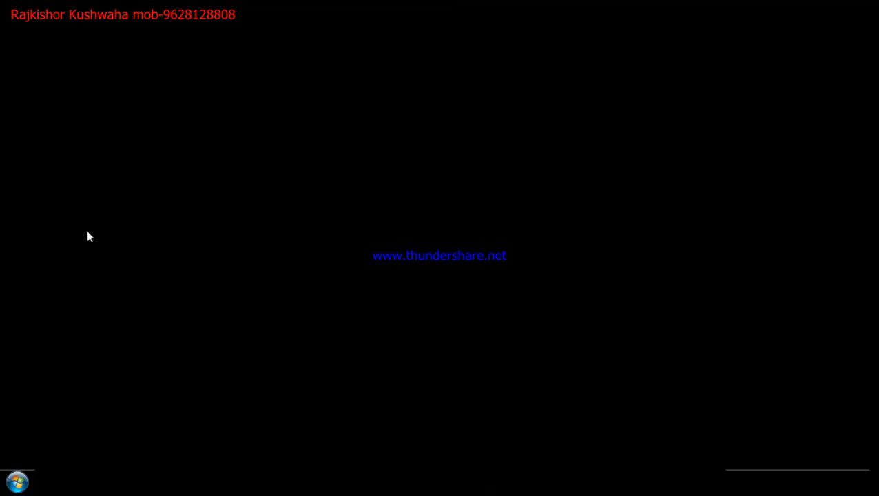
text(mkfkd)
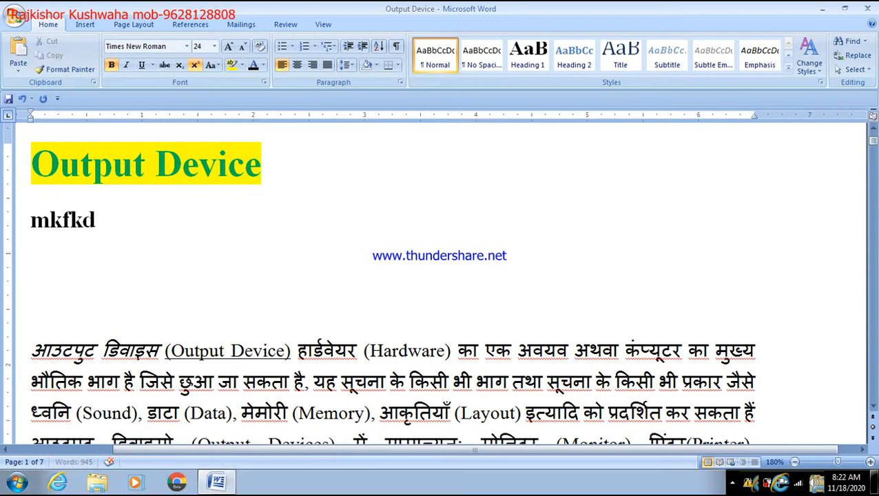
text(gfdgkhfdkgfdhgkfdkghfo)
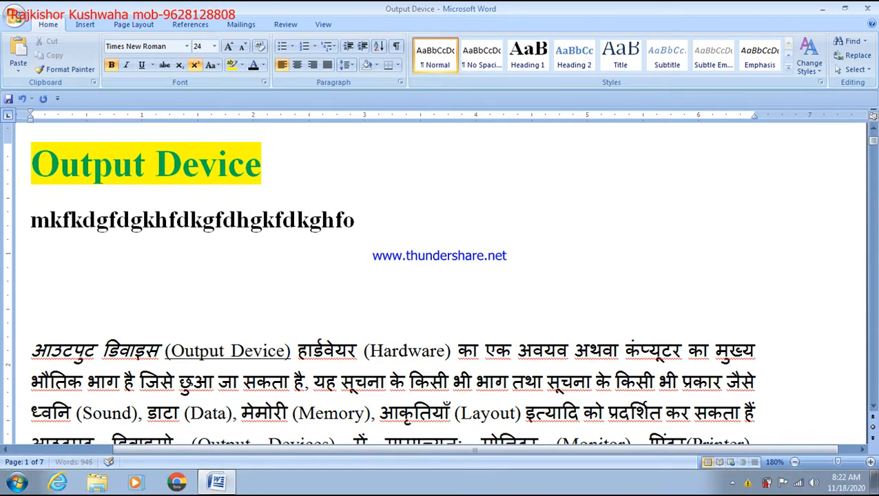
drag(407, 236, 30, 222)
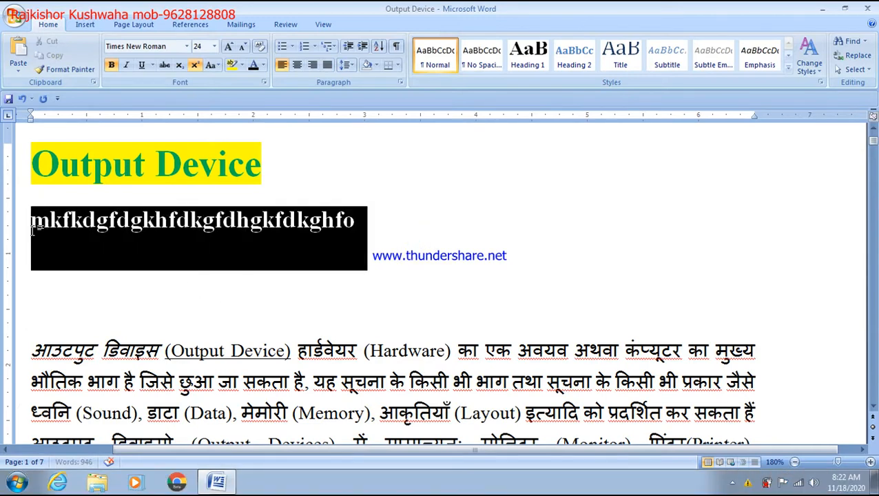
click(214, 66)
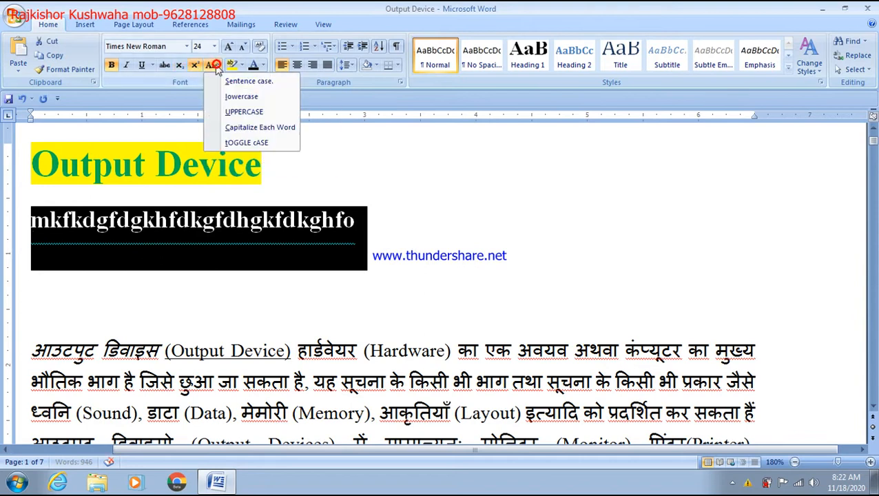
click(253, 113)
click(390, 221)
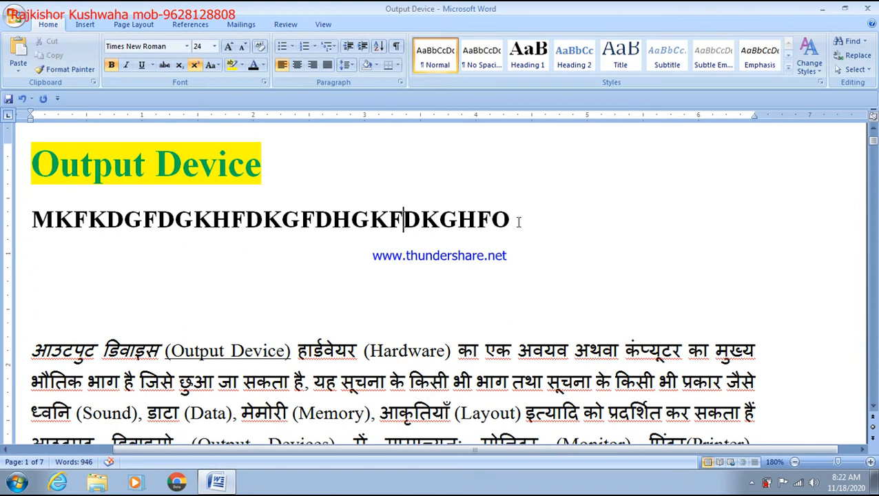
Change the title and practice line to lowercase
drag(531, 221, 23, 199)
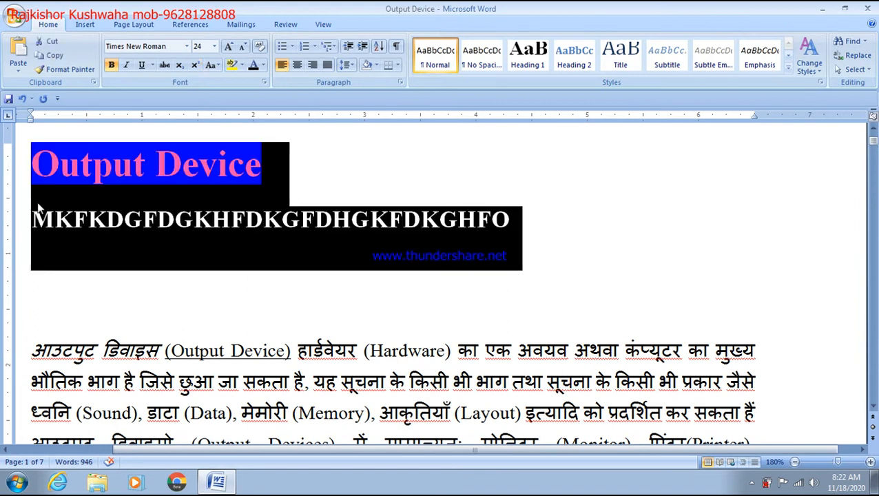
click(214, 65)
click(231, 97)
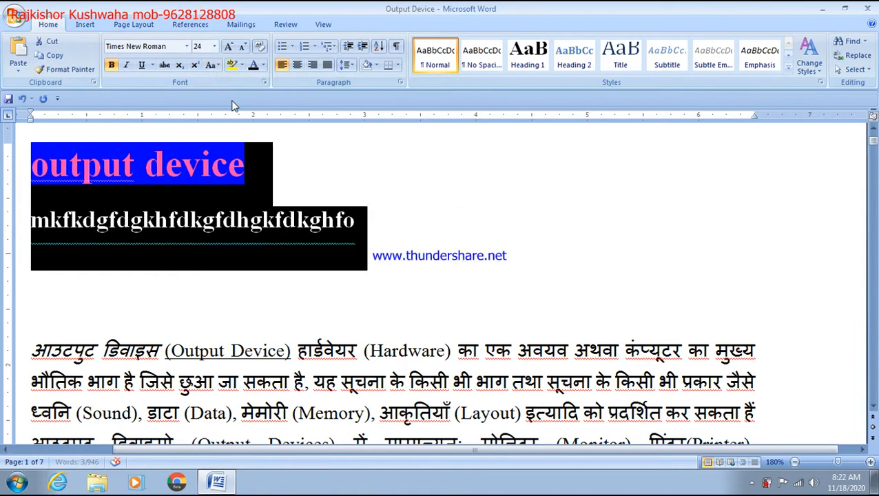
click(407, 221)
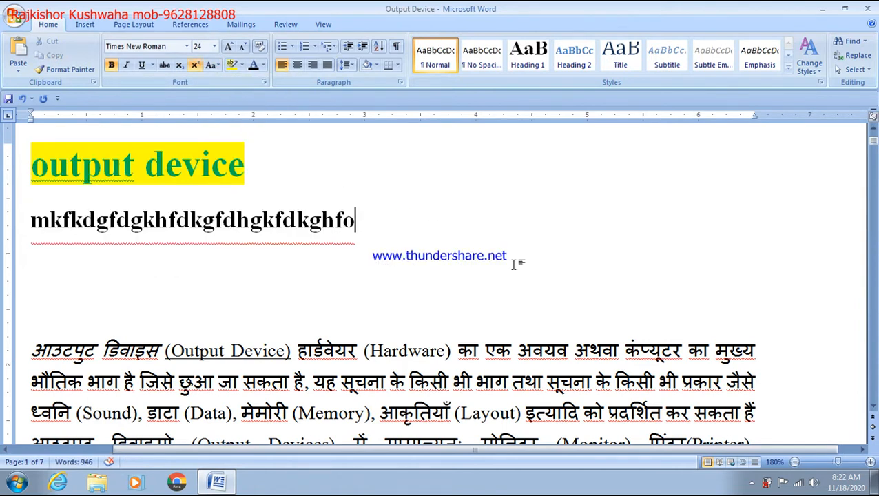
Delete the practice line beneath the title
drag(382, 230, 257, 199)
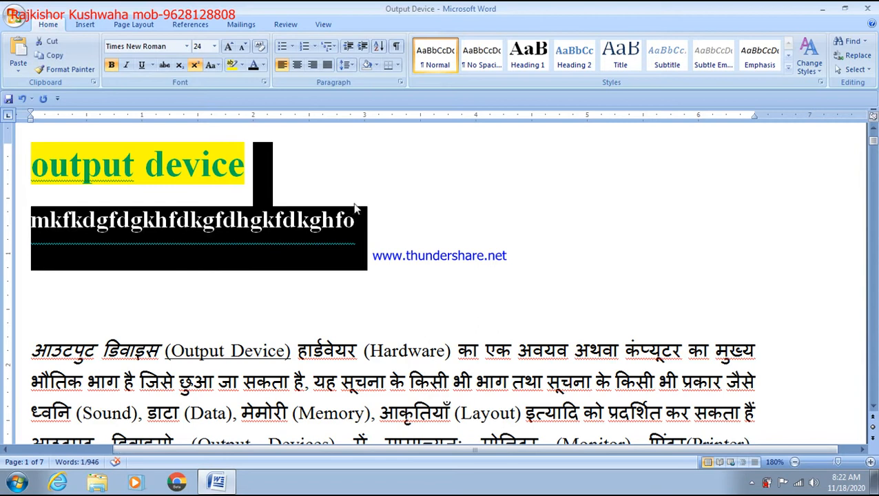
click(379, 208)
drag(392, 228, 31, 219)
key(Delete)
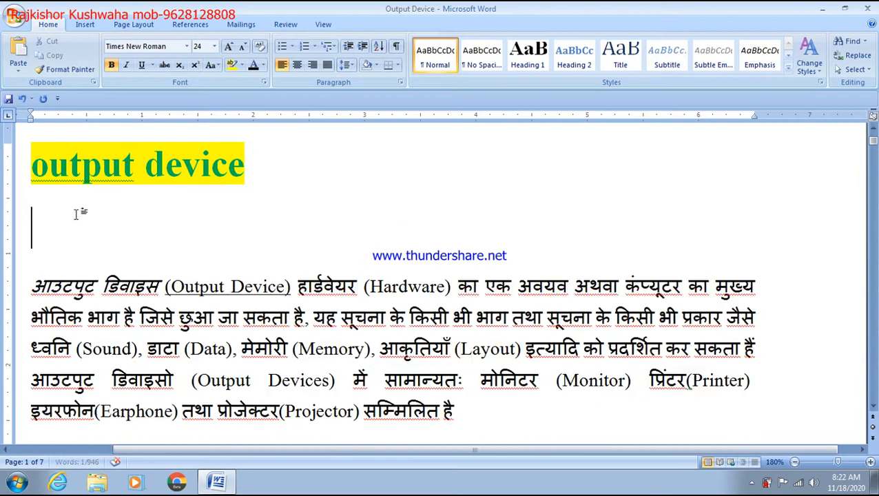
Apply Capitalize Each Word to the title so it reads 'Output Device'
drag(285, 168, 31, 169)
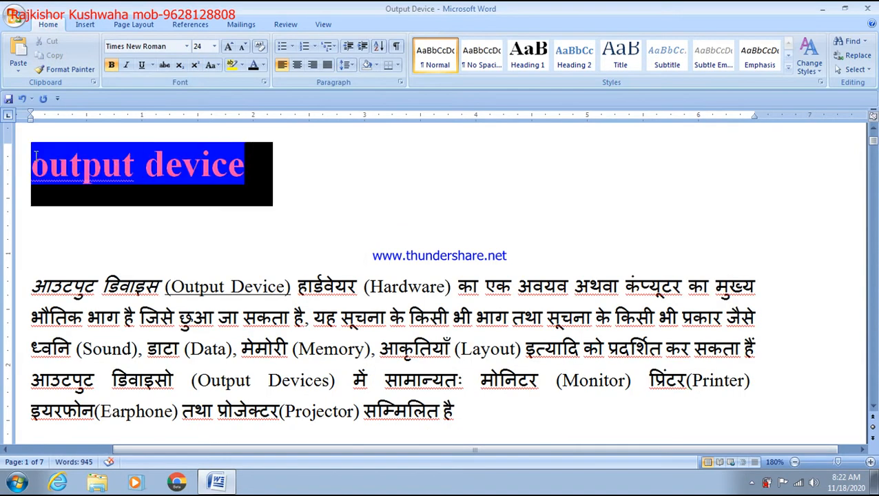
click(217, 65)
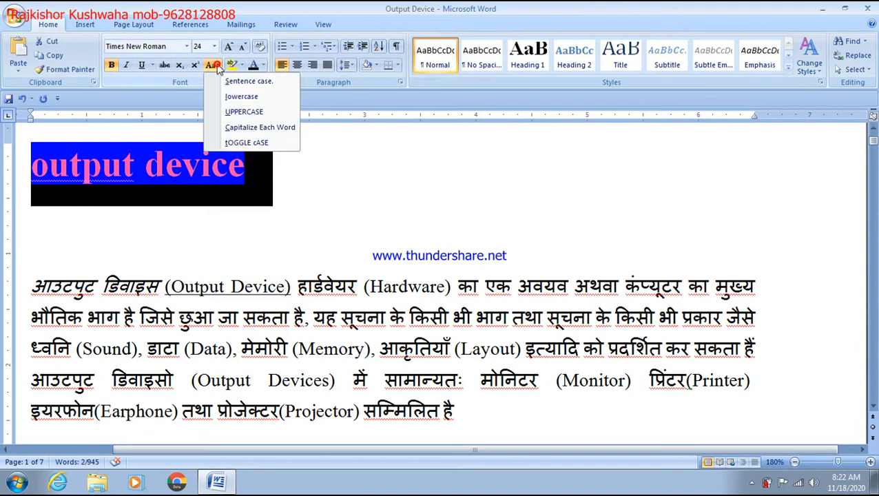
click(249, 128)
click(261, 167)
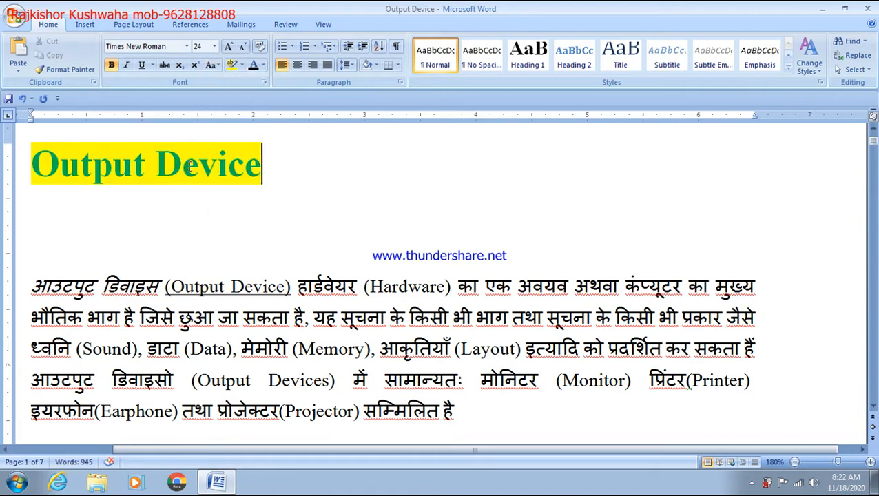
Apply tOGGLE cASE twice, giving 'oUTPUT dEVICE' then back to 'Output Device'
triple_click(305, 175)
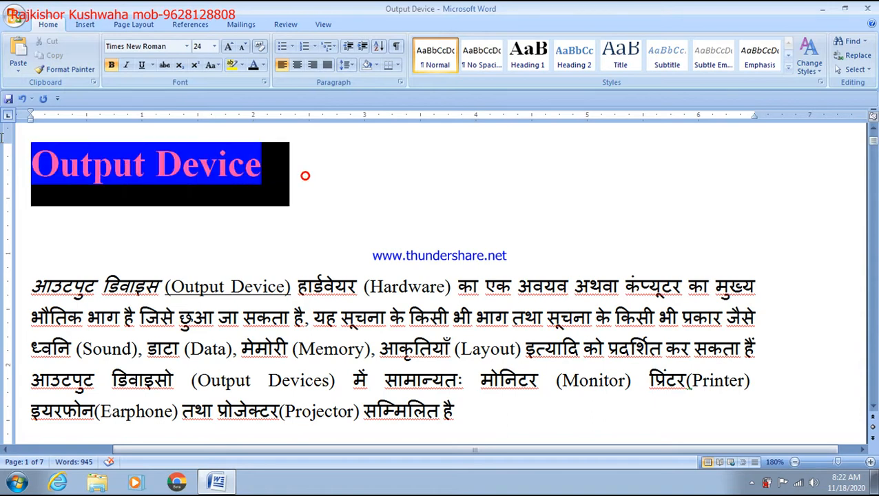
click(216, 67)
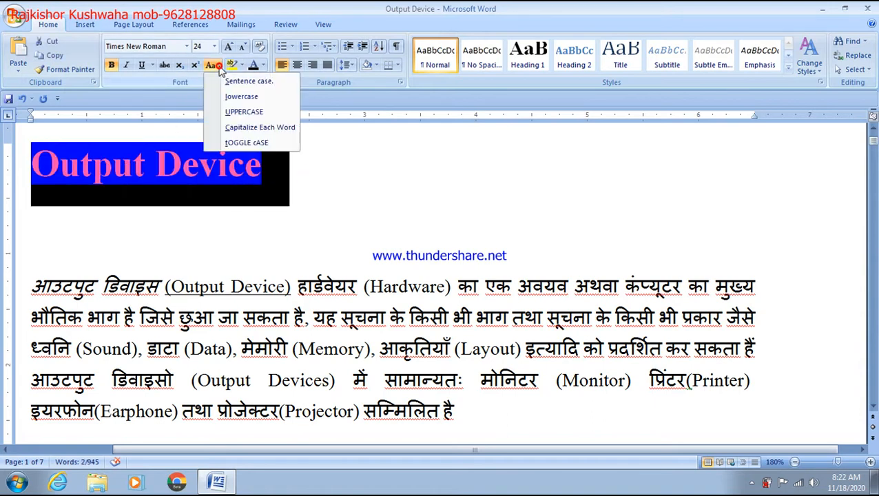
click(237, 143)
click(237, 198)
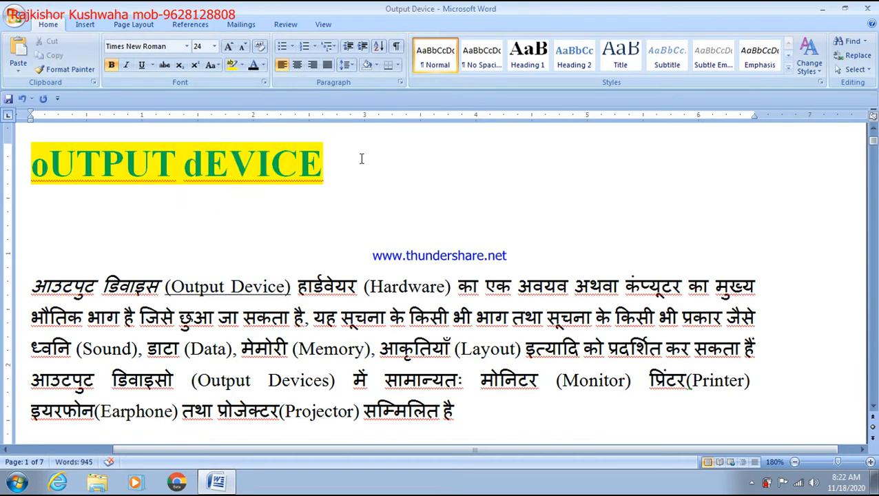
click(17, 151)
click(218, 65)
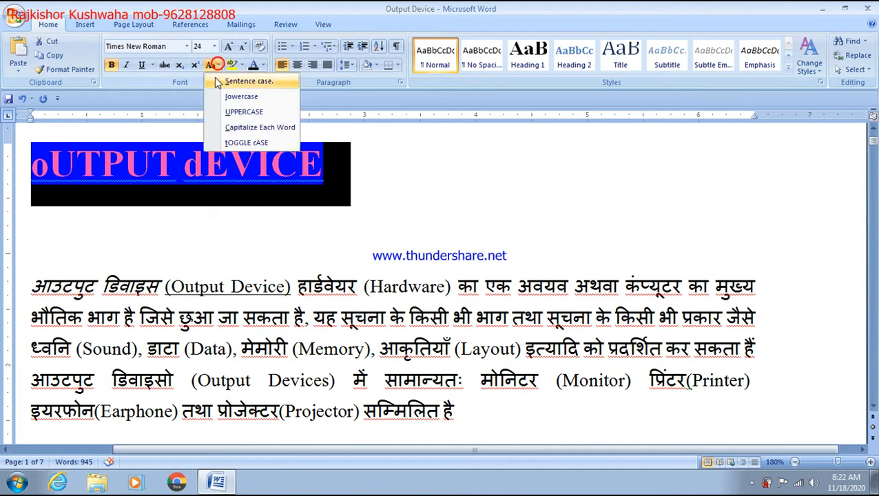
click(232, 144)
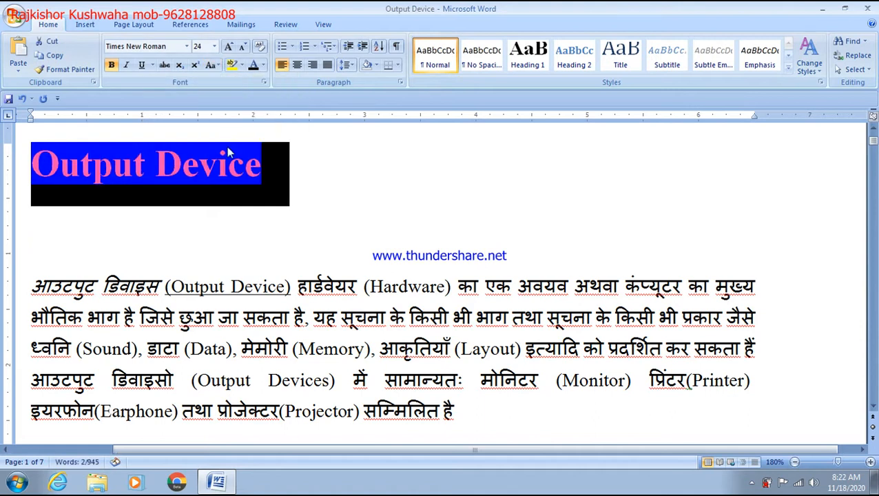
click(235, 186)
click(302, 176)
Add the line 'welcome in microking azamgarh' and convert it to sentence case
key(Return)
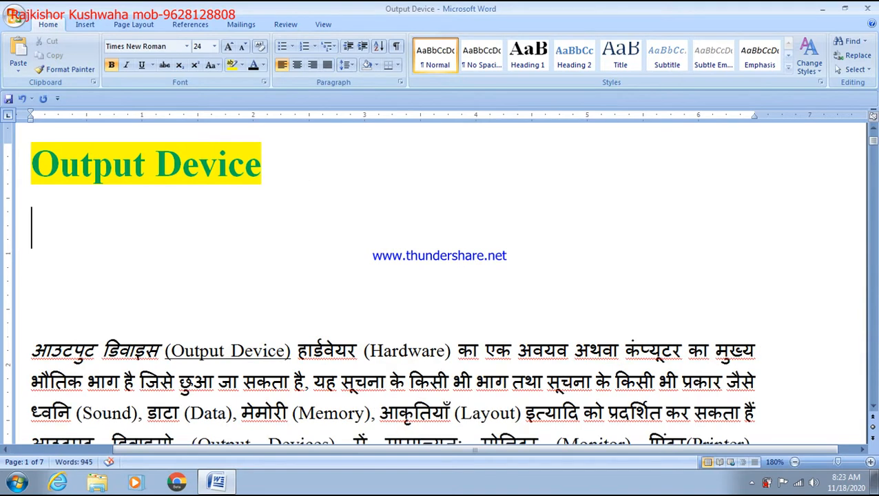
text(welco)
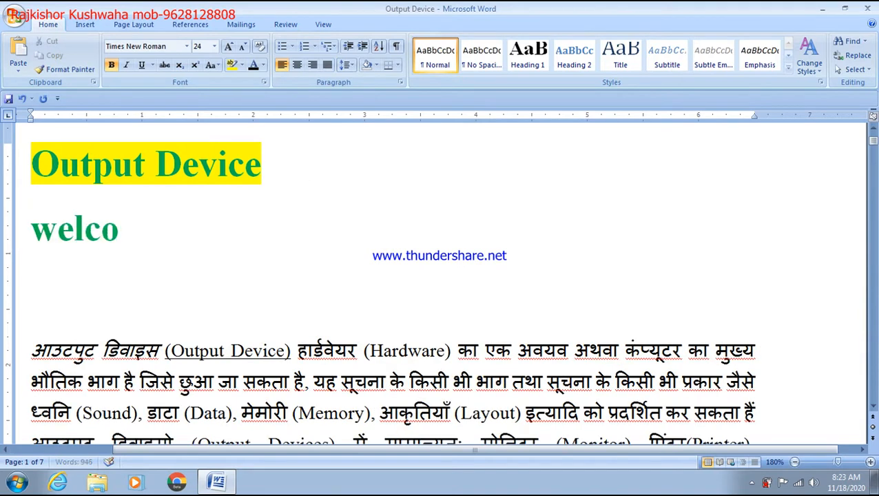
text(me in)
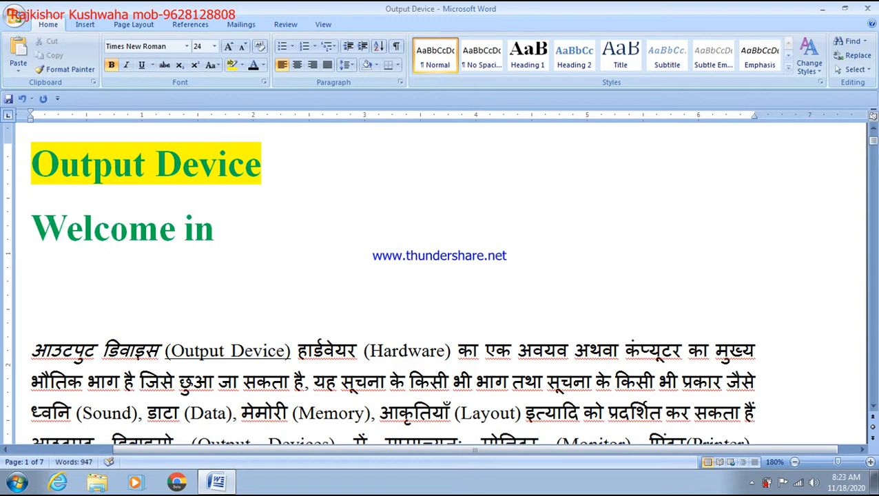
text( microking)
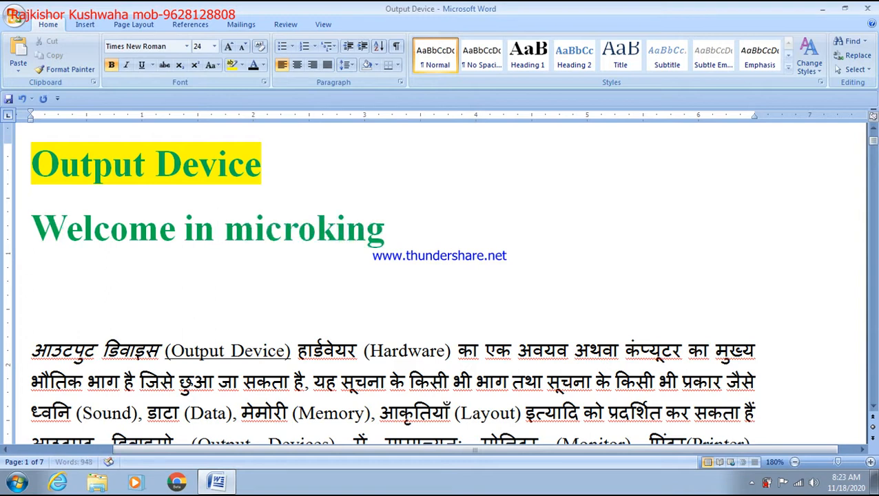
text( azamgarh)
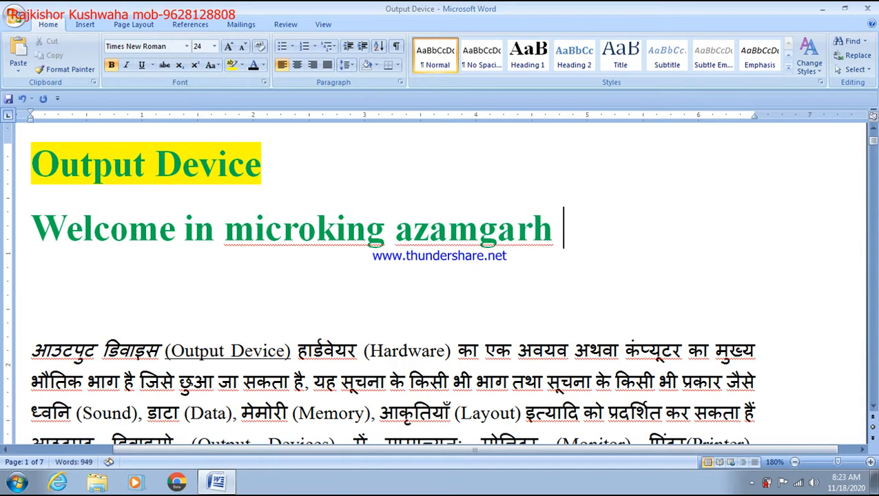
drag(559, 229, 4, 217)
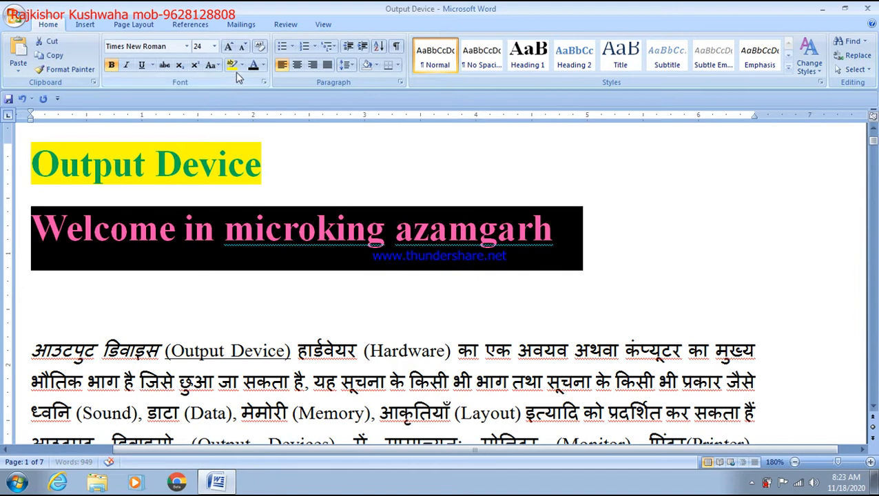
click(213, 65)
click(251, 81)
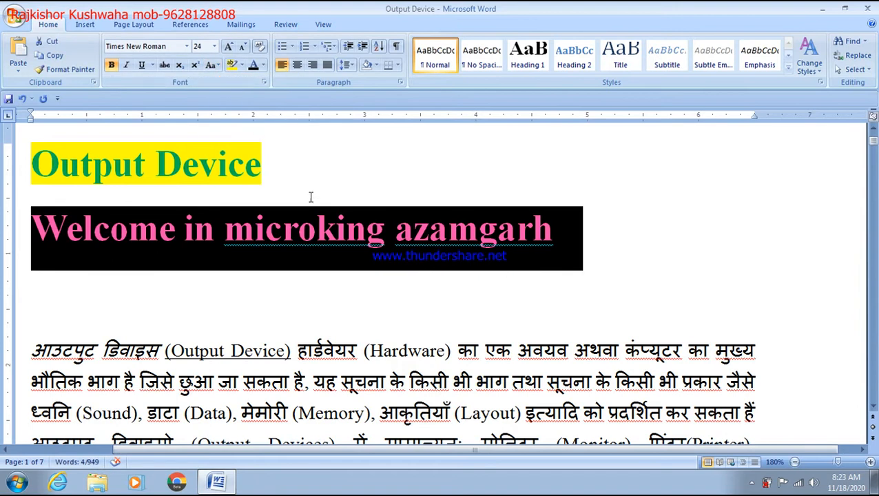
click(332, 242)
Add 'MICROKING IS A ENGINEERING INSTITUTE.' and convert it to sentence case
click(583, 247)
key(Return)
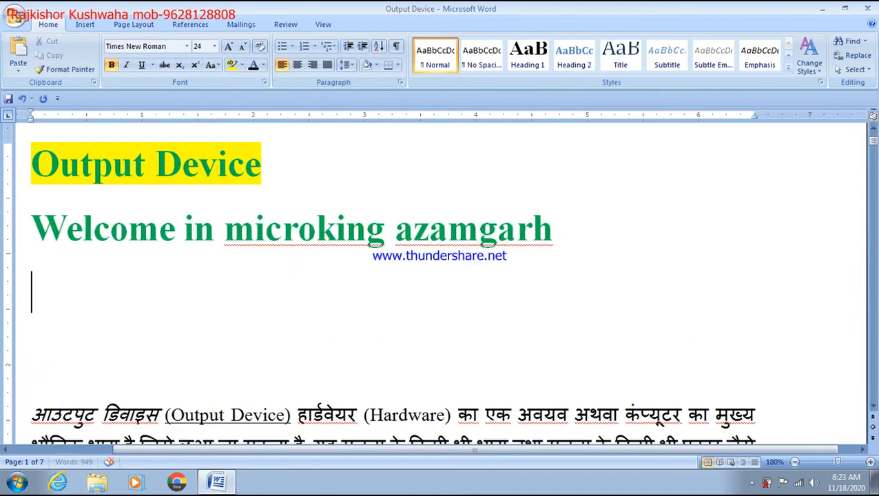
text(MI)
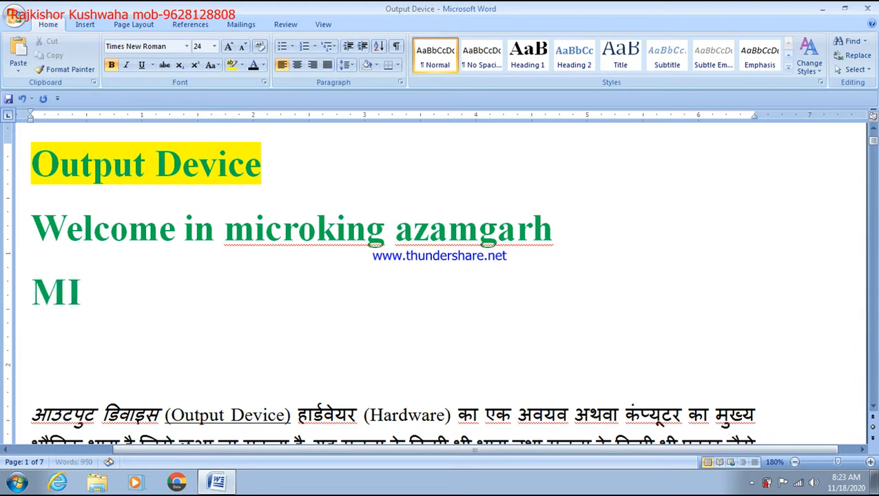
text(CROKING )
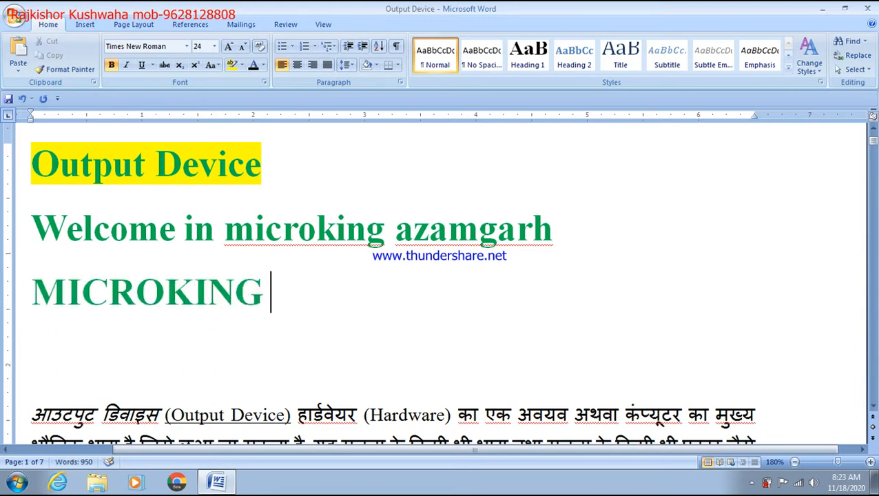
text(IS A E)
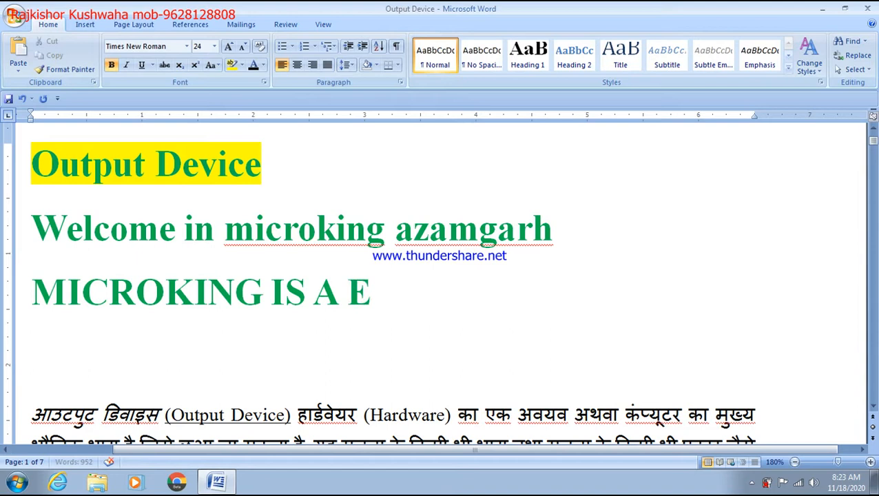
text(NGINEE)
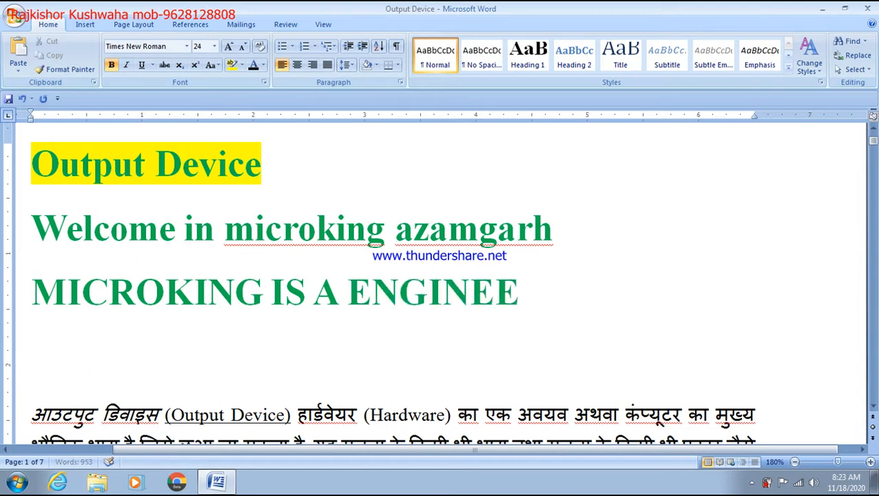
text(RING INSTIT)
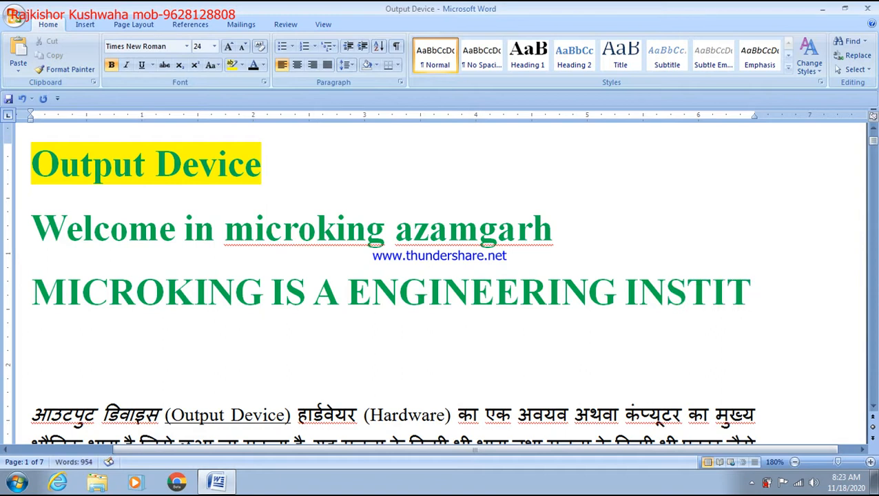
text(UTE.)
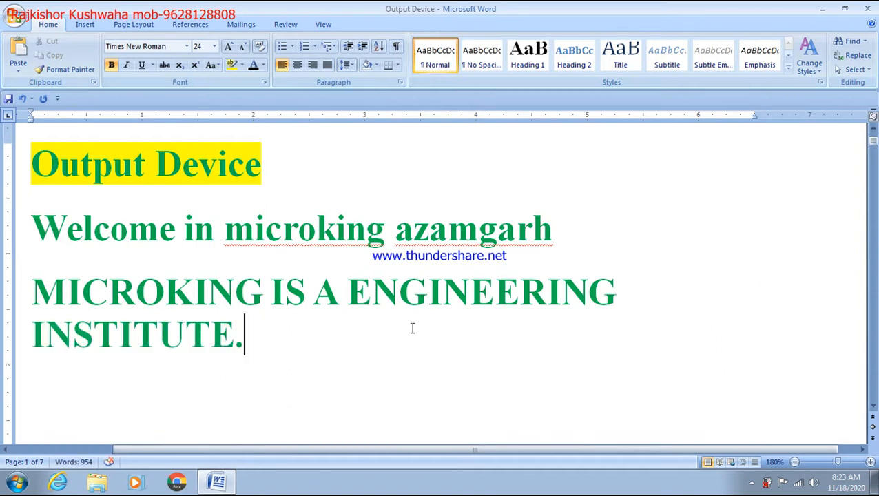
drag(277, 351, 30, 308)
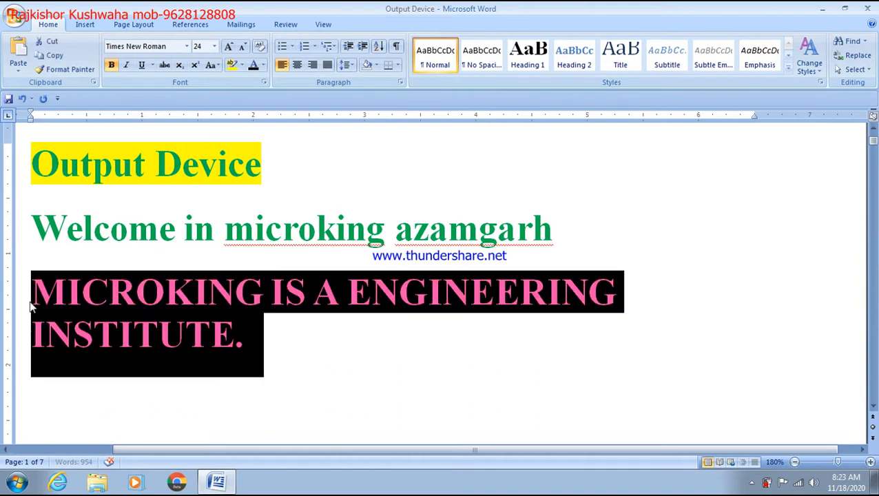
click(210, 65)
click(238, 80)
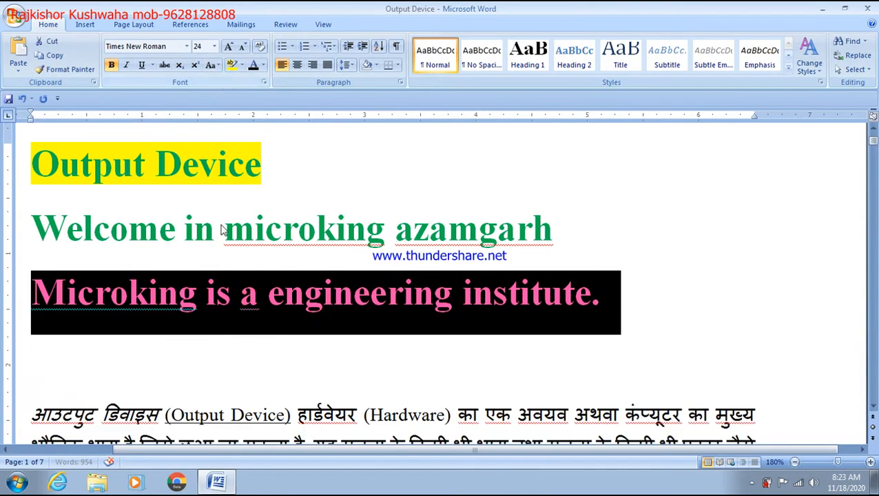
click(226, 336)
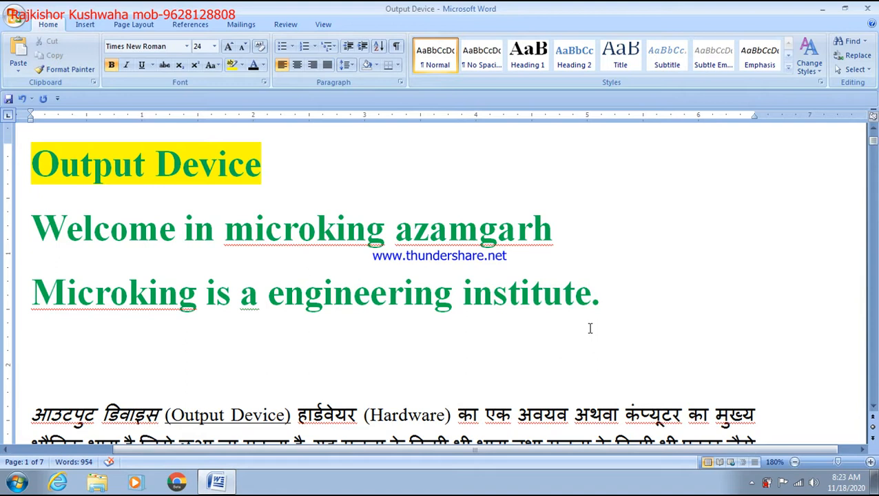
Replace the welcome and institute lines with the heading 'HOME TAB CLASS 2' and start a new line
drag(624, 310, 2, 231)
key(Delete)
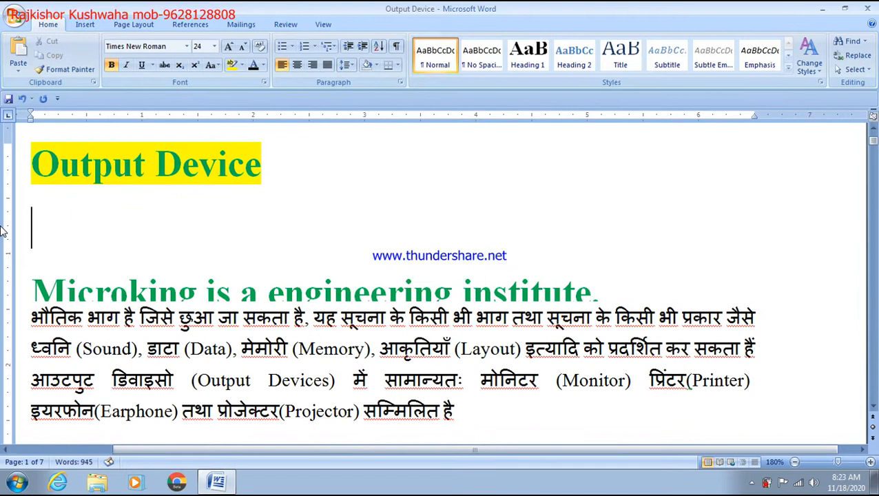
text(HAM)
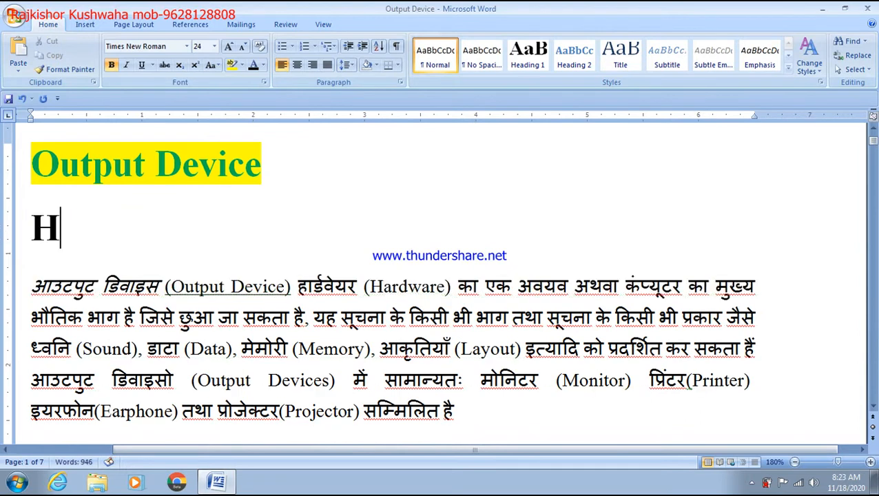
key(BackSpace)
key(BackSpace)
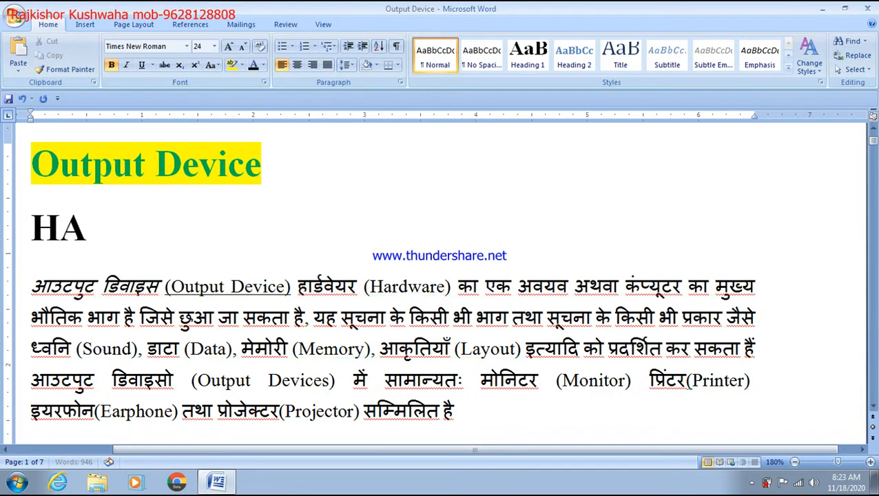
text(OME)
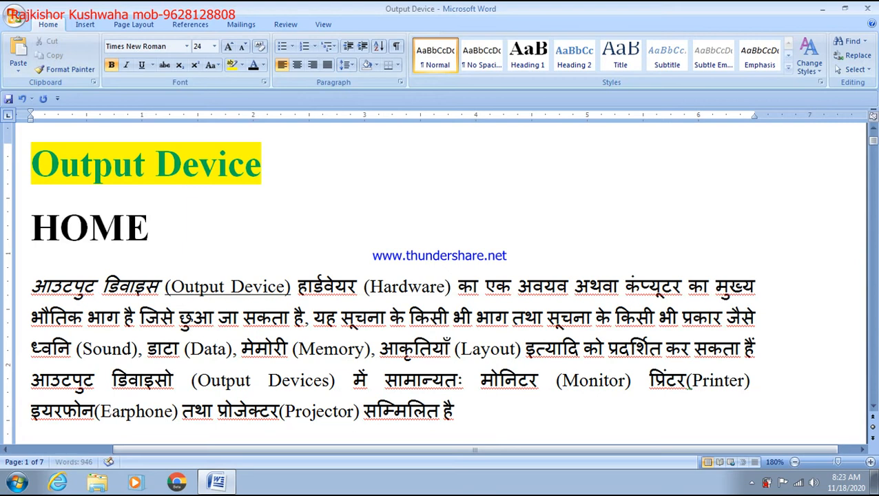
text( TAB)
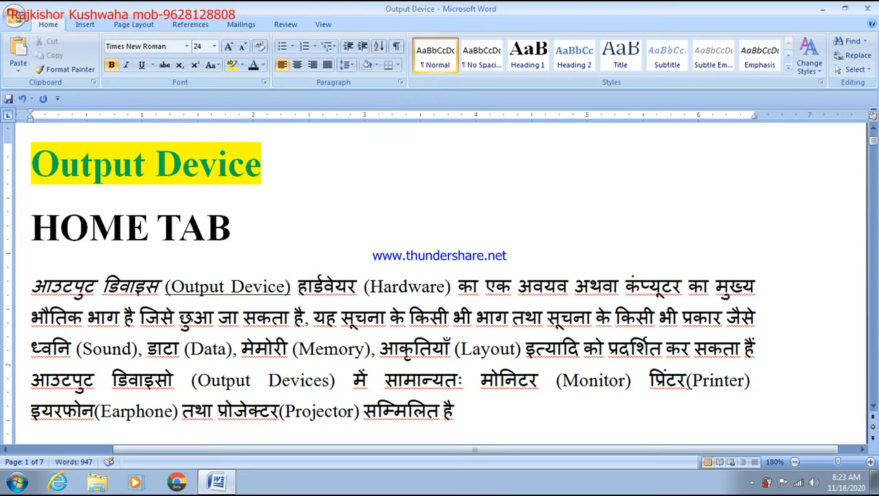
text( CLASS 2)
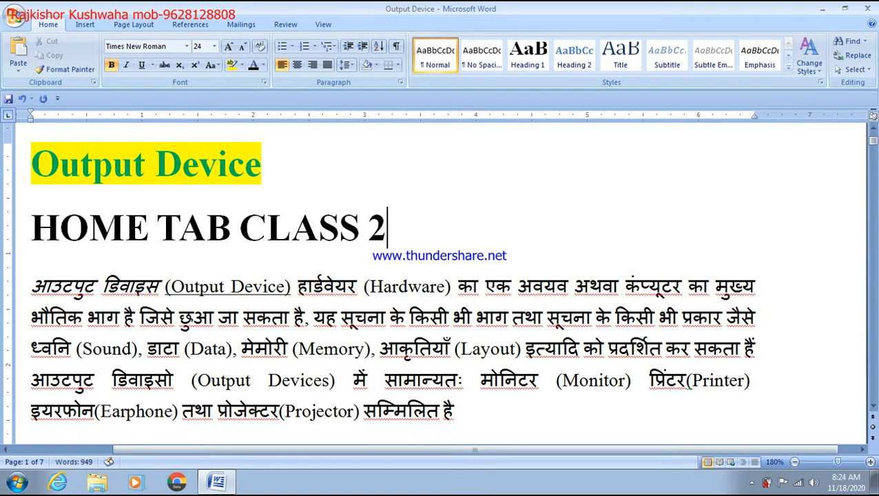
key(Return)
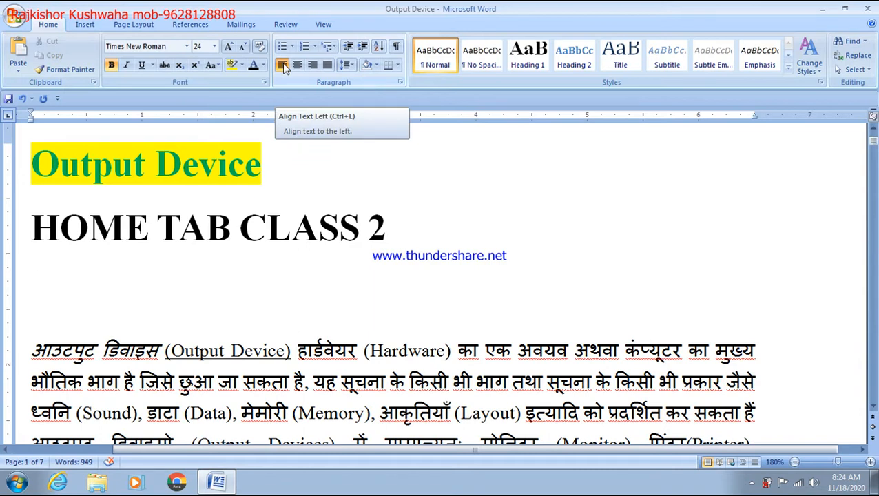
Type 'HVCVC' and 'LVJKCJ' on separate lines under the heading
text(HVCVC)
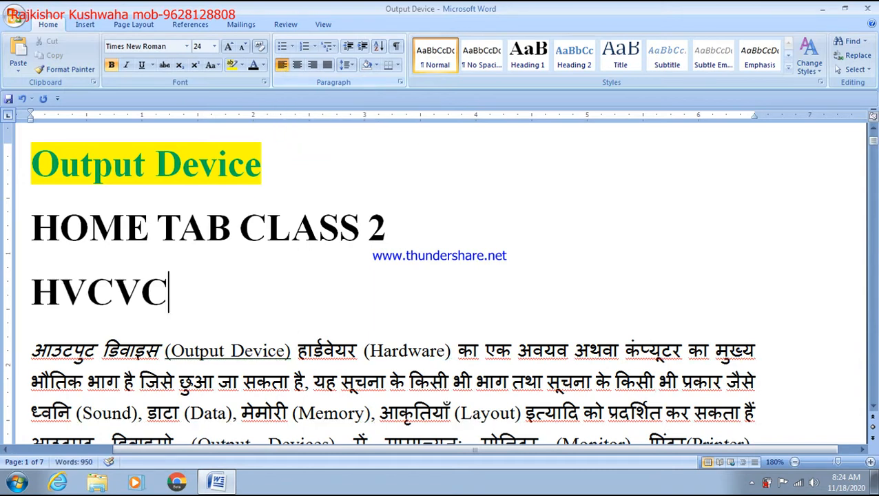
key(Return)
text(LVJKCJ)
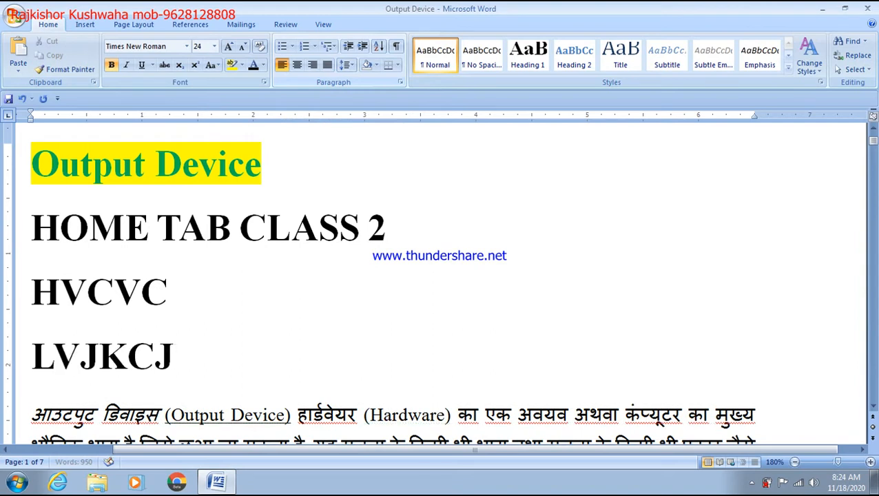
key(Return)
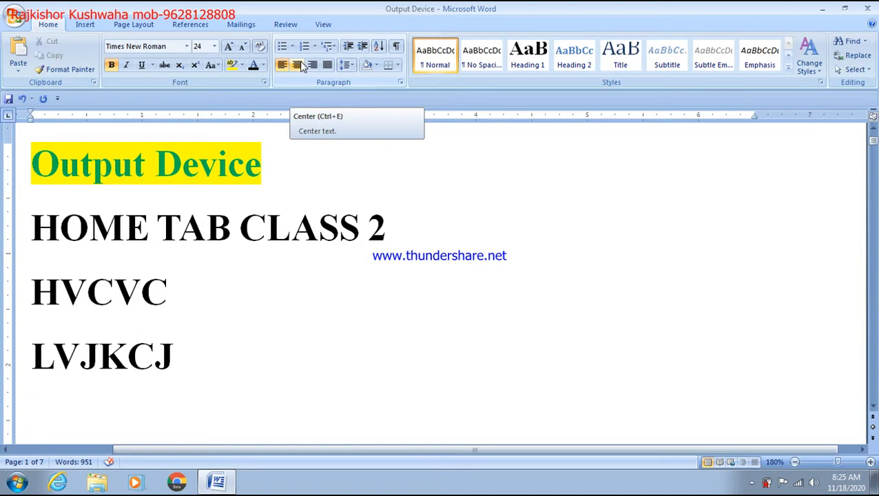
Add centred lines 'WELCOME IN MS WORD' and the mobile number, inserting the missing digit
click(301, 66)
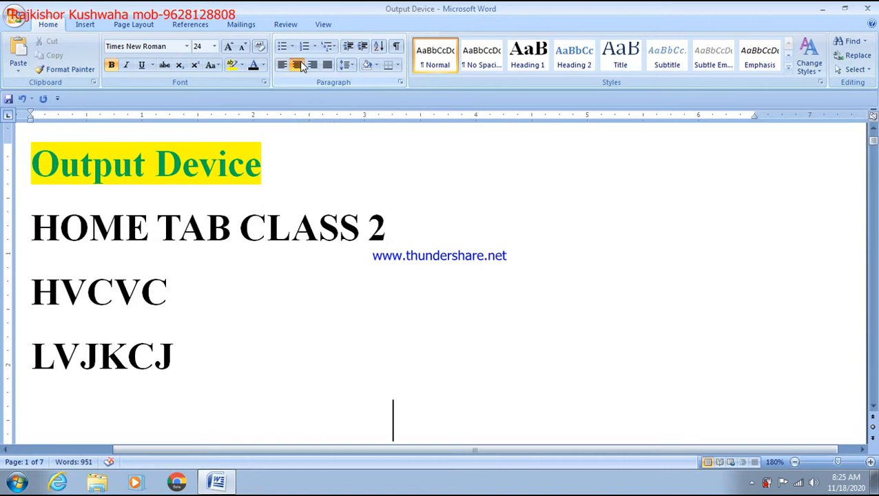
text(WE)
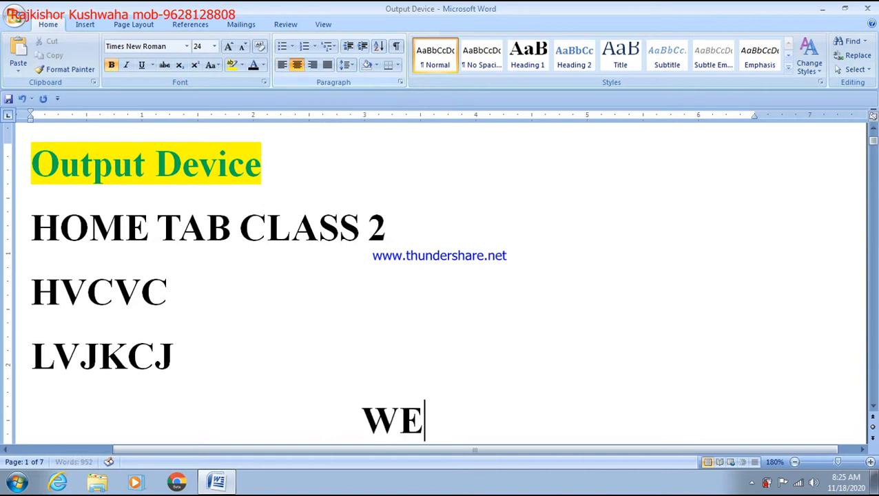
text(LCOME IN MS WORD)
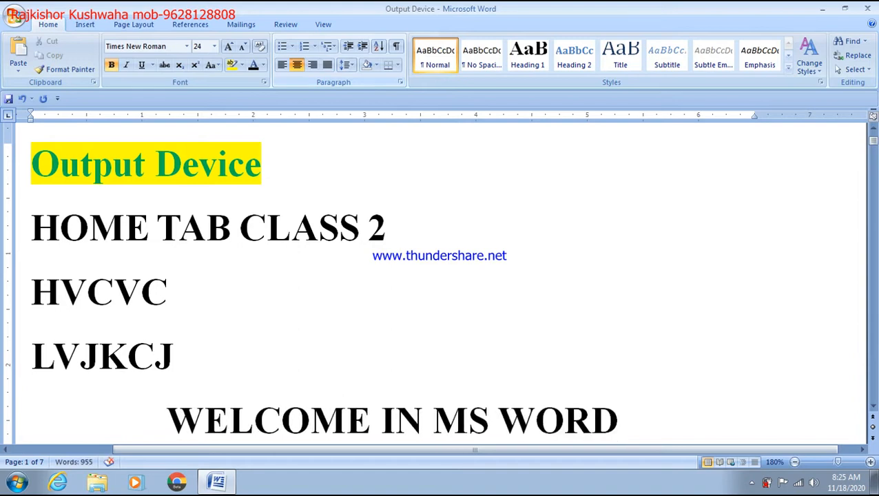
key(Return)
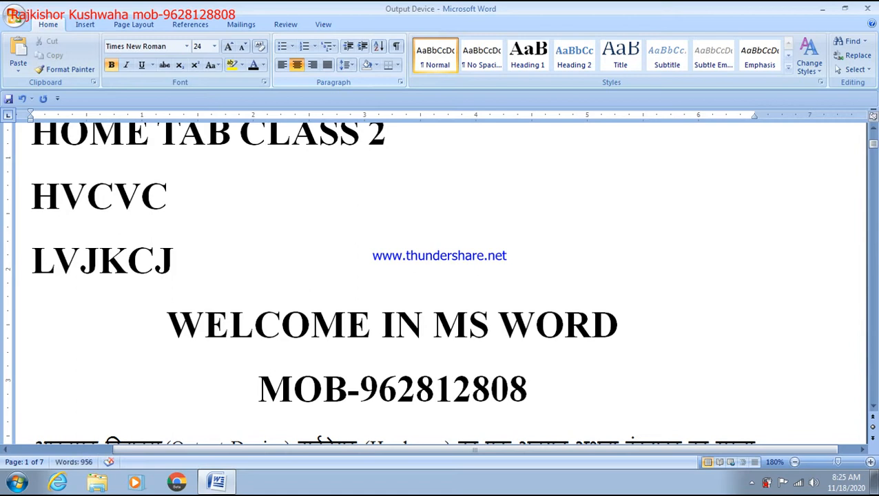
click(495, 399)
text(8)
click(617, 392)
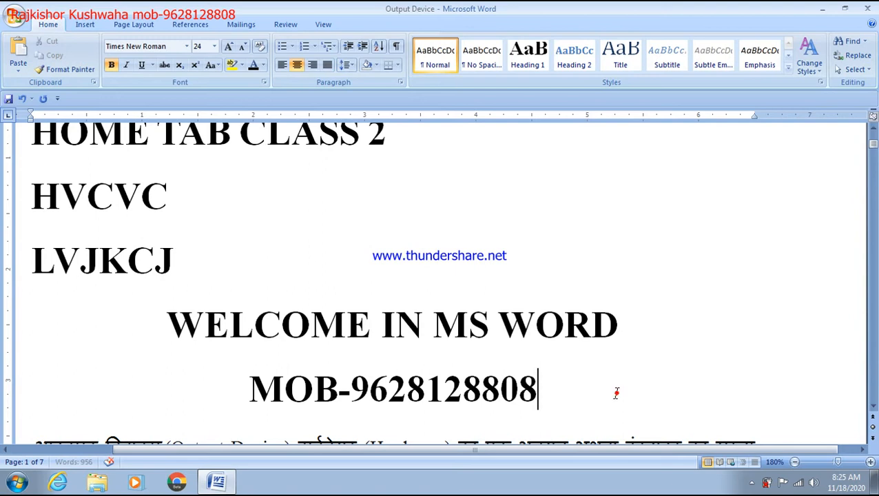
key(Return)
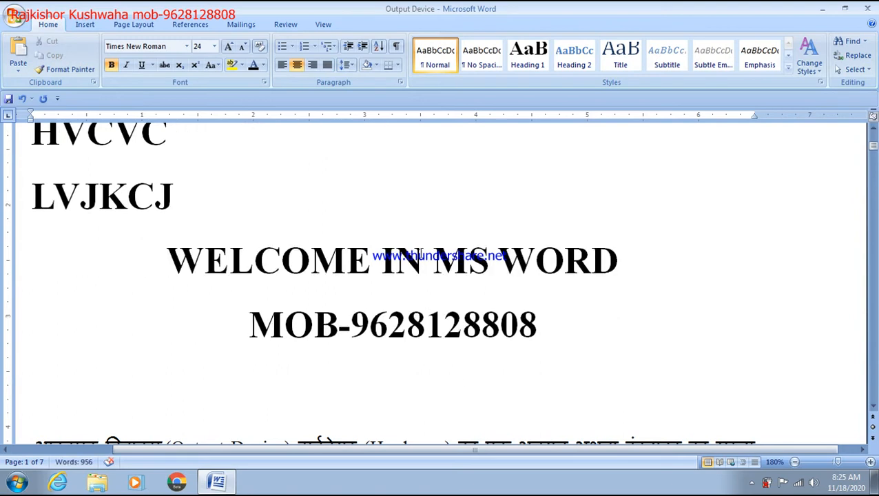
Type right-aligned lines 'DAILY CLASS JOIN' and 'EVERY STUDENT'
click(320, 70)
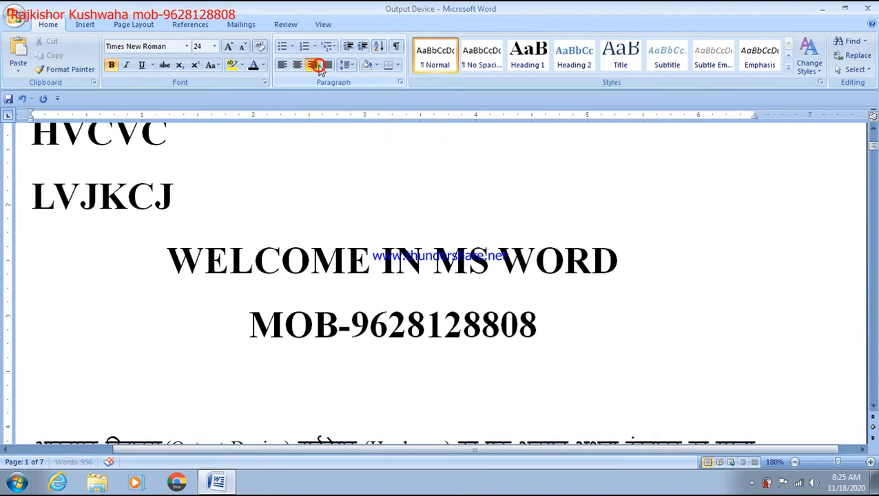
text(DAILY CLASS)
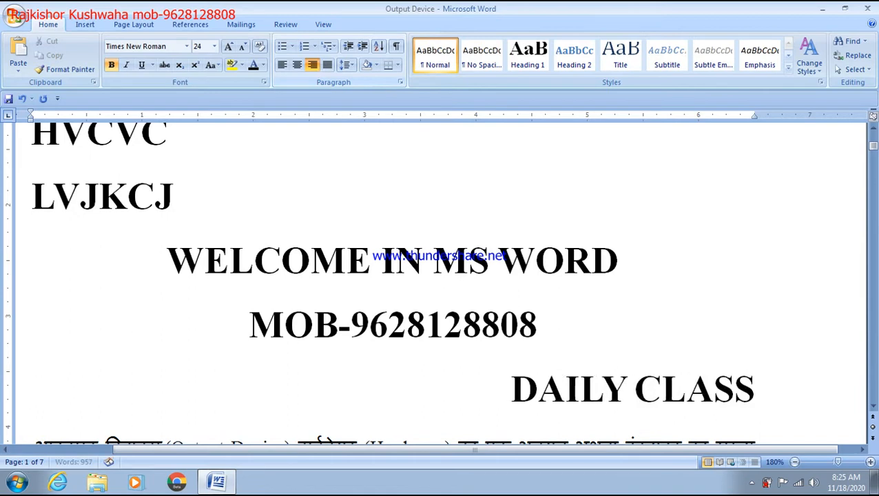
text( JOIN)
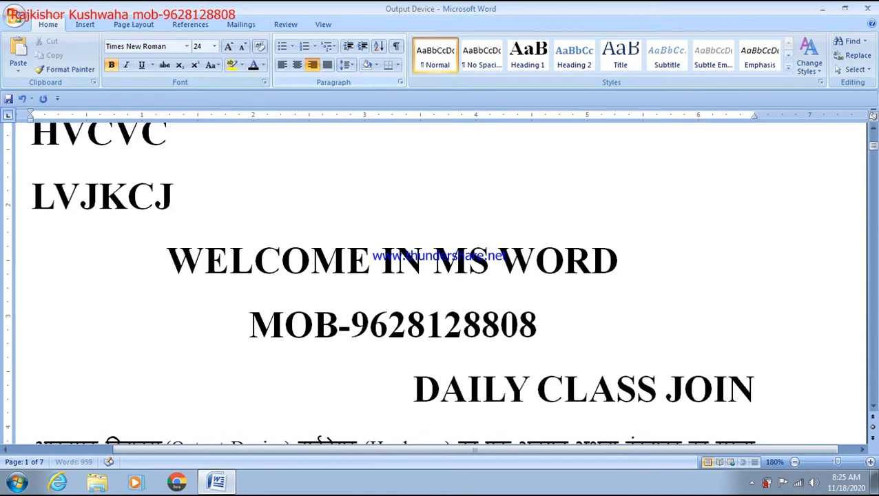
key(Return)
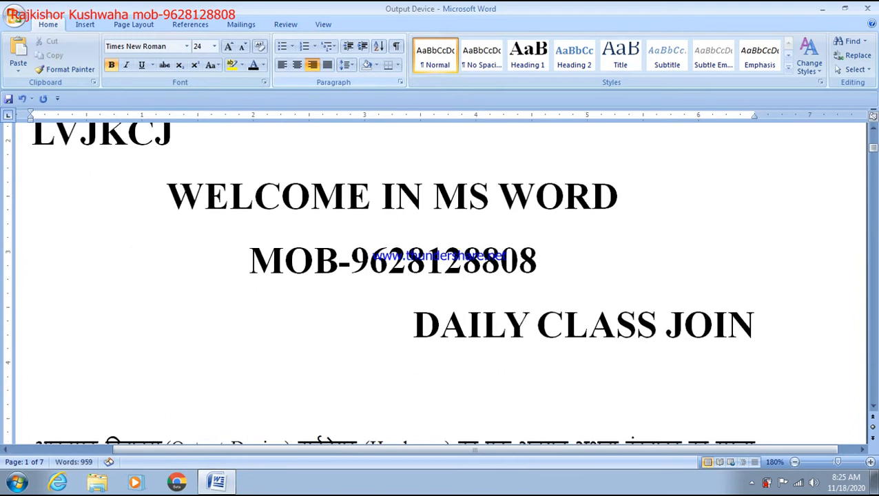
text(EVER)
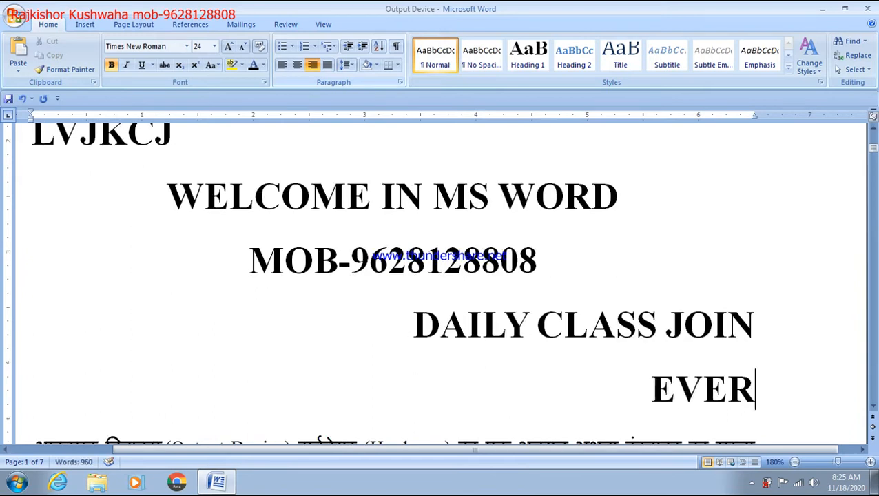
text(Y STUDENT)
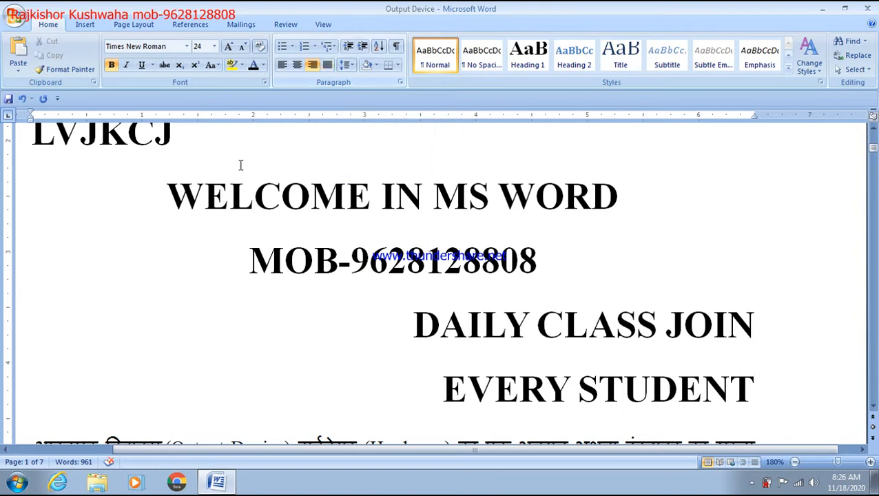
scroll(241, 164, up, 2)
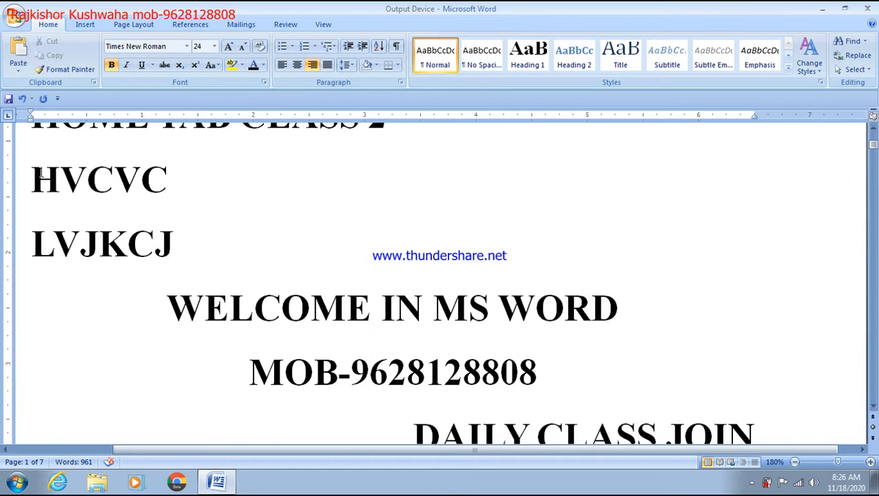
Insert a new line 'FGHGF' directly below LVJKCJ
click(184, 246)
key(Return)
text(FGHGF)
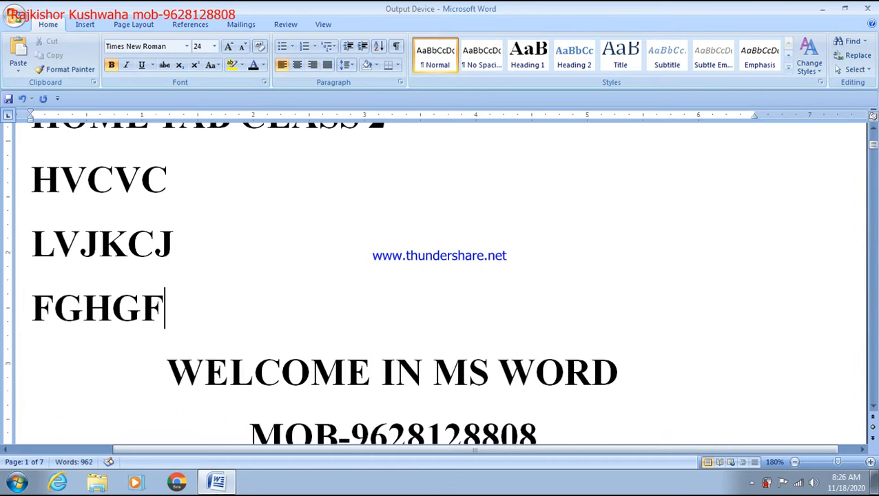
Start a new empty line after EVERY STUDENT
scroll(185, 246, down, 5)
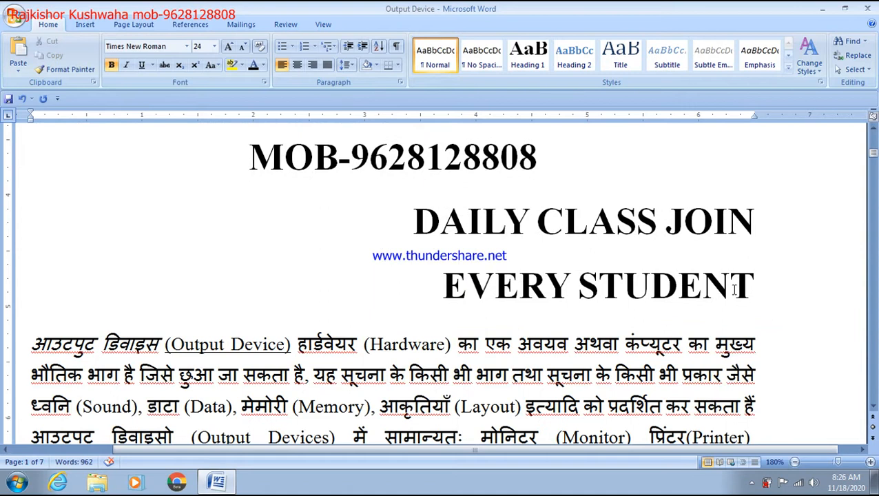
scroll(688, 293, up, 3)
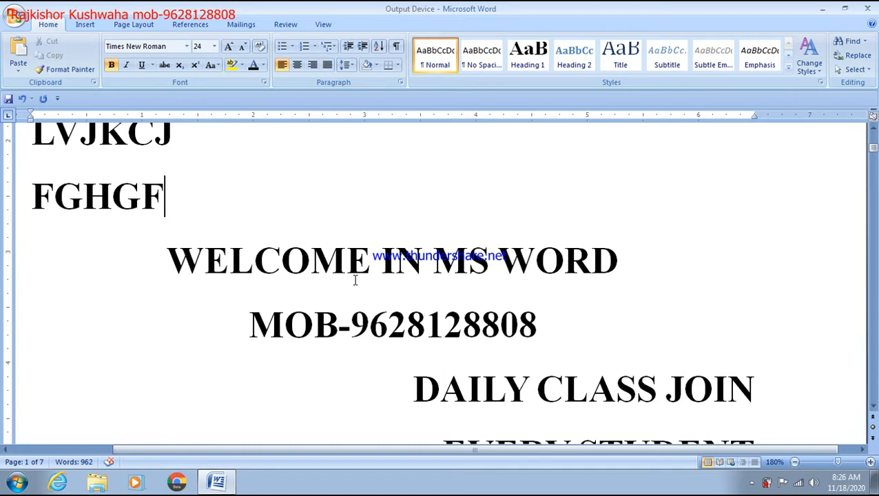
scroll(354, 280, down, 8)
scroll(368, 290, up, 6)
click(782, 334)
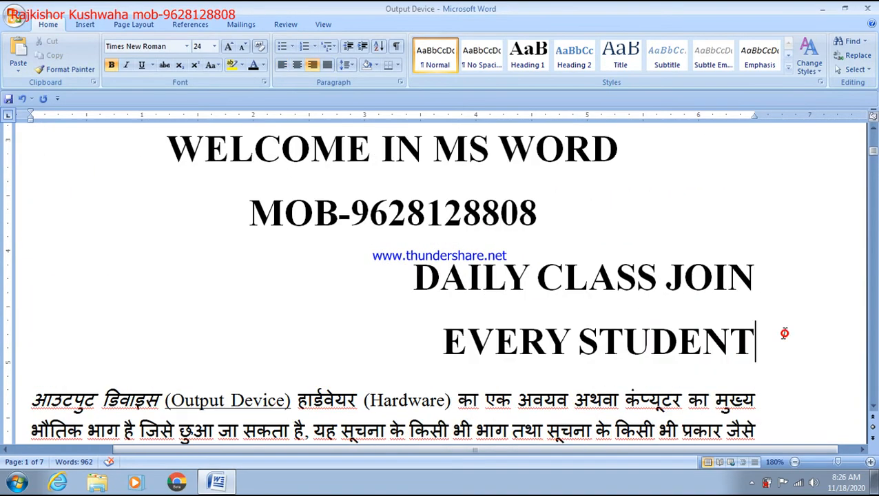
key(Return)
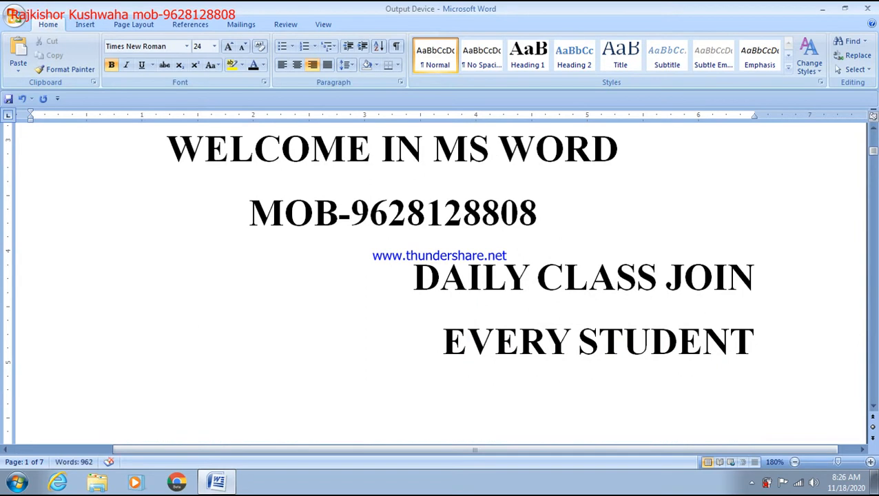
Type a justified run of bold capital filler letters (JFDKLKLJ…) below EVERY STUDENT
click(327, 64)
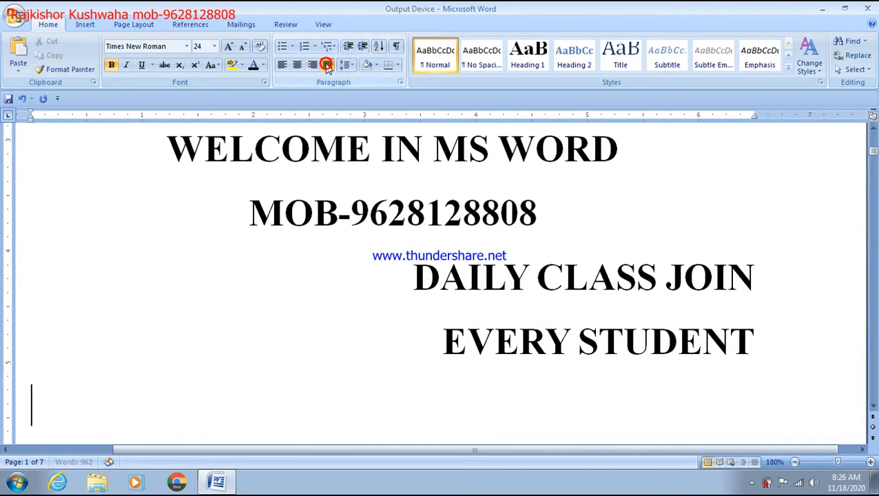
scroll(386, 163, down, 2)
ctrl+scroll(387, 171, down, 1)
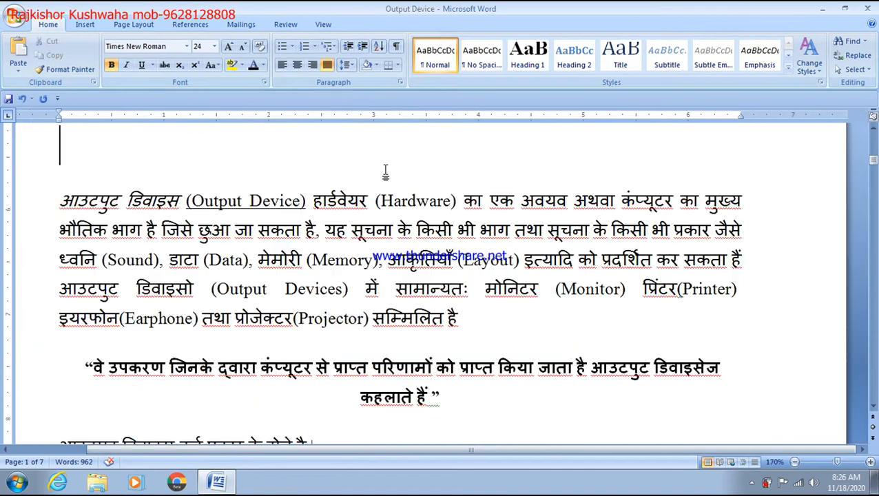
text(JFDKLKLJBKL)
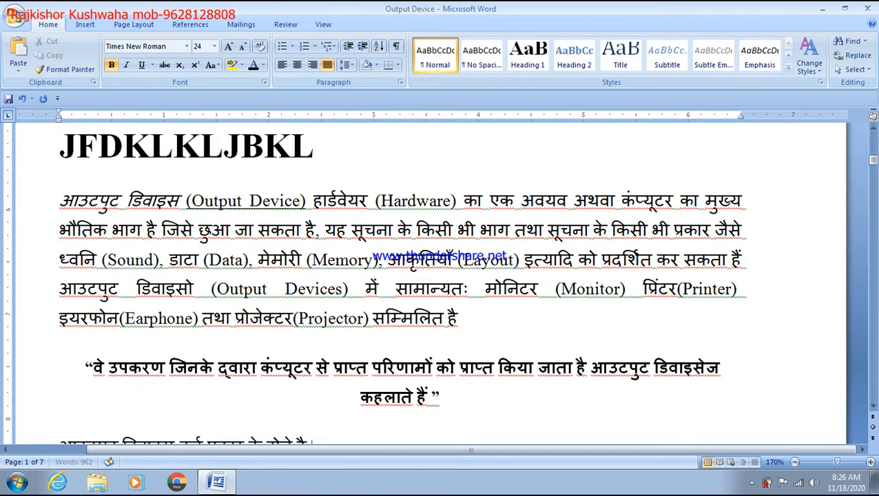
text(FJDHKLJFGKLHJKLGFGKF)
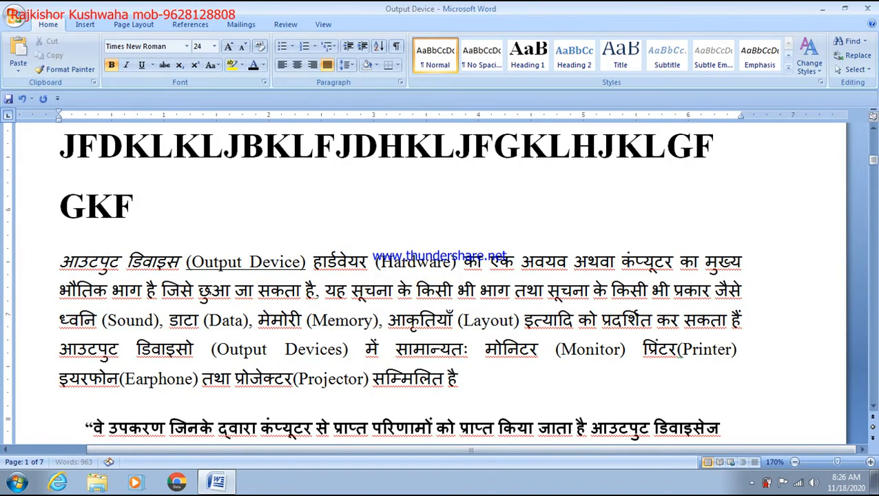
text(HK;GFK;HLGFLKHLGKFLHKLGFKHL)
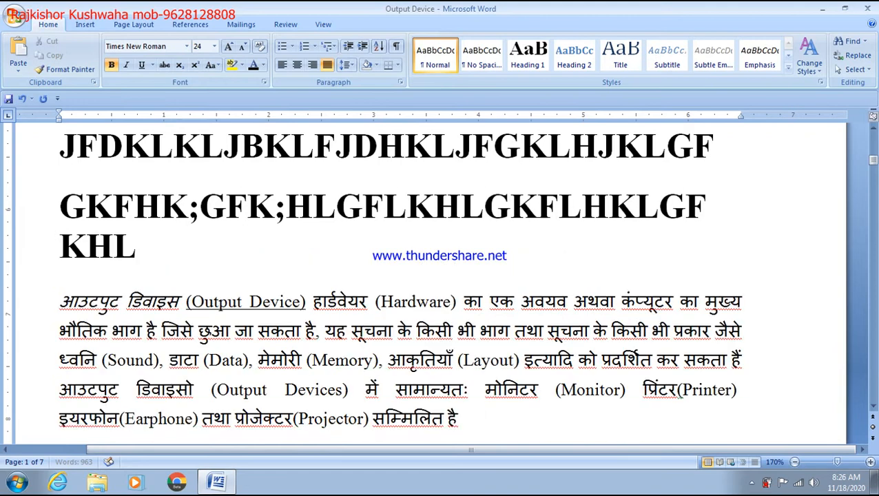
text(HGFHKJGKJHKGJKHJGK)
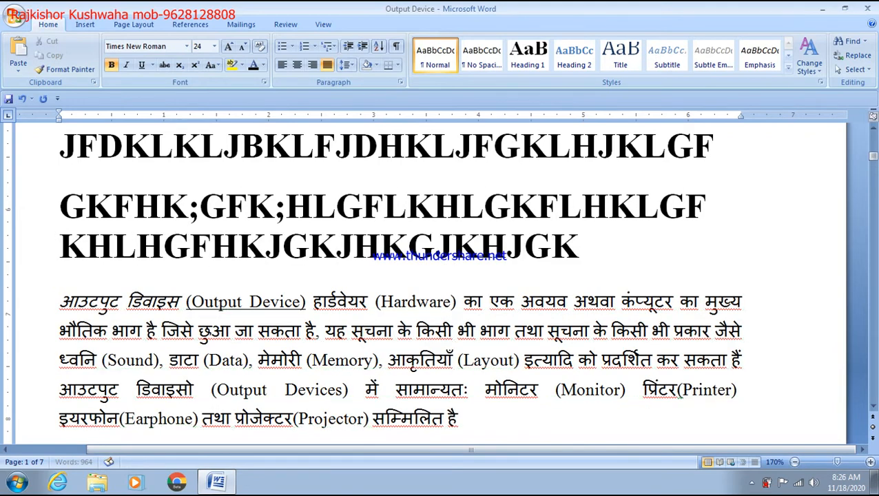
text(JHKJHKGJFKHJGKFJHKGFJKHJGKFJ)
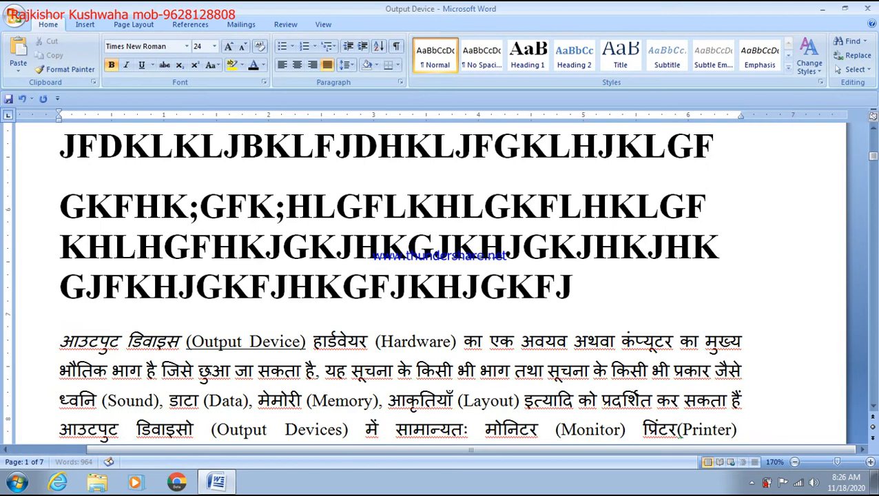
text(HKGJFKHJKGFJHKGFJKHJGKFJHK)
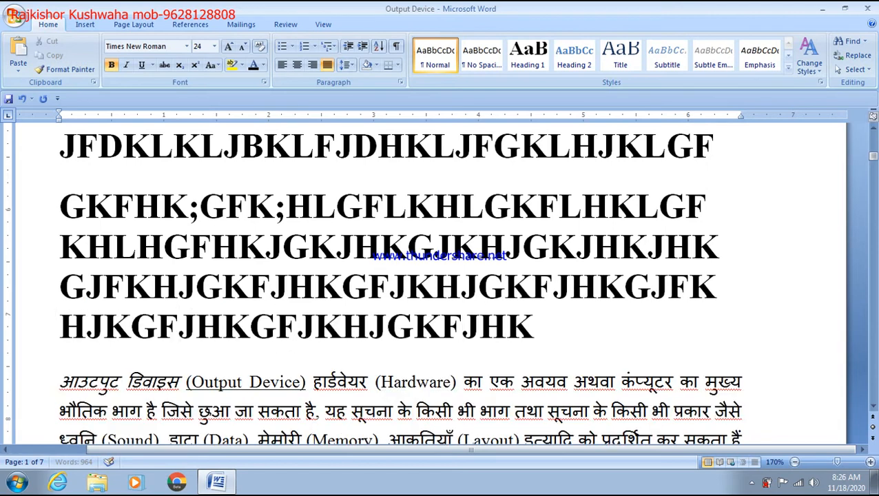
text(GFJHK)
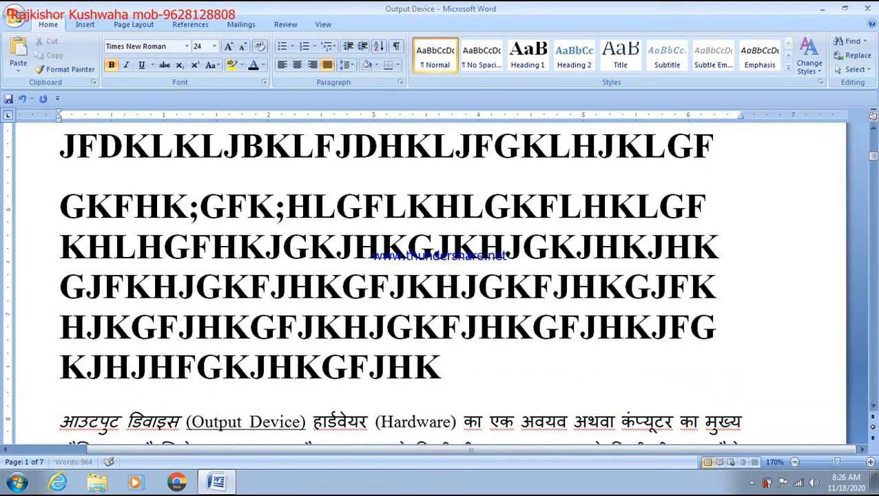
text(JFGKJHJHFGKJHKGFJHKJGKHJKGFHJG)
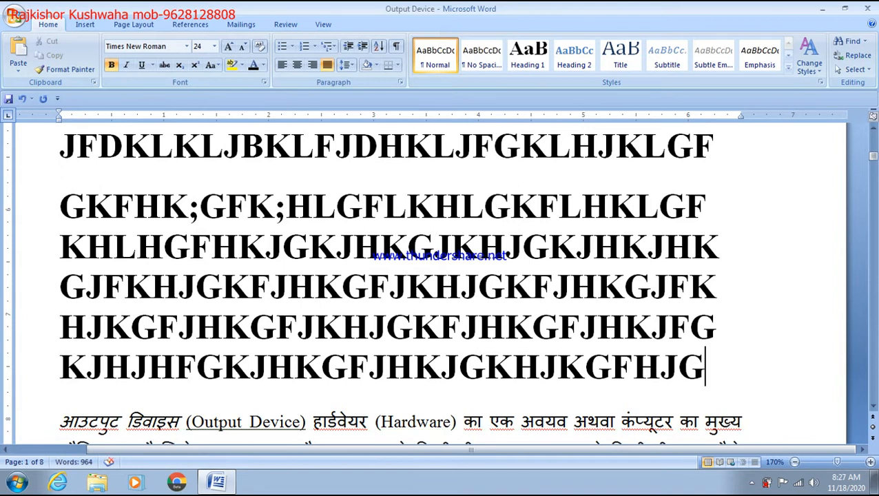
click(66, 205)
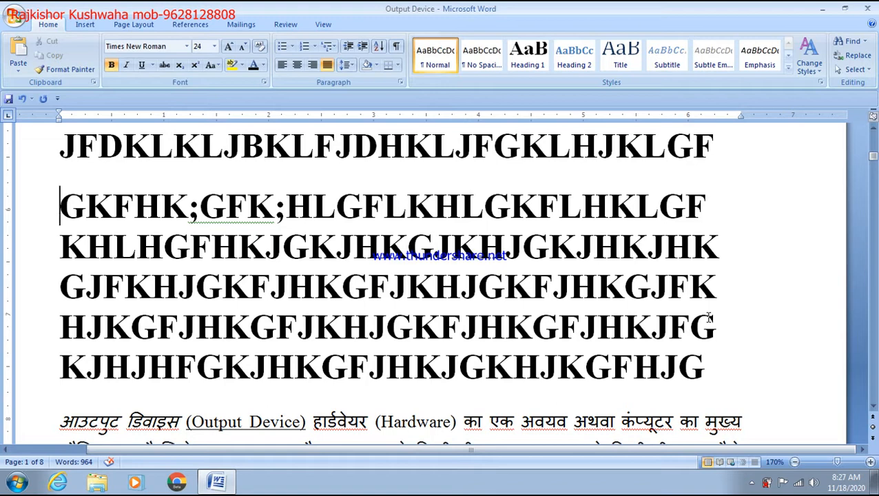
Delete everything from the document start through the EVERY STUDENT line
scroll(708, 317, up, 1)
scroll(707, 324, up, 3)
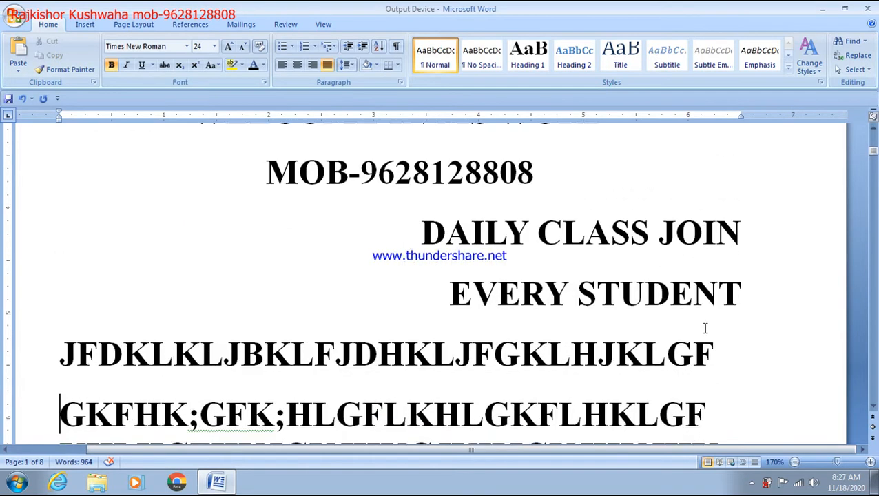
scroll(709, 358, up, 1)
scroll(709, 379, down, 1)
click(733, 324)
key(shift+Up)
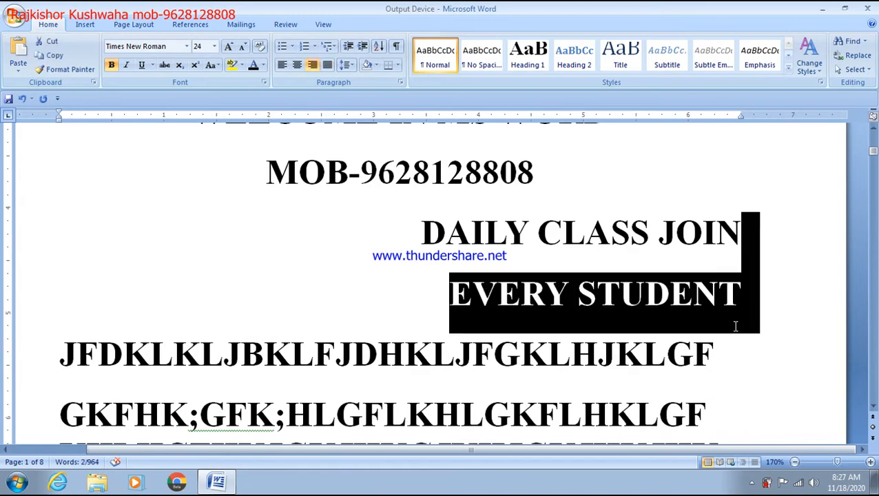
key(ctrl+shift+Home)
key(Delete)
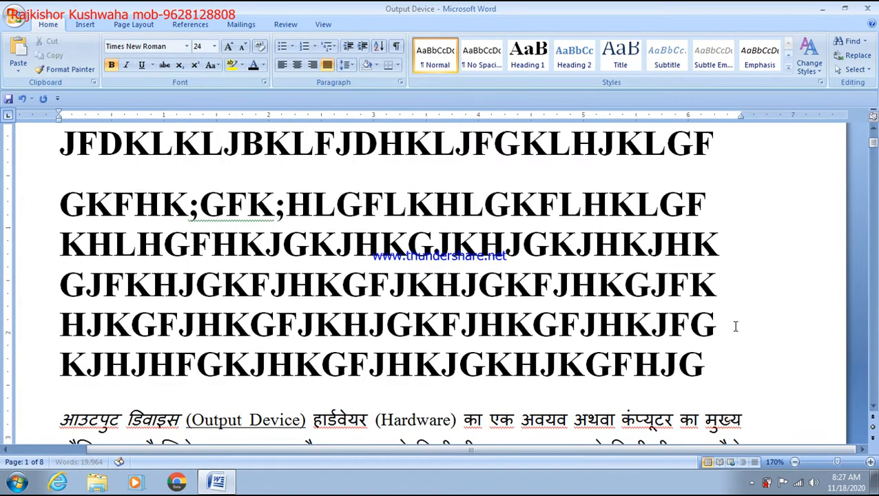
Delete the first filler line and the leftover F line
drag(691, 148, 2, 153)
key(Delete)
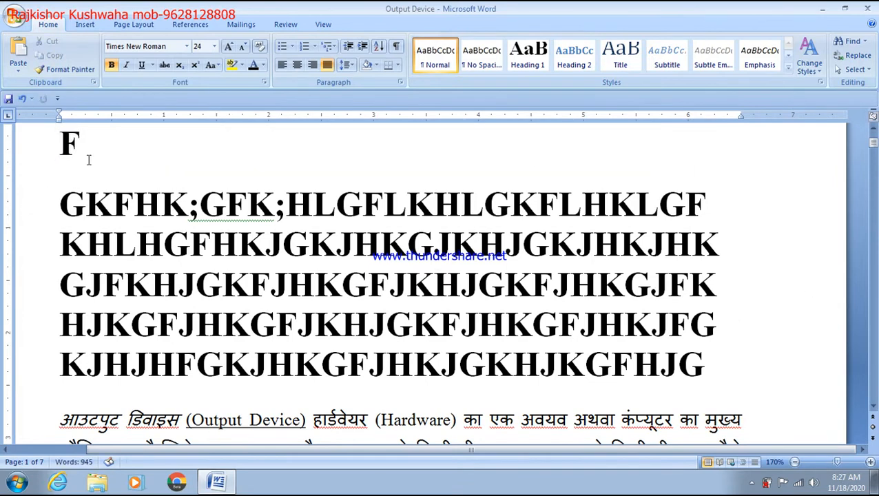
click(33, 161)
key(Delete)
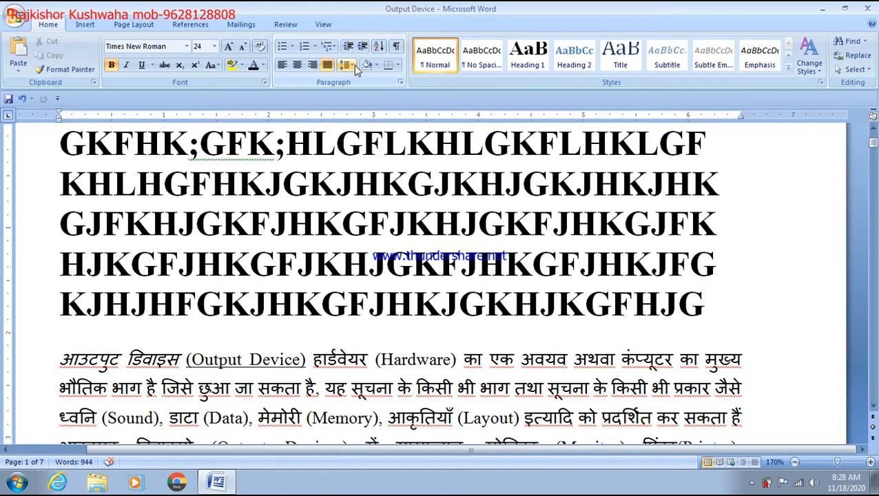
Set the filler paragraph to double line spacing
drag(74, 148, 352, 183)
drag(718, 323, 38, 116)
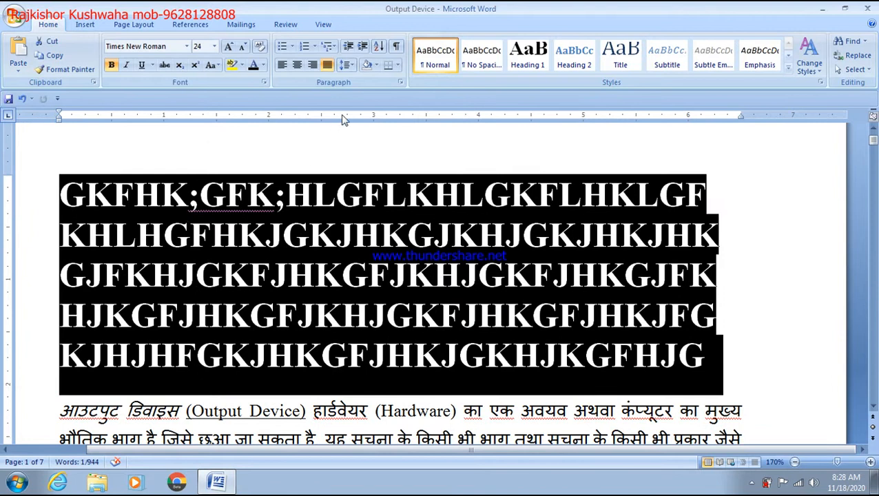
click(349, 65)
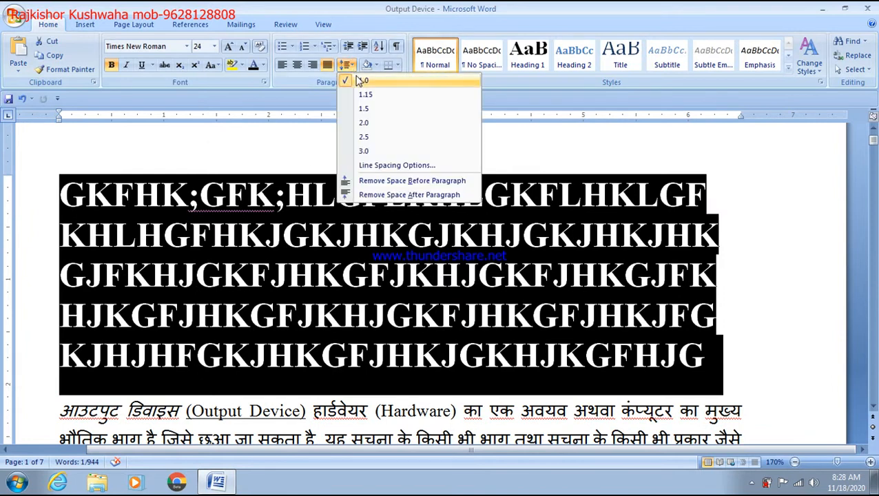
click(364, 124)
Change the filler text's line spacing to 3.0
scroll(348, 238, down, 5)
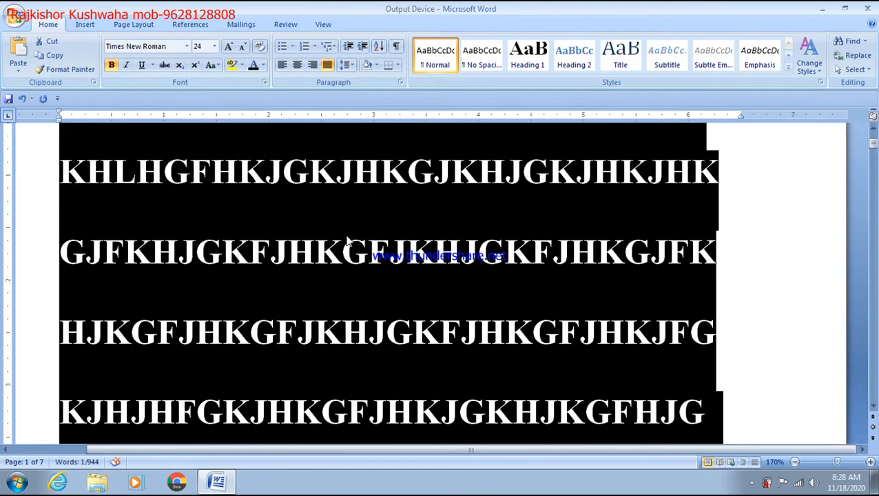
scroll(339, 276, up, 6)
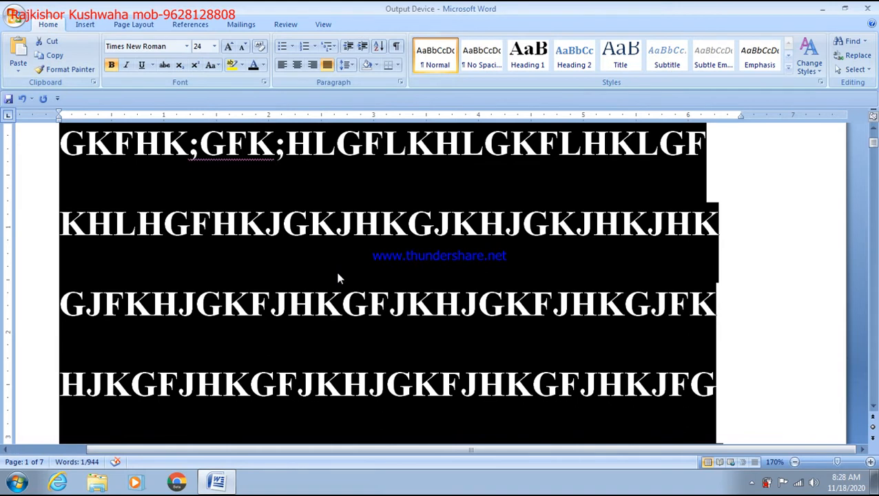
click(347, 65)
click(363, 151)
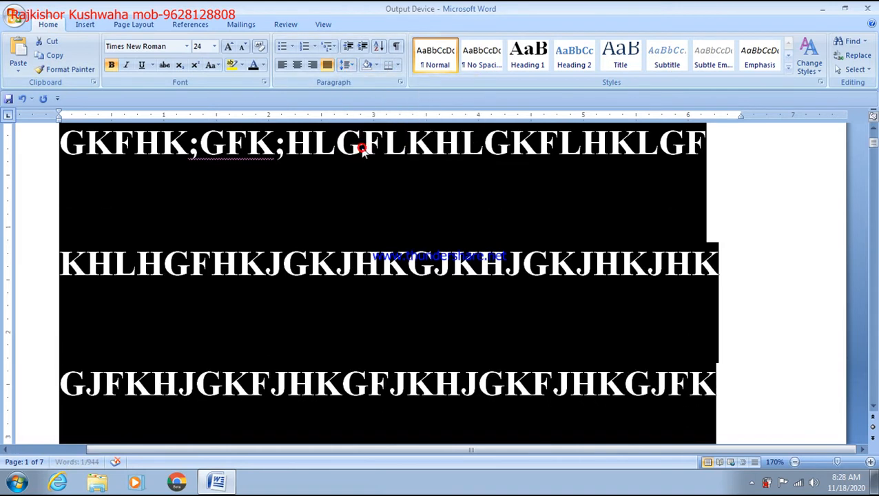
scroll(382, 211, down, 3)
scroll(384, 227, down, 3)
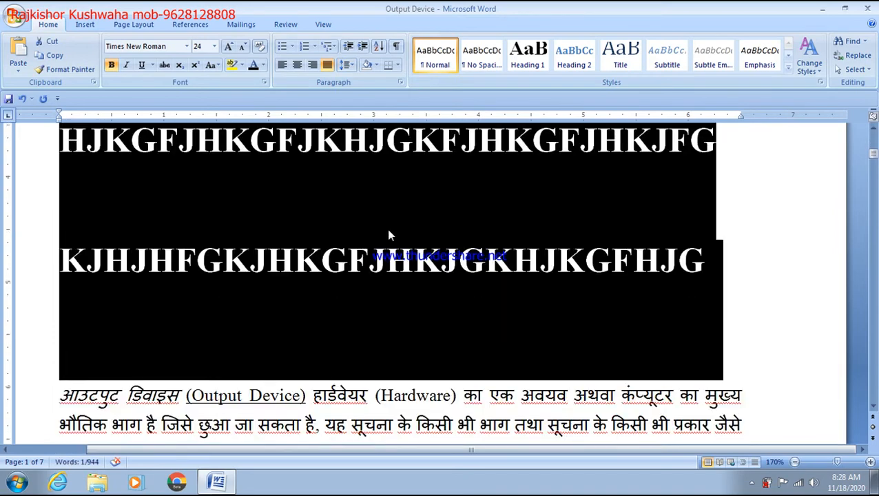
click(386, 230)
Return the top three filler lines to single spacing
scroll(388, 230, up, 5)
scroll(389, 229, up, 1)
scroll(389, 229, down, 8)
scroll(390, 229, up, 2)
scroll(389, 229, up, 3)
drag(68, 171, 245, 378)
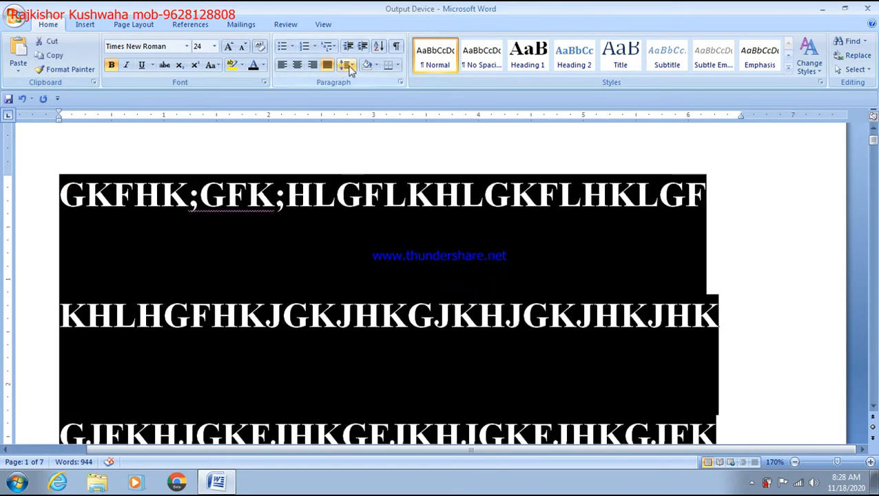
click(353, 71)
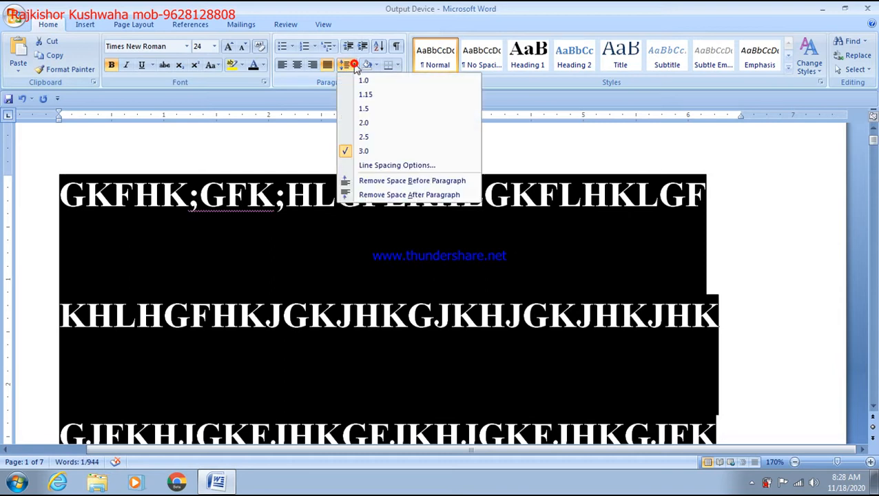
click(357, 78)
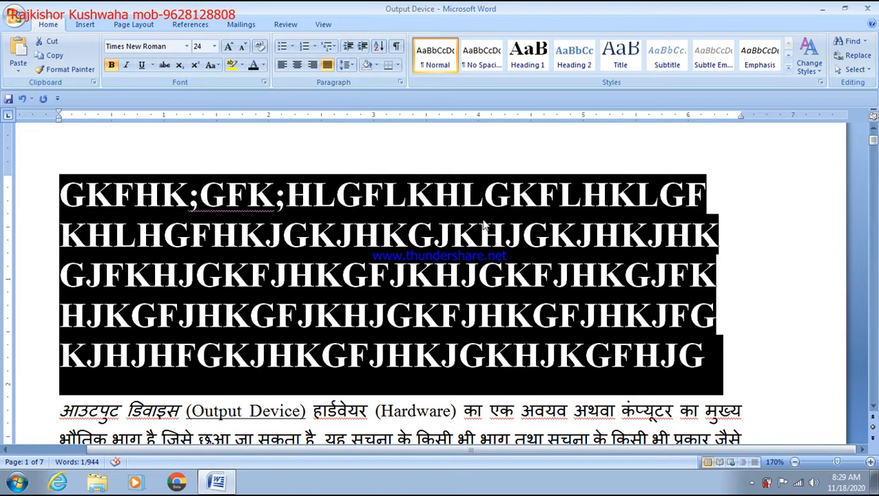
click(522, 233)
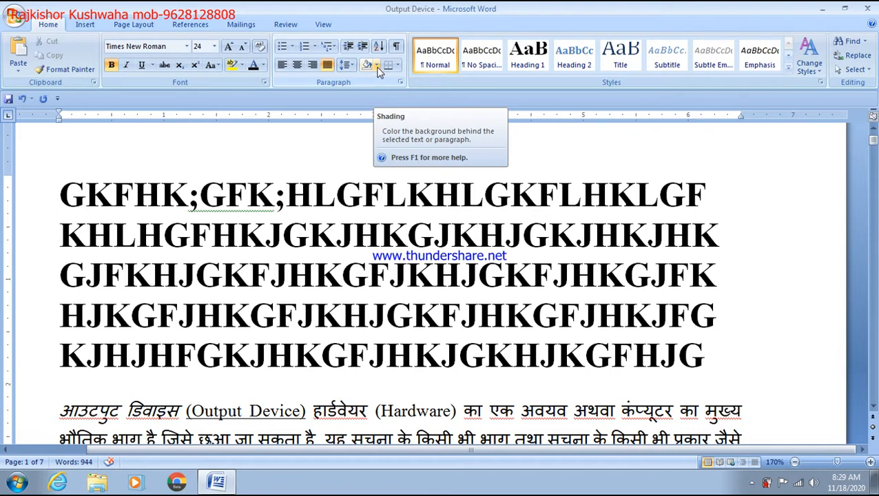
Remove bold from the capital-letter paragraph and shade 'Output Device' light blue
drag(60, 195, 544, 199)
key(ctrl+b)
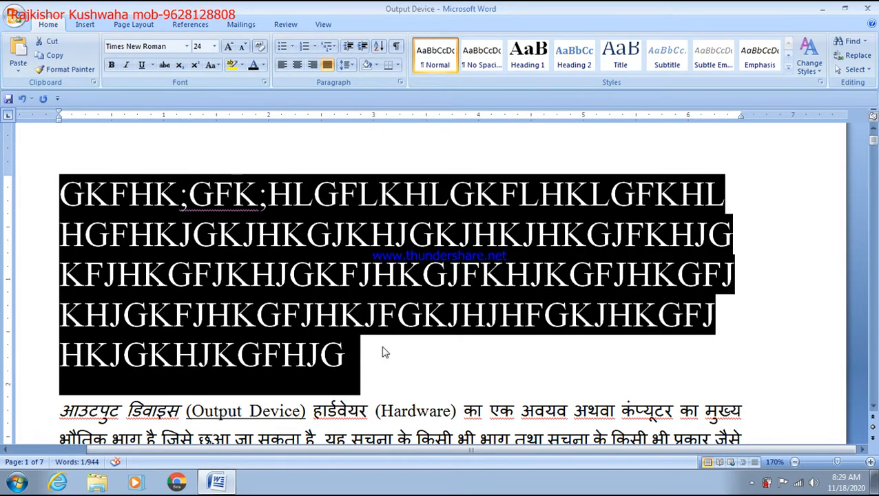
scroll(317, 344, down, 3)
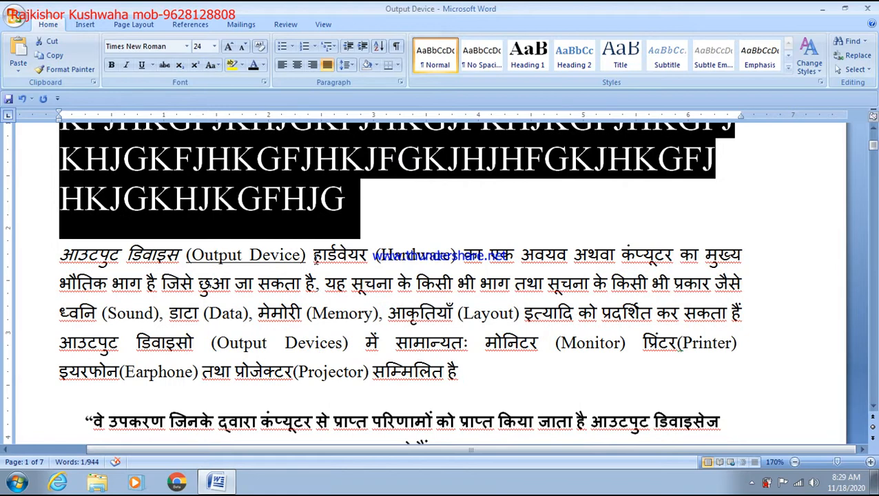
drag(314, 257, 191, 257)
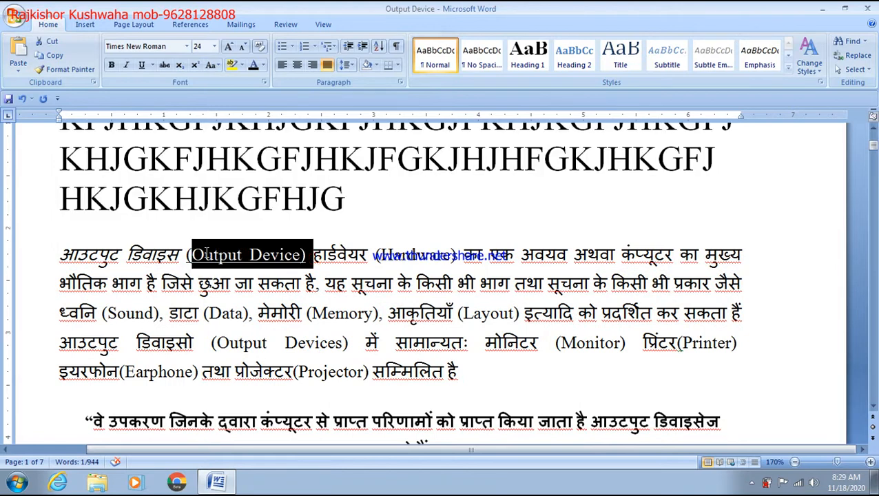
click(376, 66)
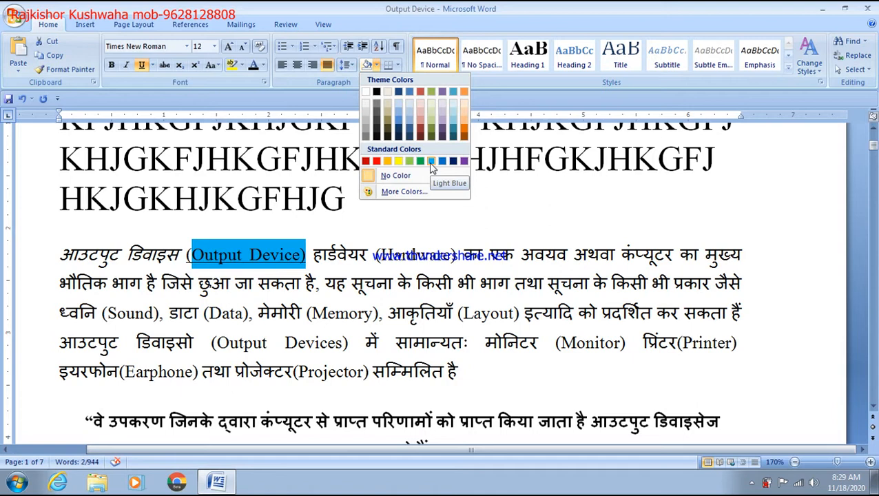
click(430, 162)
click(467, 188)
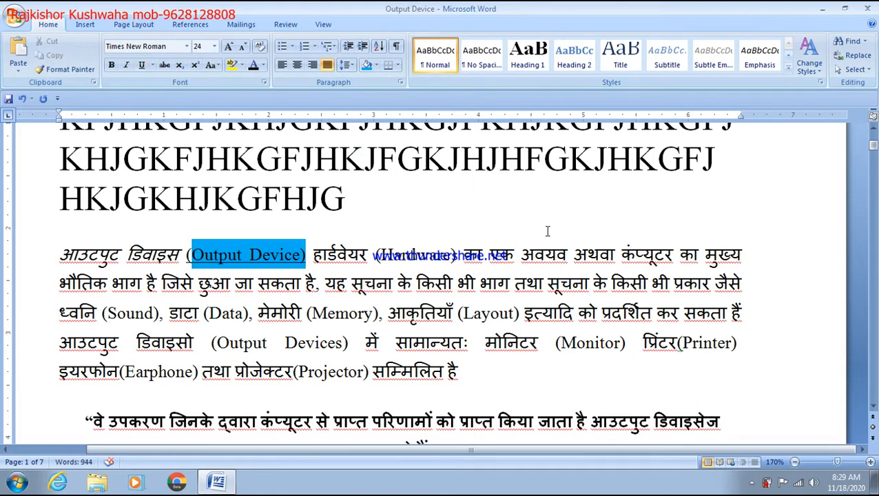
Apply black shading to the capital-letter paragraph
scroll(547, 231, up, 1)
drag(353, 356, 68, 175)
click(376, 66)
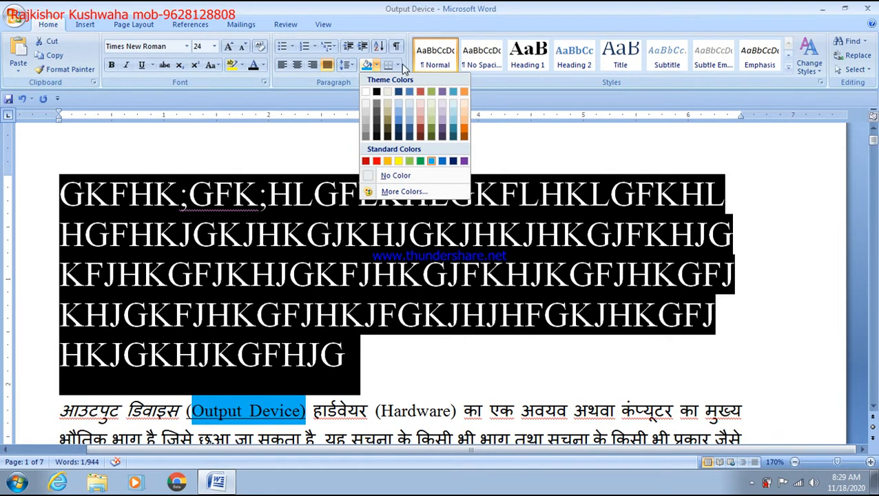
click(399, 66)
click(323, 145)
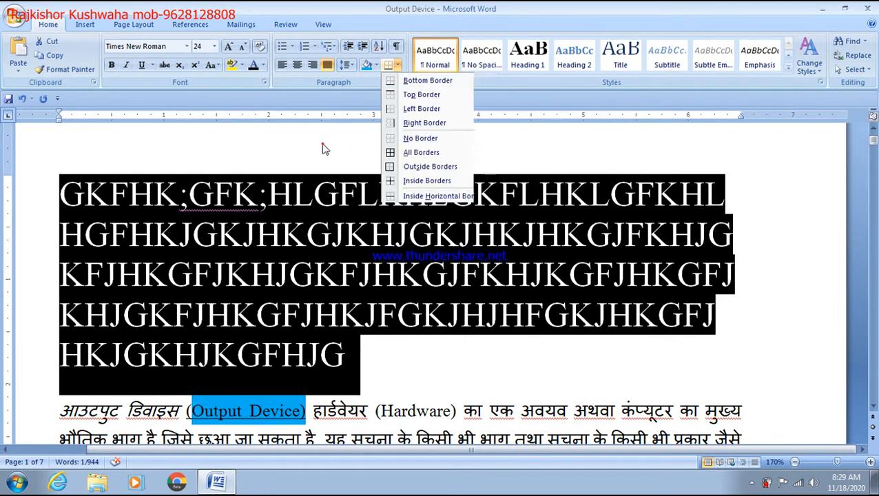
click(398, 65)
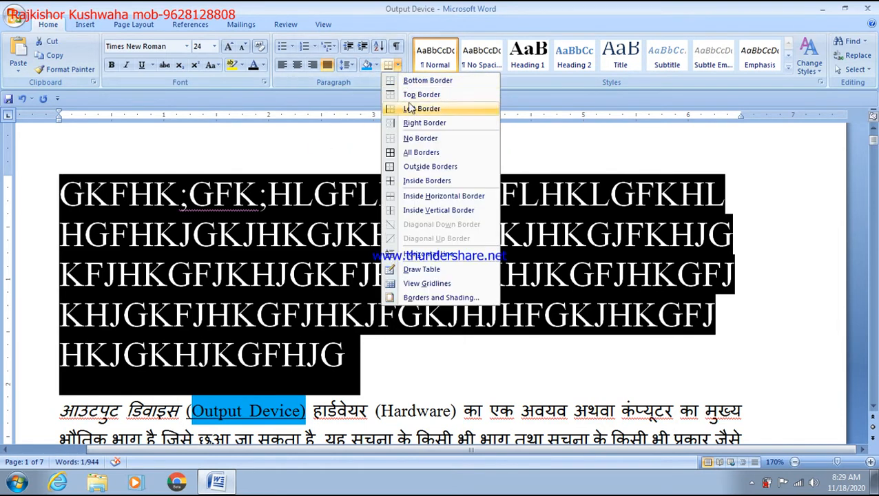
Put All Borders around the capital-letter paragraph
click(417, 154)
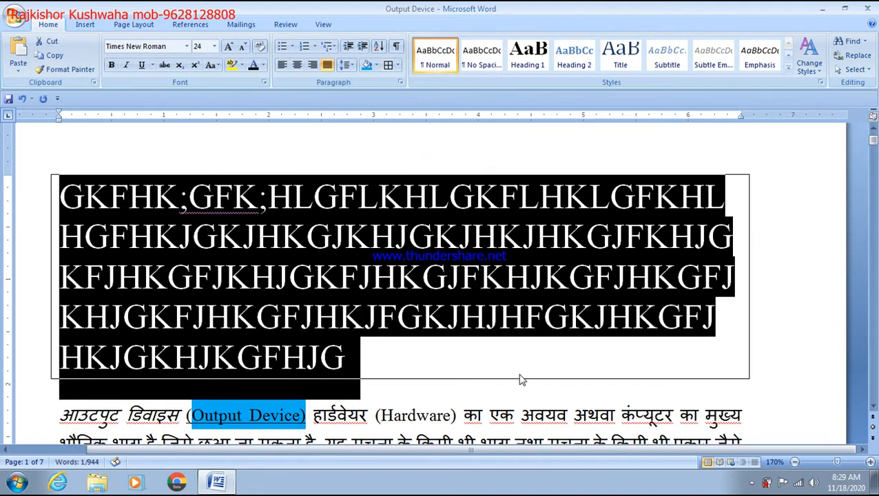
scroll(521, 379, down, 8)
scroll(741, 235, up, 6)
click(769, 233)
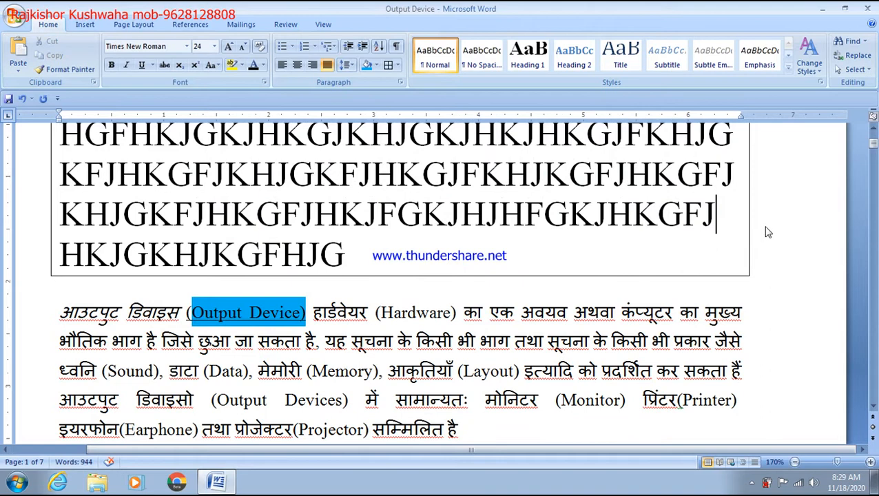
scroll(767, 230, up, 3)
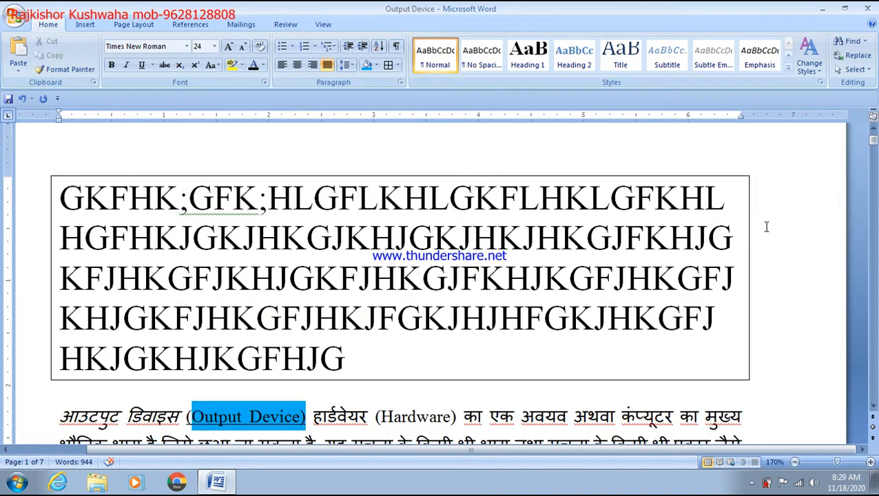
scroll(766, 226, down, 6)
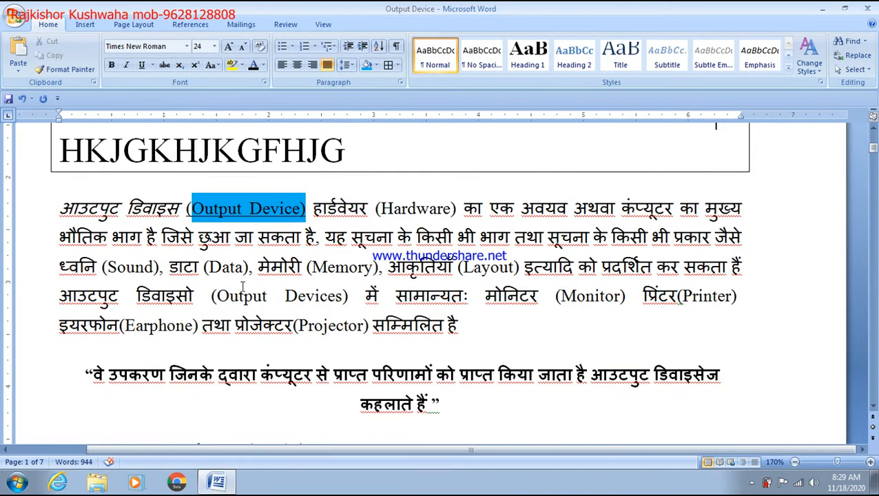
Box the Hindi Output Device paragraph with All Borders
drag(60, 208, 470, 337)
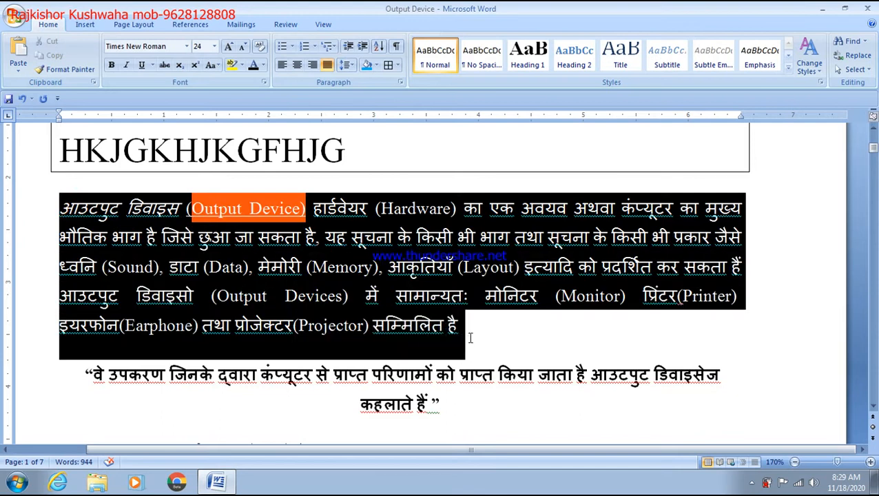
click(397, 65)
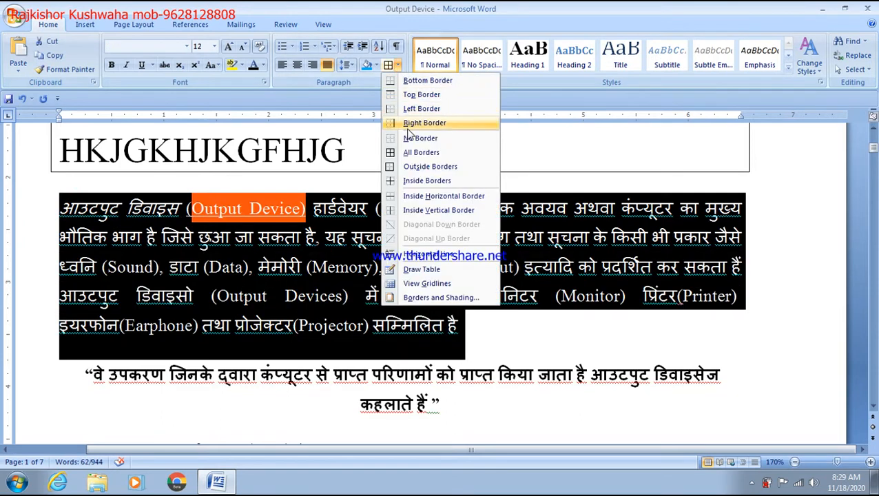
click(408, 153)
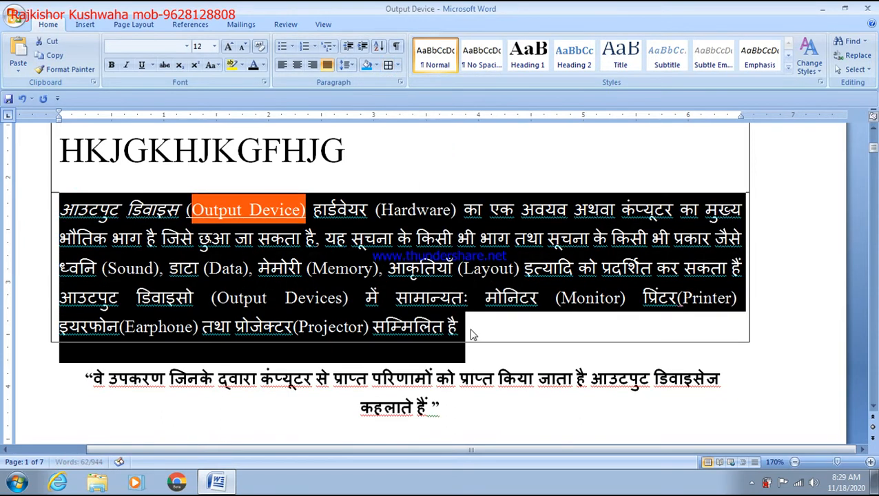
click(513, 364)
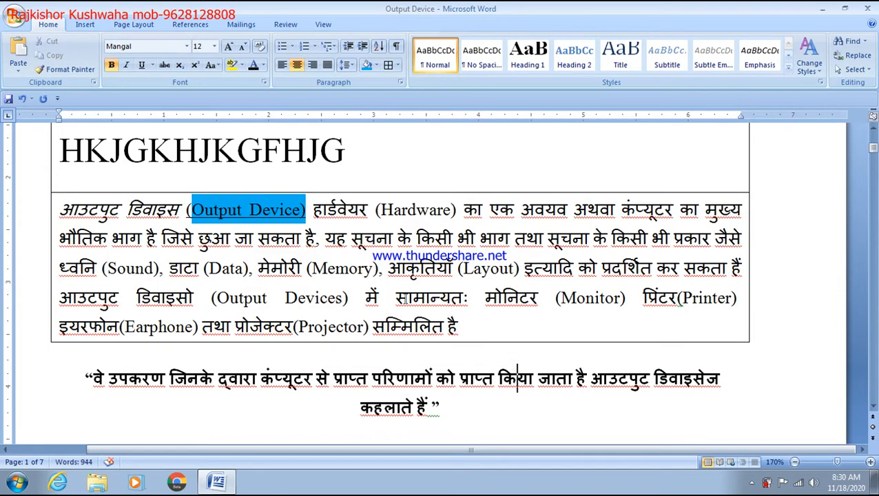
drag(453, 318, 60, 266)
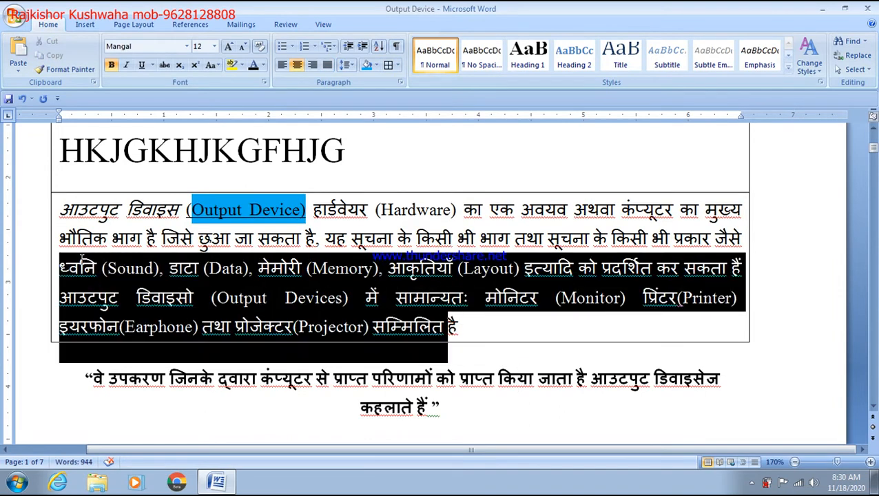
click(351, 67)
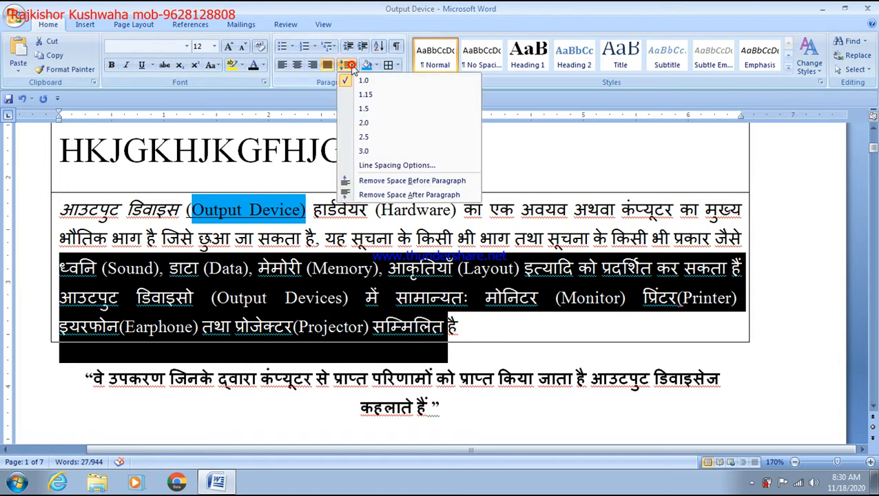
click(397, 65)
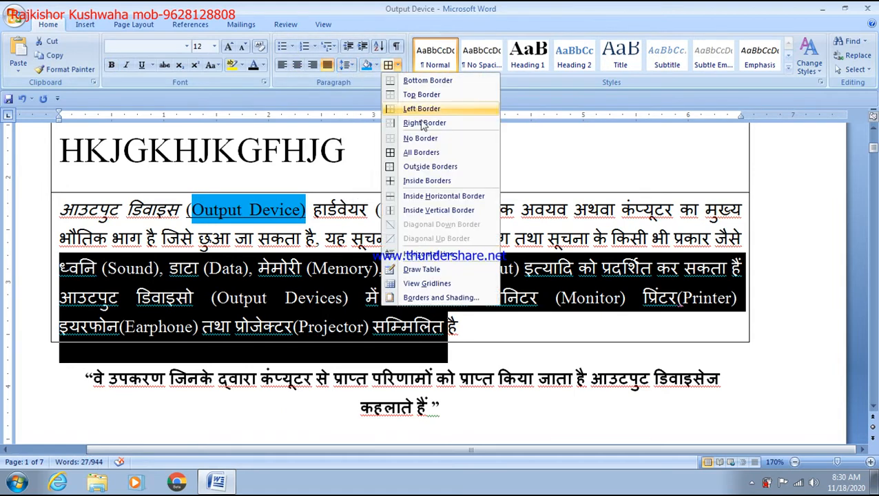
click(517, 363)
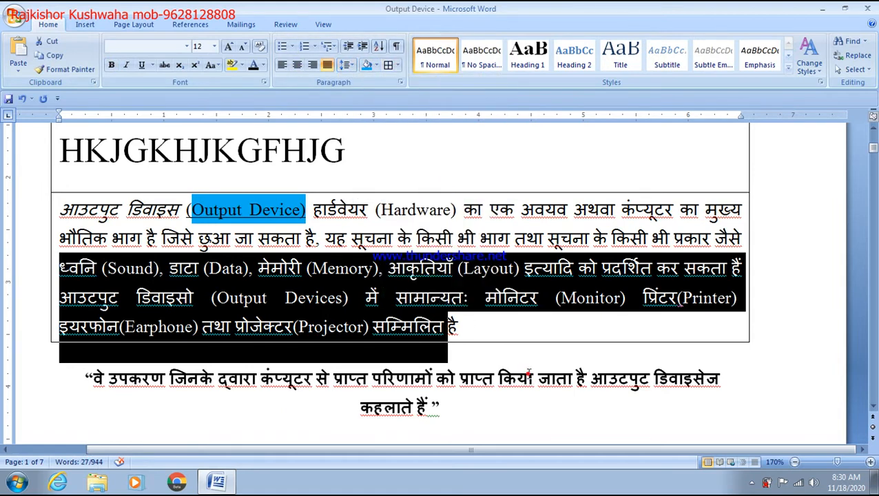
Insert a blank line above the device-types line
scroll(527, 373, down, 3)
scroll(258, 298, down, 2)
scroll(258, 296, up, 2)
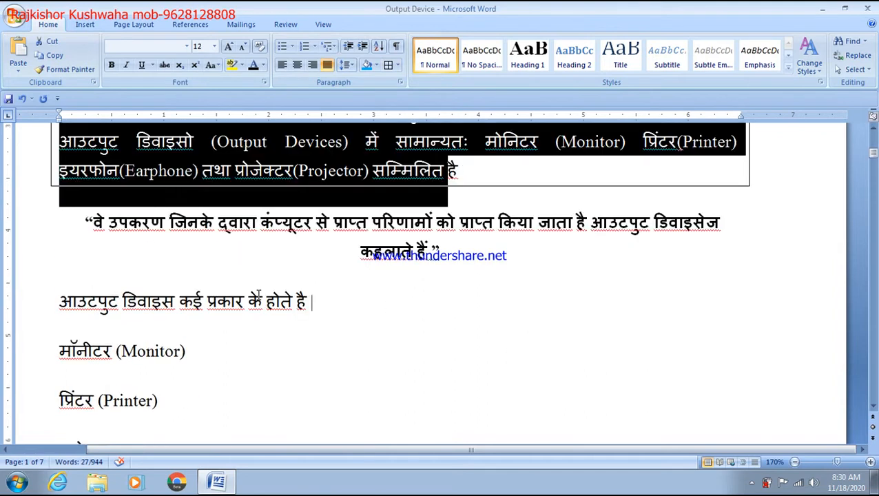
click(526, 276)
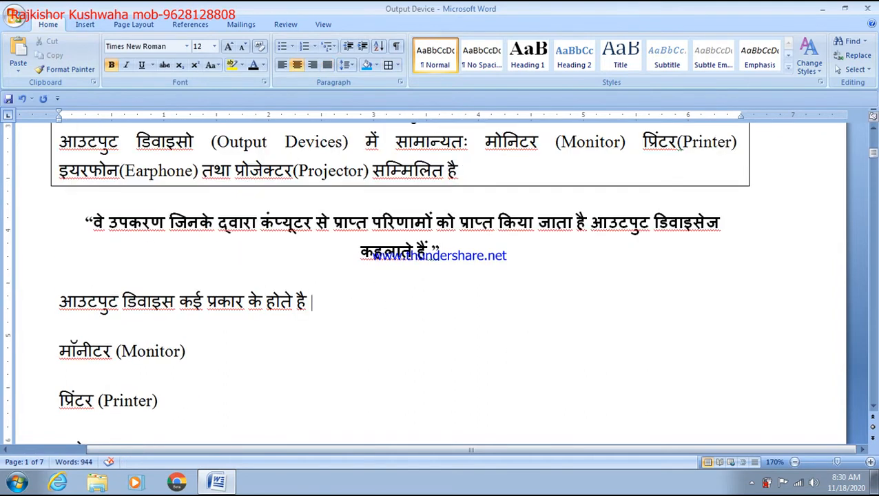
key(Return)
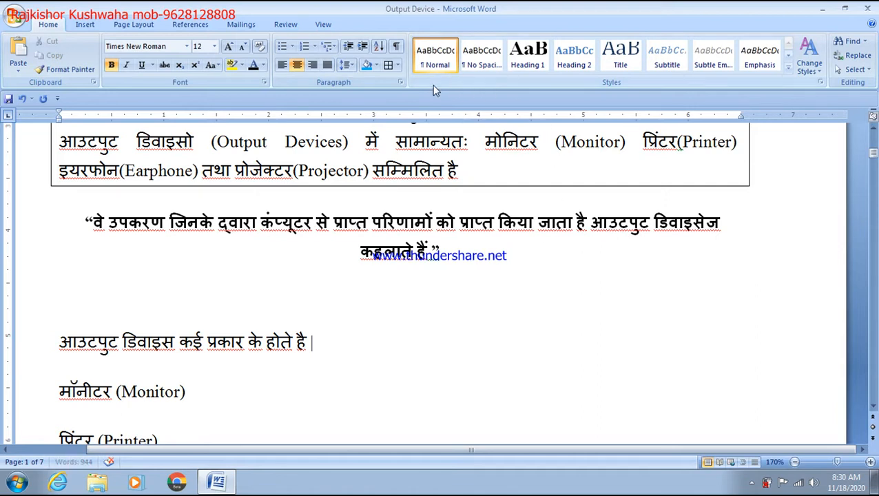
click(397, 65)
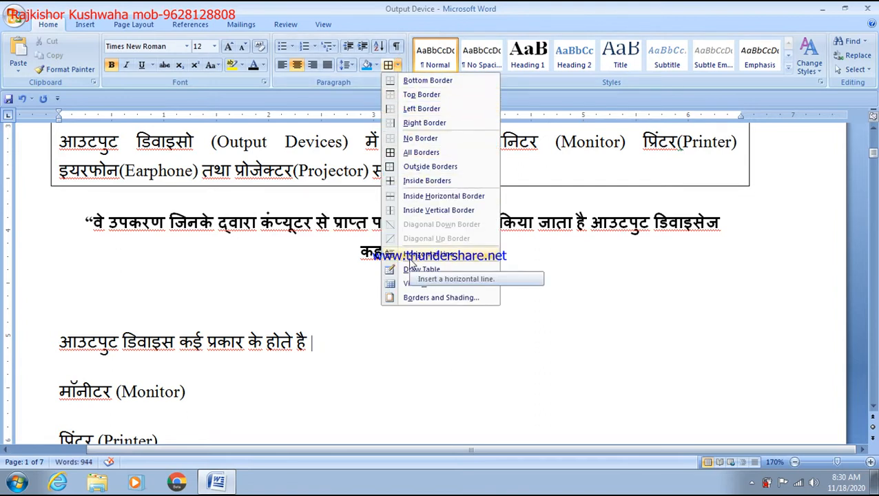
Insert a horizontal line below the quote, followed by a centred 'KYUKJHKJHKJ' line
click(412, 255)
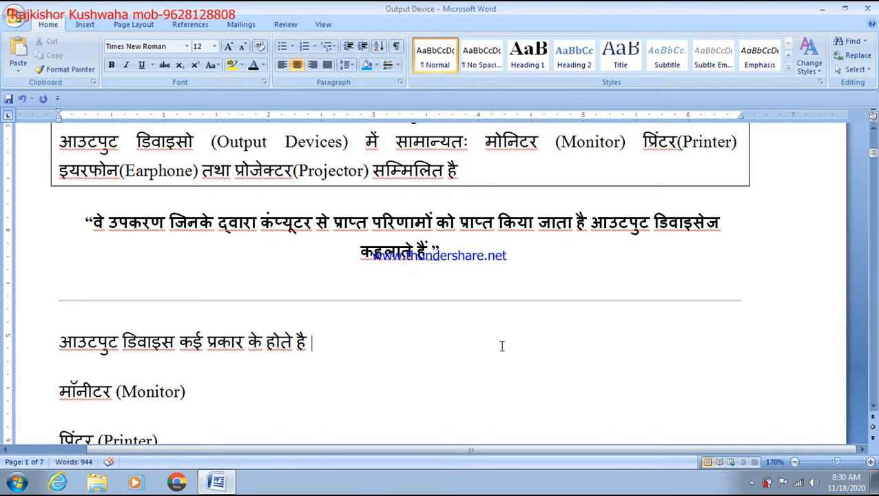
key(Return)
text(KYUKJHK)
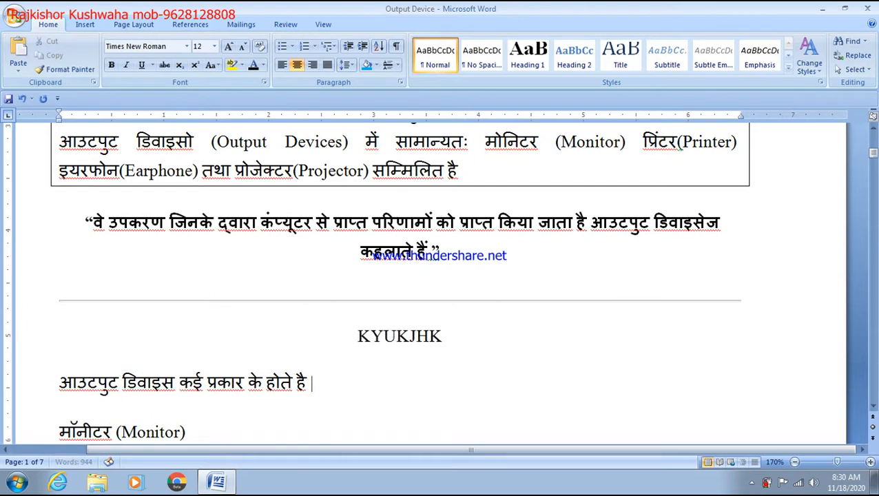
text(JHKJ)
key(Return)
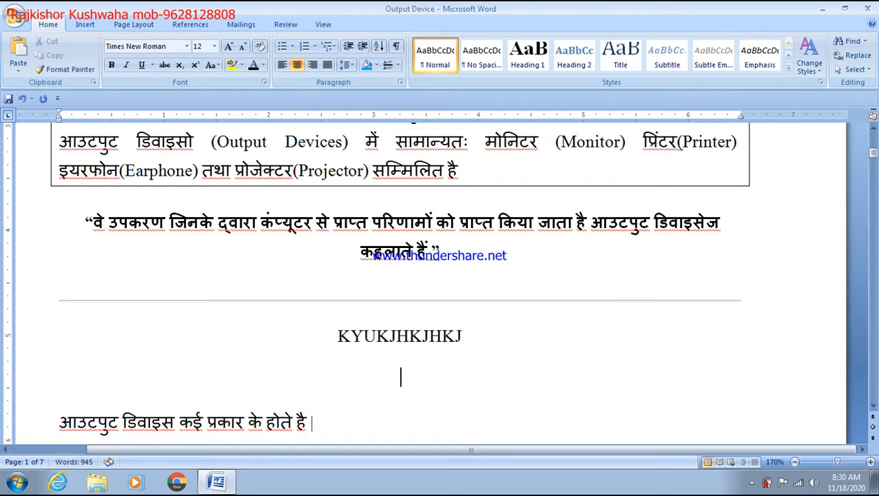
click(397, 65)
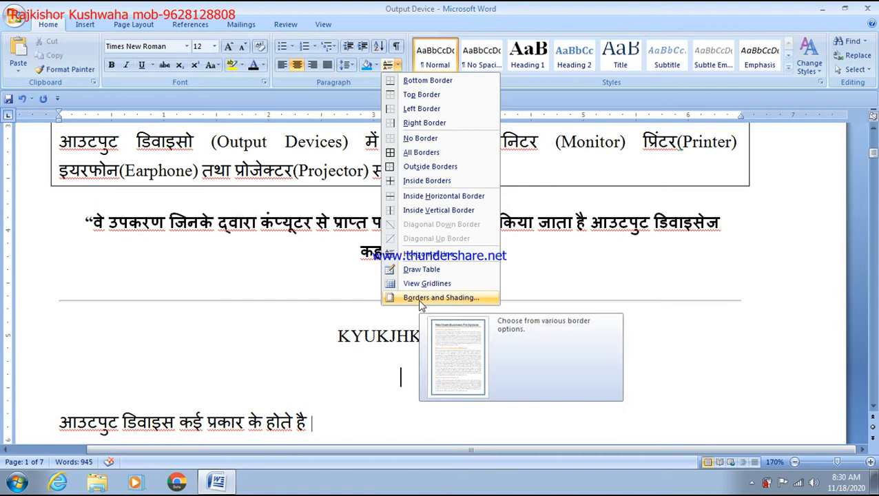
click(282, 311)
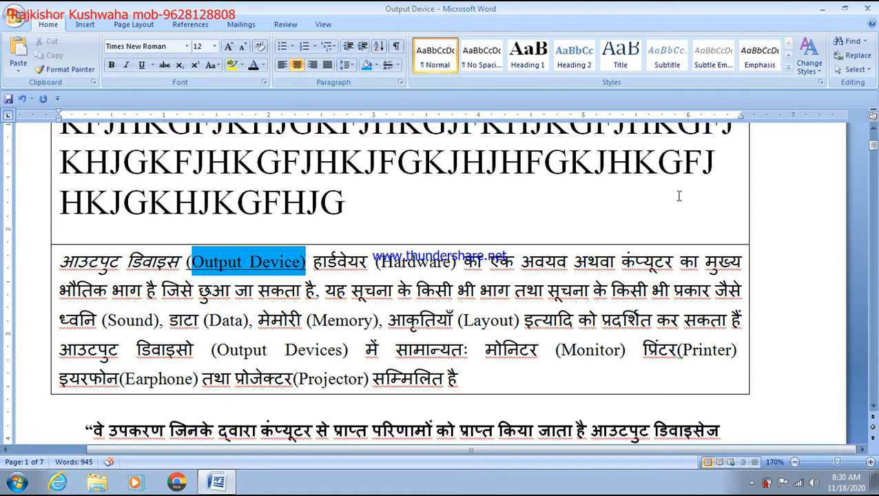
Apply the green tree Art page border in Borders and Shading
click(396, 65)
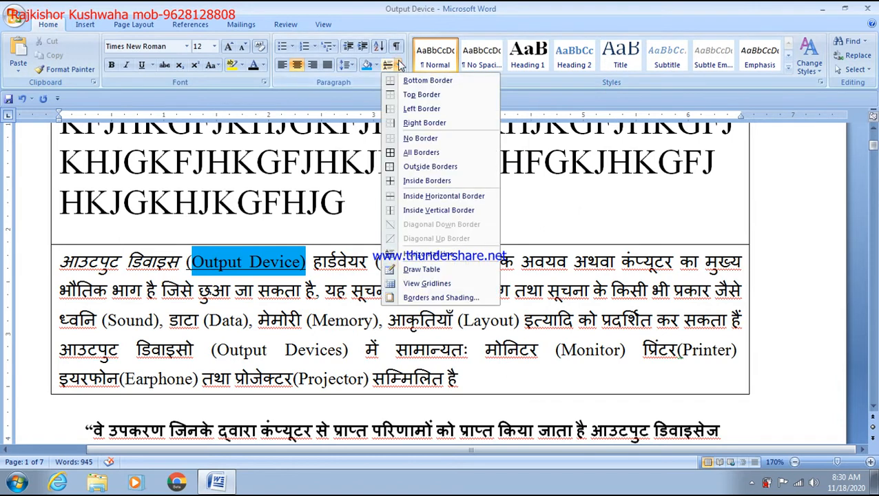
click(442, 299)
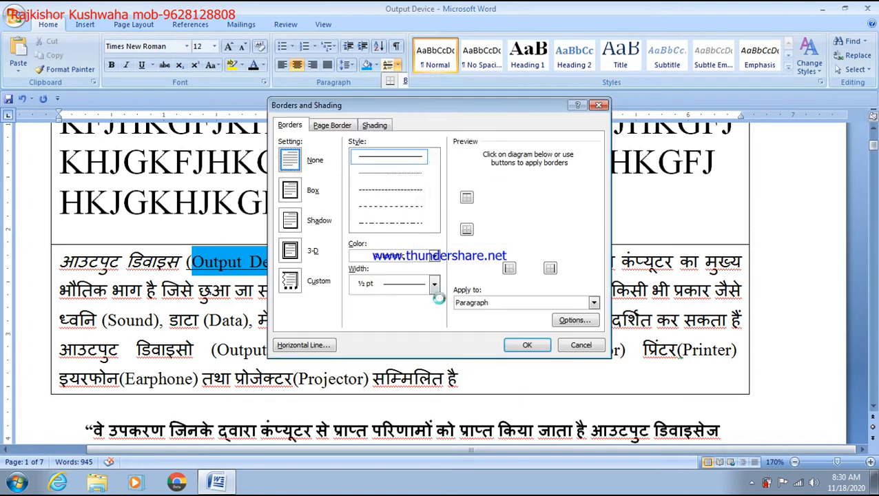
click(333, 126)
click(434, 320)
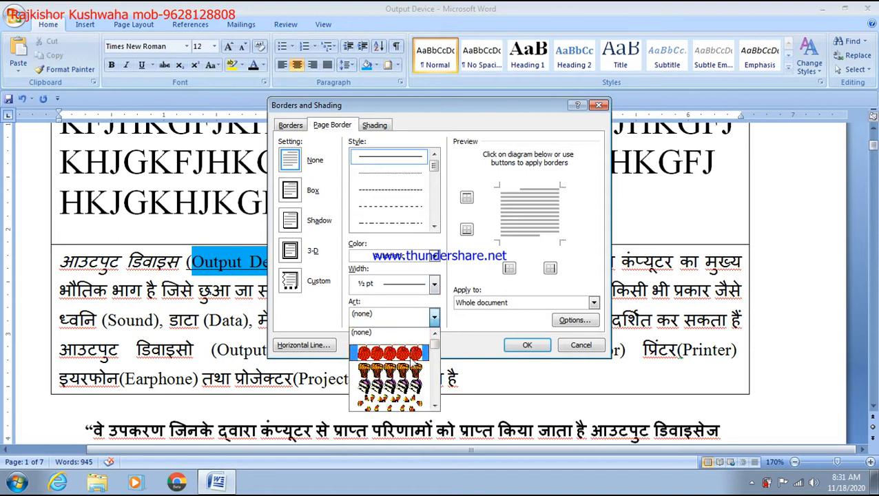
scroll(399, 389, down, 3)
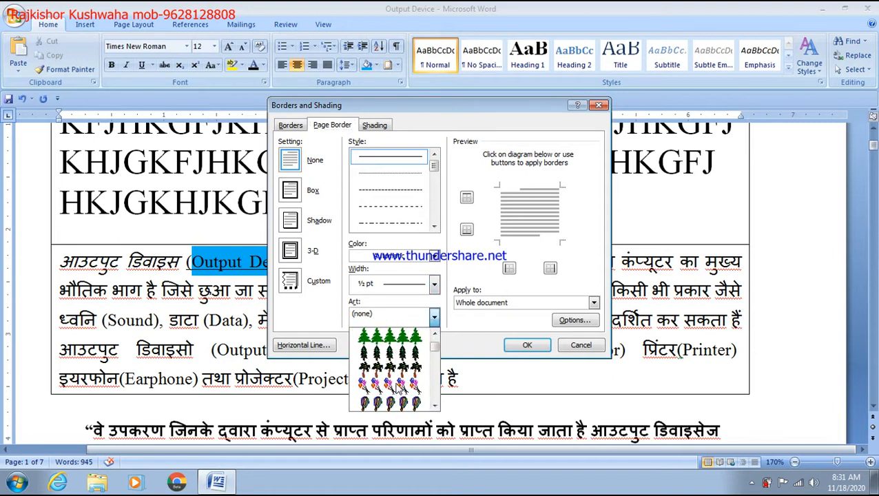
click(407, 347)
click(518, 342)
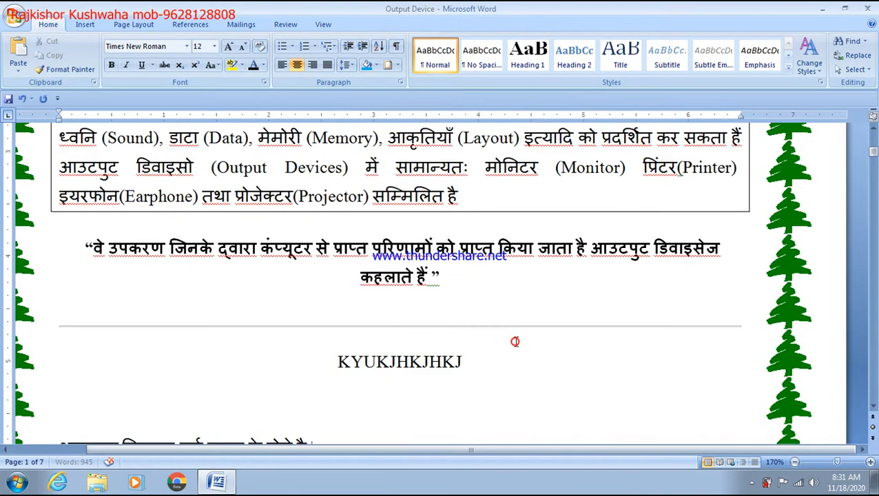
scroll(588, 334, down, 5)
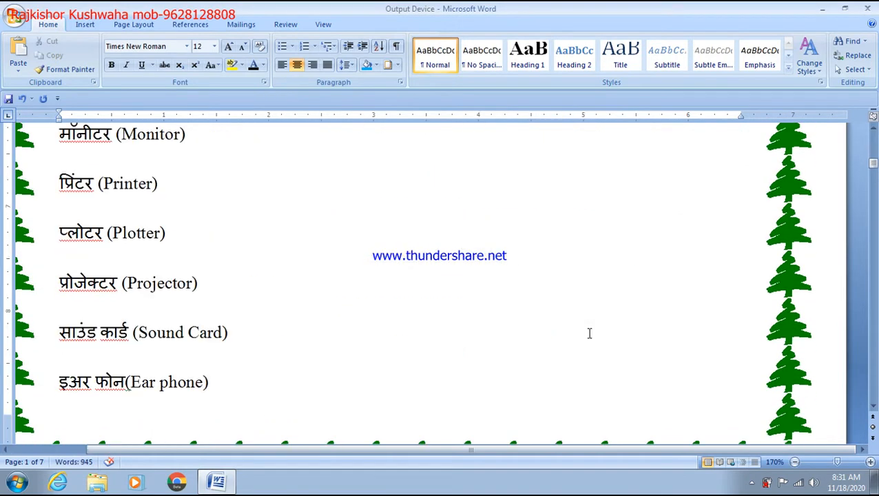
scroll(589, 334, down, 3)
ctrl+scroll(589, 334, down, 3)
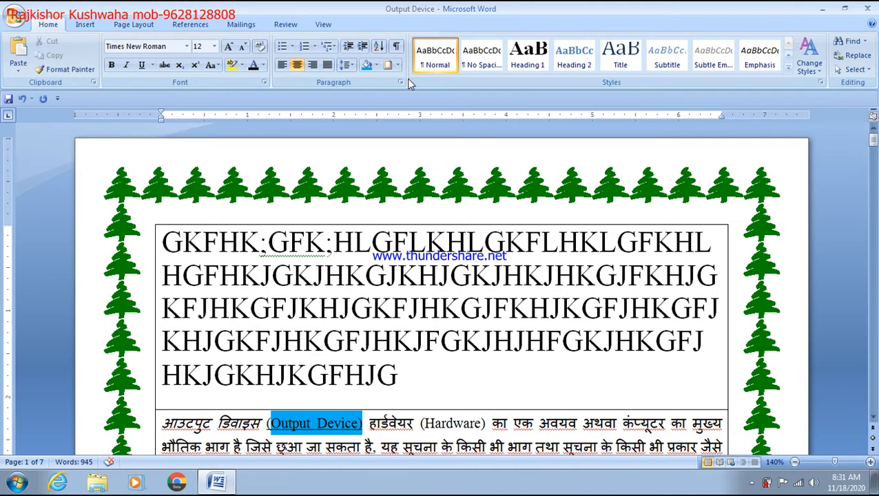
Delete the large block of capital-letter GKFHK filler text at the top of the document
scroll(406, 78, down, 4)
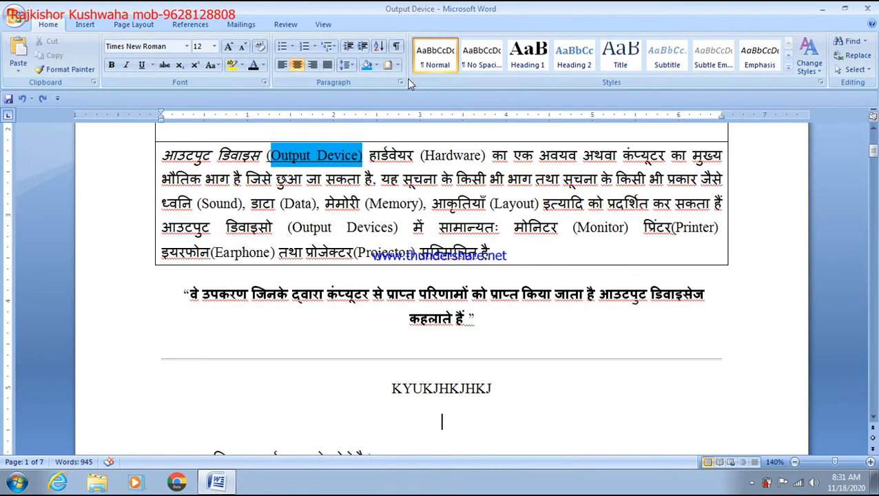
scroll(553, 229, up, 4)
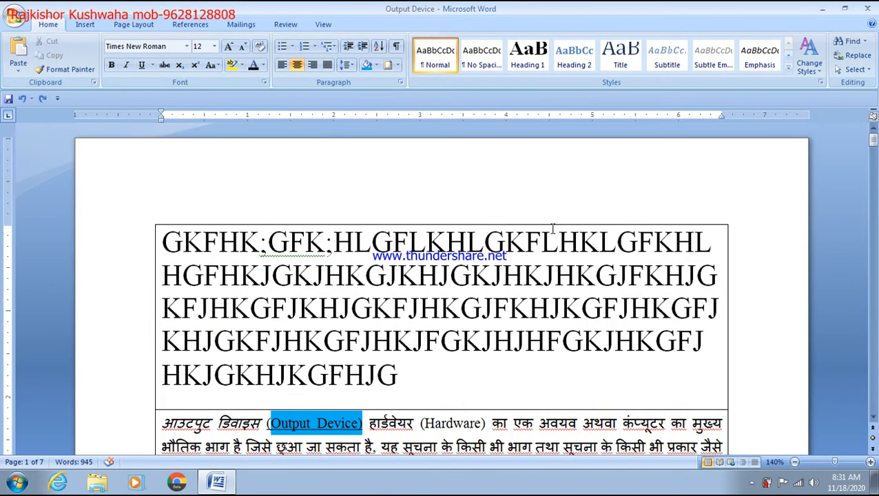
scroll(552, 228, down, 3)
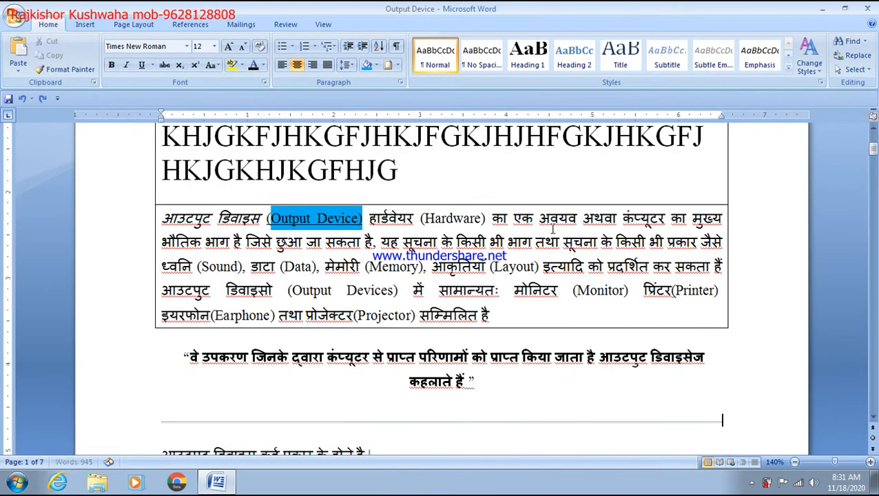
triple_click(552, 234)
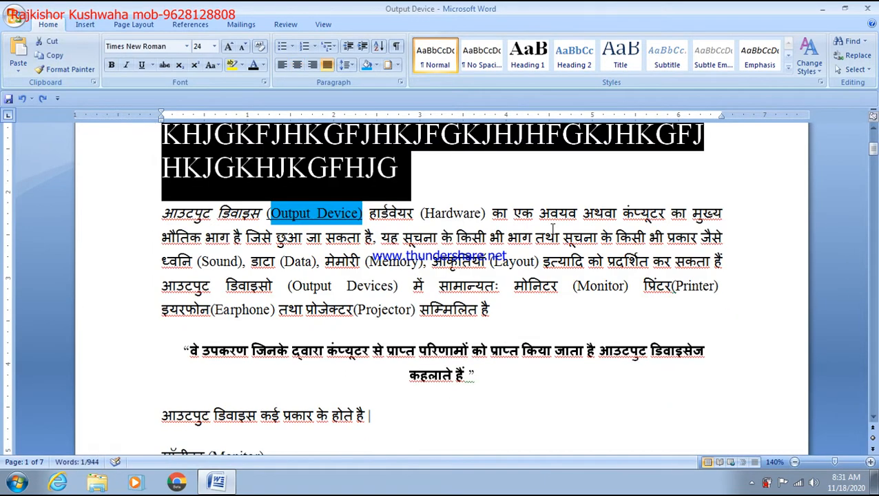
scroll(532, 263, up, 2)
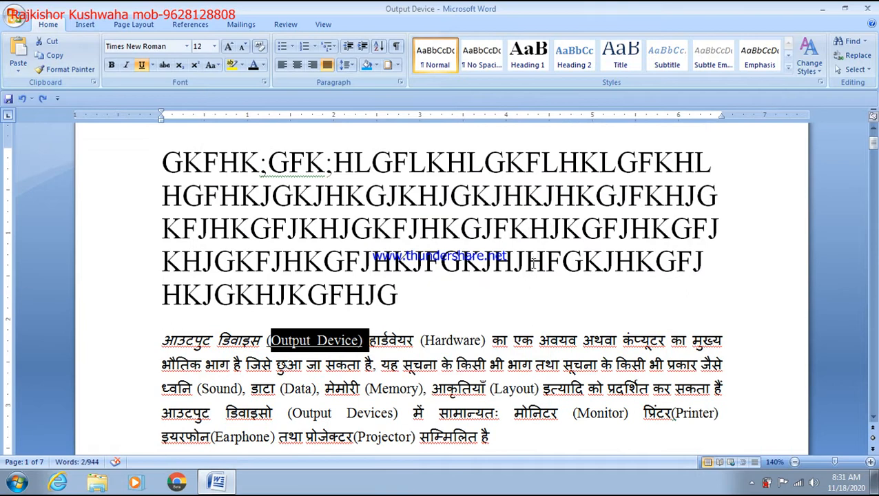
triple_click(435, 292)
key(Delete)
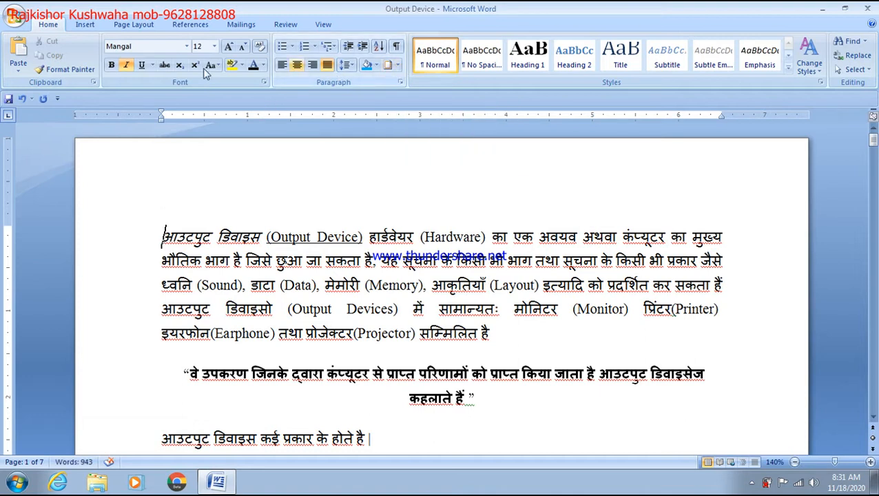
click(80, 27)
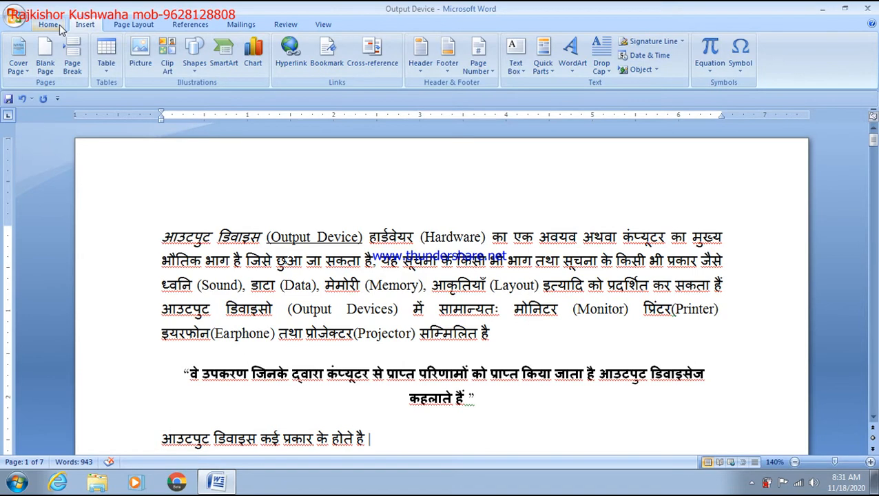
Back on the Home tab, open the Borders dropdown in the Paragraph group
click(49, 25)
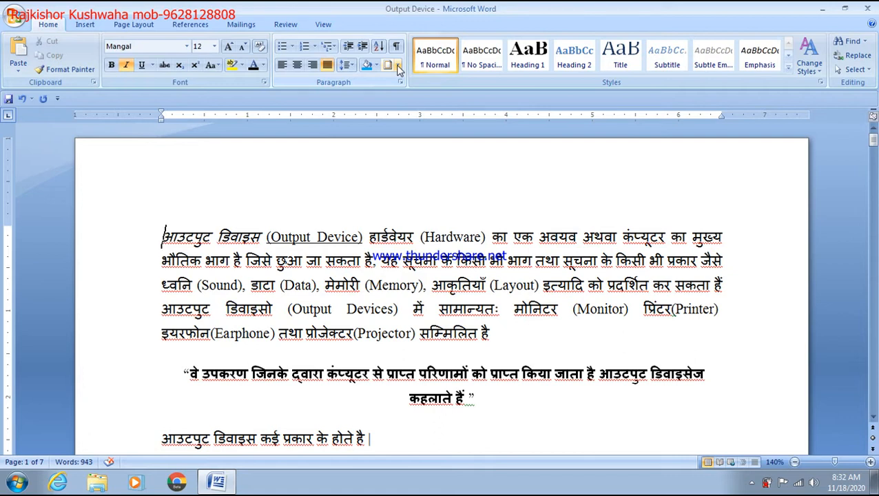
click(397, 66)
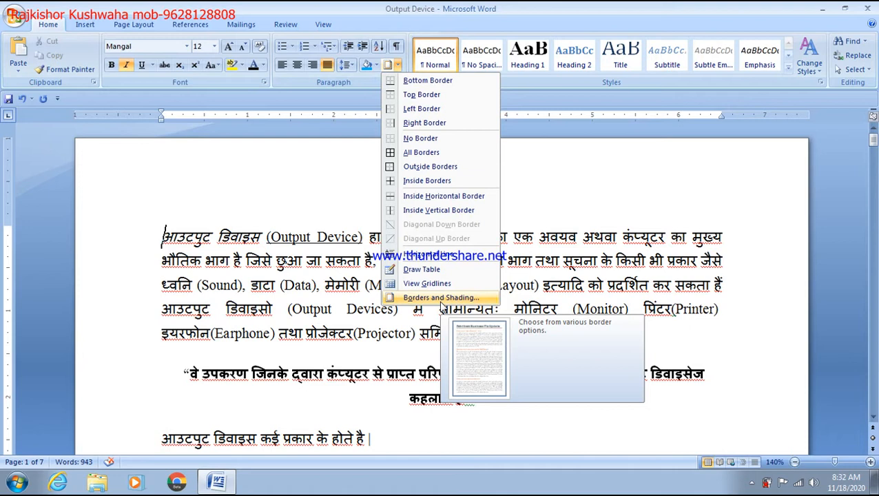
Add a red 4½ pt page border on the top, bottom, left and right sides
click(441, 297)
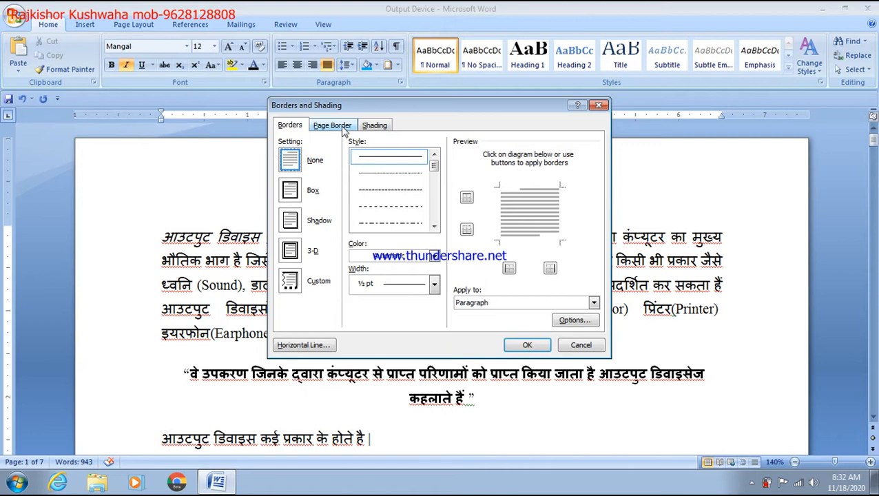
click(343, 128)
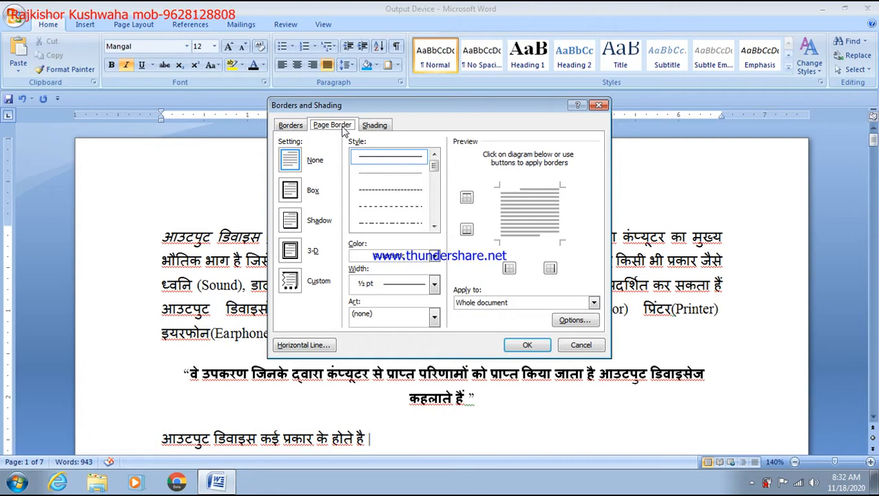
click(433, 285)
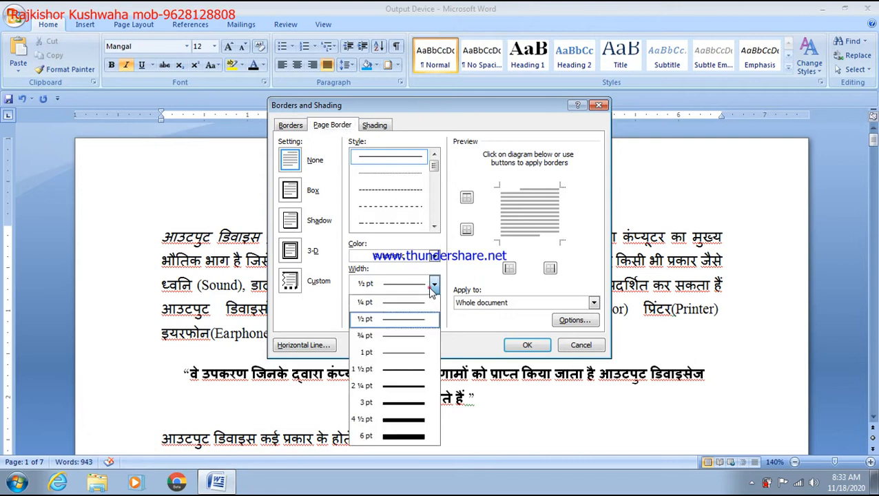
click(407, 420)
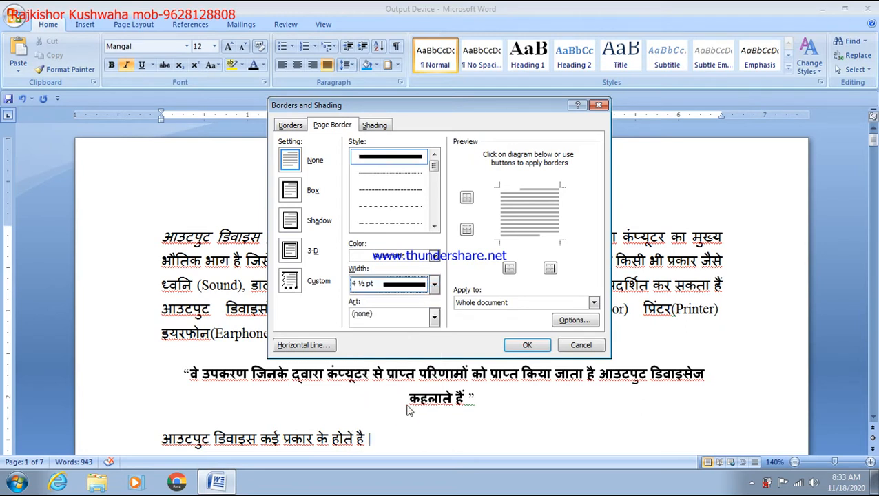
click(434, 255)
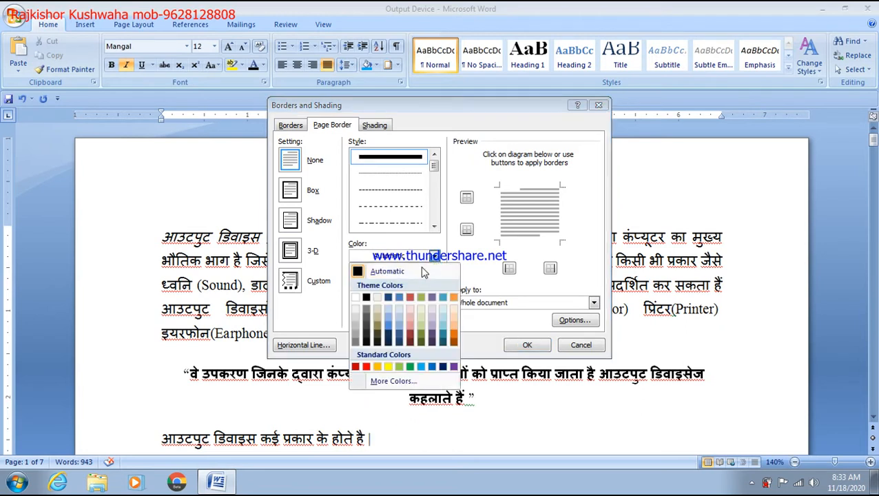
click(367, 368)
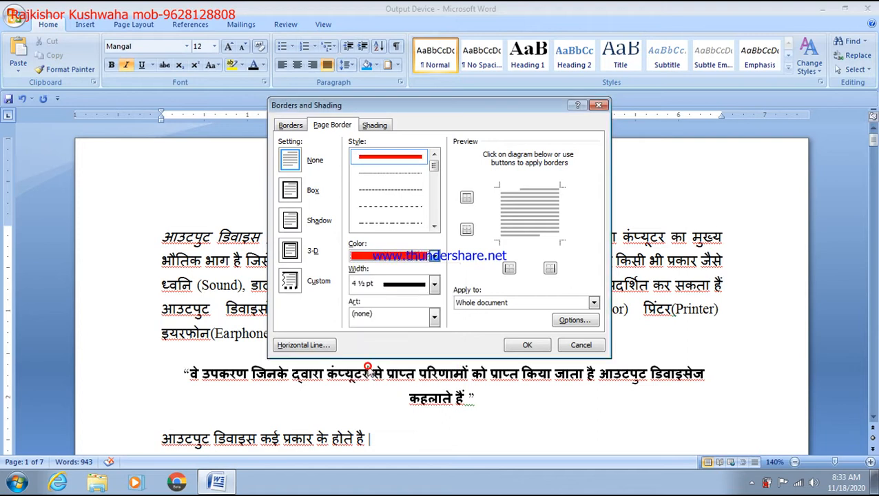
click(467, 198)
click(466, 229)
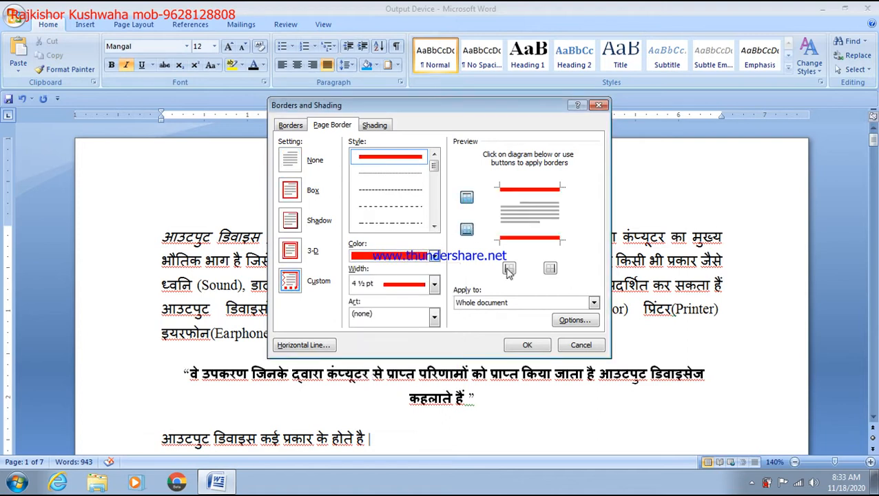
click(514, 269)
click(551, 269)
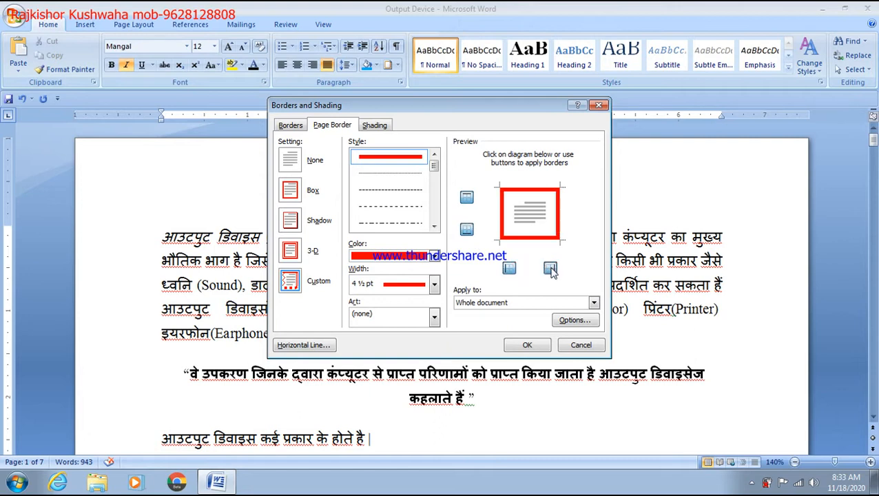
click(541, 347)
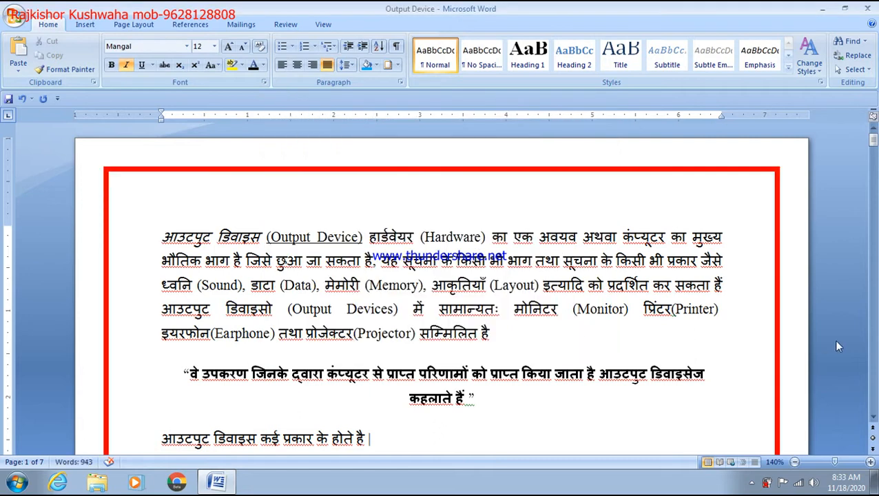
In Borders and Shading, set the paragraph border colour to Automatic black
scroll(710, 319, down, 6)
scroll(712, 321, up, 6)
click(397, 65)
click(427, 298)
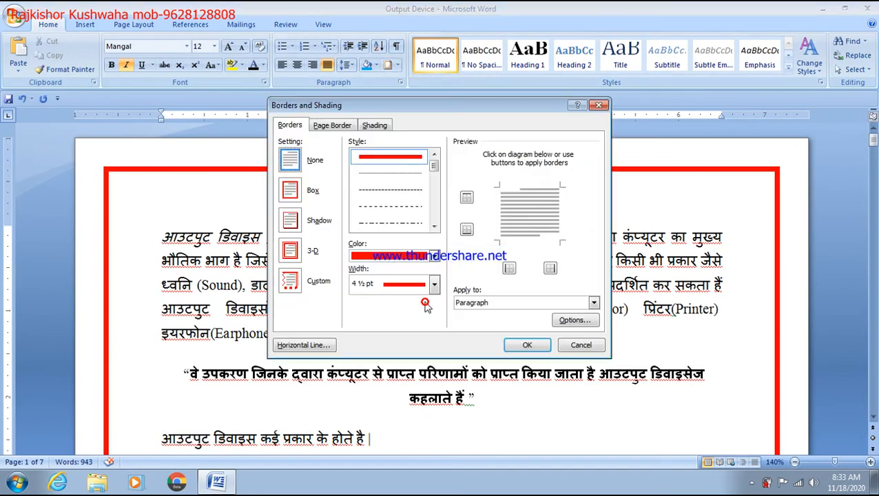
click(434, 257)
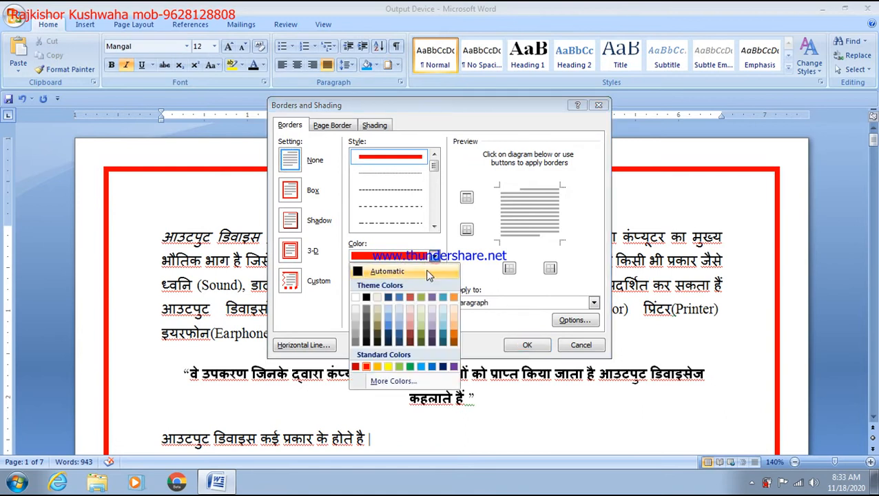
click(388, 297)
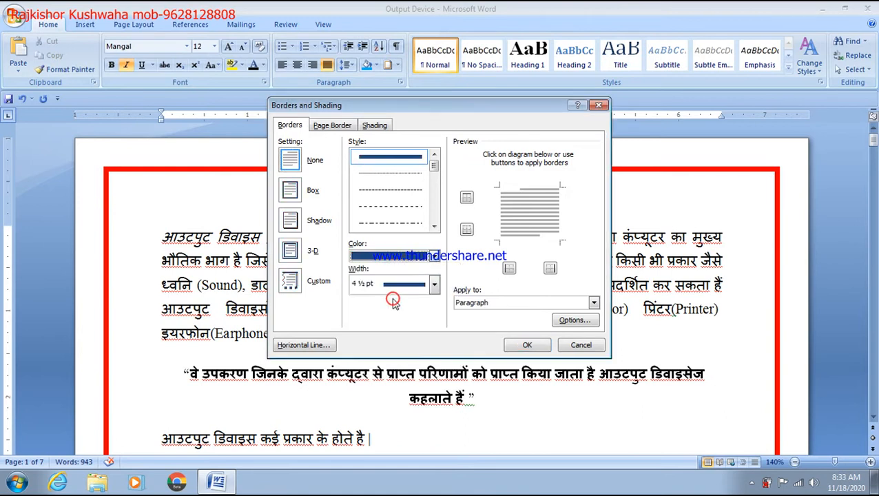
click(434, 256)
click(388, 272)
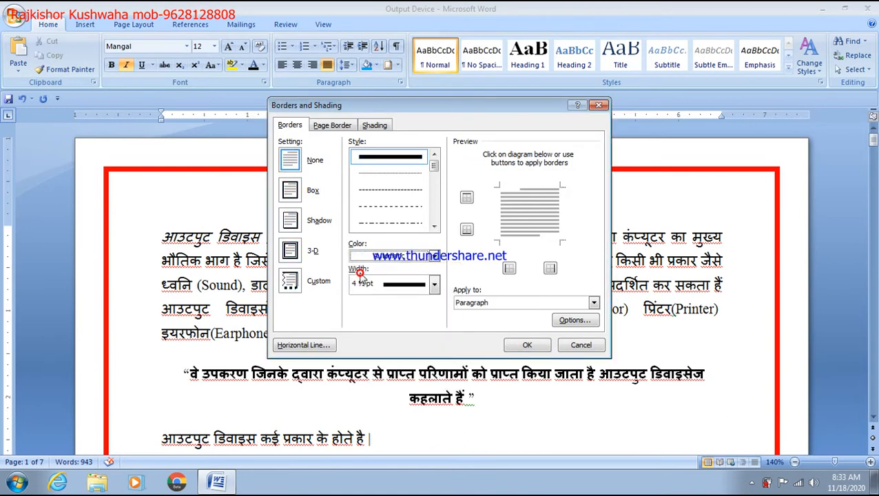
Box the Hindi paragraph with a 2¼ pt border on all four sides, then select all
click(433, 285)
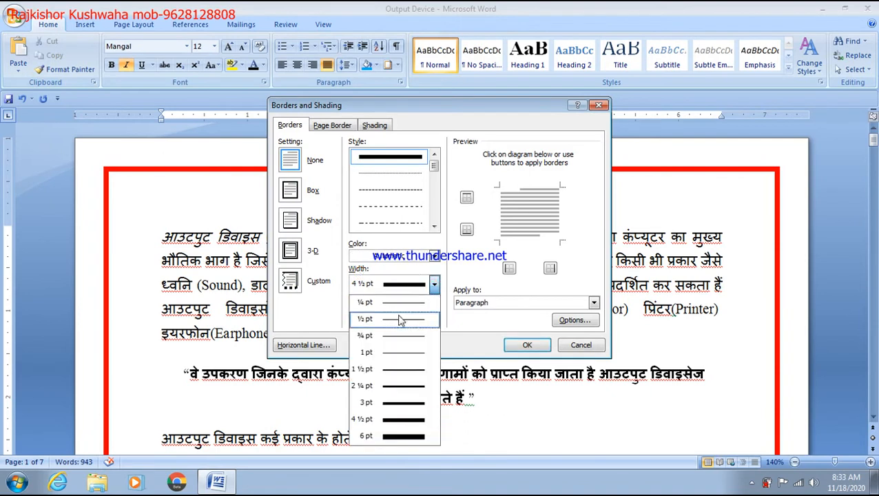
click(406, 390)
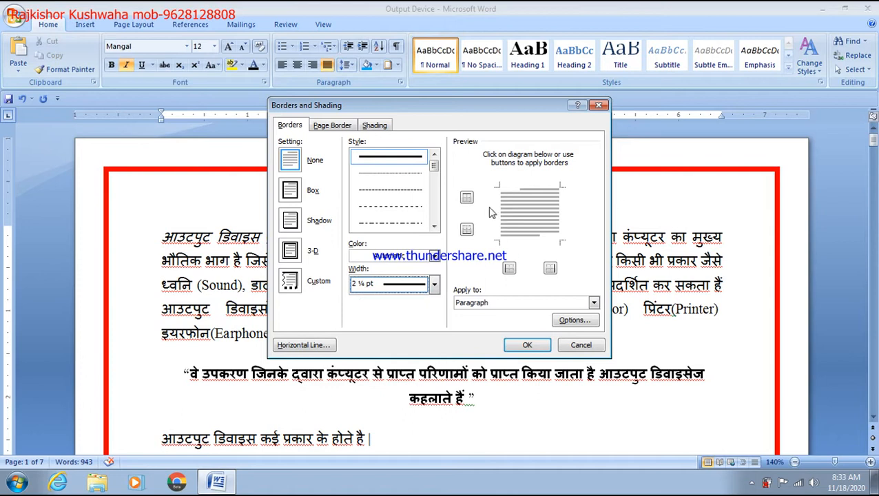
click(466, 198)
click(466, 229)
click(507, 269)
click(550, 267)
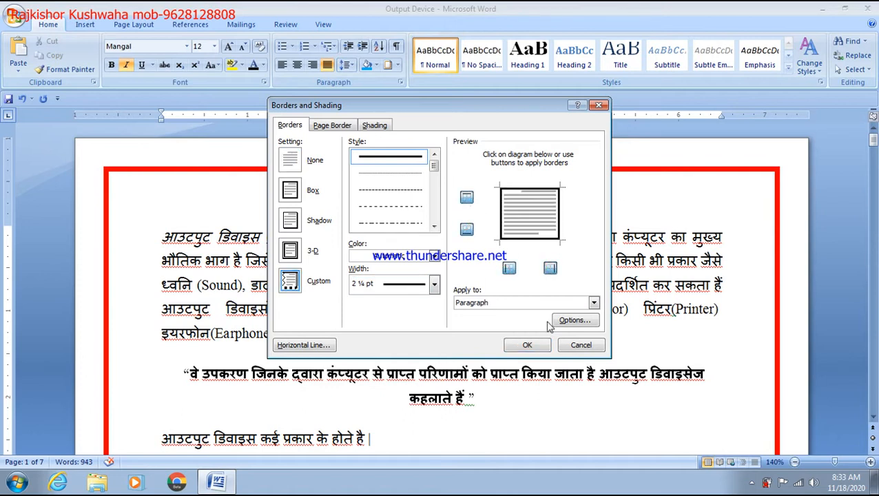
click(527, 345)
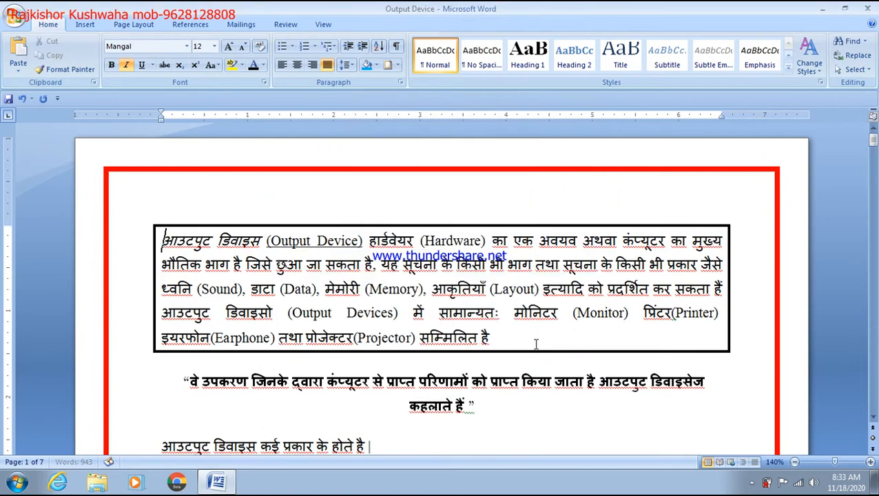
key(ctrl+a)
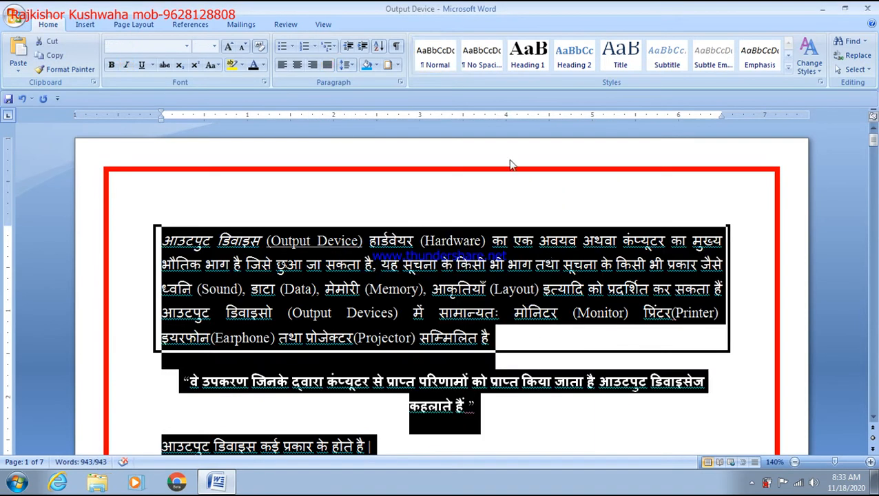
Recolour the 4½ pt page border from red to black
click(398, 65)
click(431, 288)
click(397, 65)
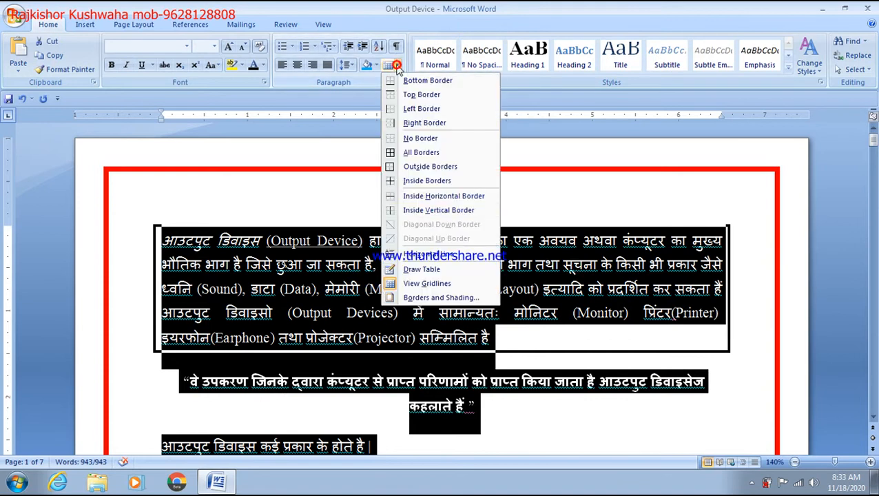
click(414, 297)
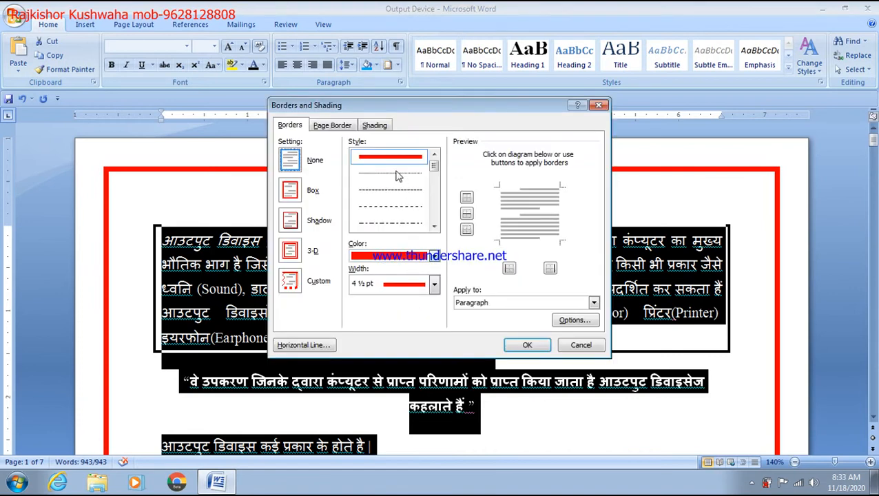
click(338, 128)
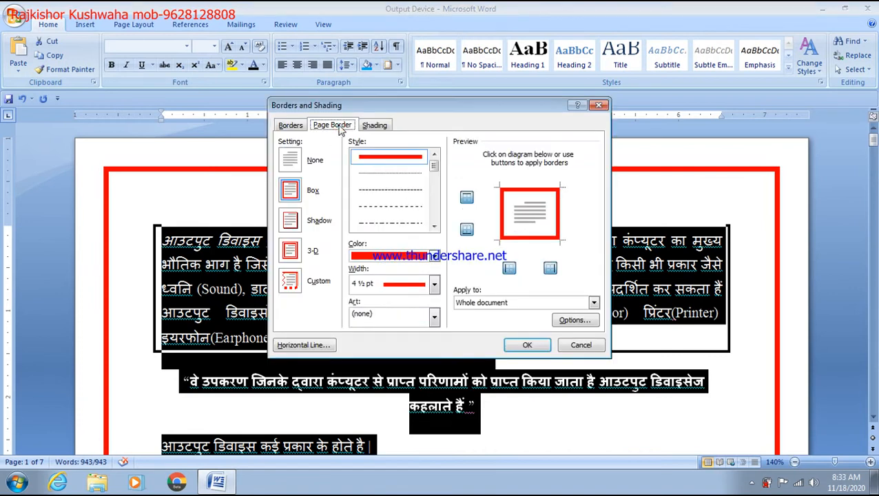
click(434, 256)
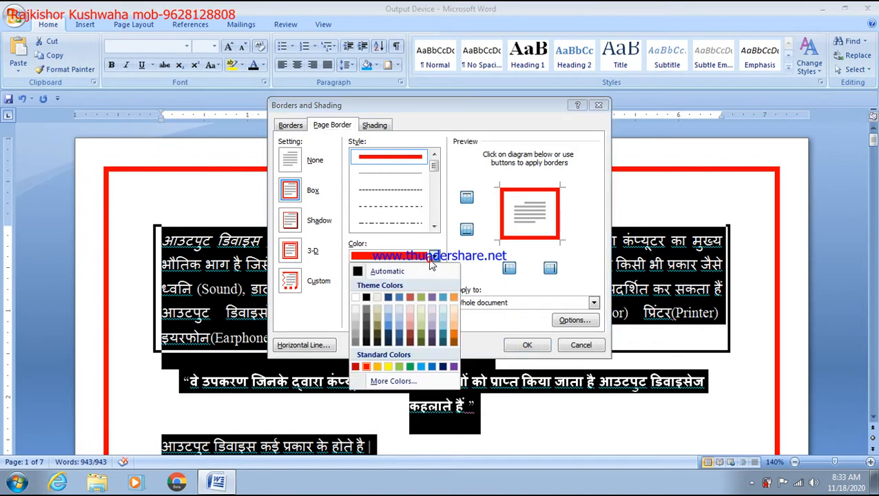
click(366, 297)
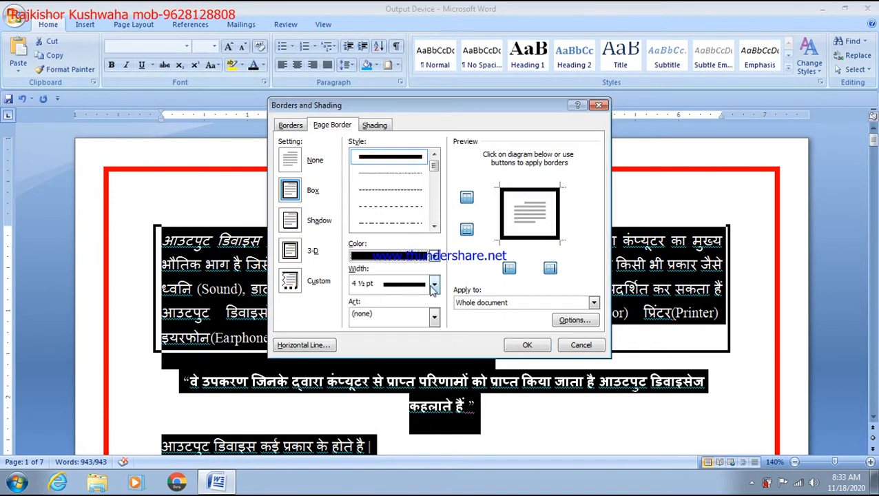
click(518, 349)
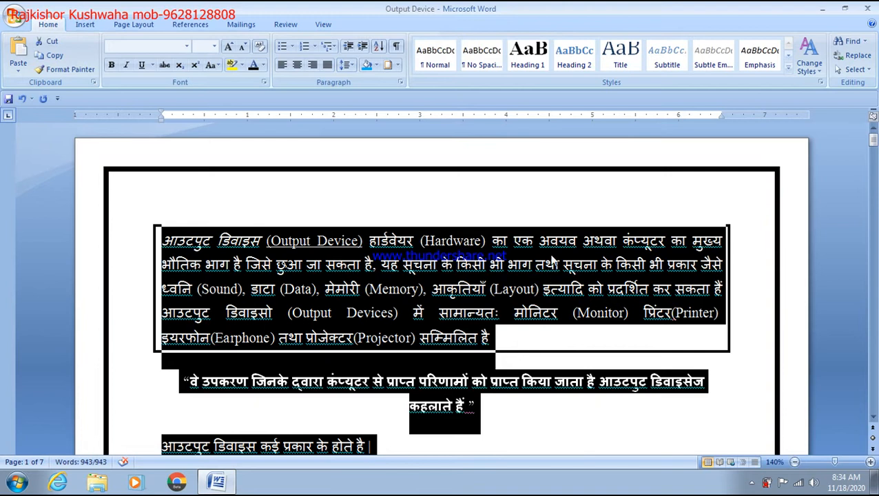
click(551, 219)
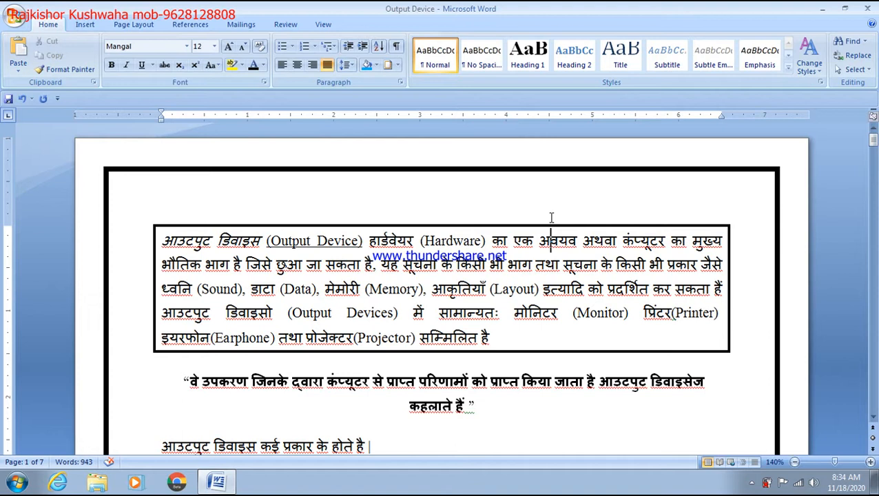
Choose the red hearts artwork as the page border art
click(397, 66)
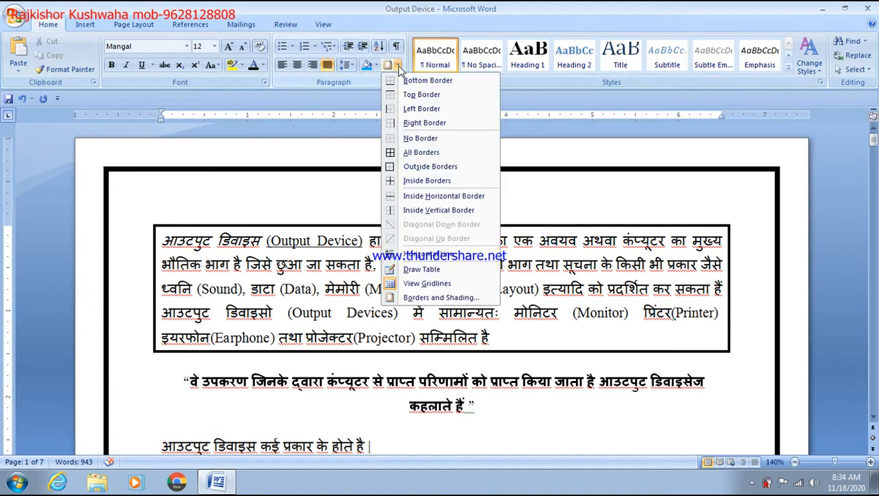
click(432, 300)
click(341, 126)
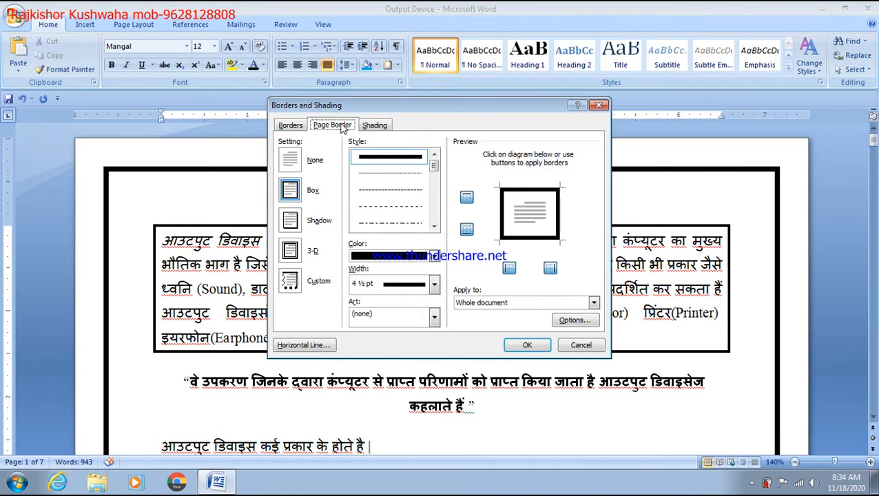
click(434, 315)
scroll(403, 381, down, 5)
scroll(403, 383, down, 3)
click(411, 354)
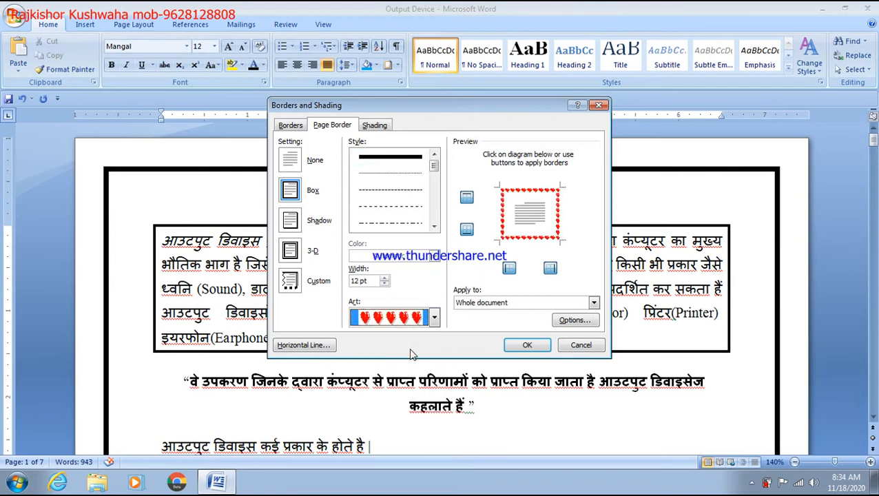
Set the hearts border width to 15 pt and apply it to the page
click(384, 278)
click(383, 278)
click(384, 278)
click(383, 279)
click(384, 278)
click(383, 279)
click(384, 279)
click(384, 279)
click(384, 279)
click(383, 279)
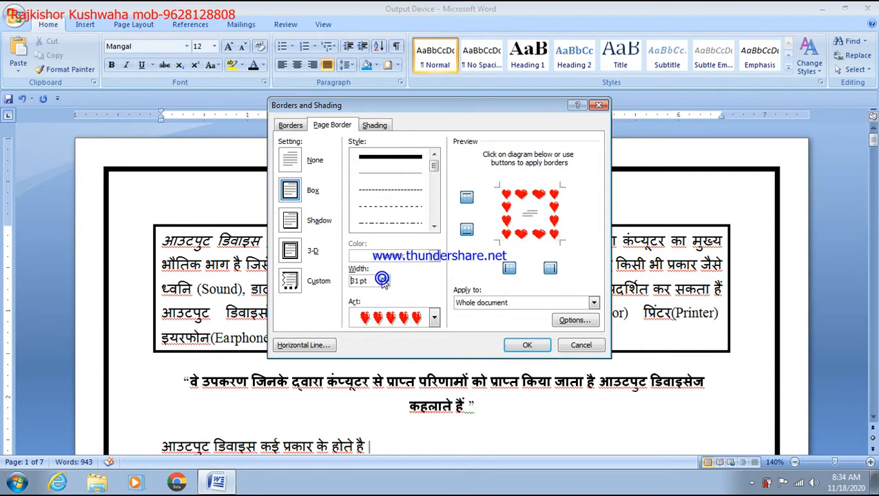
click(384, 285)
click(384, 285)
click(384, 285)
click(383, 285)
click(383, 285)
click(383, 285)
click(384, 285)
click(384, 285)
click(384, 285)
click(383, 286)
click(384, 286)
click(383, 286)
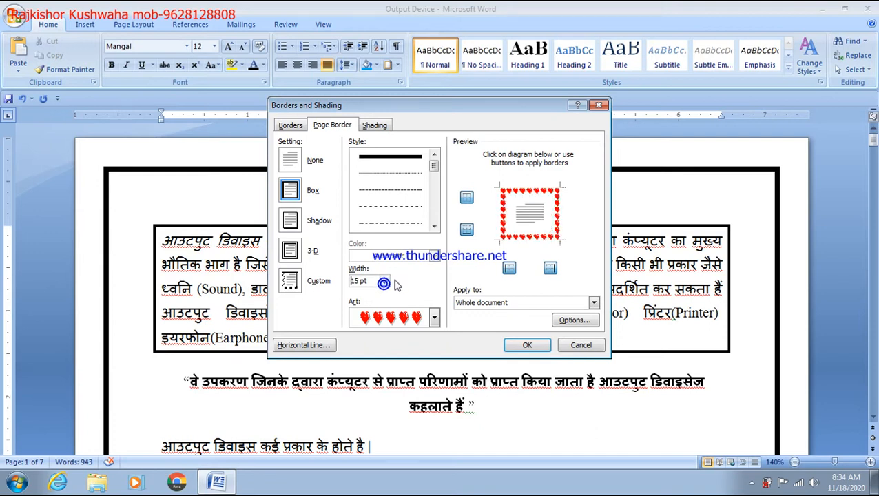
click(528, 345)
scroll(533, 344, down, 10)
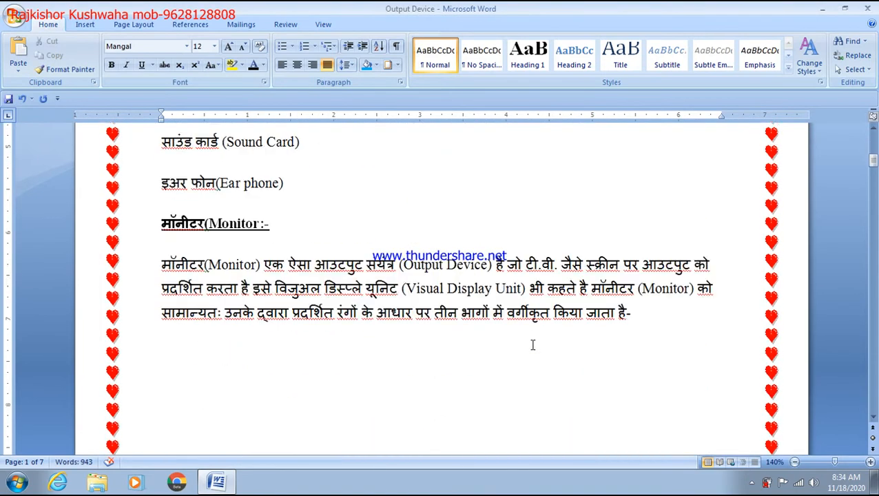
scroll(533, 344, up, 10)
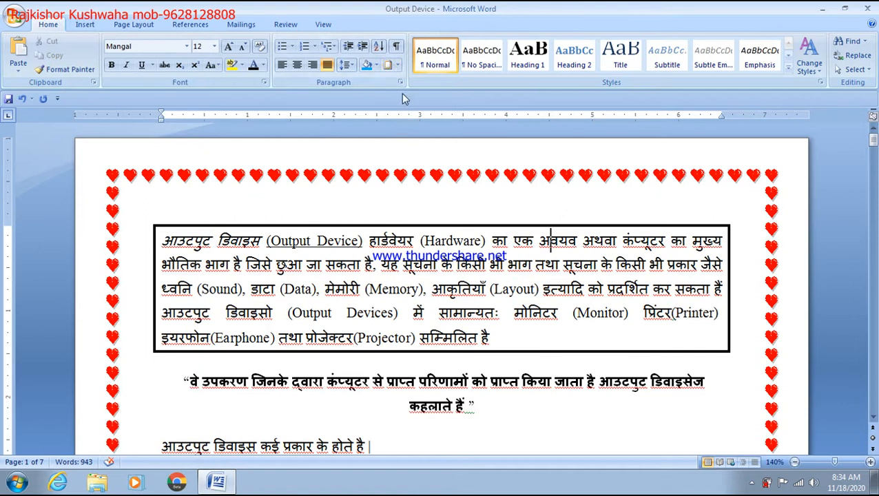
Set page border Art to (none) with a blue line colour, then save the document
click(398, 65)
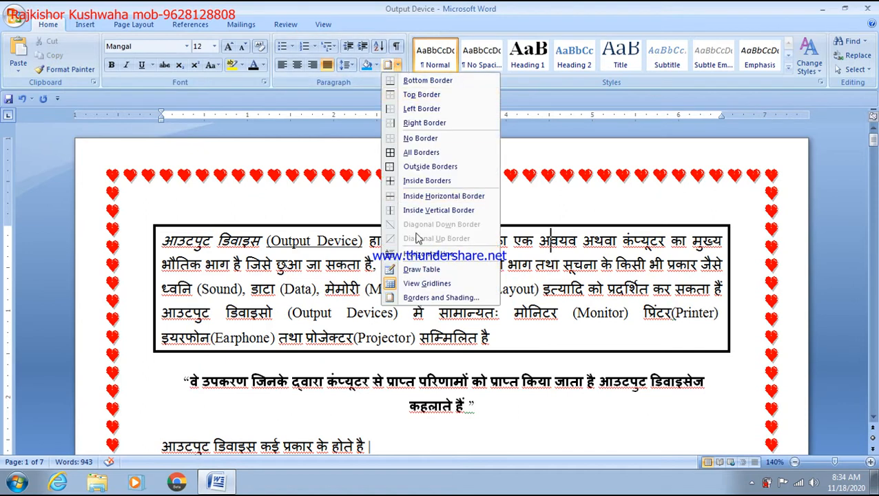
click(425, 298)
click(333, 125)
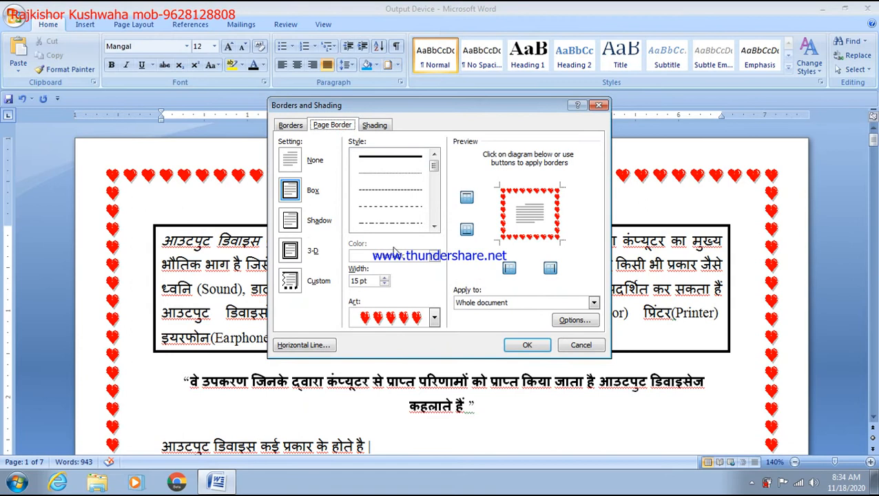
click(434, 317)
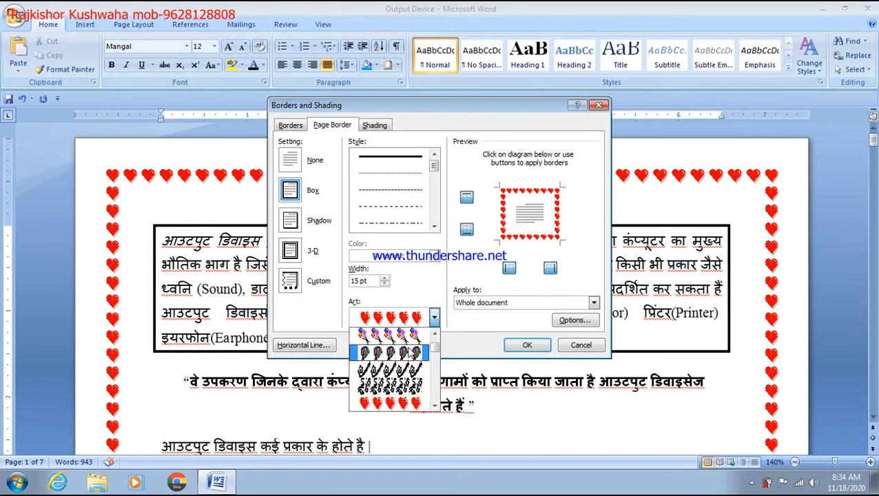
scroll(406, 345, up, 2)
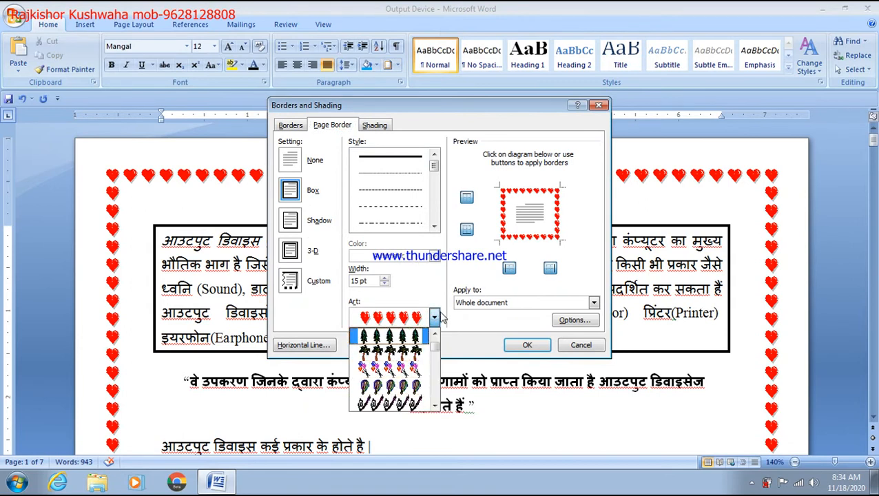
scroll(428, 338, up, 1)
click(391, 337)
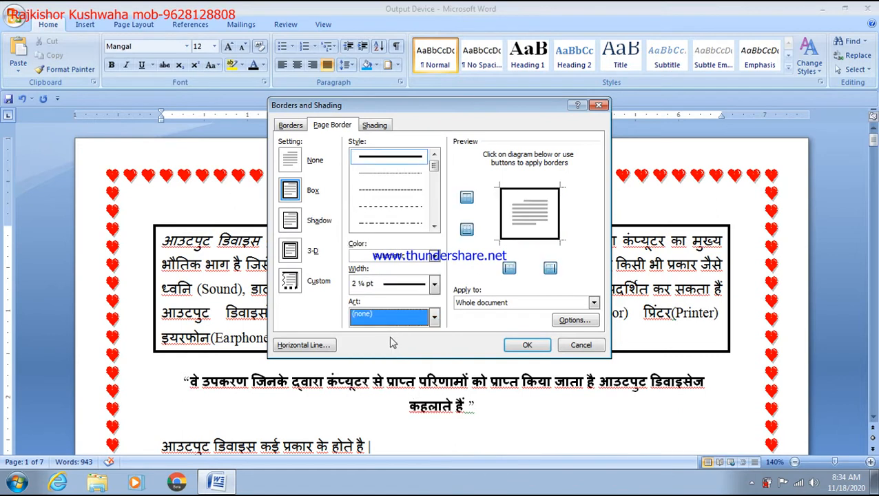
click(434, 255)
click(399, 307)
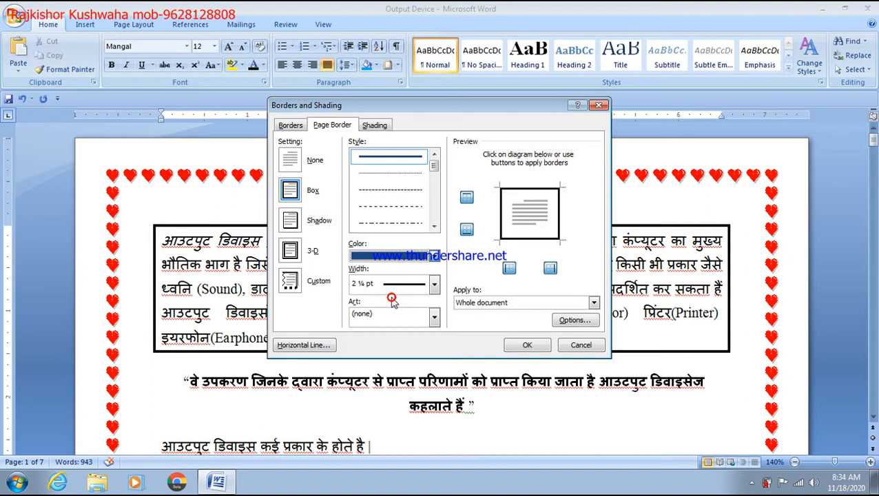
click(522, 344)
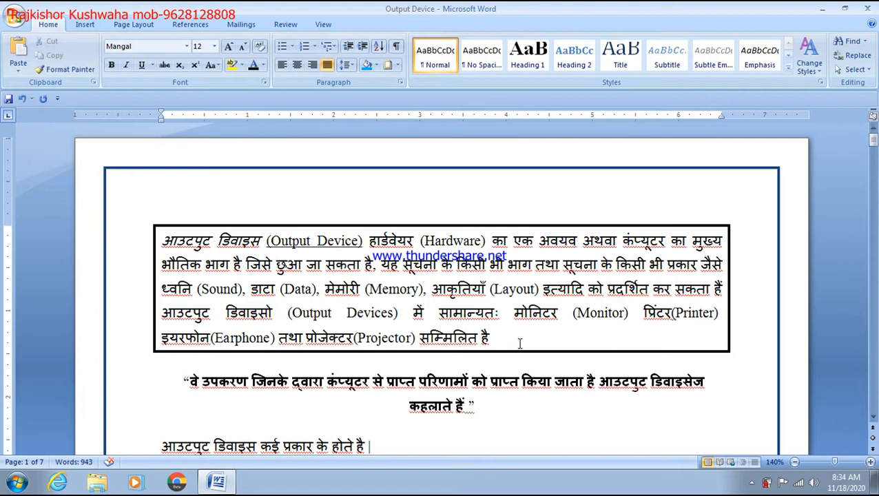
key(ctrl+s)
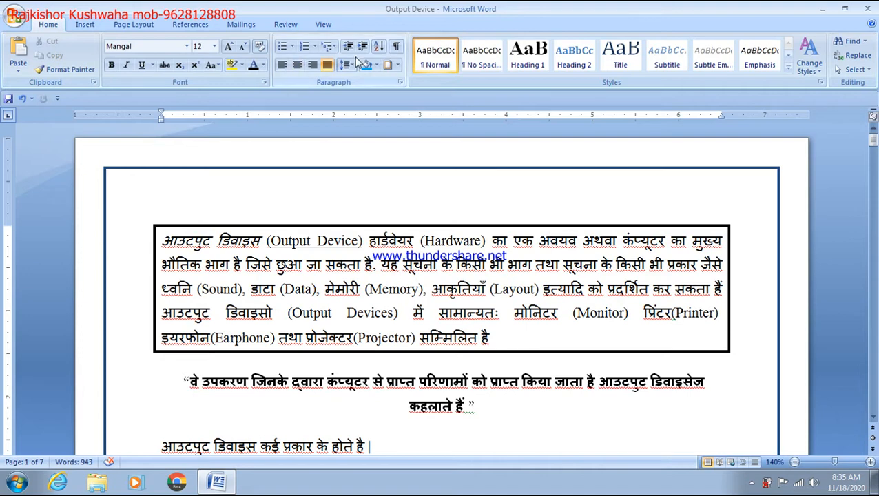
Apply four-diamond bullets to the six device lines from Monitor to Ear phone
scroll(320, 200, down, 3)
scroll(317, 210, down, 3)
scroll(312, 219, up, 2)
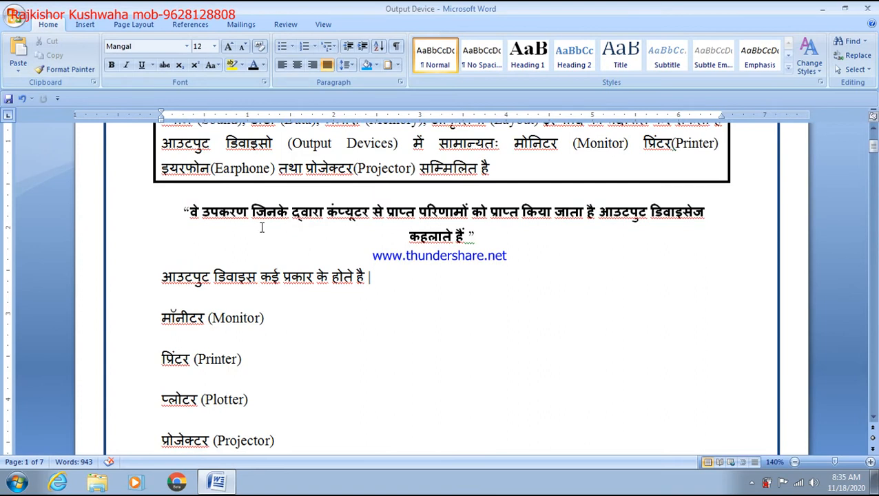
click(498, 236)
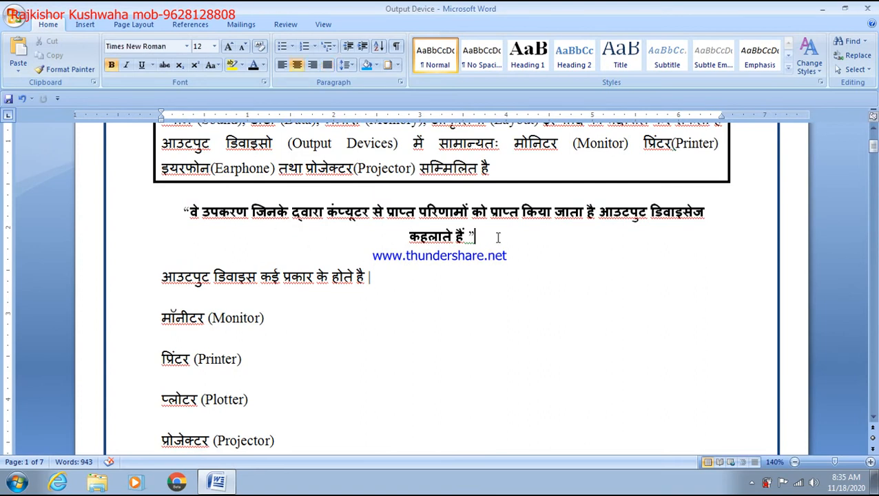
scroll(331, 278, down, 1)
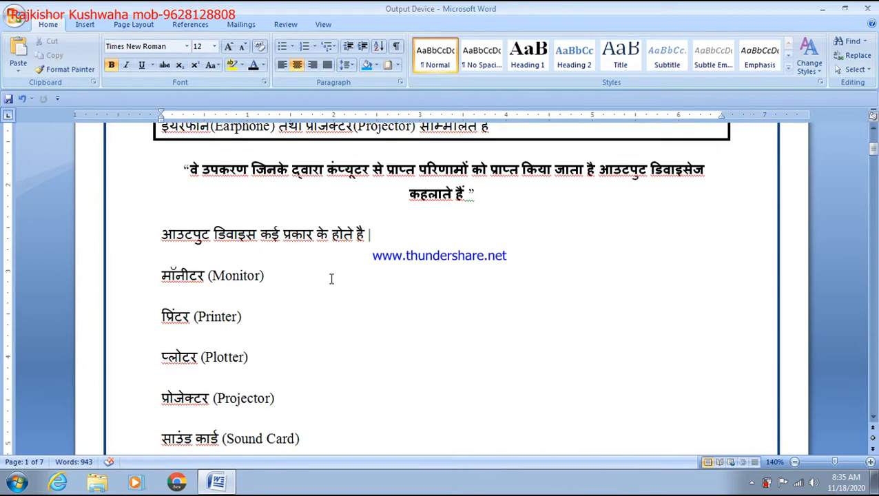
scroll(330, 278, down, 2)
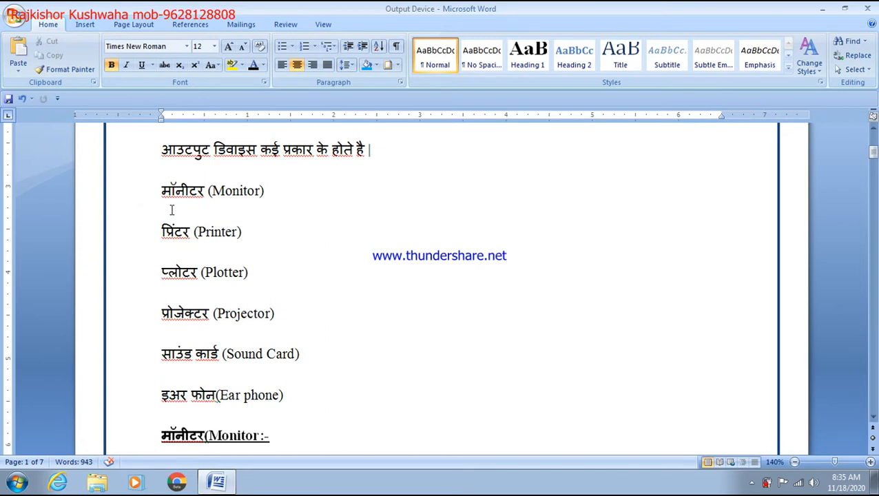
drag(166, 181, 188, 193)
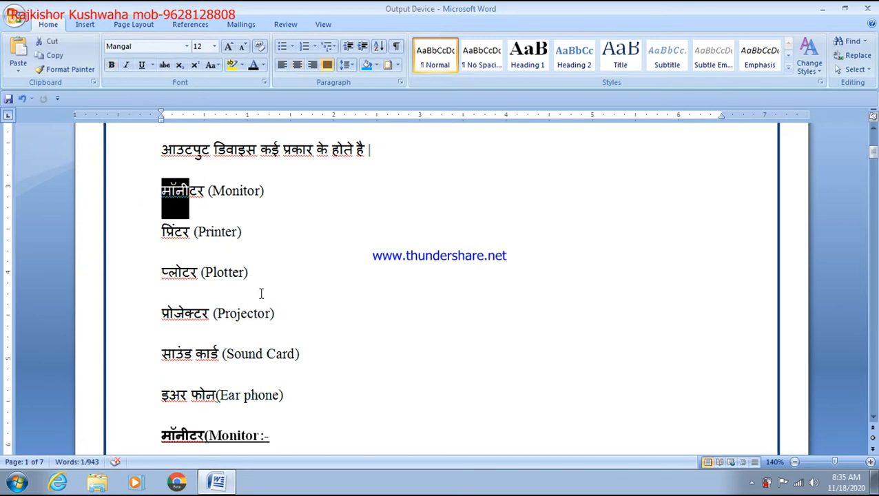
click(308, 230)
drag(163, 181, 288, 395)
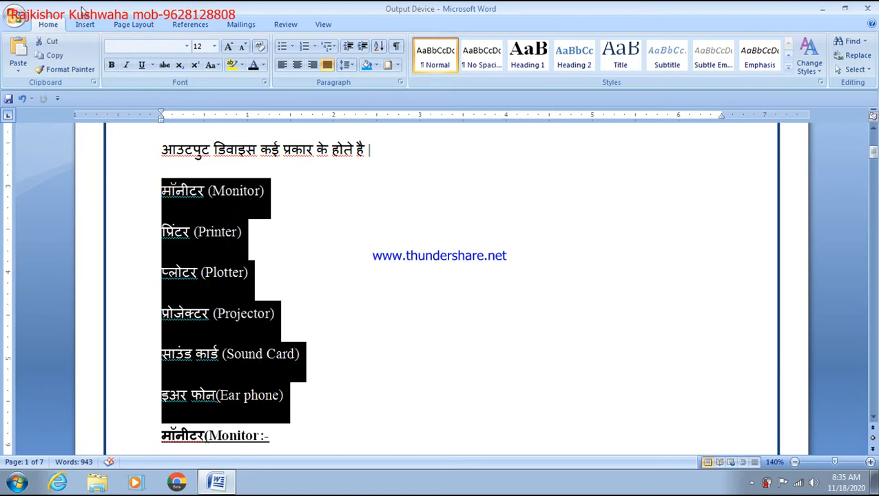
click(295, 48)
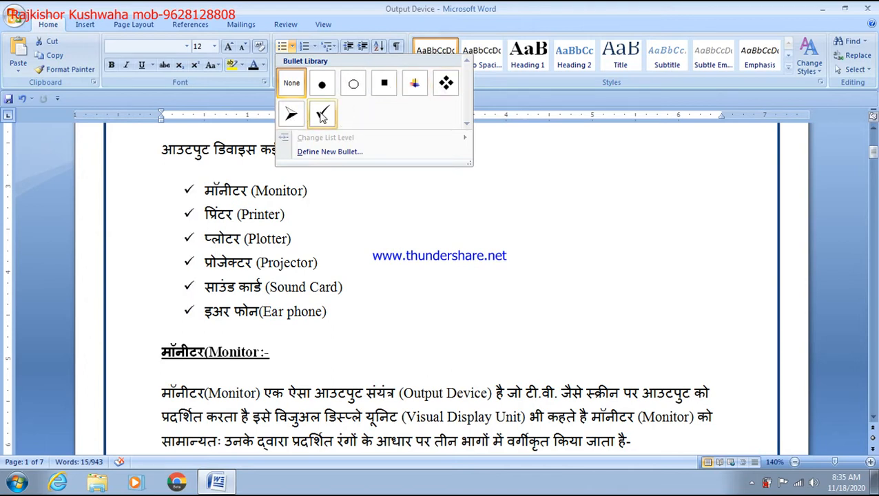
click(445, 84)
click(478, 221)
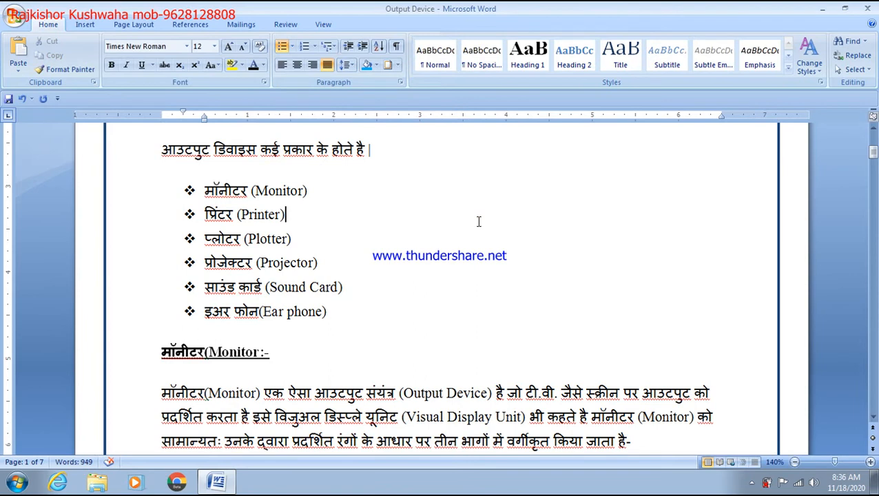
Renumber the six device lines, Monitor to Ear phone, as 1) through 6)
drag(339, 314, 238, 214)
click(216, 176)
drag(199, 188, 310, 327)
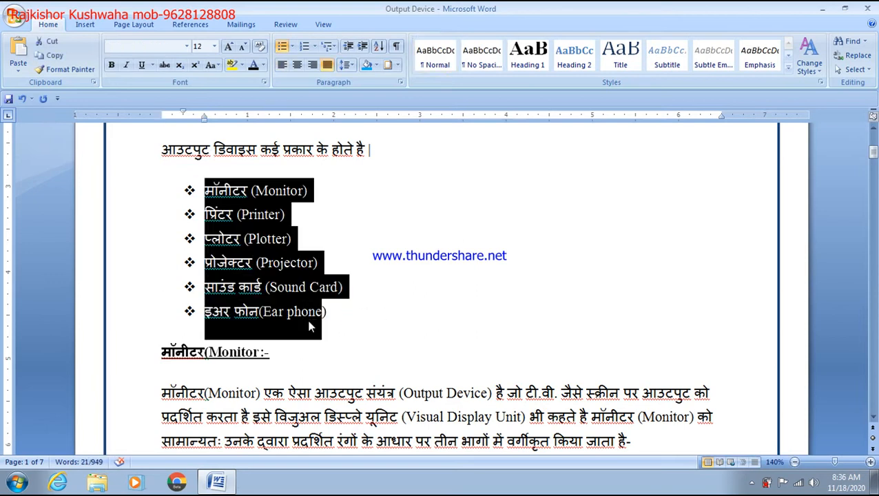
click(315, 47)
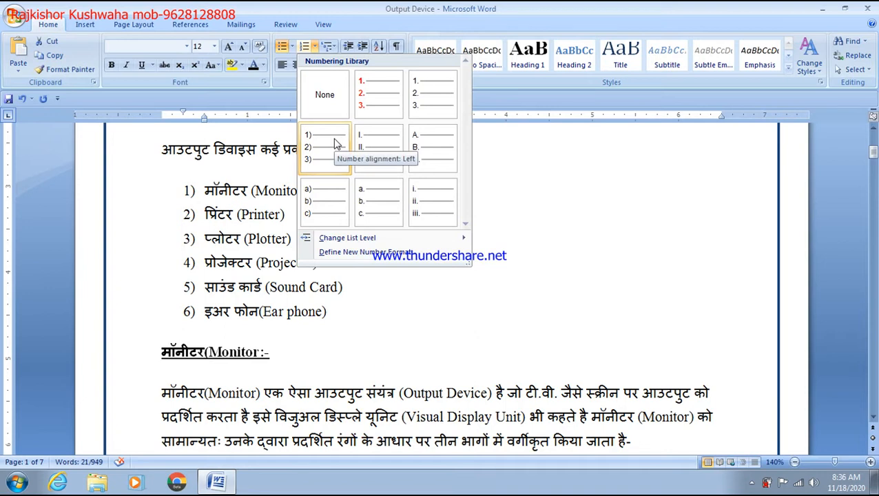
click(336, 143)
click(361, 310)
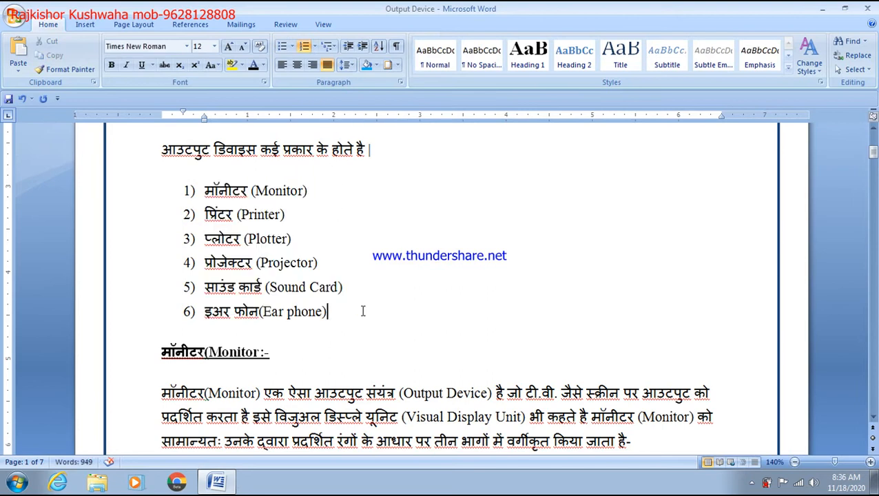
Add a seventh item 'LASER PRINTER' after Ear phone, followed by an unnumbered empty line
key(Return)
text(LASER )
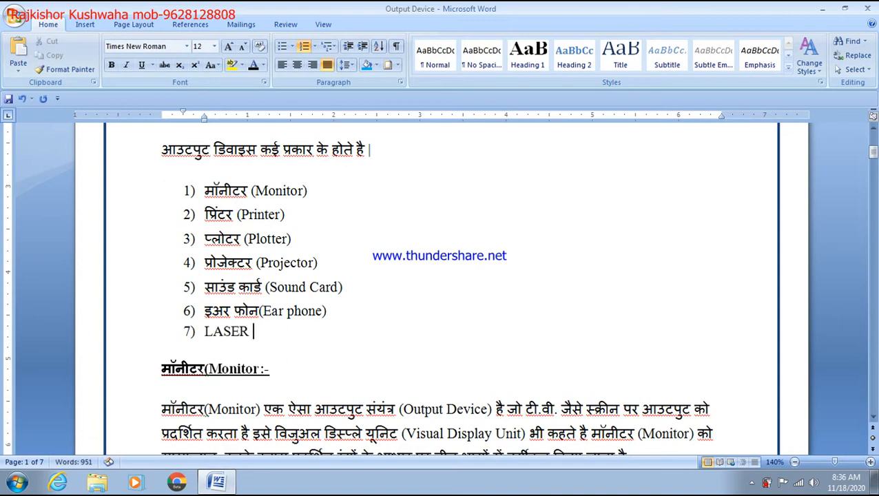
text(PRINTER)
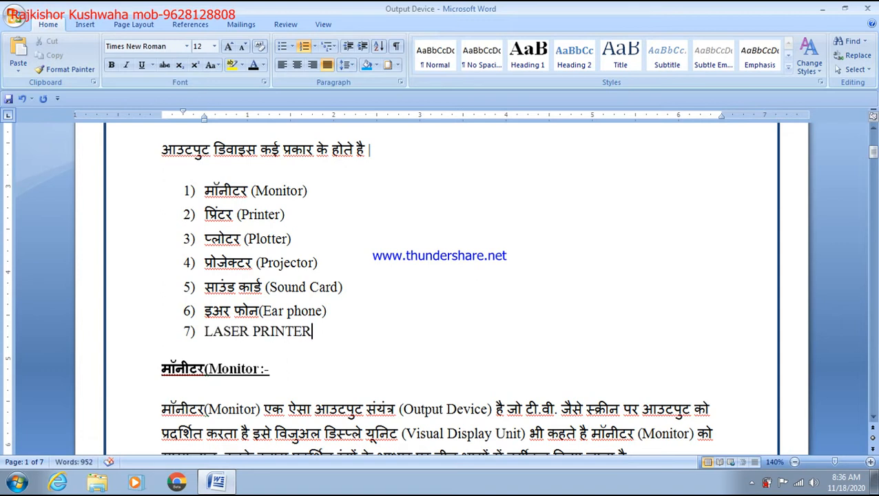
key(Return)
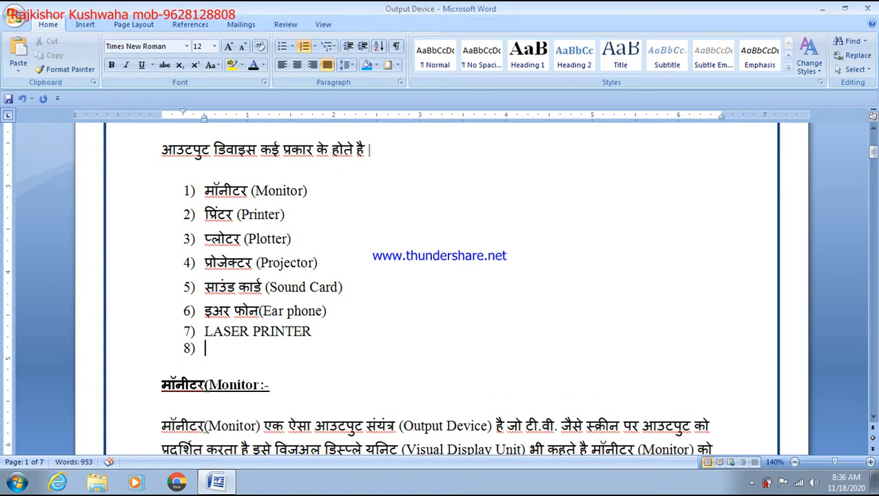
key(Return)
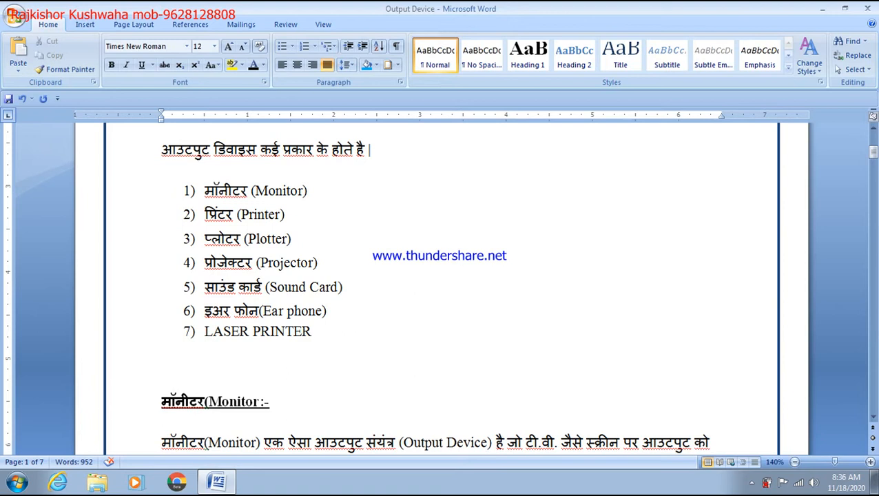
Insert a blank line above LASER PRINTER, then delete the LASER PRINTER line
click(354, 304)
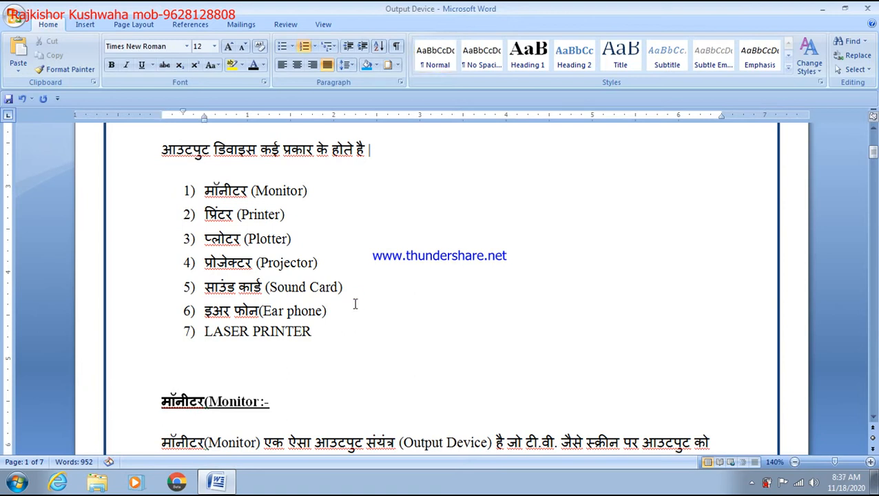
key(Return)
key(Return)
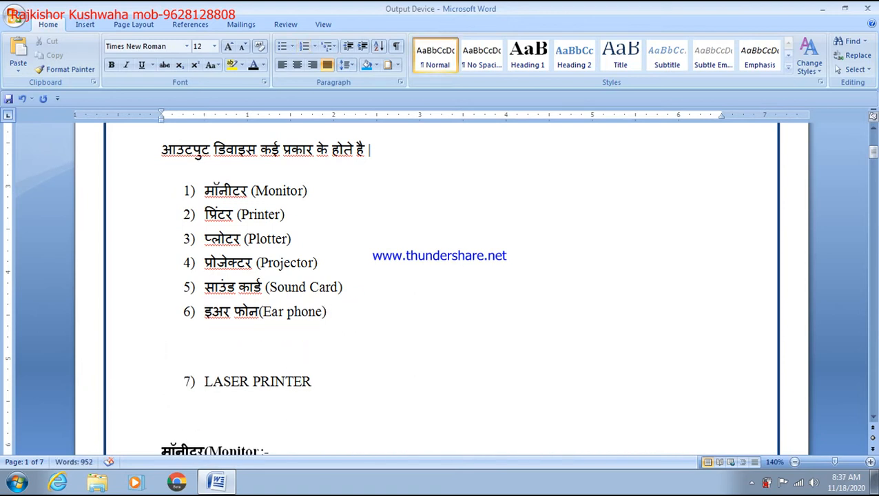
triple_click(322, 394)
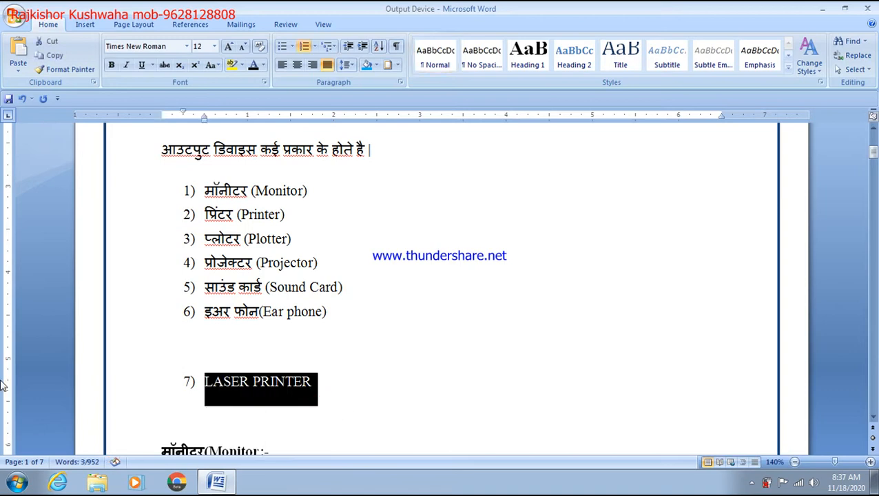
key(Delete)
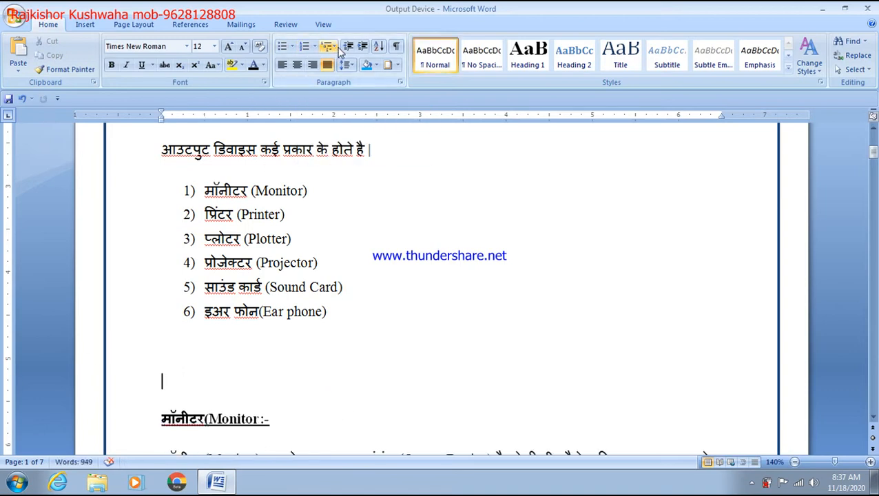
Add a new line after Monitor and number it with the 1) a) i) multilevel list style
click(329, 46)
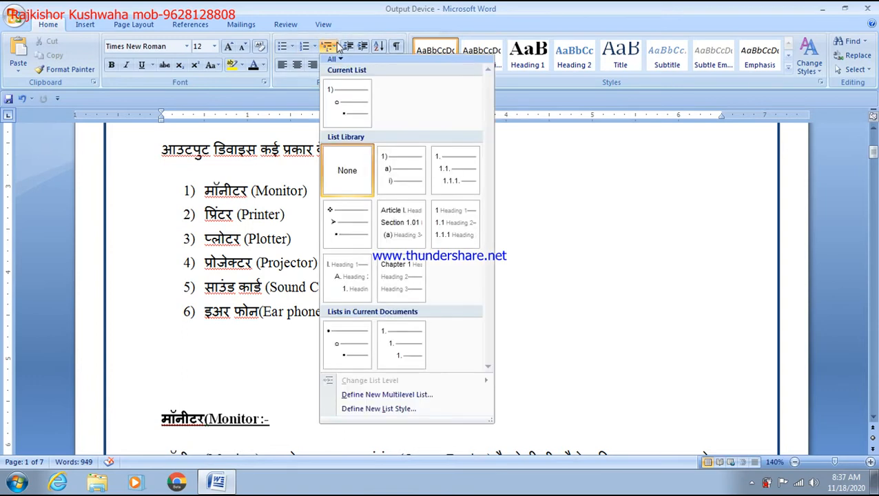
mouse_move(351, 102)
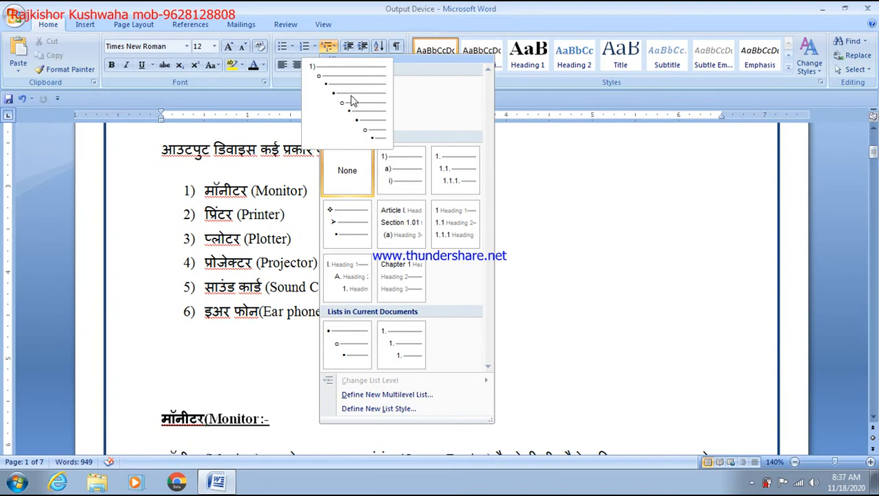
click(580, 353)
click(343, 195)
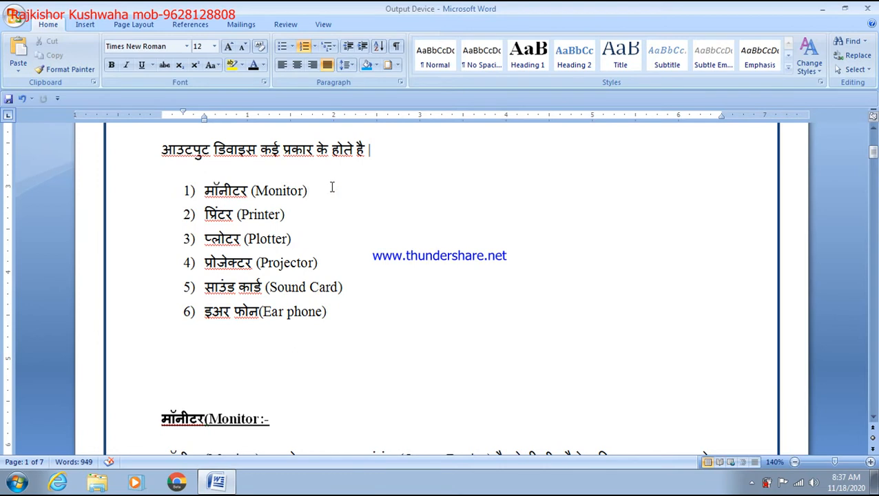
click(335, 48)
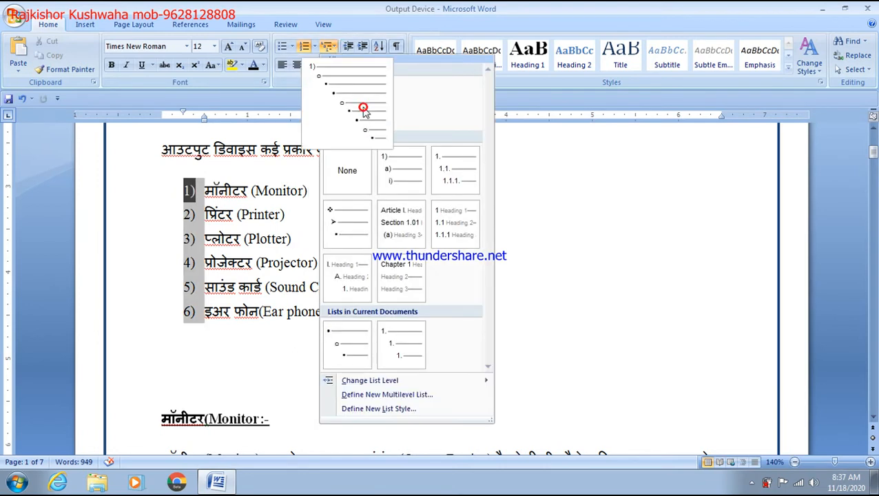
click(363, 110)
key(Return)
key(Return)
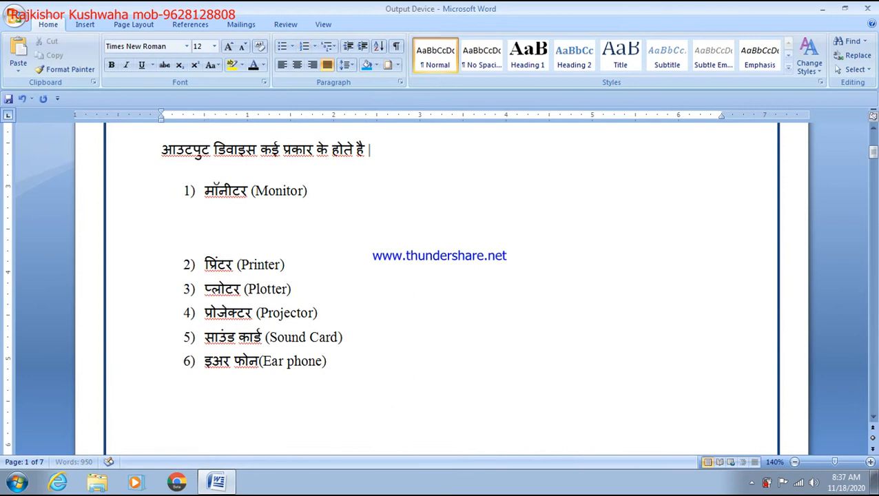
click(329, 46)
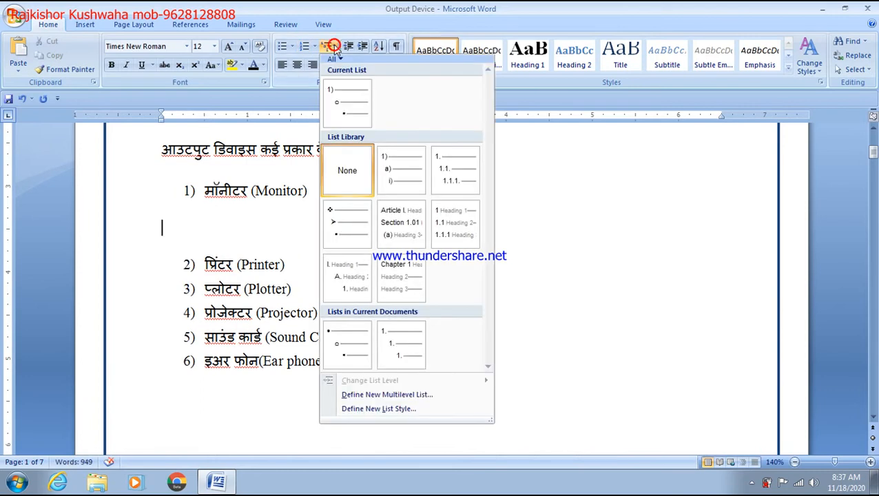
click(398, 167)
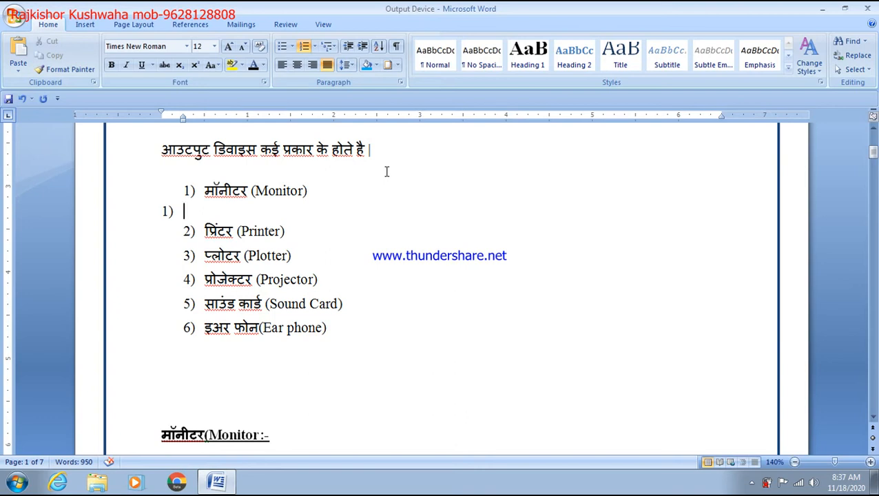
Enter LCD, LED, TFT and CRT as numbered items, ending on an empty fifth item
text(LCD)
key(Return)
text(LED)
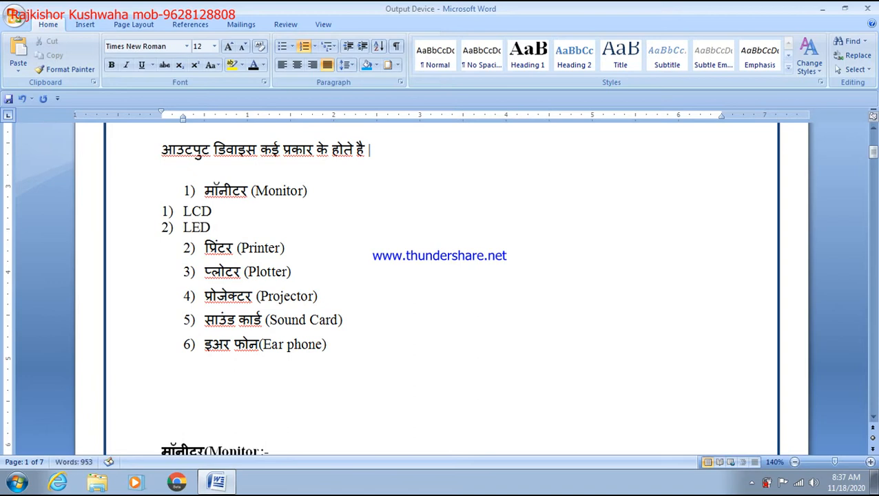
key(Return)
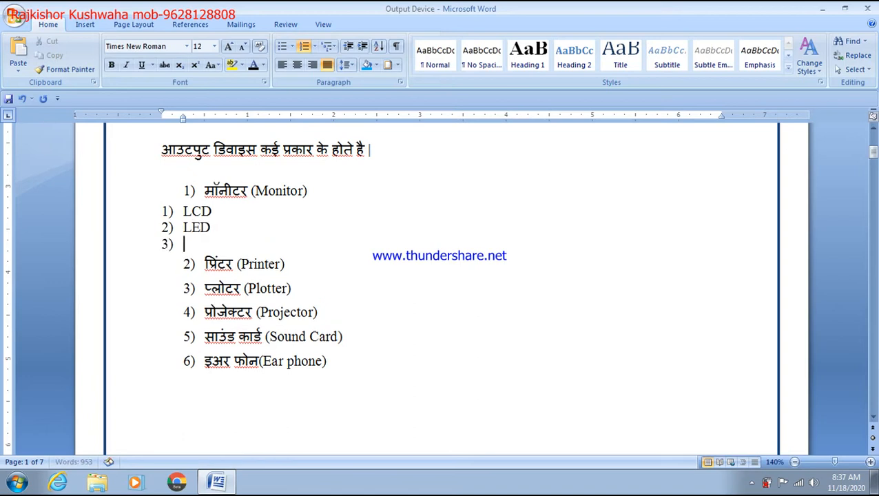
text(TFT)
key(Return)
text(CRT)
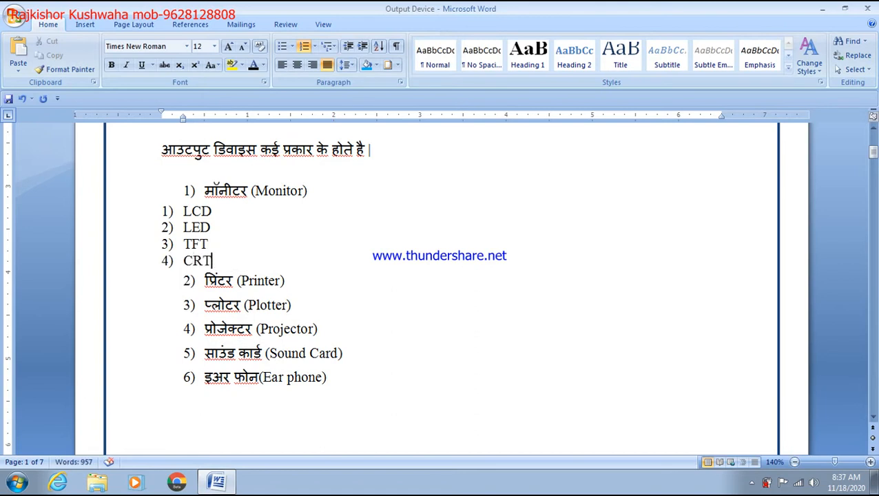
key(Return)
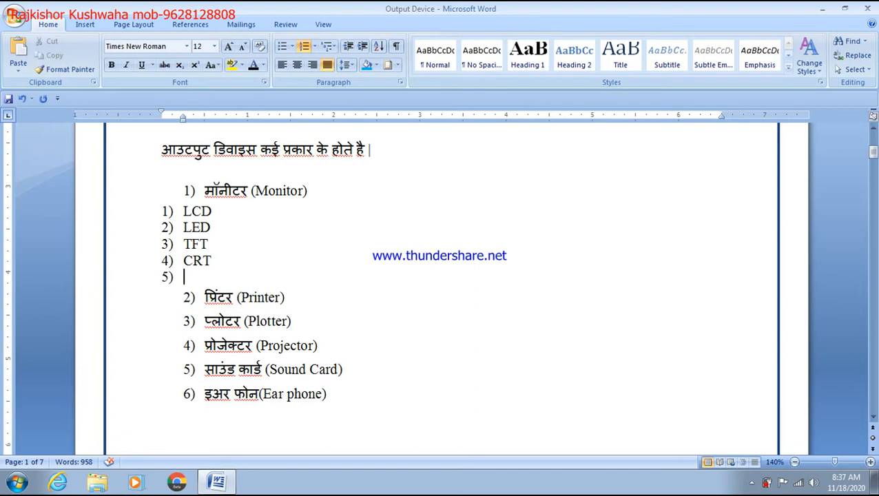
Replace the numbering on the LCD, LED, TFT and CRT lines with arrowhead bullets
drag(181, 211, 207, 262)
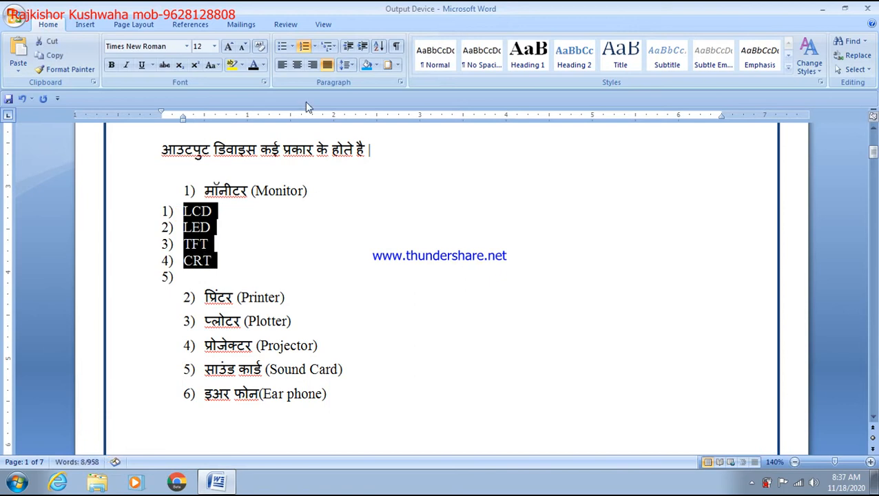
click(329, 46)
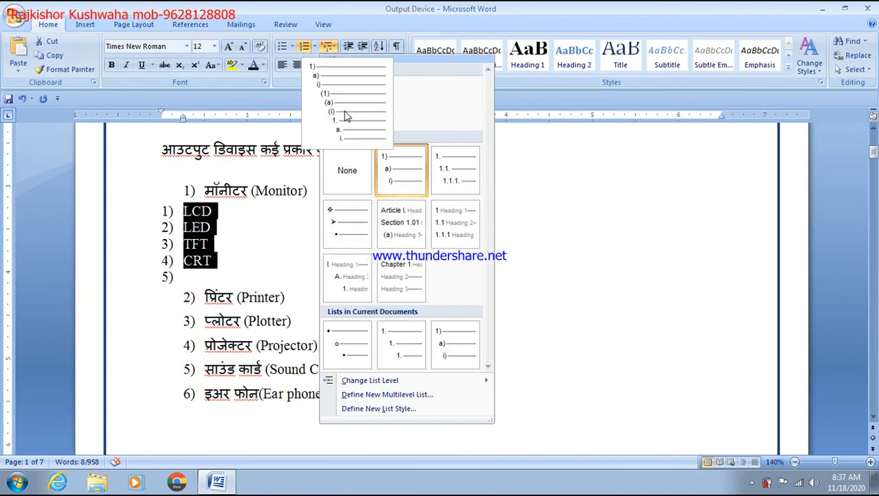
click(345, 112)
click(292, 46)
click(290, 157)
click(263, 242)
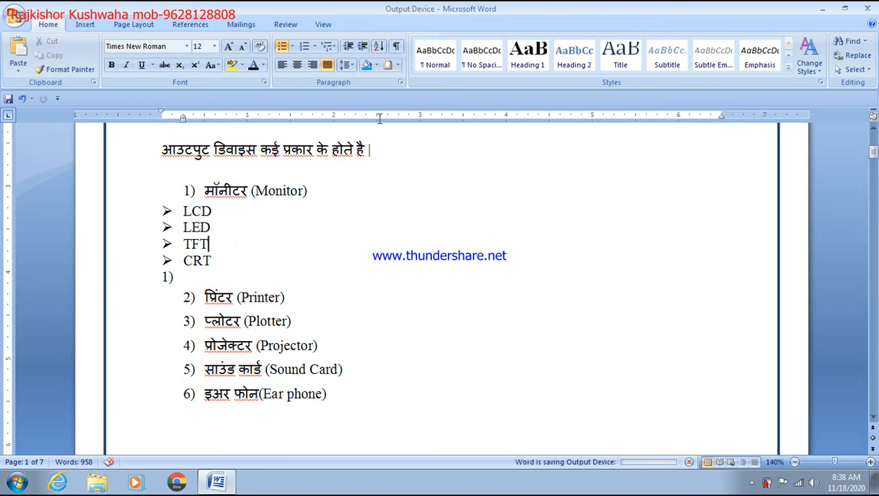
Type SORT on a new line below the Ear phone item
scroll(320, 289, down, 6)
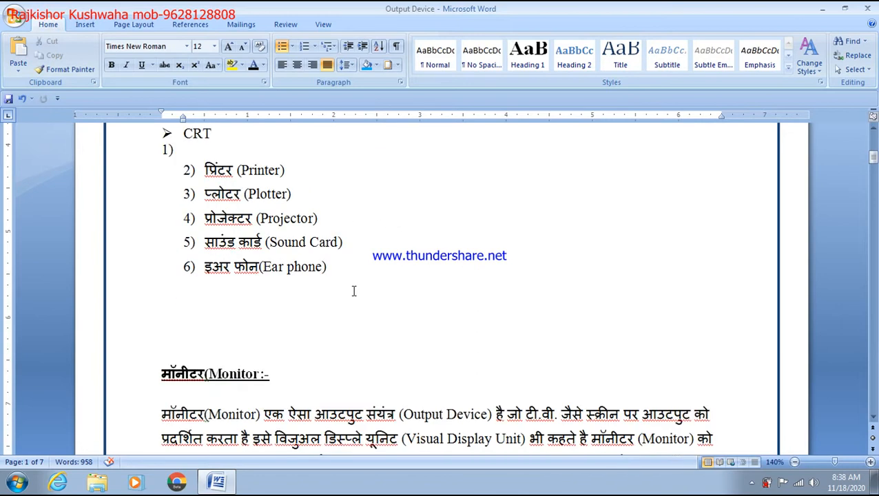
click(285, 190)
key(Return)
key(Return)
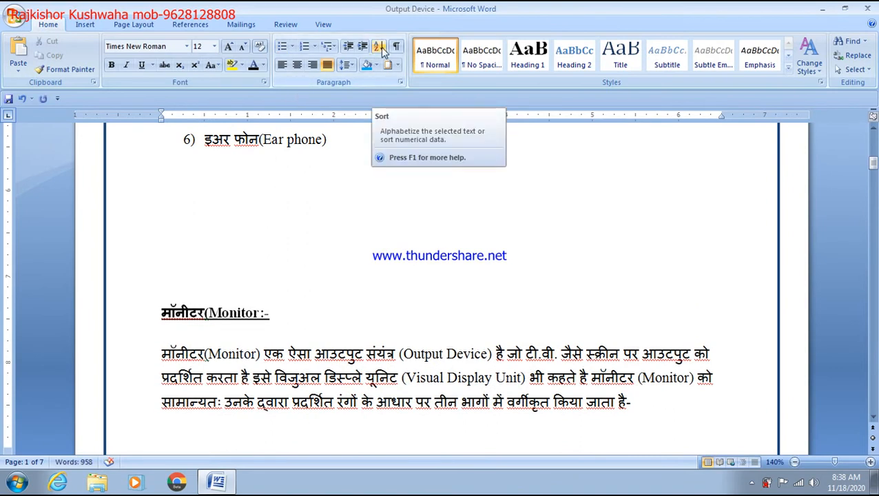
text(SORT)
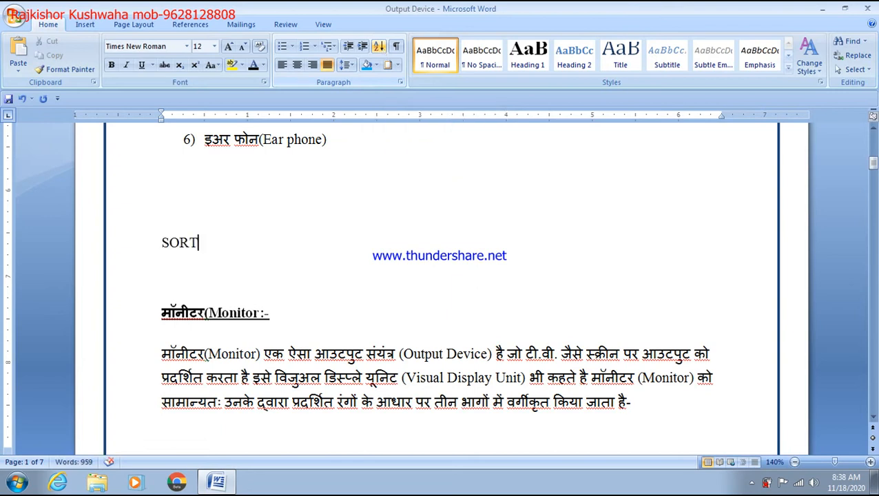
key(Return)
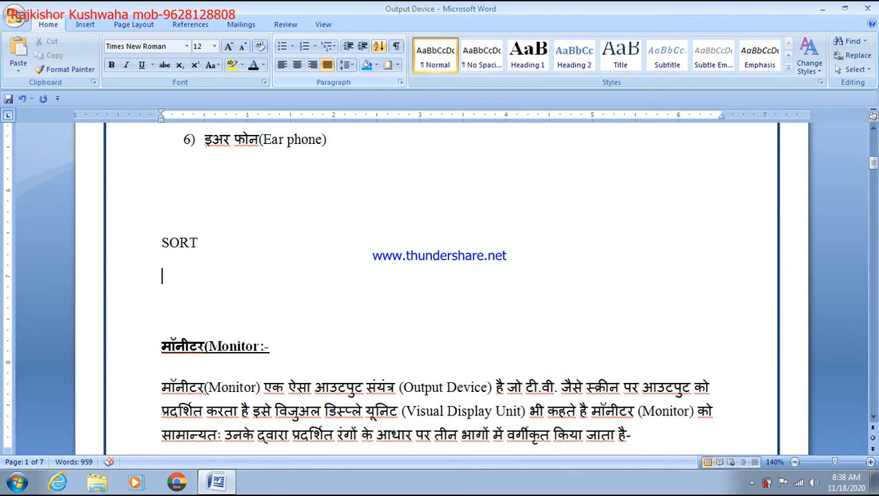
Enlarge SORT to 20 point and add blank lines beneath it
key(shift+Up)
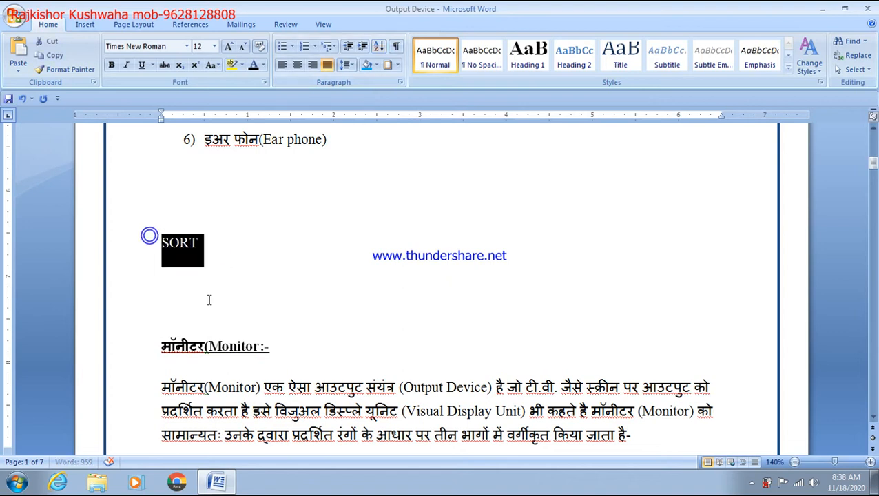
key(ctrl+shift+period)
key(ctrl+shift+period)
key(ctrl+shift+period)
key(ctrl+shift+period)
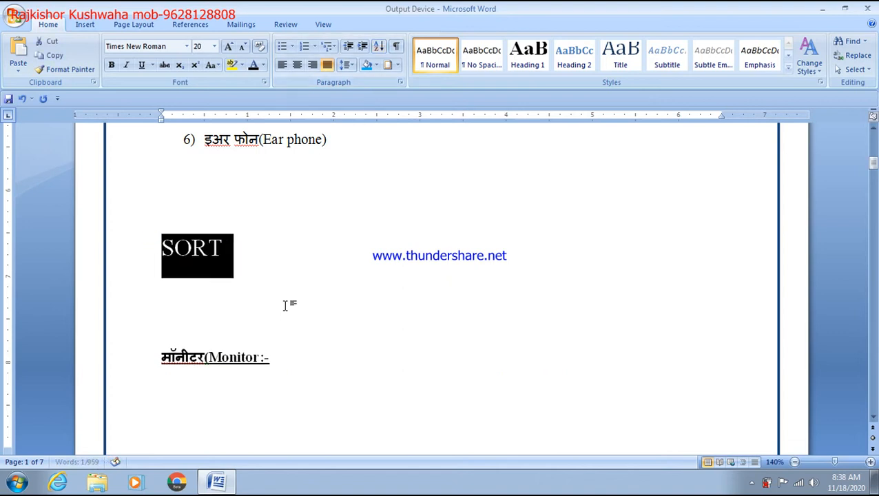
click(285, 301)
key(Return)
key(Return)
key(Return)
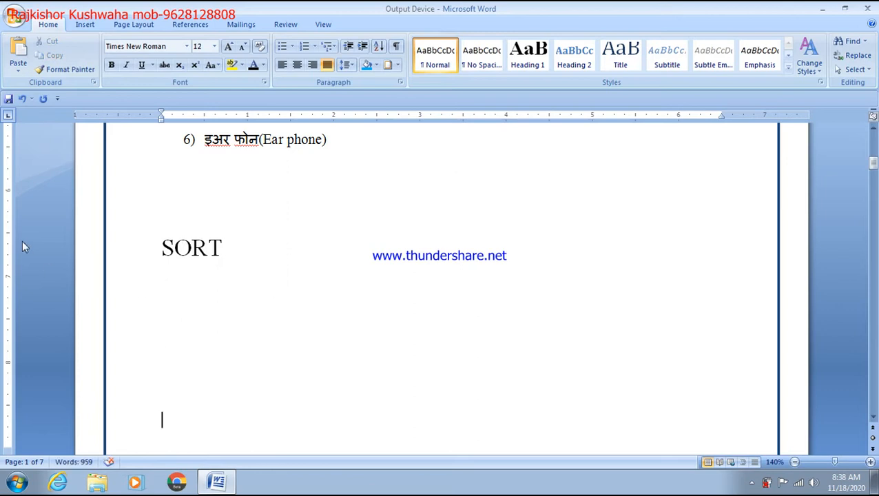
click(196, 279)
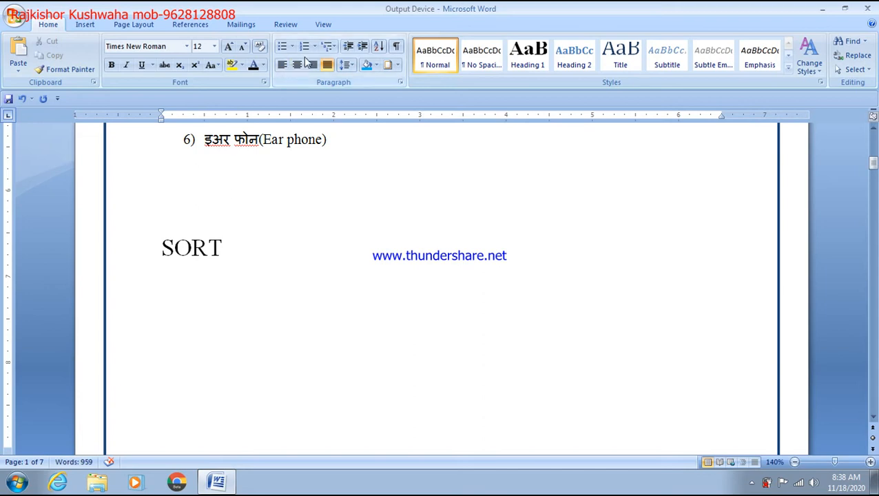
click(314, 46)
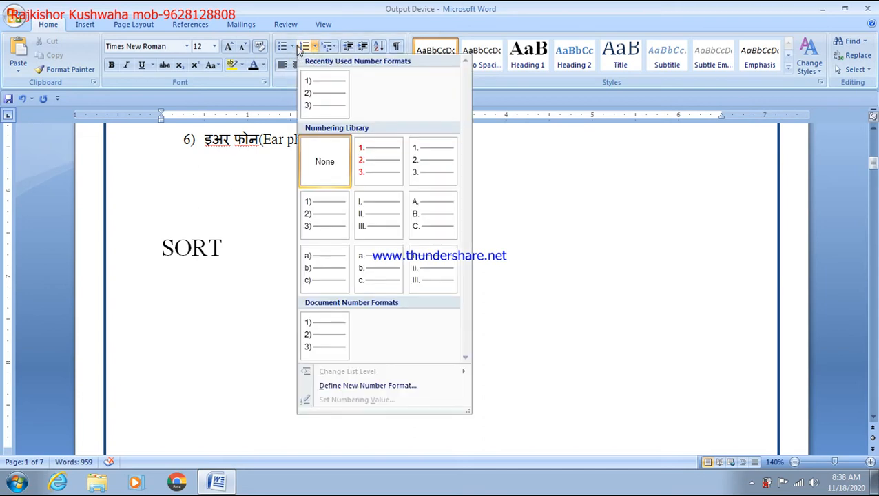
click(303, 47)
click(323, 48)
click(321, 47)
click(303, 46)
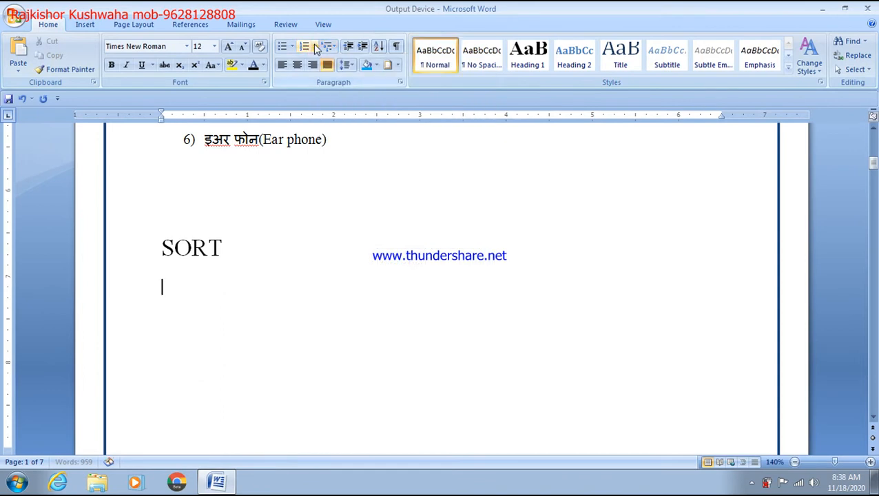
click(315, 47)
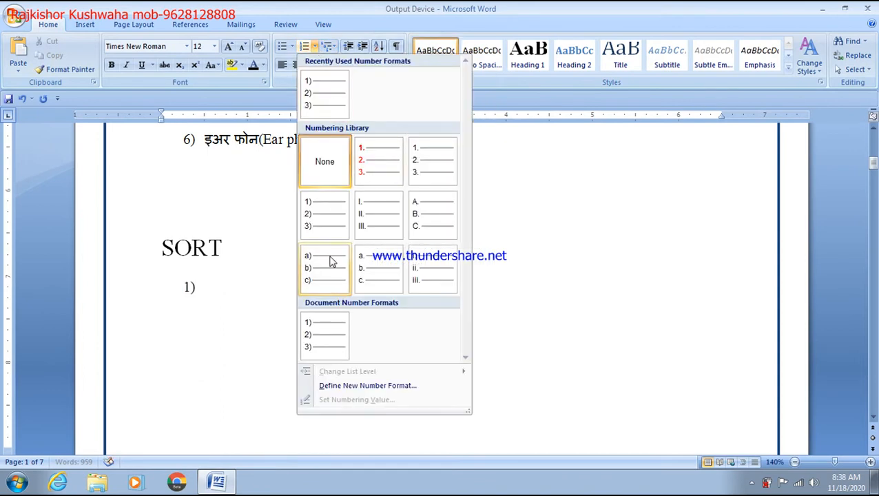
click(594, 276)
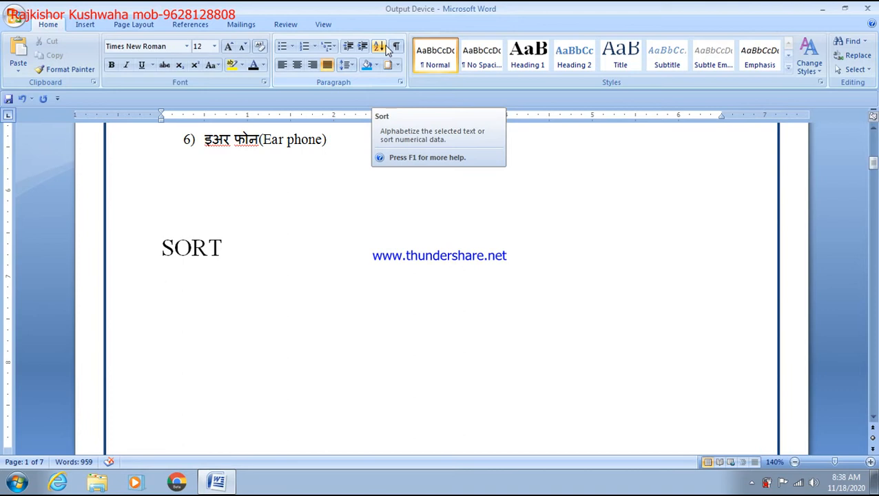
Type JAYA, PANKAJ, MAHESH and POOJA one per line under SORT
text(JAYA)
key(Return)
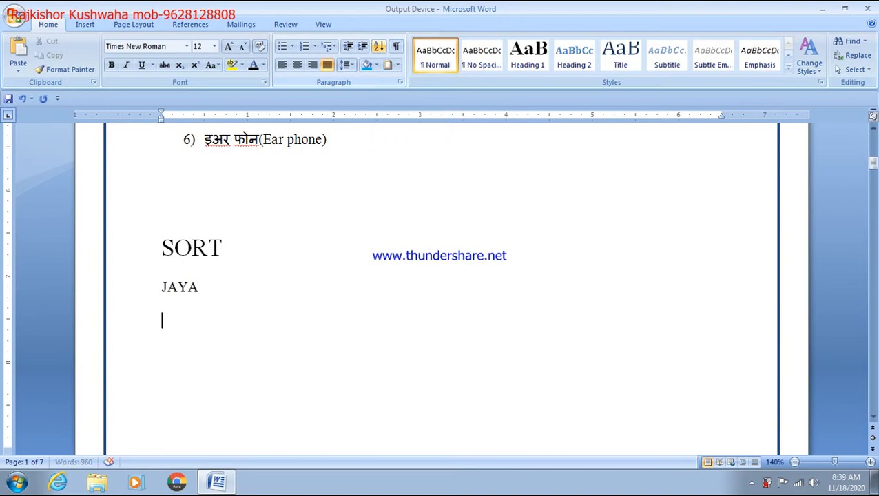
text(PANKAJ)
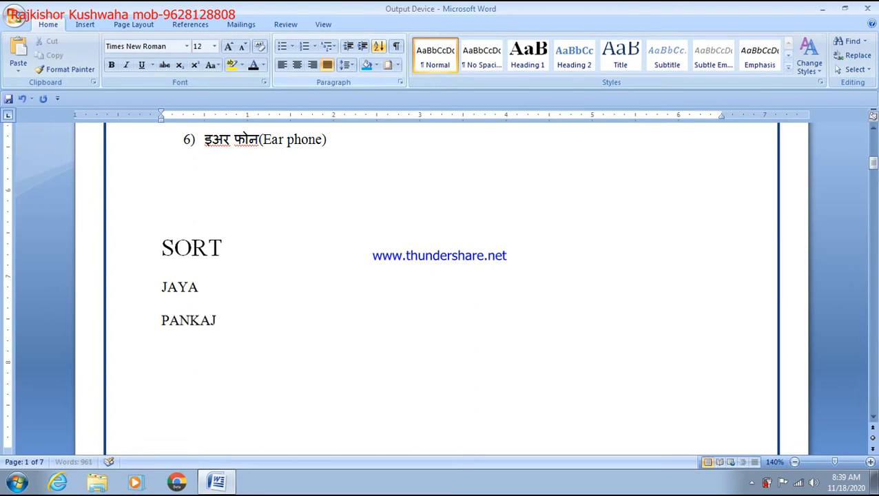
key(Return)
text(K)
key(BackSpace)
text(MAHESH)
key(Return)
text(POOJA)
key(Return)
Continue the list with URMILA, KANHAIYA, DONAM and BABITA
text(U)
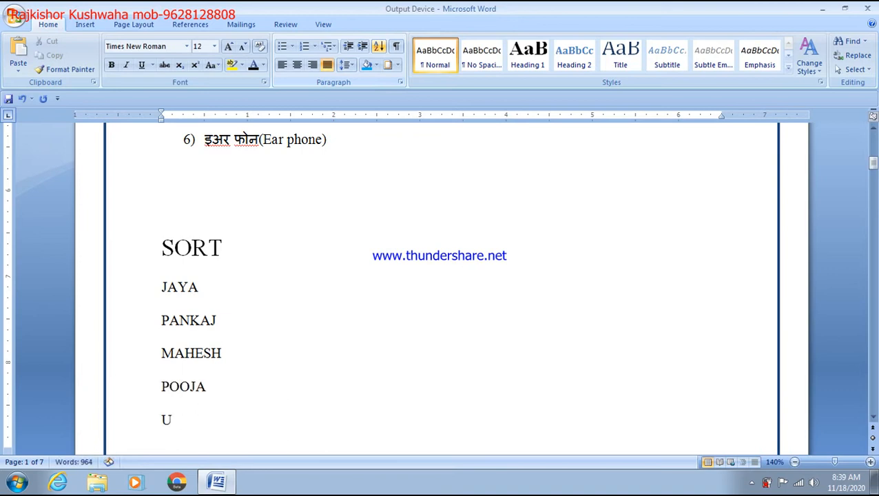
text(RMILA)
key(ctrl+Return)
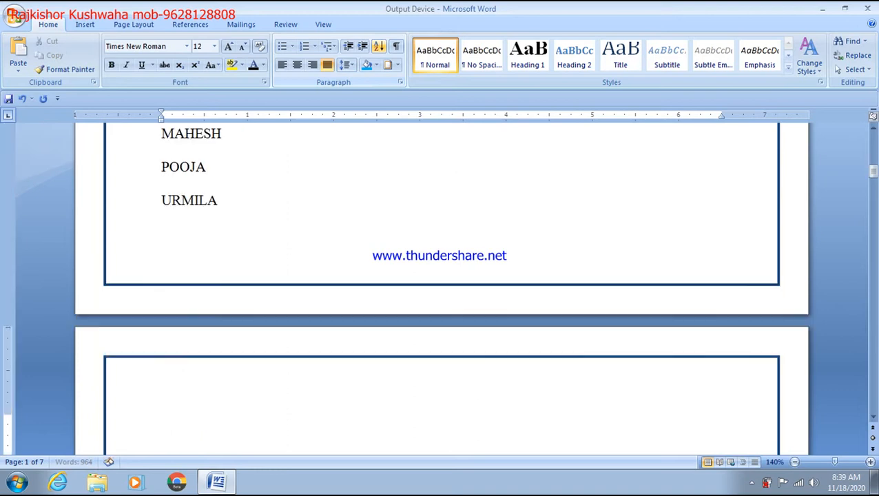
text(KAN)
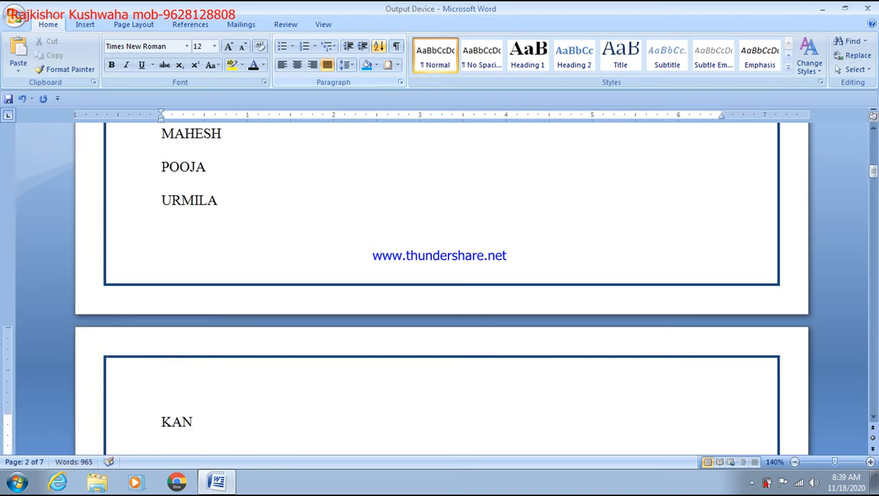
text(HAIYA)
key(Return)
text(DONAM)
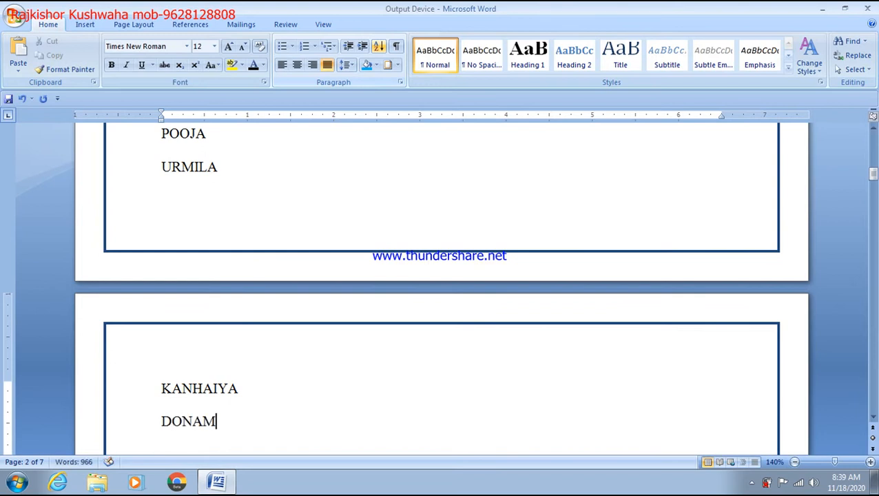
key(Return)
text(BABITA)
Insert a line break before JAYA to push the name list onto page 2
scroll(138, 171, up, 7)
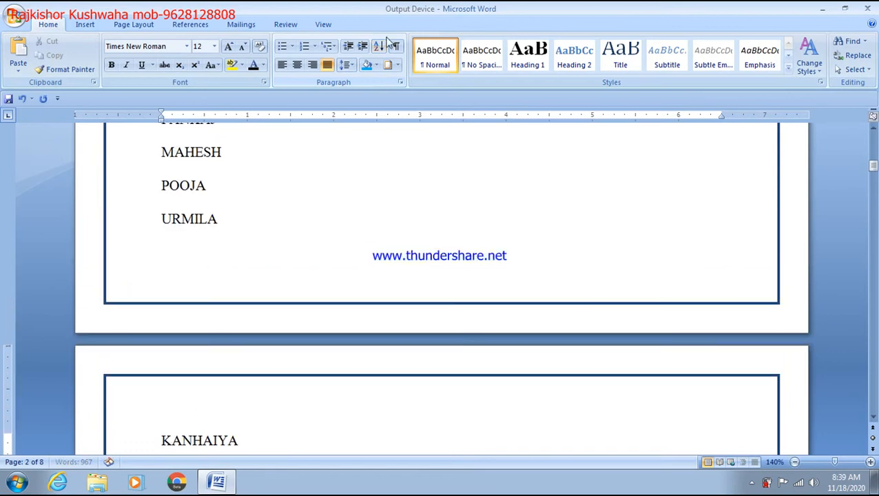
scroll(229, 222, up, 3)
scroll(144, 314, down, 1)
scroll(157, 298, down, 1)
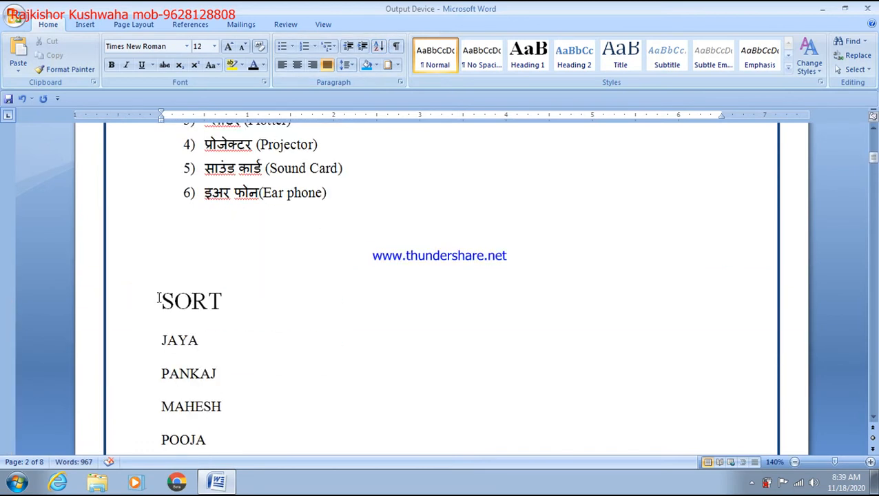
click(143, 334)
click(162, 338)
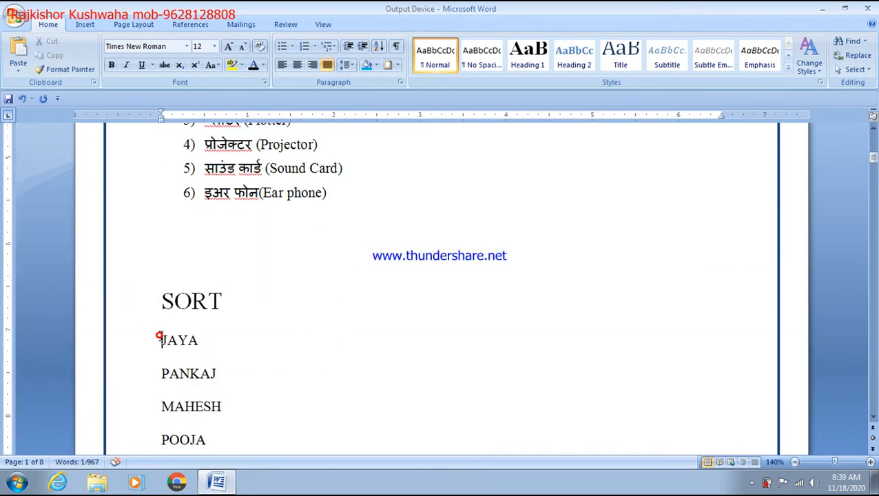
key(Return)
key(Return)
key(Return)
key(Return)
key(Return)
key(Return)
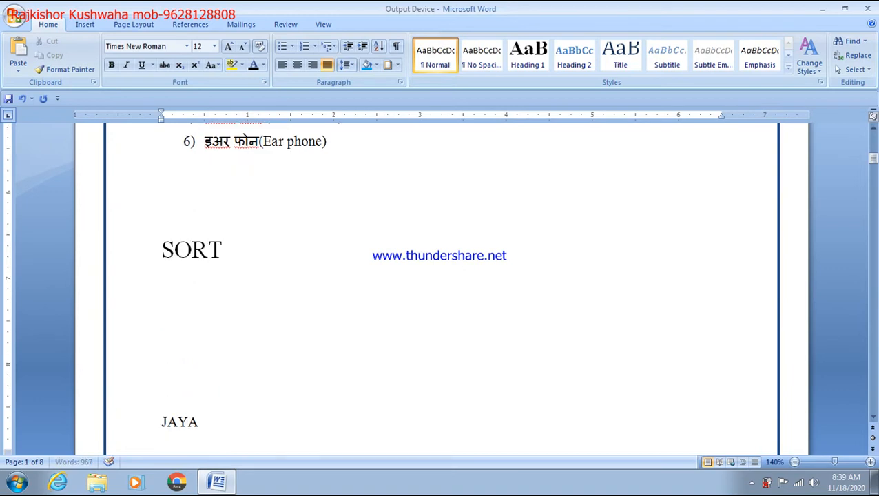
Add RANJAN, HARSITA and ARSHI on new lines after BABITA
scroll(141, 343, down, 5)
scroll(234, 357, up, 2)
scroll(235, 427, down, 1)
click(235, 402)
drag(172, 373, 163, 375)
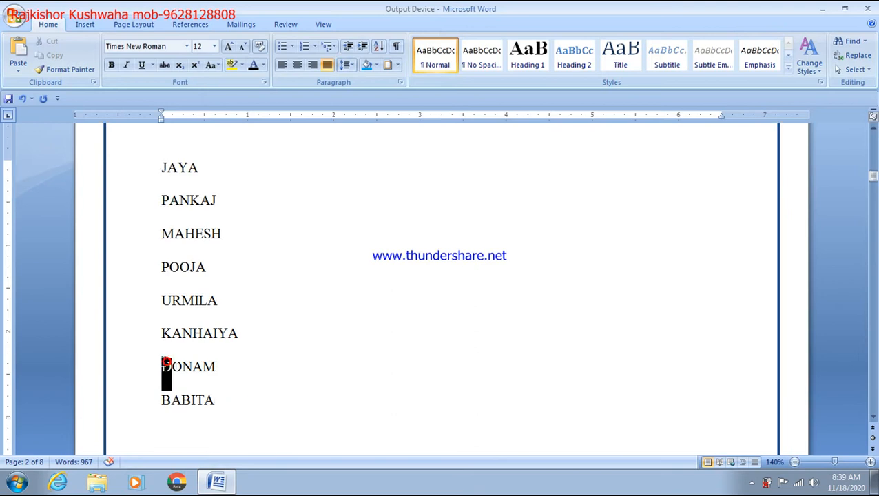
click(238, 406)
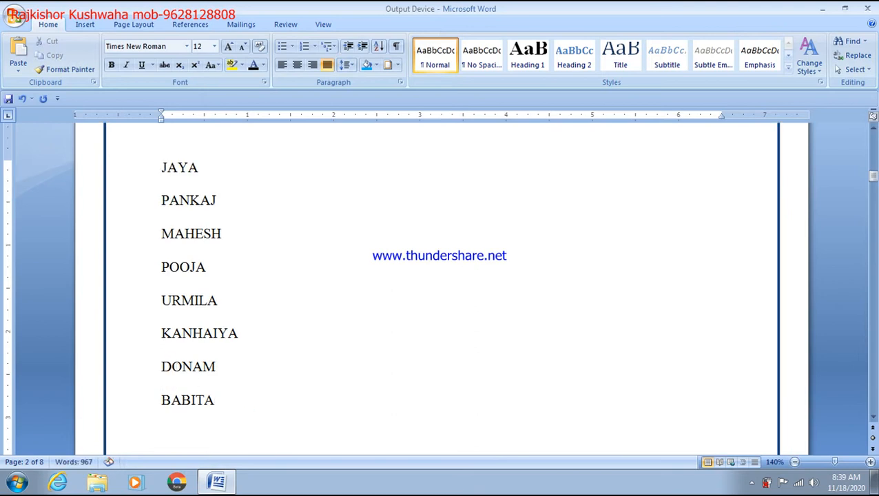
text(RANJAN)
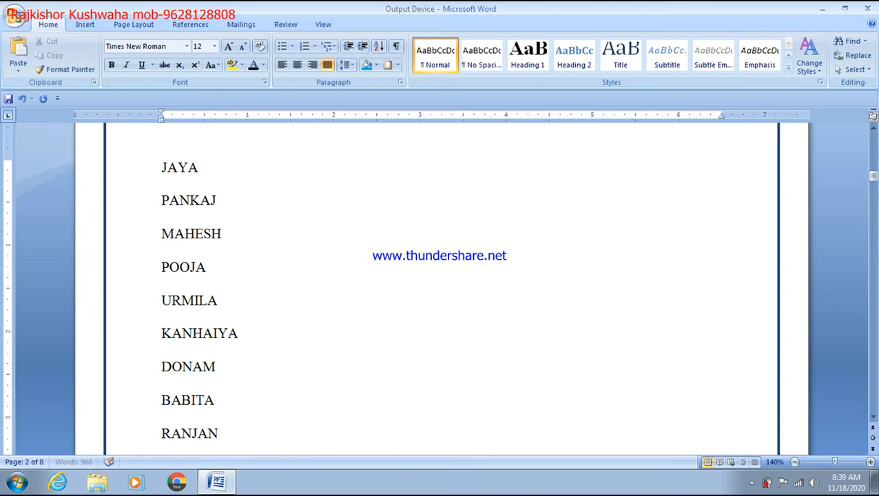
key(Return)
text(HA)
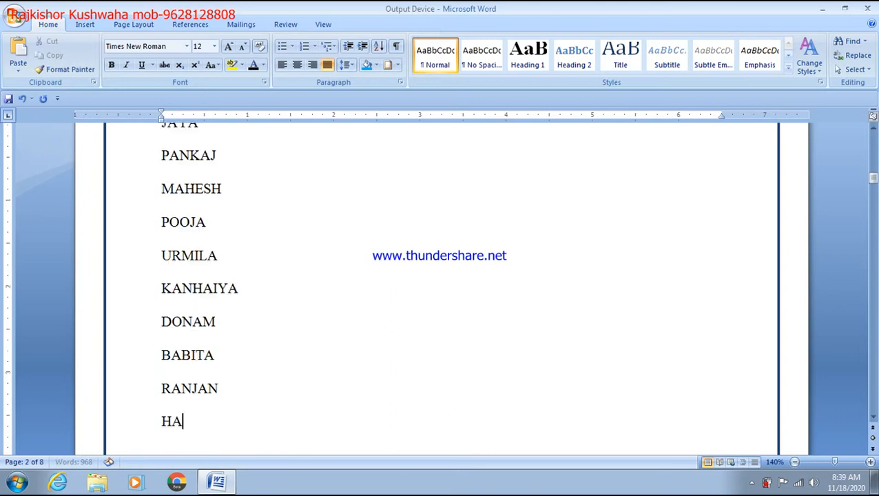
text(RSITA)
key(Return)
text(A)
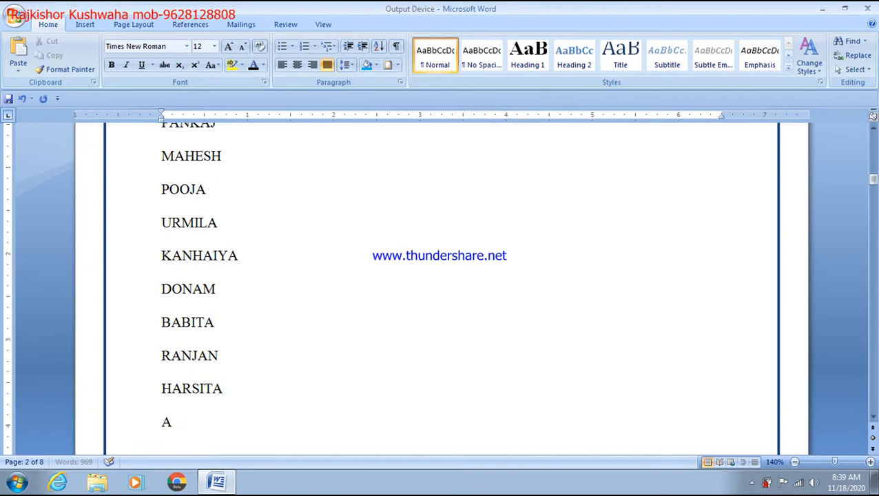
text(RSHI)
key(Return)
Finish the list with SHILA, AJAY, KAMLESH and YOGESH
text(SHILA)
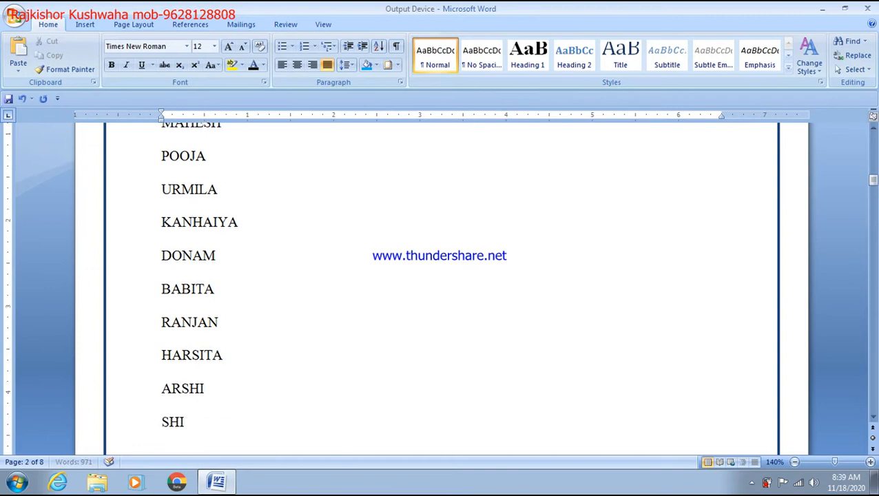
scroll(188, 333, up, 4)
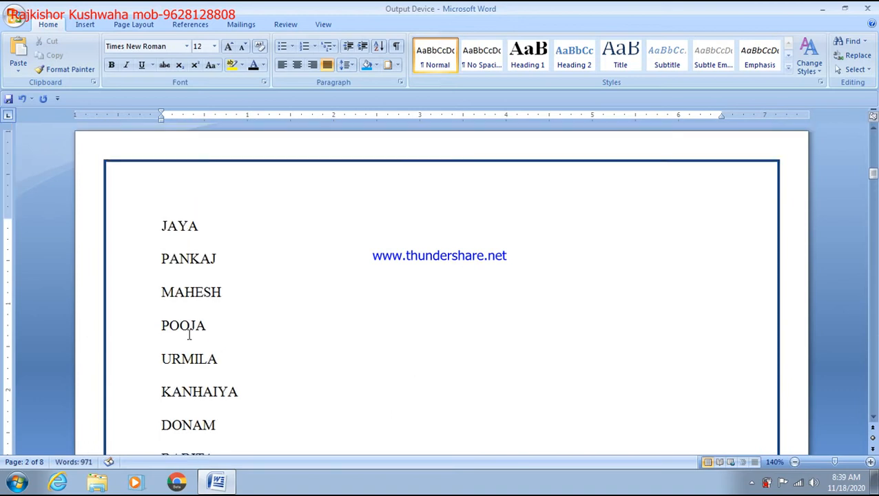
scroll(193, 341, down, 2)
scroll(188, 252, up, 2)
key(Return)
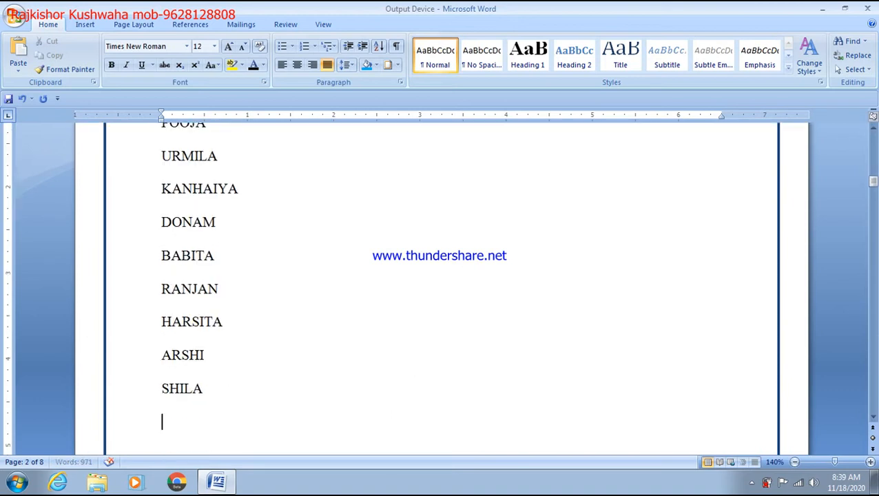
text(AA)
text(J)
key(BackSpace)
key(BackSpace)
text(JAY)
key(Return)
text(KAMLESH)
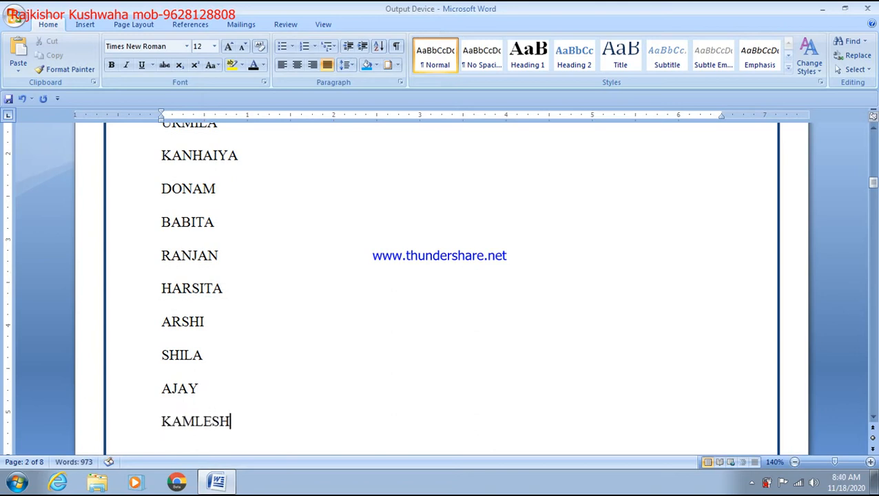
key(Return)
text(YOGESH)
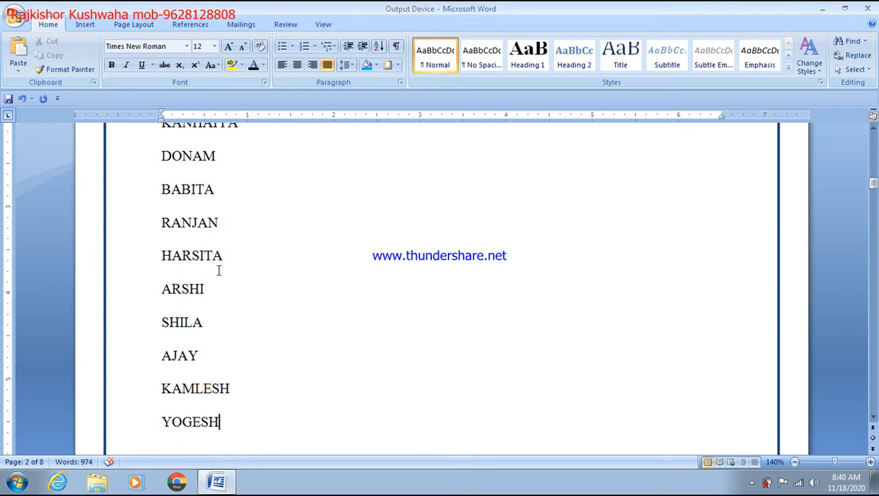
scroll(218, 270, up, 4)
scroll(217, 270, down, 2)
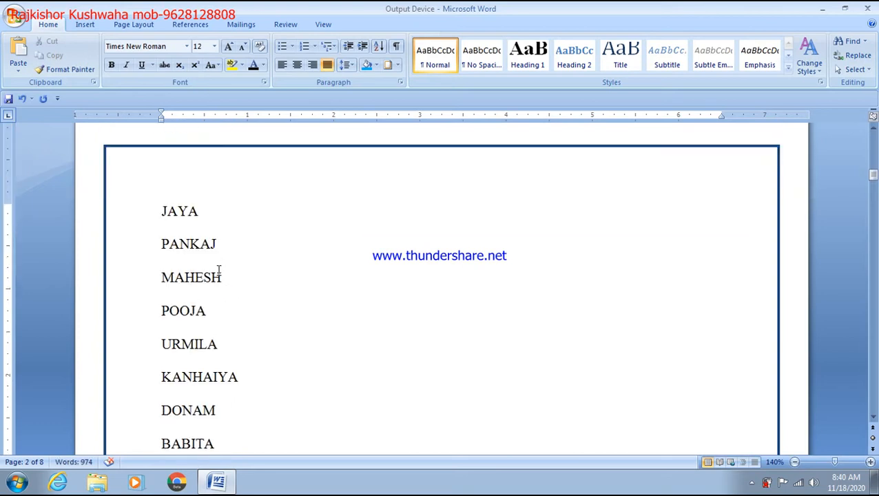
scroll(217, 271, up, 1)
drag(161, 211, 229, 462)
scroll(255, 374, up, 2)
scroll(256, 373, up, 3)
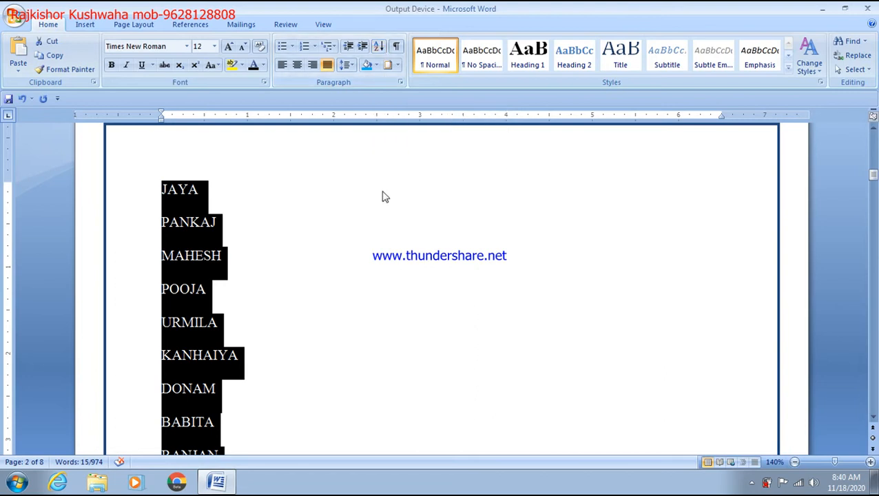
click(348, 153)
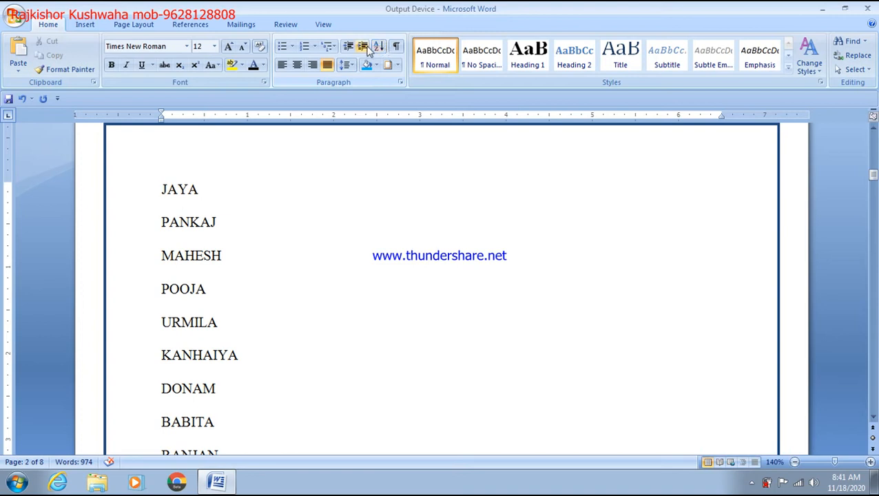
Select the full list of student names in the Word document
scroll(254, 200, up, 10)
scroll(248, 230, down, 10)
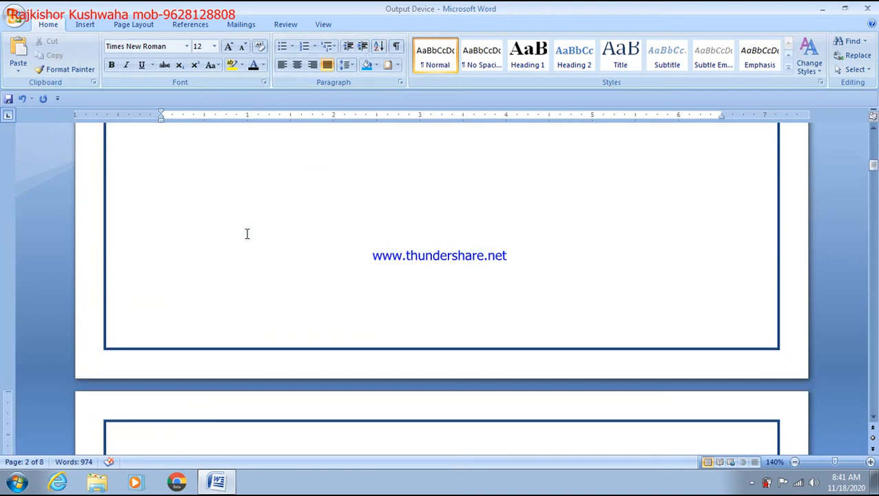
scroll(136, 177, up, 1)
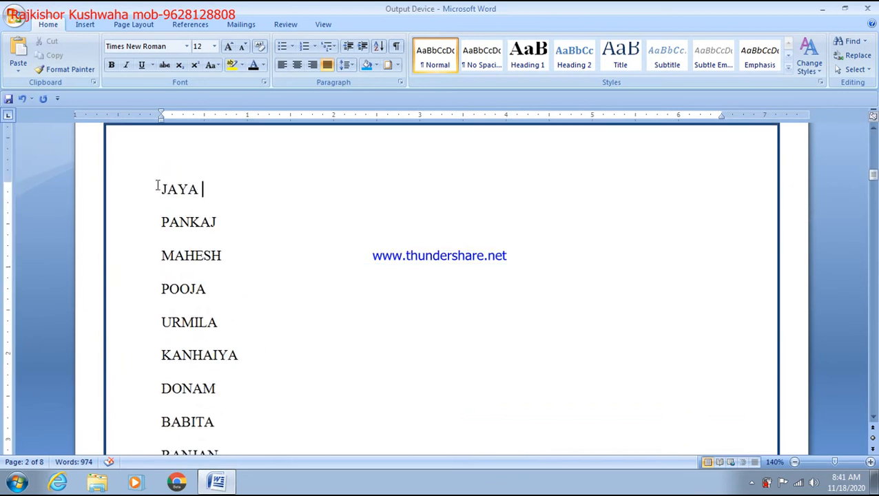
drag(159, 188, 233, 458)
scroll(273, 369, up, 6)
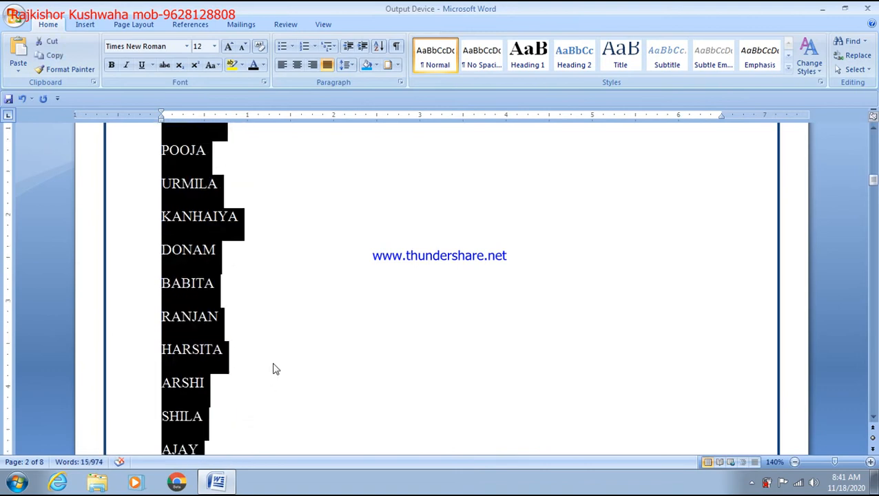
Sort the names by Paragraphs as Text in Descending order, putting YOGESH first
click(379, 49)
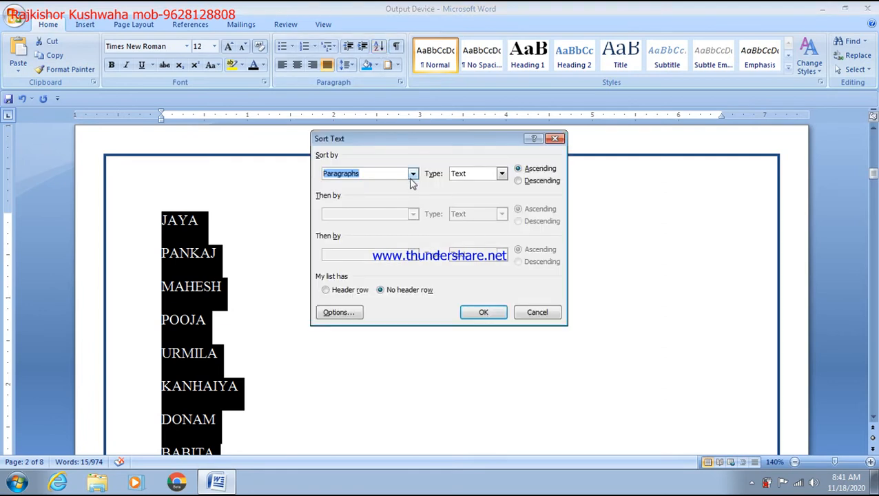
click(412, 174)
click(412, 177)
click(502, 175)
click(502, 176)
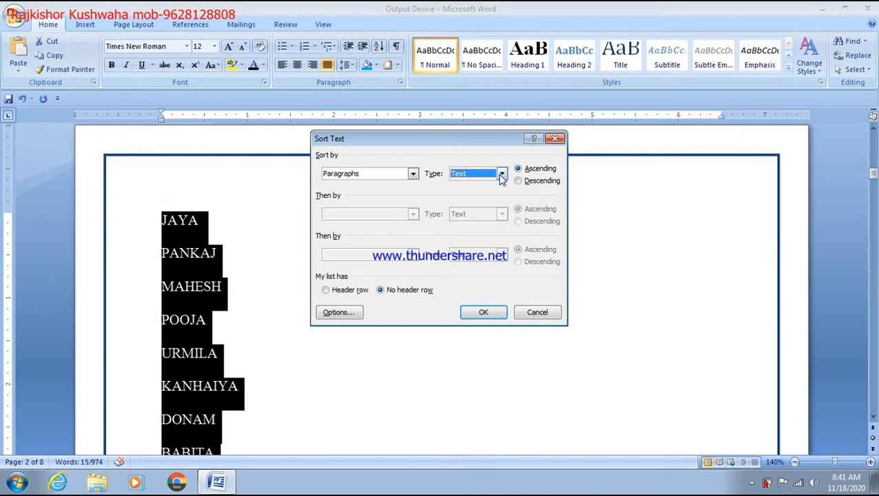
click(528, 182)
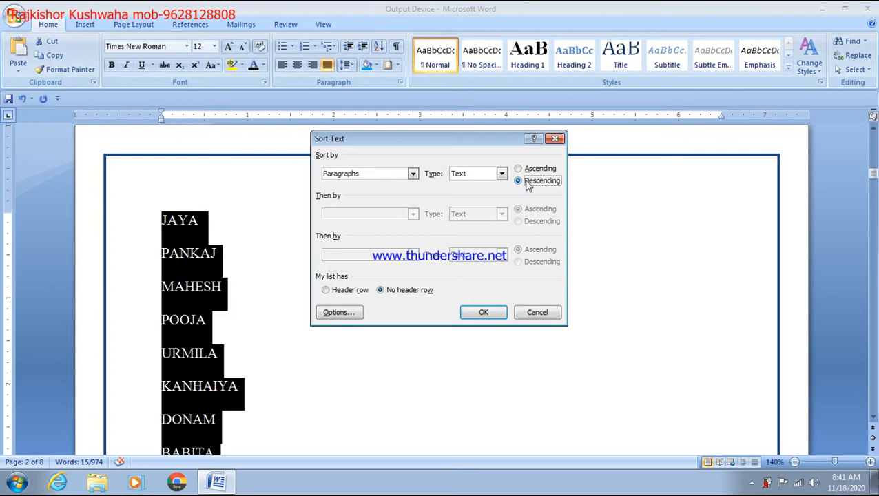
click(490, 314)
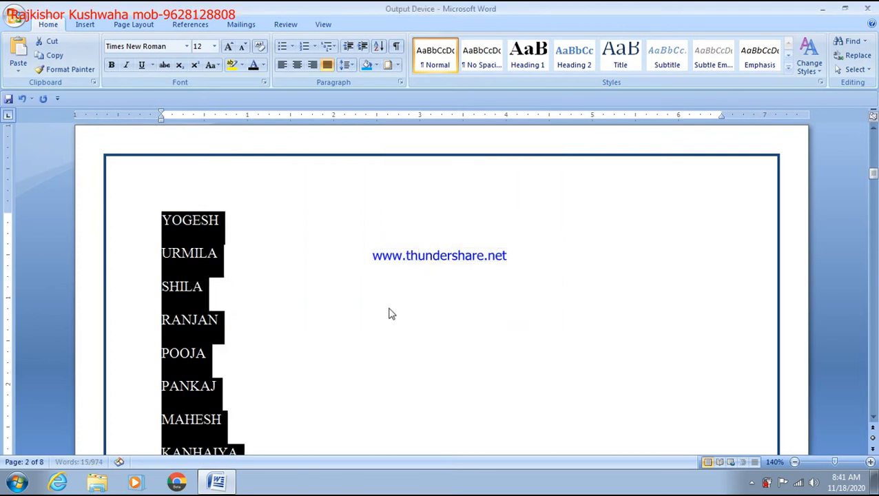
scroll(169, 235, down, 1)
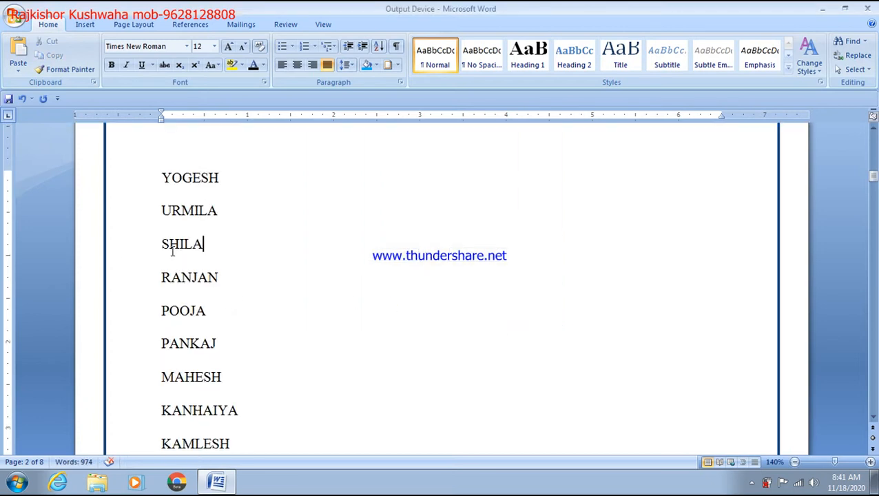
scroll(183, 269, down, 3)
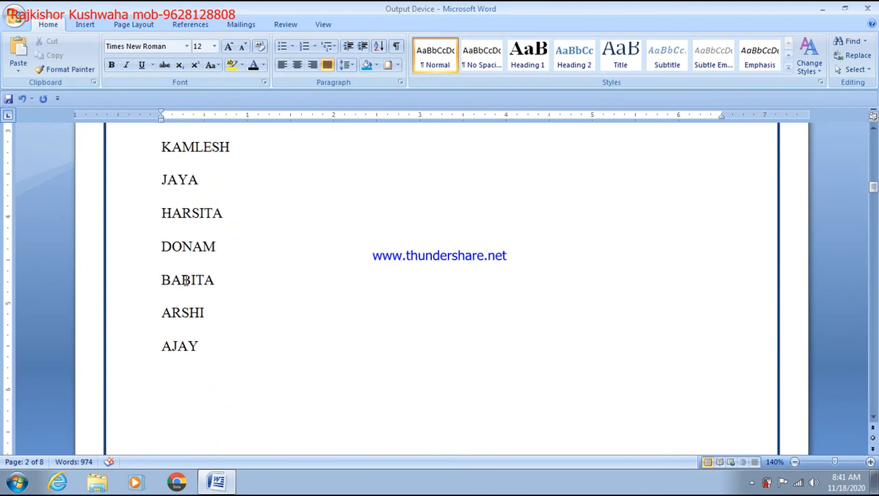
scroll(185, 281, up, 4)
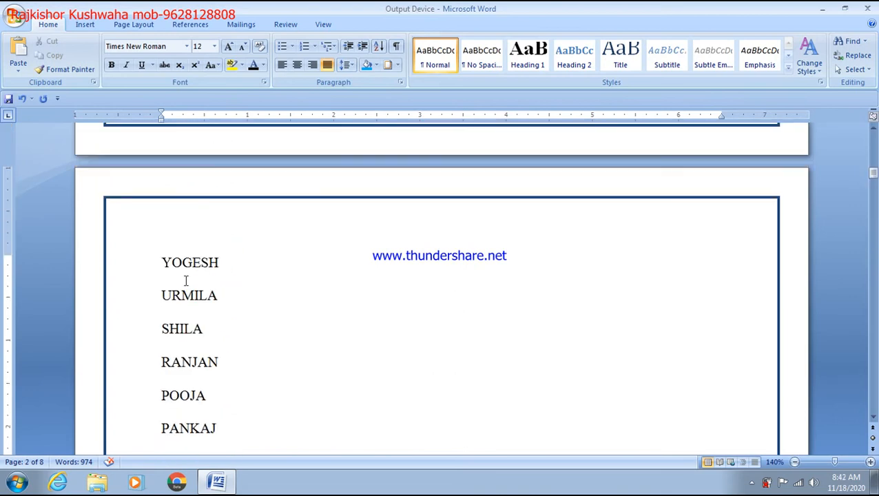
Select the whole name list from YOGESH down through AJAY
drag(162, 252, 229, 462)
click(228, 457)
click(217, 481)
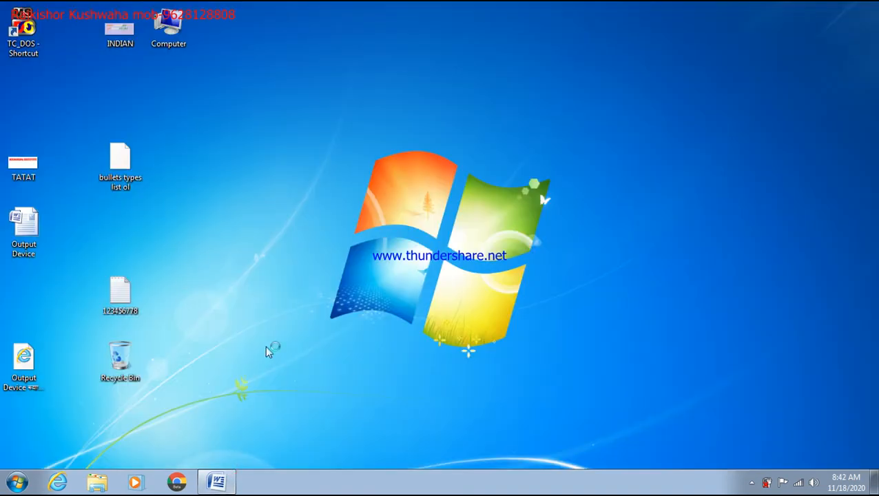
click(217, 481)
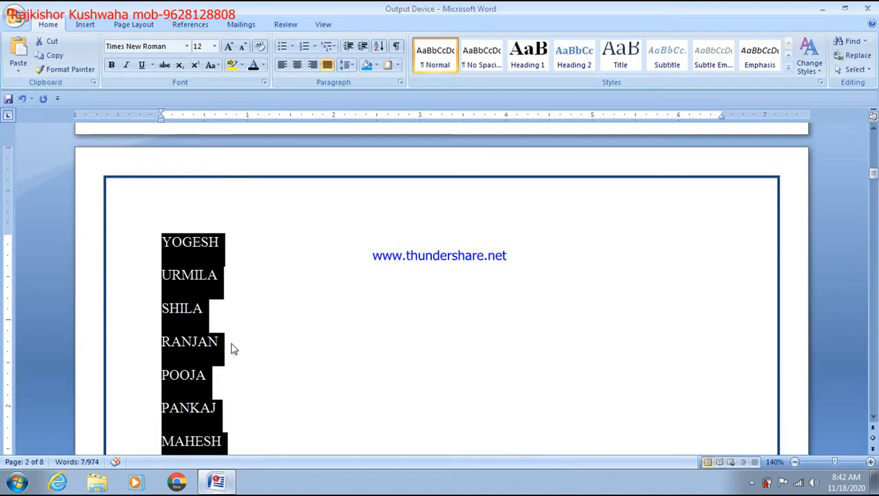
scroll(215, 302, down, 2)
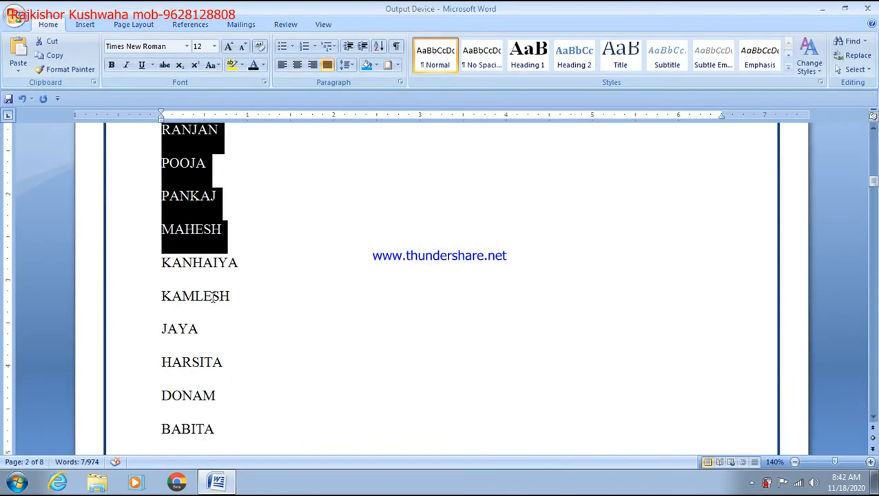
key(shift+Down)
key(shift+Down)
key(shift+Down)
key(shift+Down)
key(shift+Down)
key(shift+Down)
key(shift+Down)
key(shift+Down)
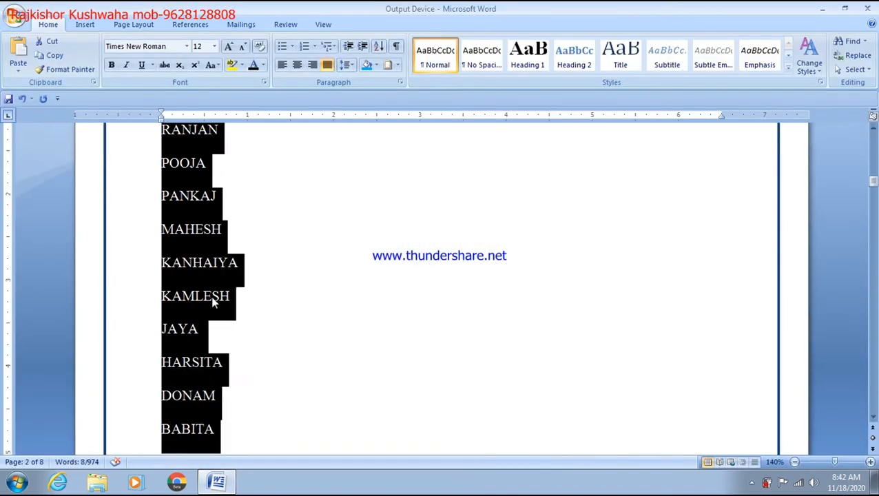
key(shift+Down)
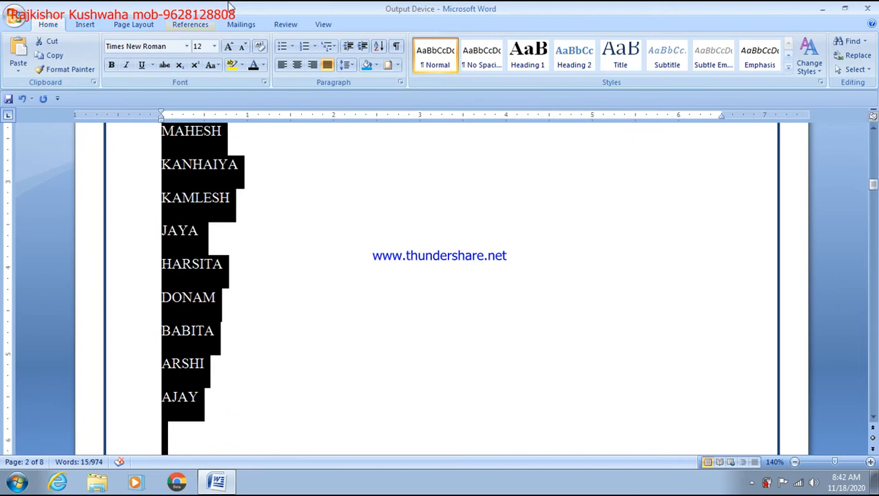
Sort the selected names in Ascending order so AJAY comes first
click(378, 46)
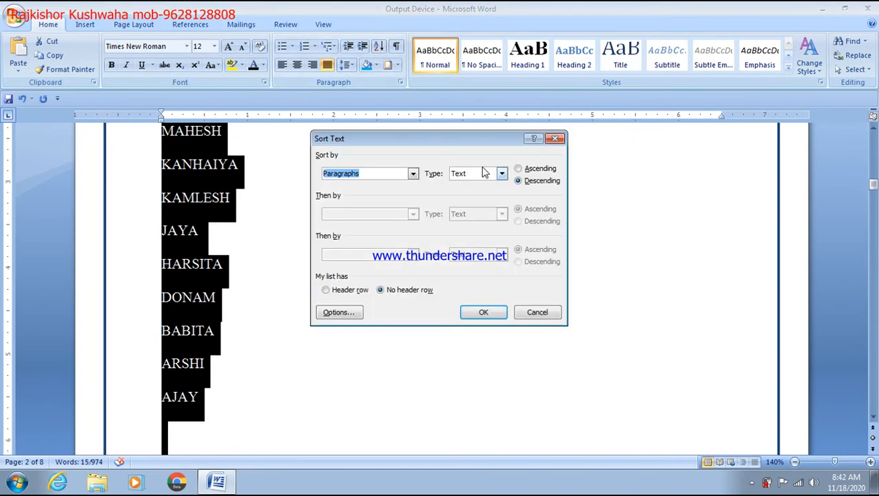
click(523, 170)
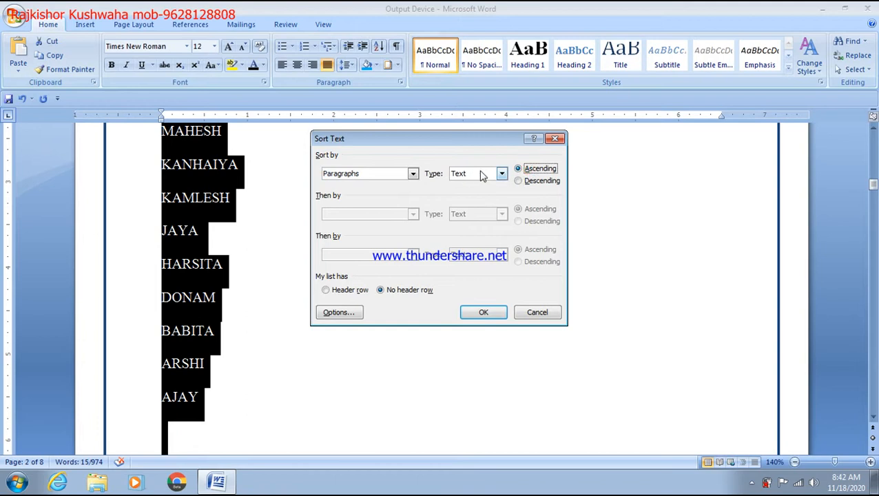
click(484, 311)
scroll(372, 269, up, 2)
click(332, 254)
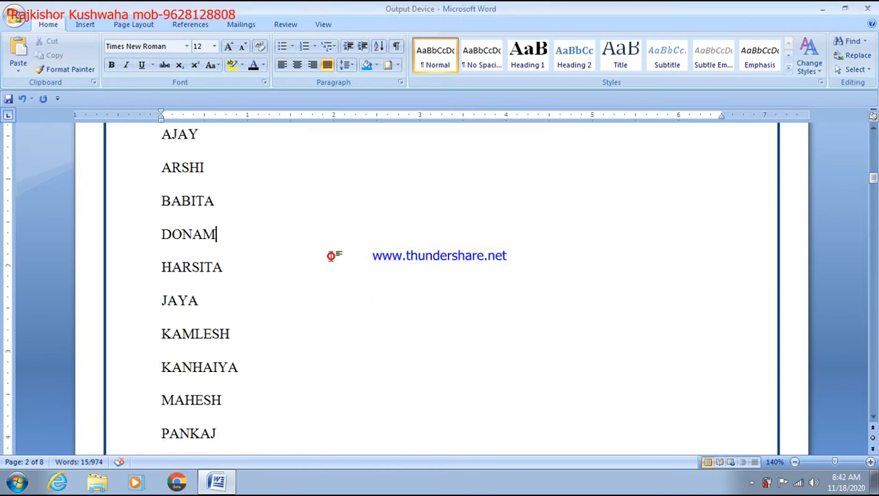
scroll(329, 255, up, 3)
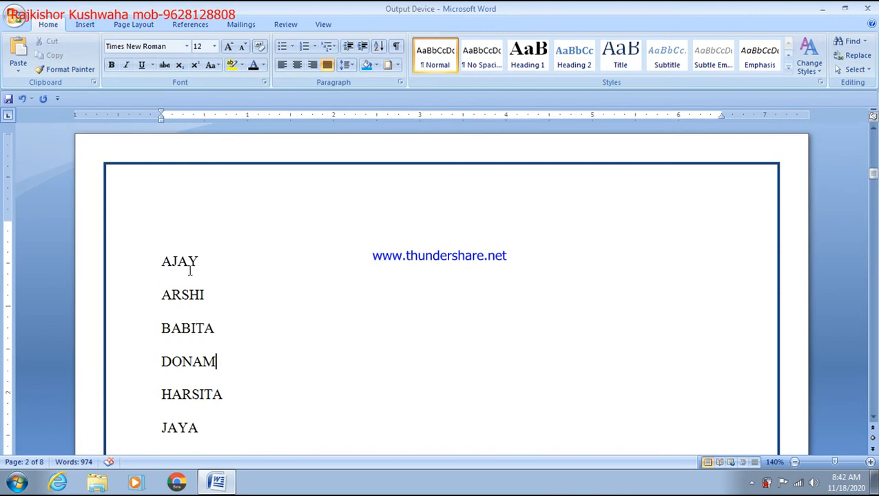
scroll(183, 270, down, 3)
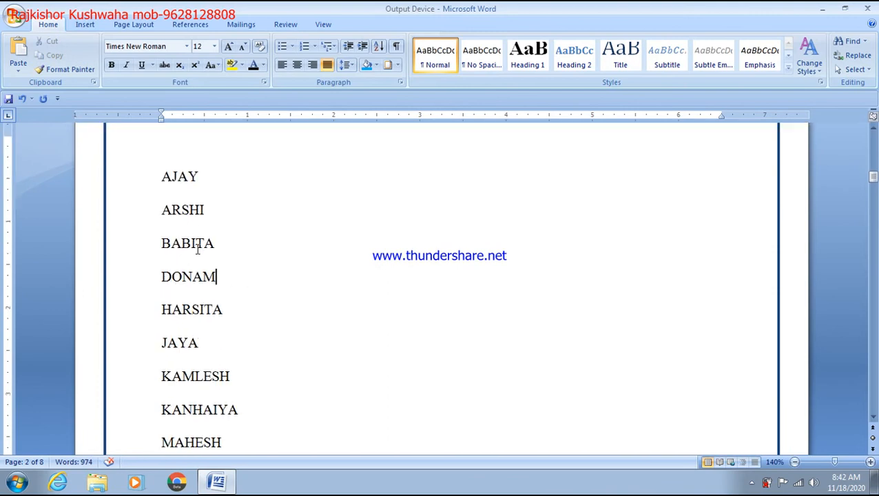
scroll(195, 245, down, 5)
scroll(195, 251, down, 3)
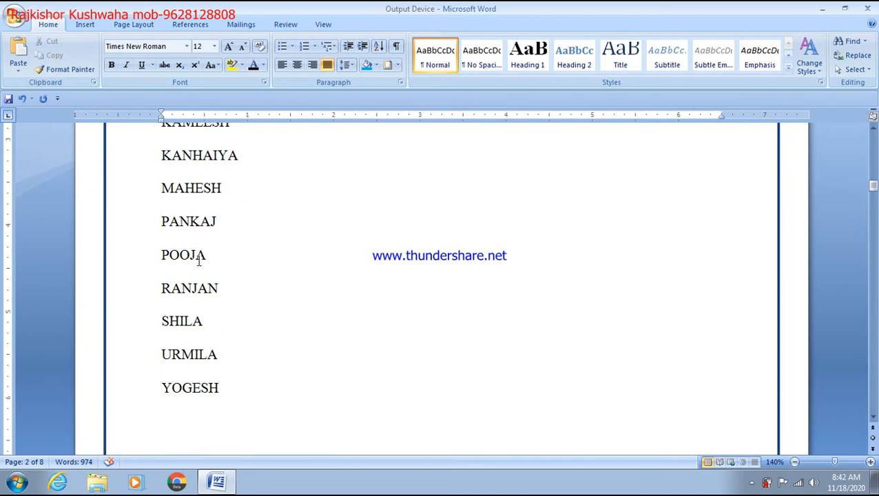
scroll(199, 265, up, 15)
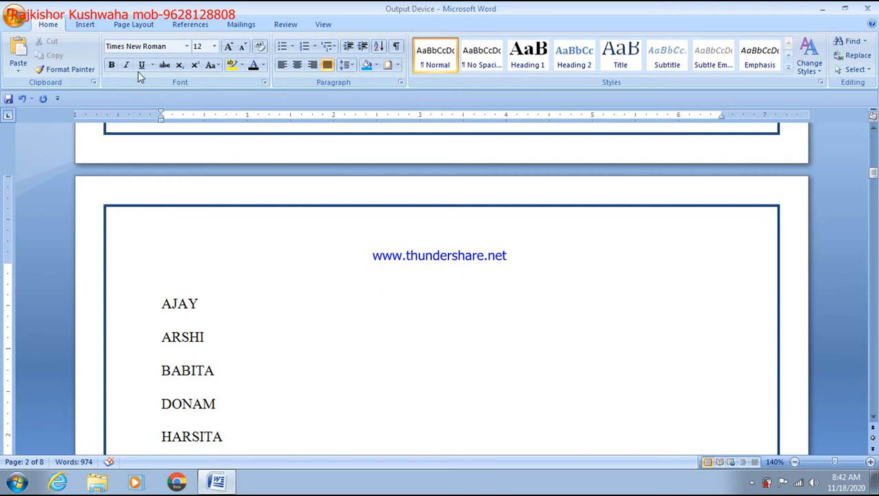
scroll(404, 266, up, 2)
scroll(401, 267, down, 6)
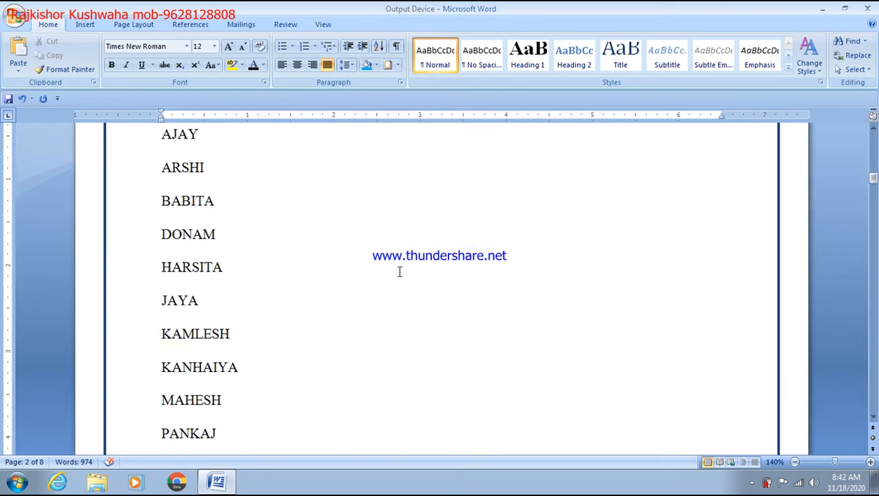
scroll(398, 271, up, 2)
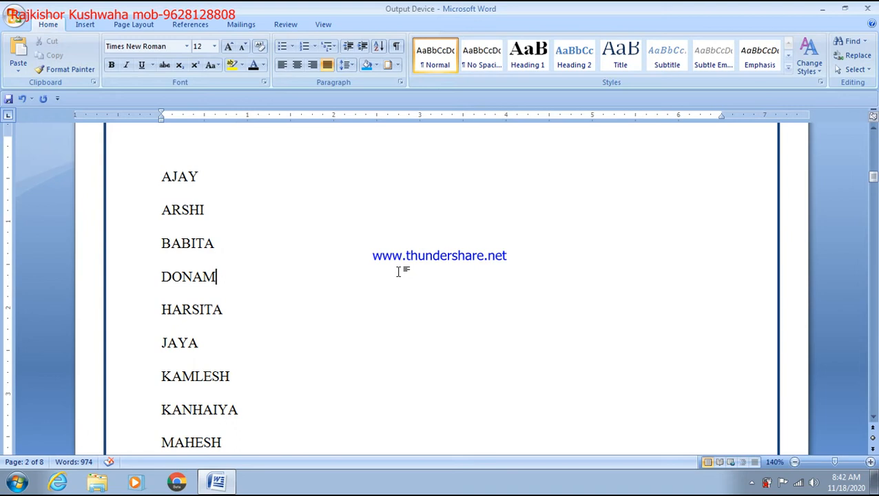
Launch Excel by running EXCEL from the Win+R box to get a blank Book1
key(super+r)
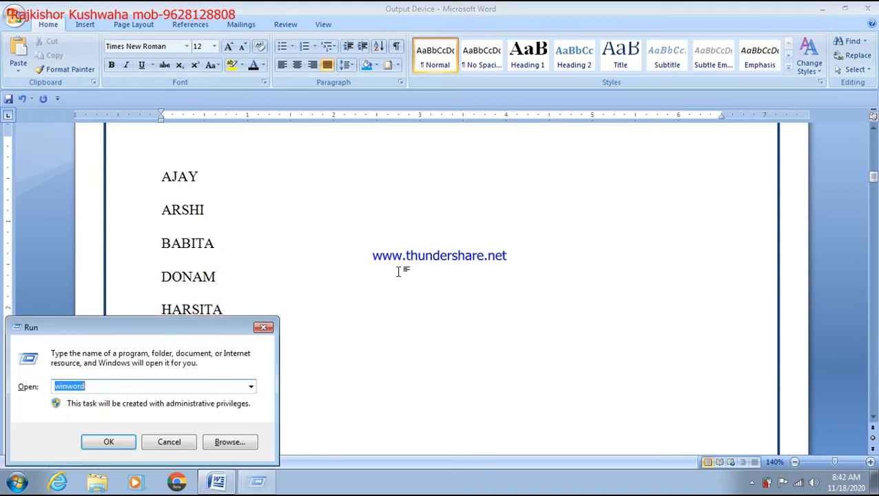
text(EXCEL)
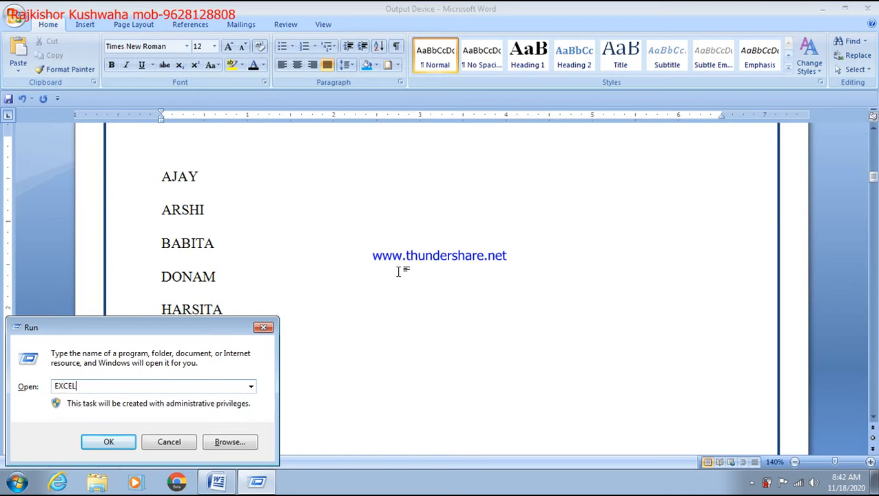
key(Return)
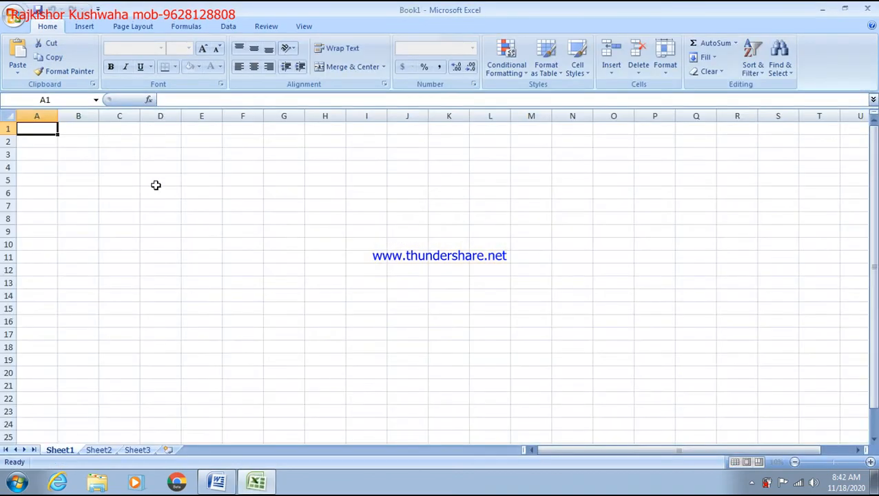
Add a ROLLNO heading in A1 and fill roll numbers 1 to 9 below it
scroll(154, 168, up, 6)
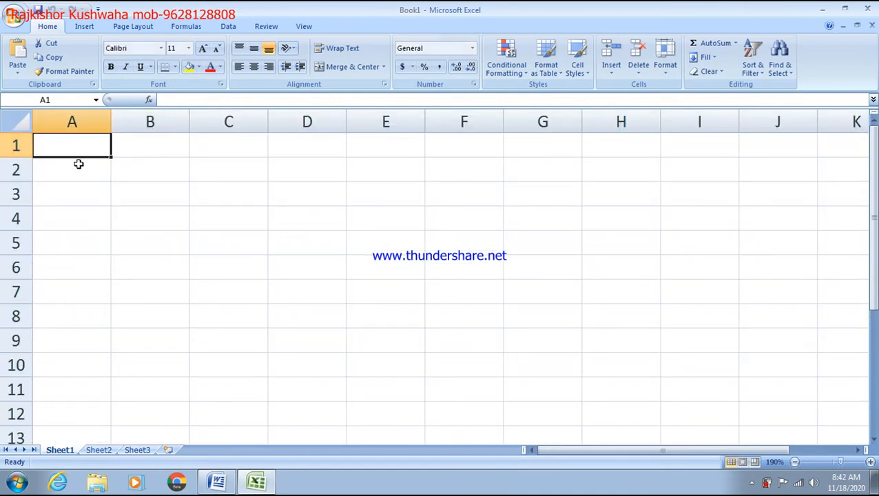
text(ROLLNO)
click(81, 169)
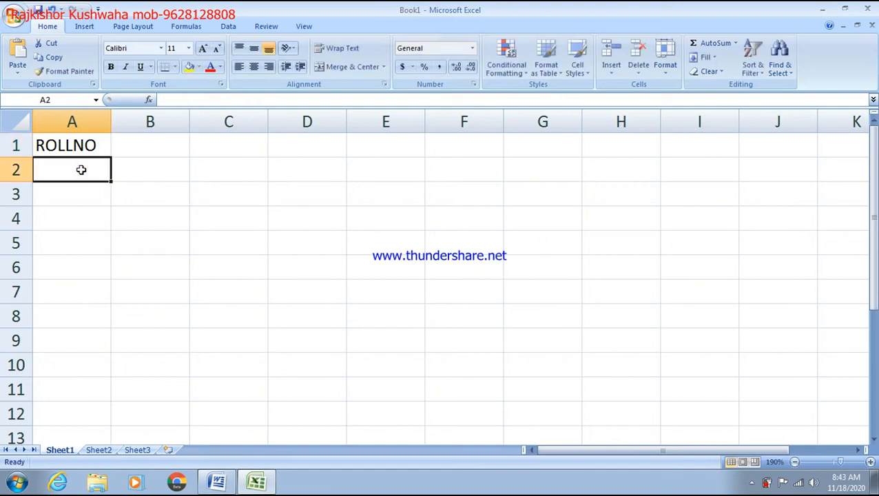
text(1)
click(63, 196)
text(2)
click(59, 221)
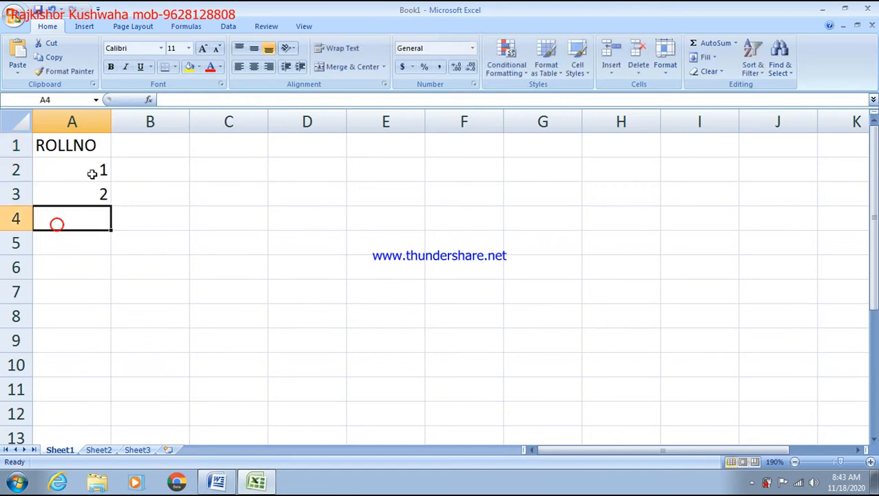
click(100, 166)
drag(100, 190, 98, 385)
click(180, 182)
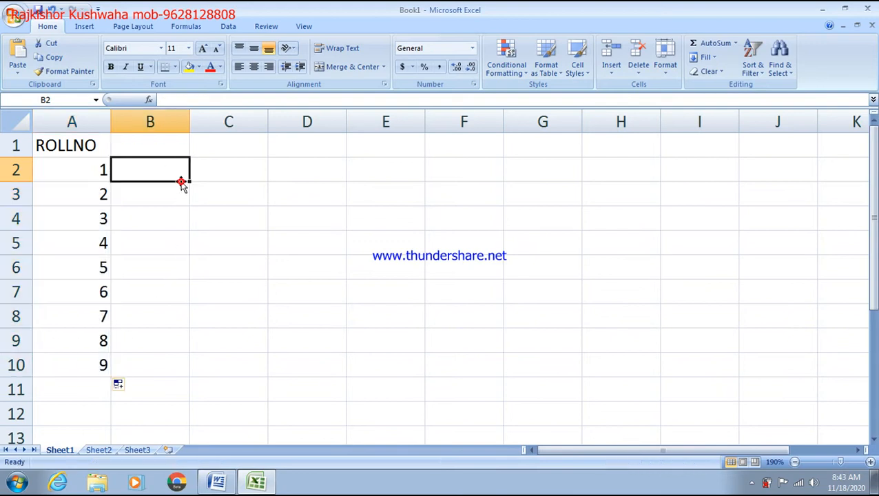
Enter NAME as the column B heading and return to the Word document
click(159, 140)
text(NAME)
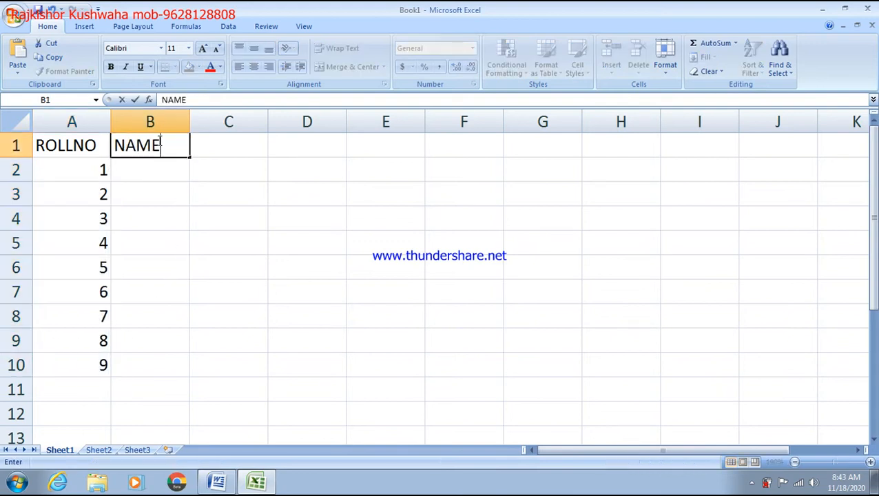
click(217, 482)
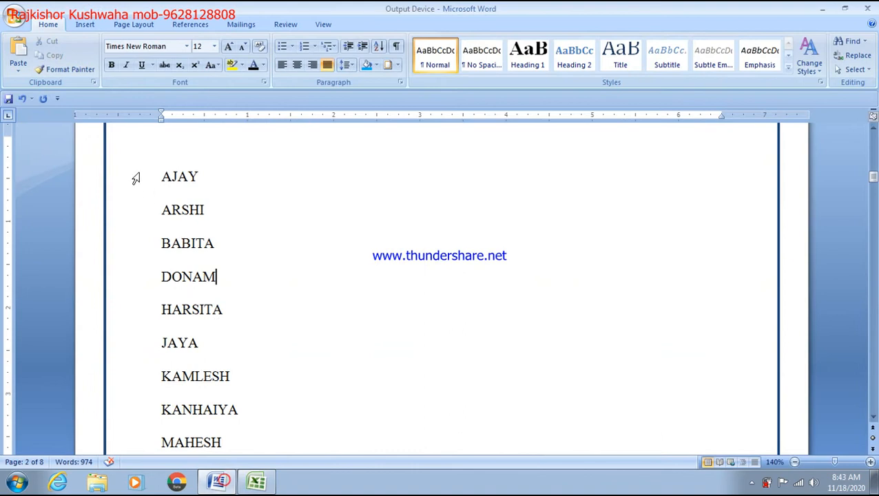
Copy the student names from Word and paste them into Excel starting at B2
drag(160, 177, 201, 459)
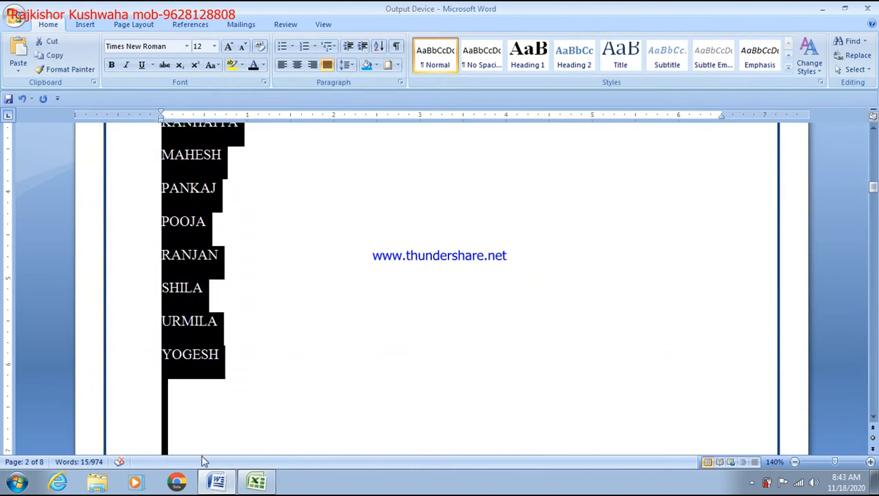
click(256, 481)
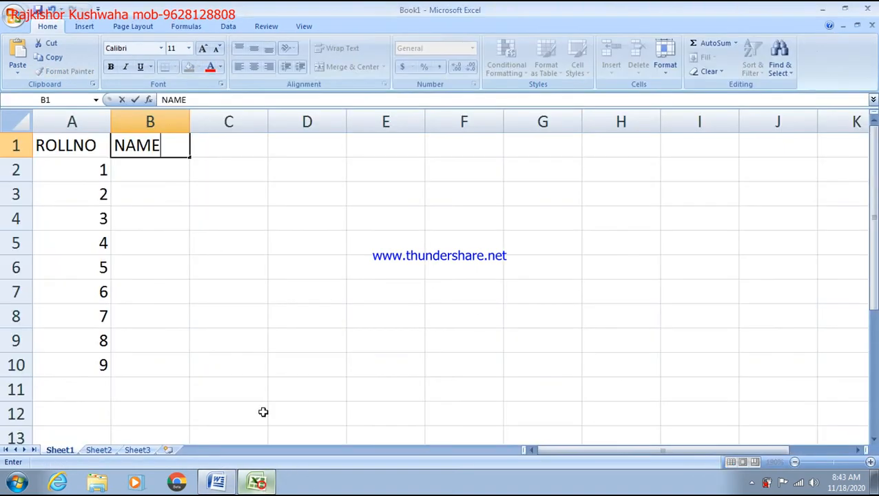
click(141, 172)
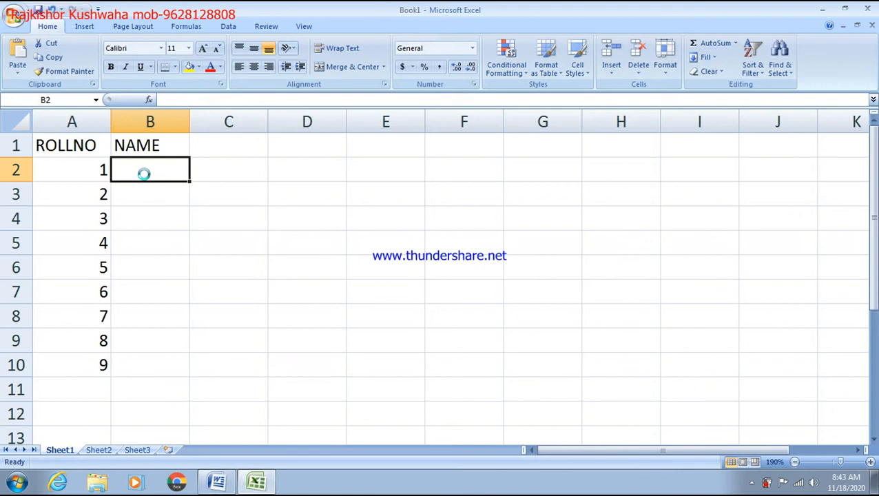
text(AJAY ARSHI BABITA DONAM HARSITA JAYA KAMLESH KANHA MAHESH PANKAJ POOJA RANJAN SHILA URMILA YOGESH)
Widen column B so the names fit, then select roll numbers 8 and 9
scroll(165, 242, down, 5)
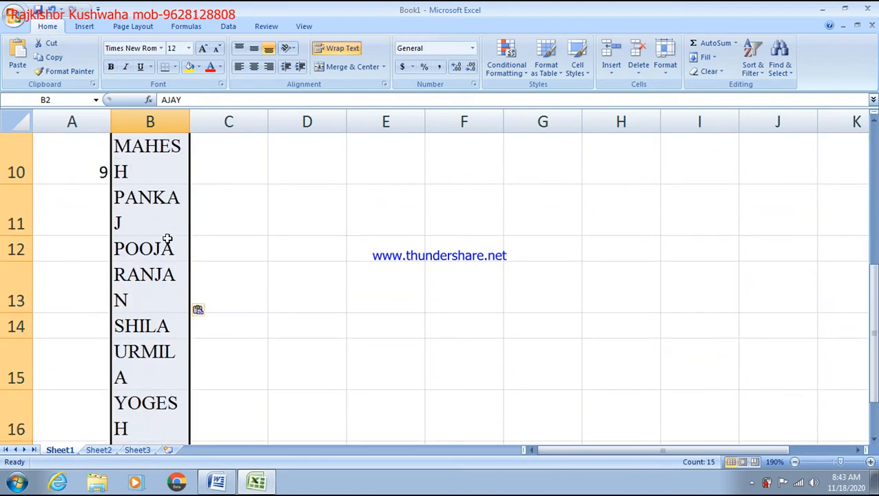
scroll(162, 246, down, 1)
scroll(172, 223, up, 6)
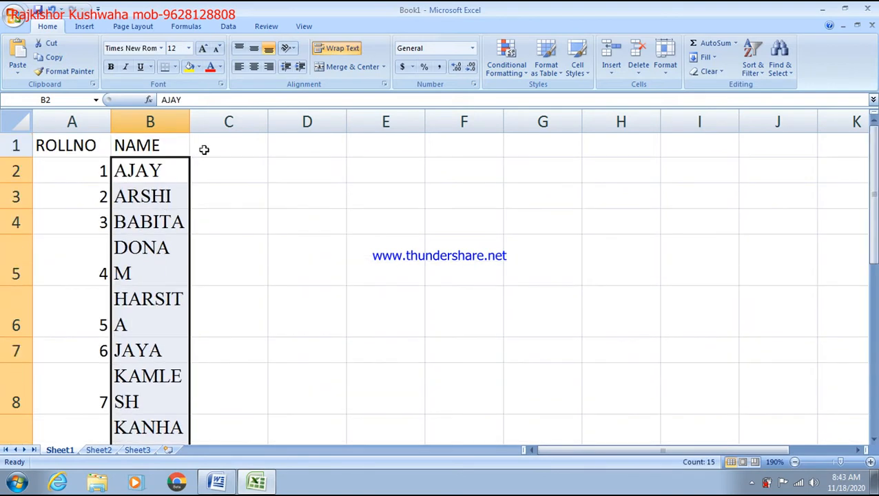
drag(193, 123, 285, 122)
scroll(252, 245, down, 2)
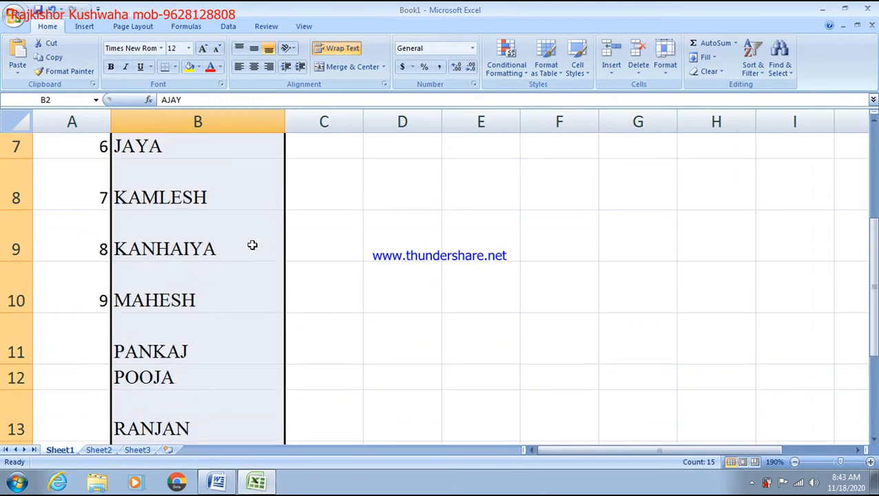
click(157, 180)
scroll(145, 267, down, 2)
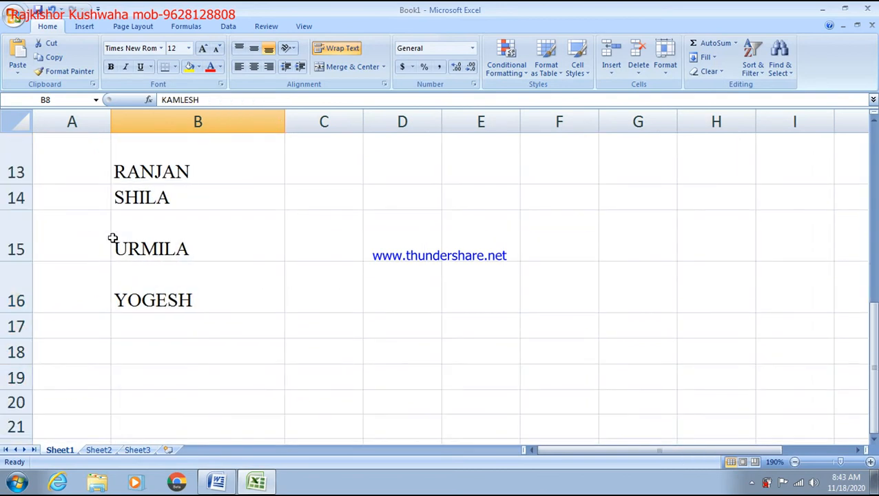
scroll(113, 238, up, 3)
scroll(84, 332, down, 2)
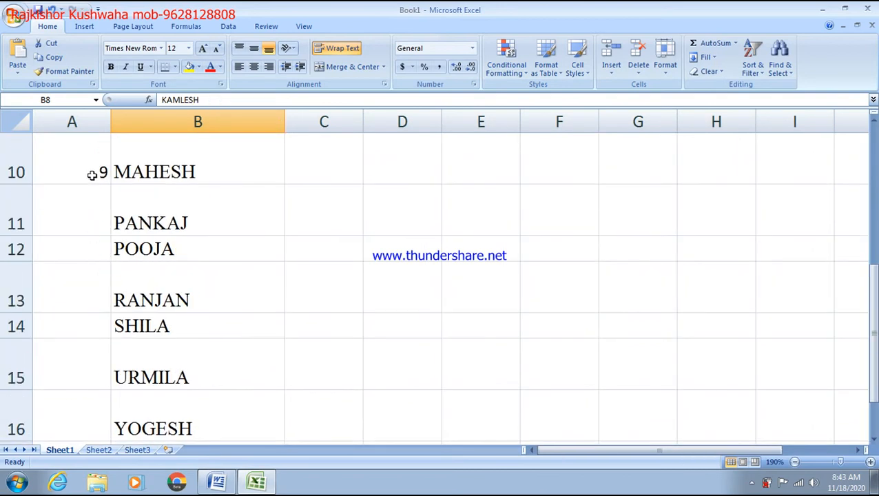
scroll(88, 193, up, 2)
scroll(95, 303, down, 1)
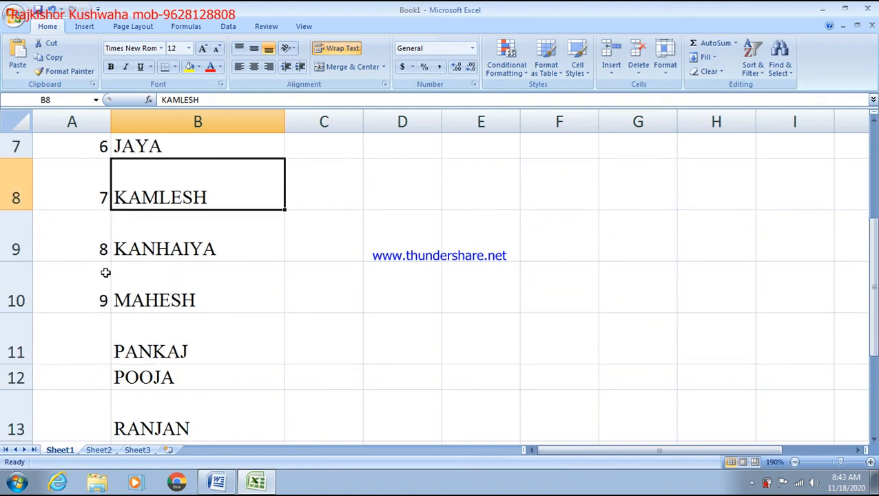
drag(101, 249, 98, 273)
Extend the roll number series down to 12
drag(109, 312, 108, 440)
scroll(239, 355, down, 2)
ctrl+scroll(239, 355, down, 1)
scroll(237, 355, up, 4)
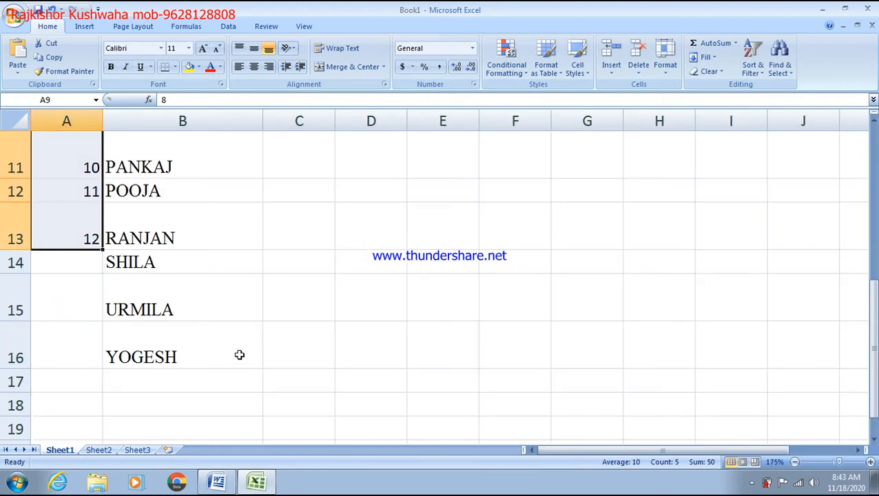
scroll(182, 343, down, 2)
scroll(151, 372, down, 2)
Delete URMILA and YOGESH from the NAME column
drag(135, 201, 143, 255)
key(Delete)
scroll(143, 255, up, 4)
scroll(142, 285, down, 4)
click(134, 190)
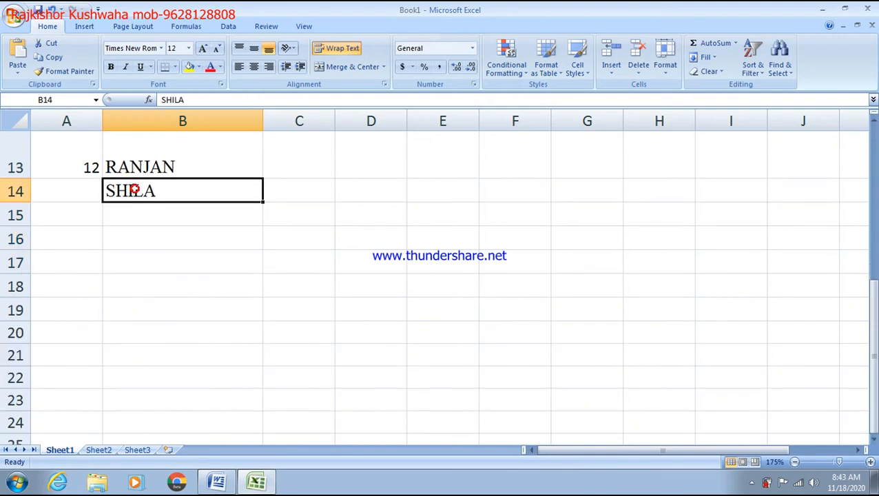
scroll(134, 190, up, 4)
scroll(217, 247, down, 3)
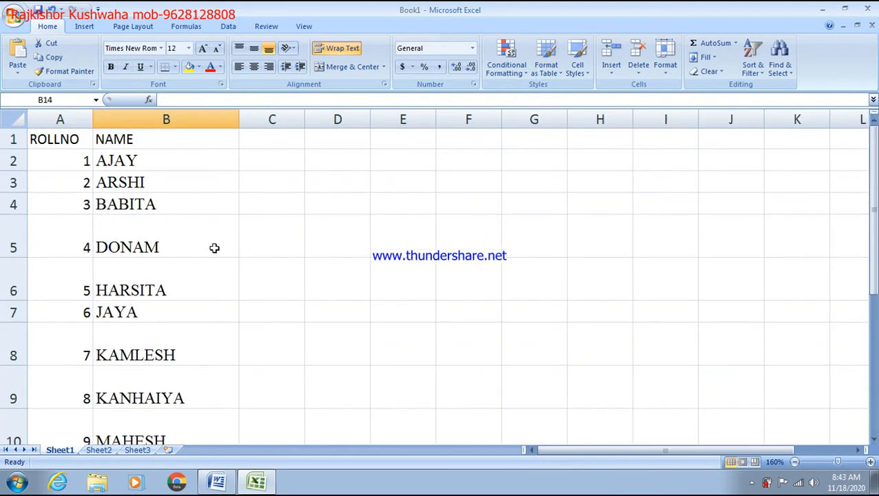
scroll(231, 155, down, 2)
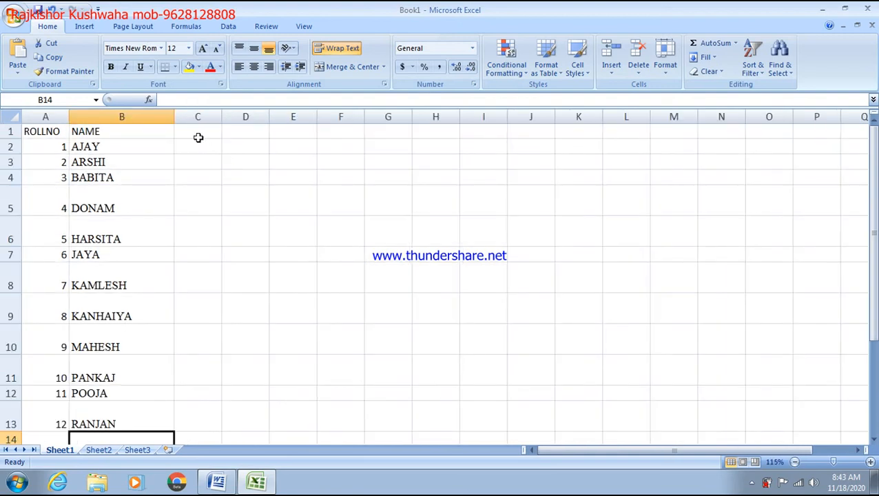
Enter FEE as the column C heading
click(198, 136)
text(FEE)
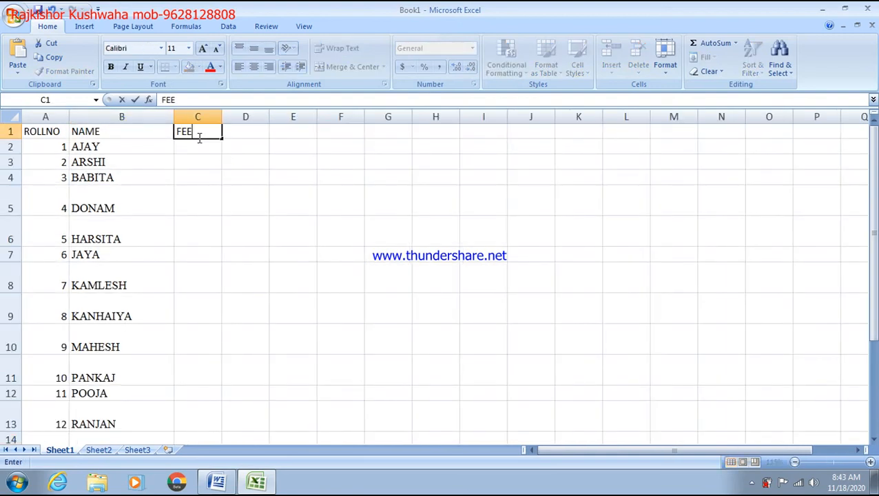
key(Return)
Fill the FEE column with amounts such as 1000, 434, 43, 546565, 6545 and 4343
text(1000)
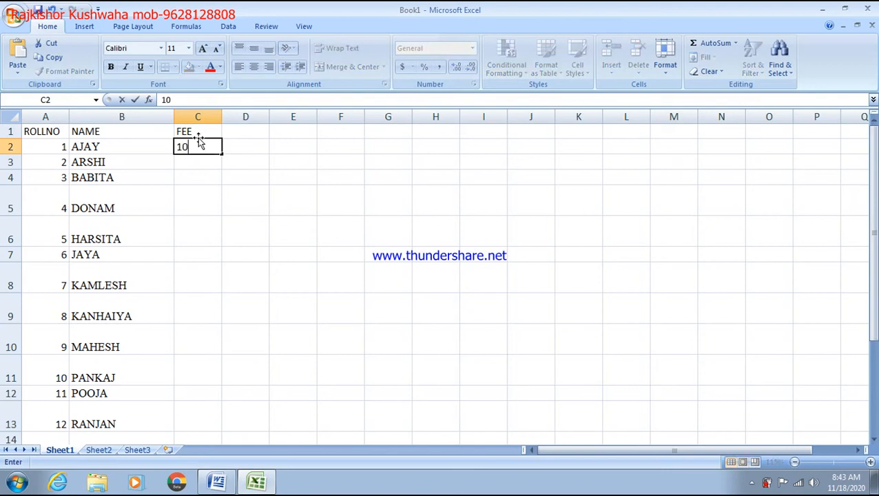
key(Return)
text(434)
key(Return)
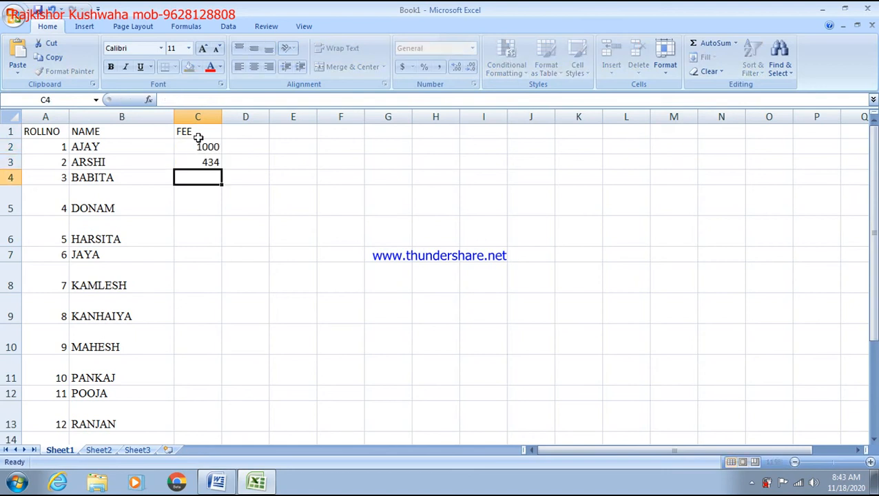
text(43)
key(Return)
text(546565)
key(Return)
text(6545)
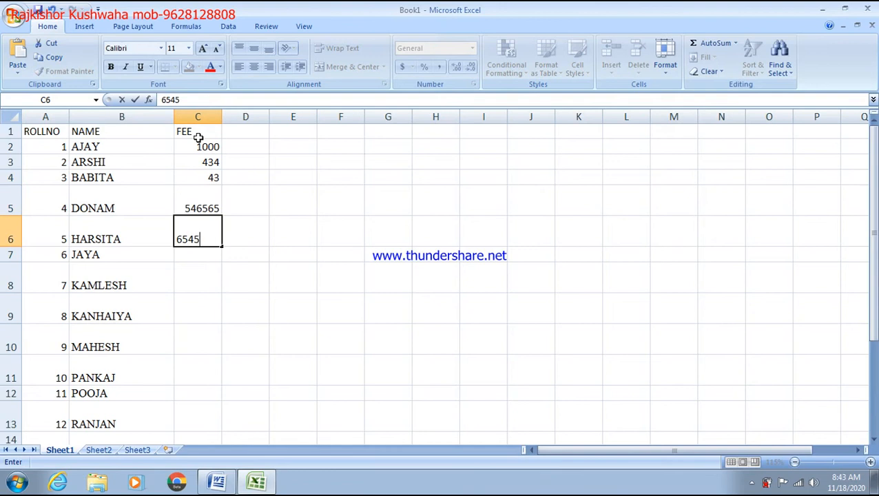
key(Return)
text(4343)
key(Return)
text(543 54)
key(Return)
key(Return)
text(4)
key(Return)
text(4654)
key(Return)
text(65 5)
key(Up)
Set MAHESH to 6000, KANHAIYA to 5000 and KAMLESH to 3000, then select the table
key(Up)
key(Up)
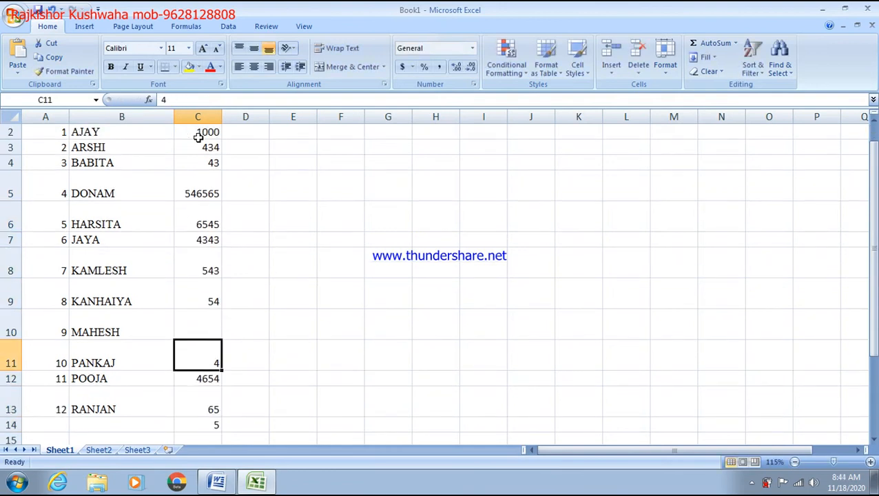
key(Up)
text(546)
key(Return)
key(Up)
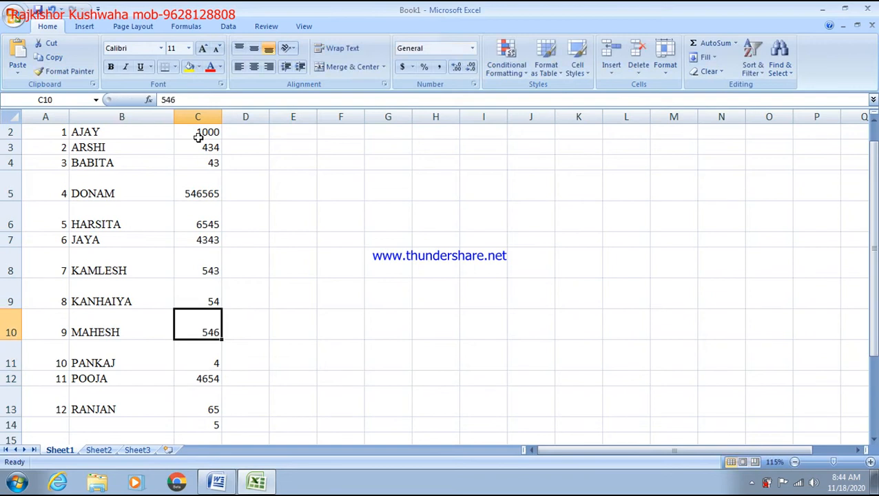
text(6000)
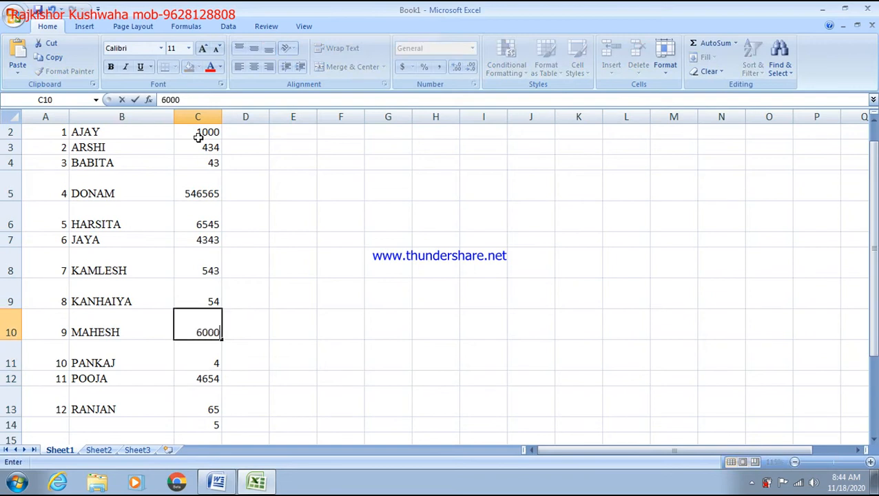
key(Up)
key(Up)
key(Down)
text(5000)
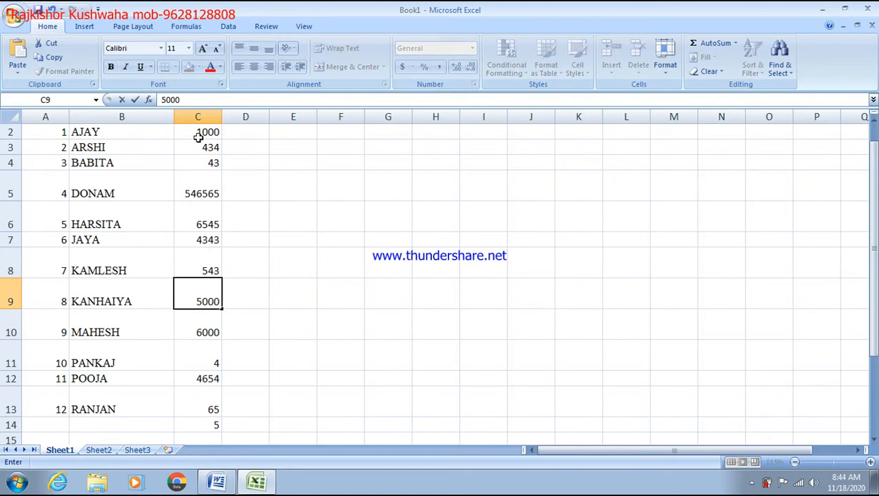
key(Up)
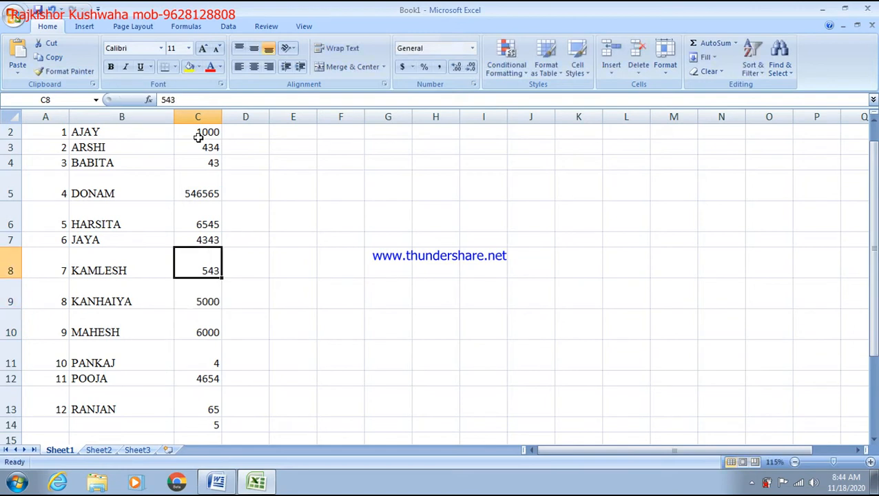
text(3000)
key(Up)
key(Up)
key(Up)
key(Up)
key(Up)
key(Up)
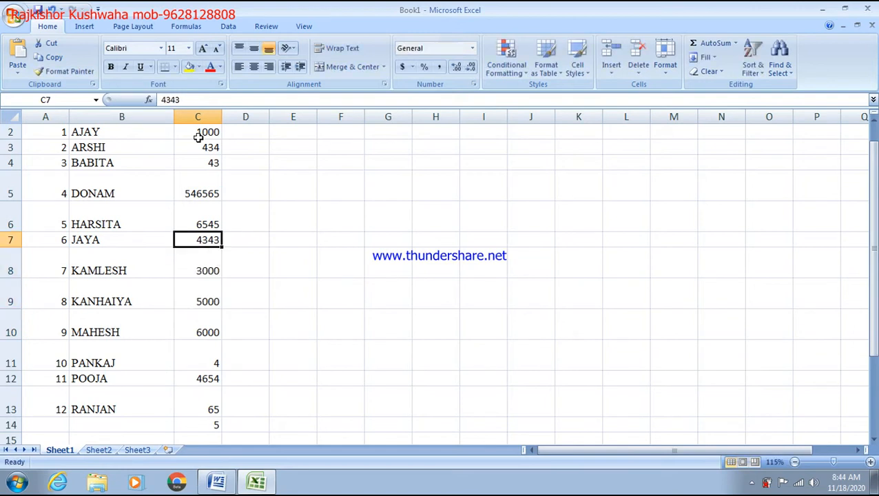
key(Up)
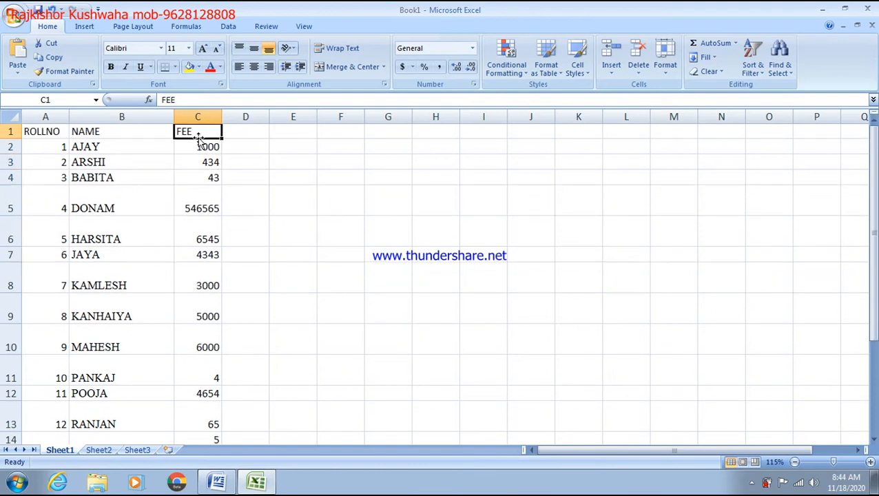
key(ctrl+a)
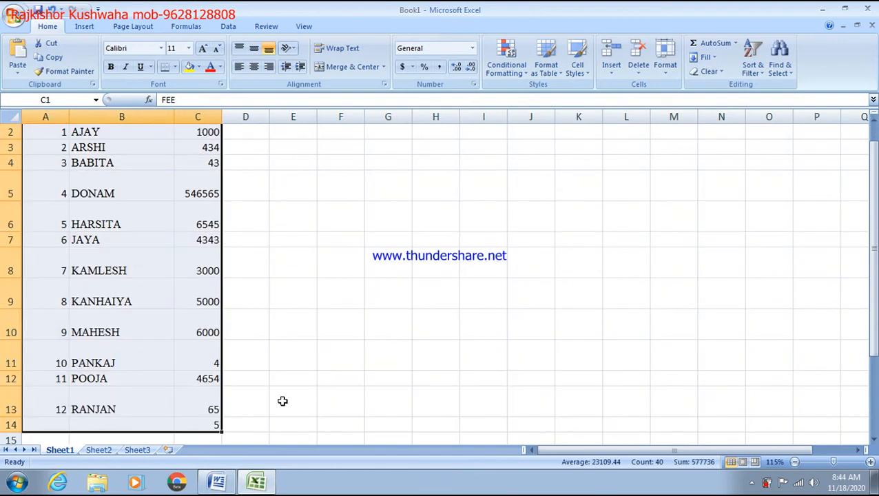
Custom-sort the table by FEE from smallest to largest, then click an empty cell
scroll(281, 288, up, 1)
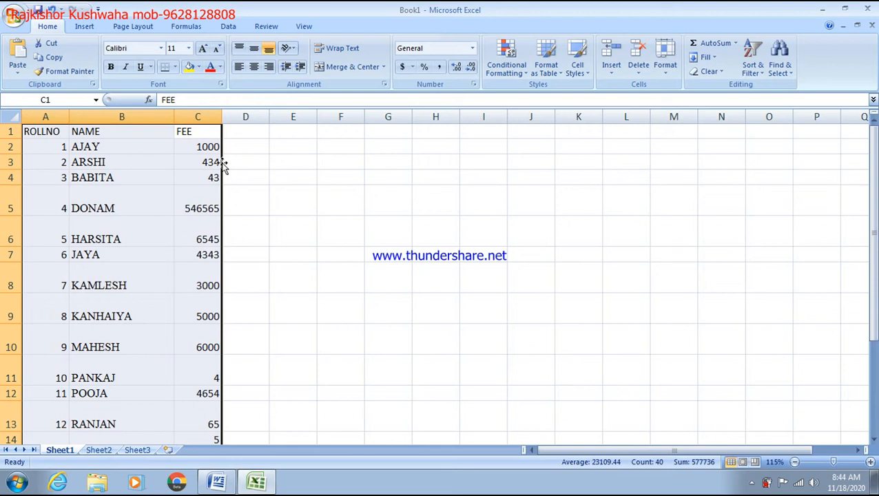
click(761, 73)
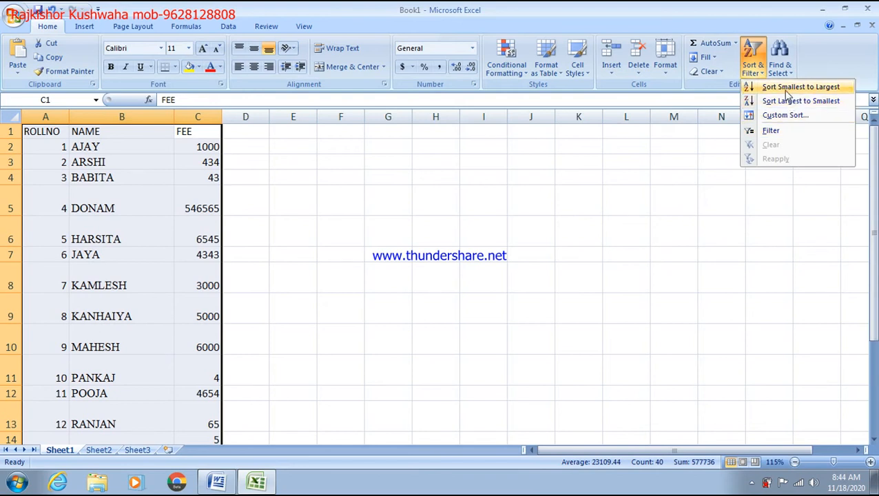
click(783, 118)
click(418, 182)
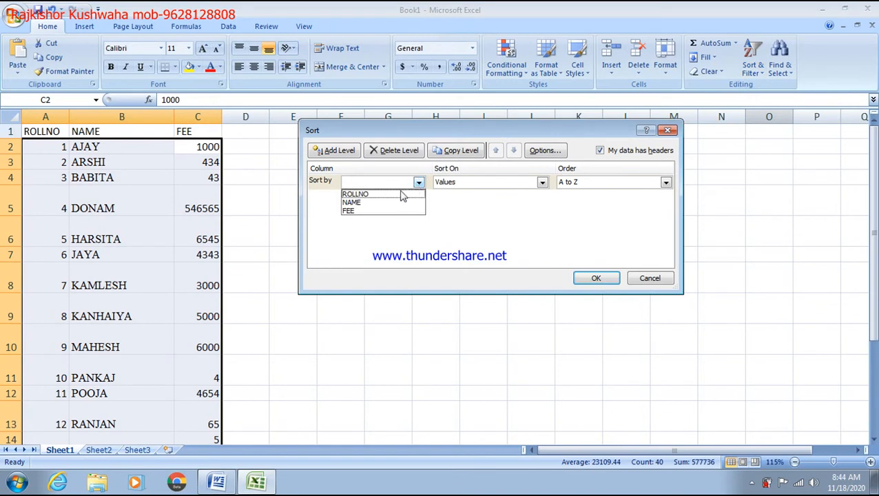
click(370, 214)
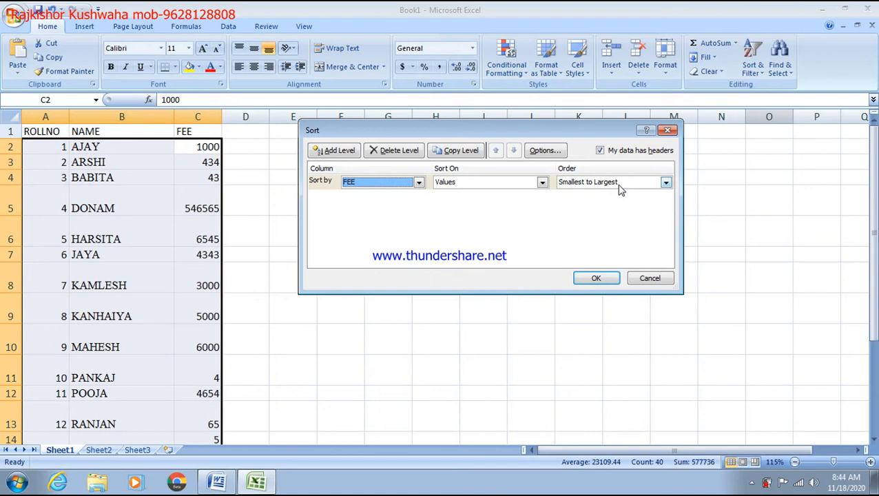
click(598, 279)
click(421, 269)
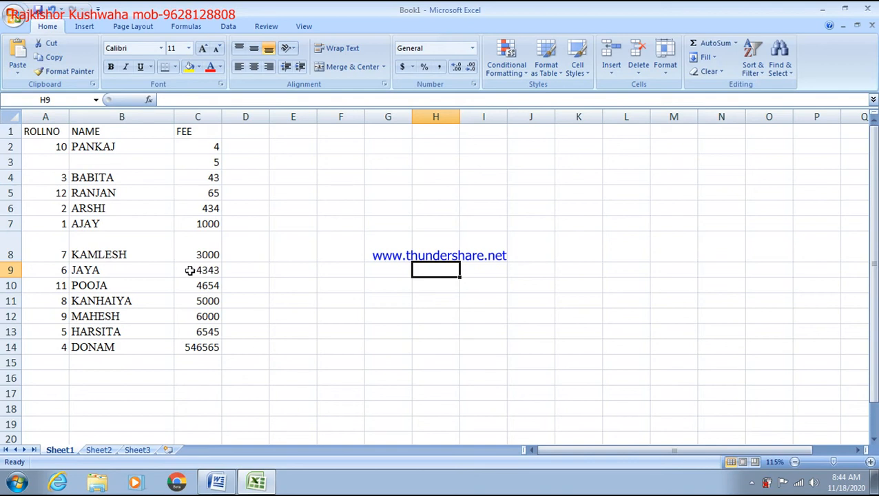
Close Excel without saving and scroll Word back up to the monitor types list
click(867, 9)
click(441, 273)
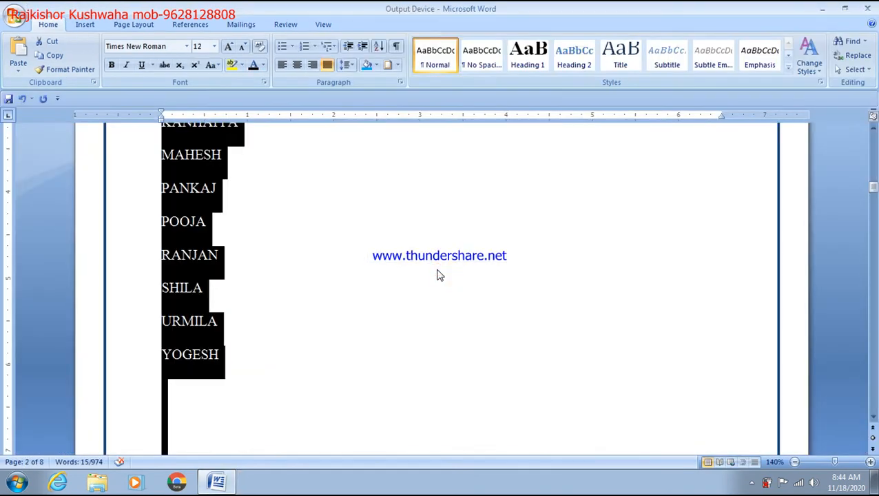
scroll(387, 256, up, 3)
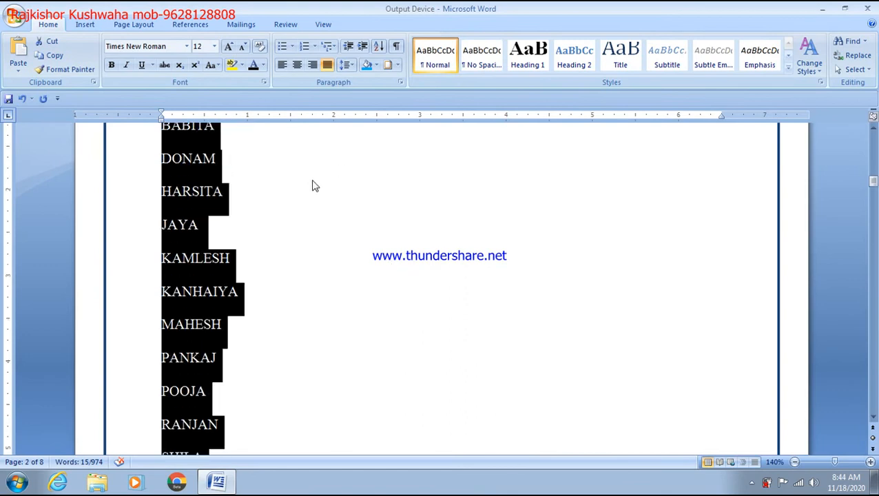
scroll(311, 185, up, 2)
click(280, 191)
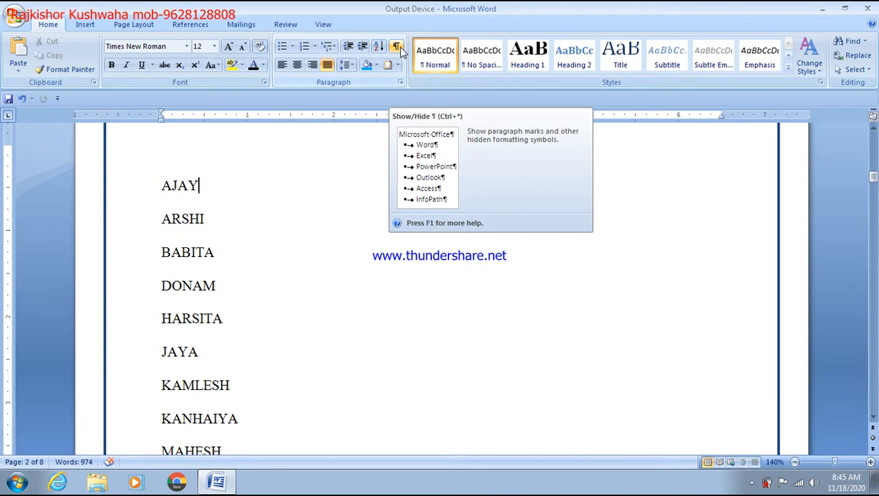
click(355, 303)
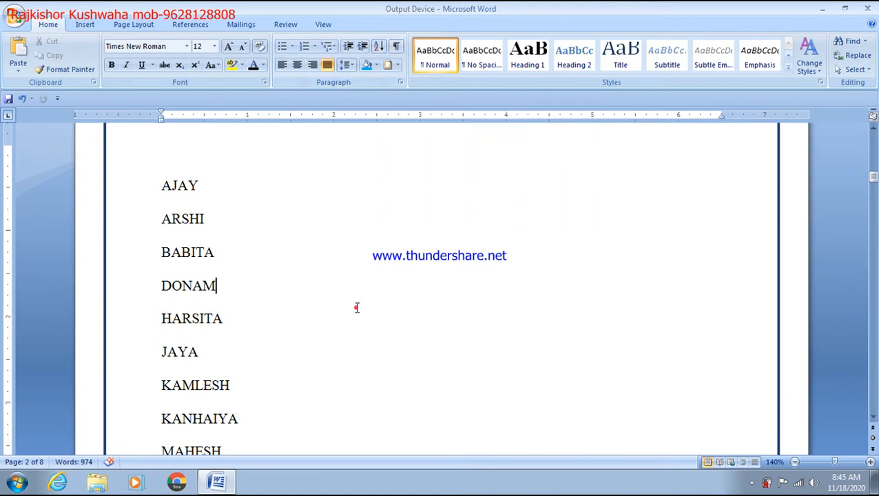
scroll(349, 281, up, 5)
scroll(350, 281, up, 8)
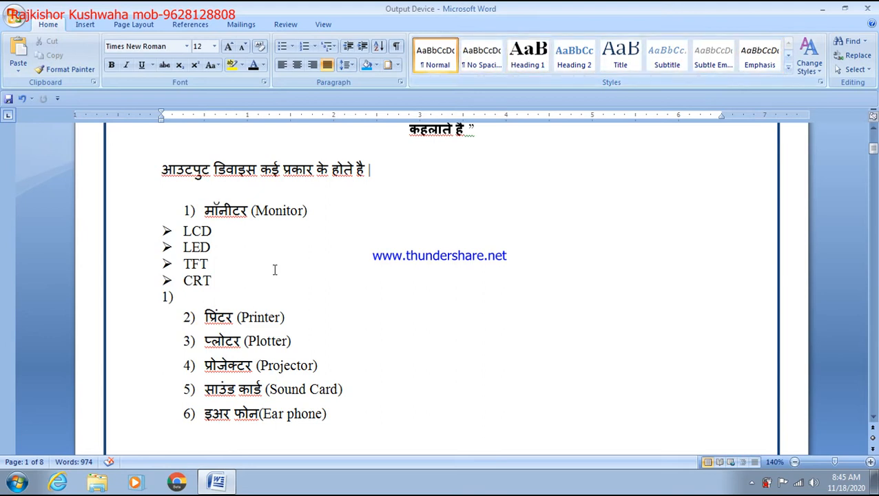
Add a large Heading 1 line of sample capitals after the CRT bullet
drag(227, 278, 185, 232)
click(190, 236)
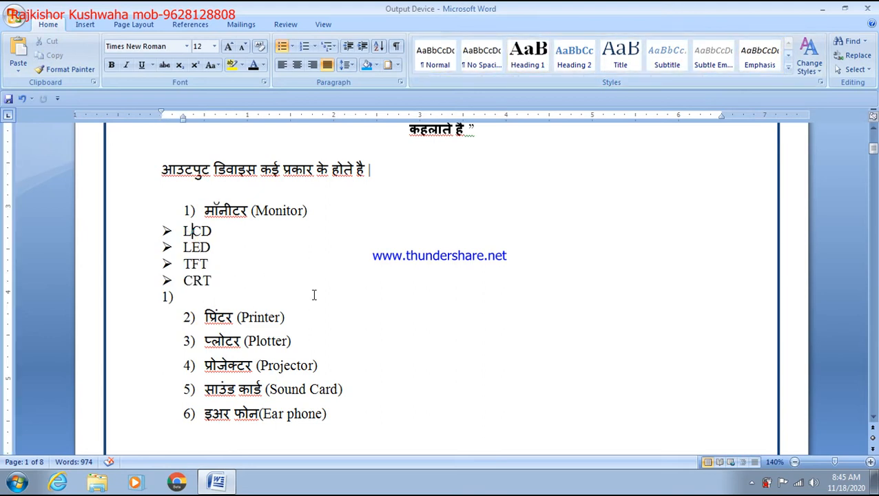
key(Return)
key(Return)
key(Return)
key(Return)
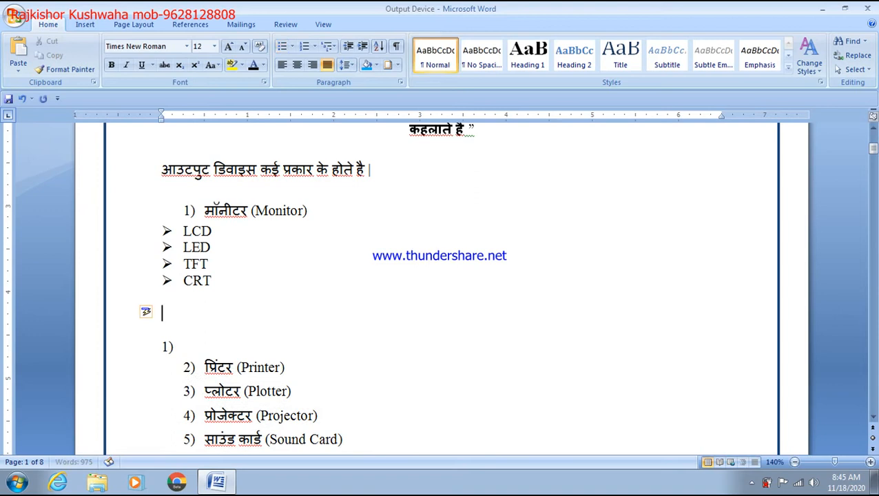
click(527, 55)
text(HDHKJHKGFJHKOJFGKHFGHJFGKHJ)
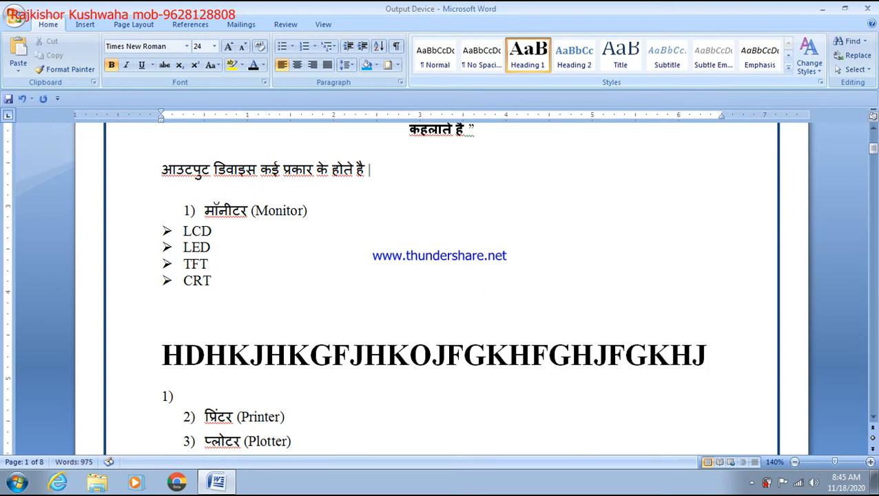
key(Return)
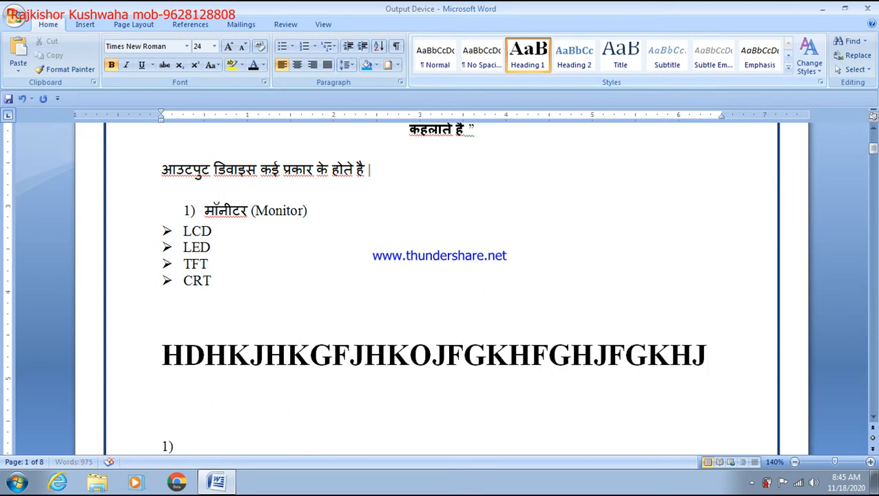
Add an italic Subtitle line followed by two plain Normal sample lines
click(666, 55)
text(HDHKPLPHLGPF)
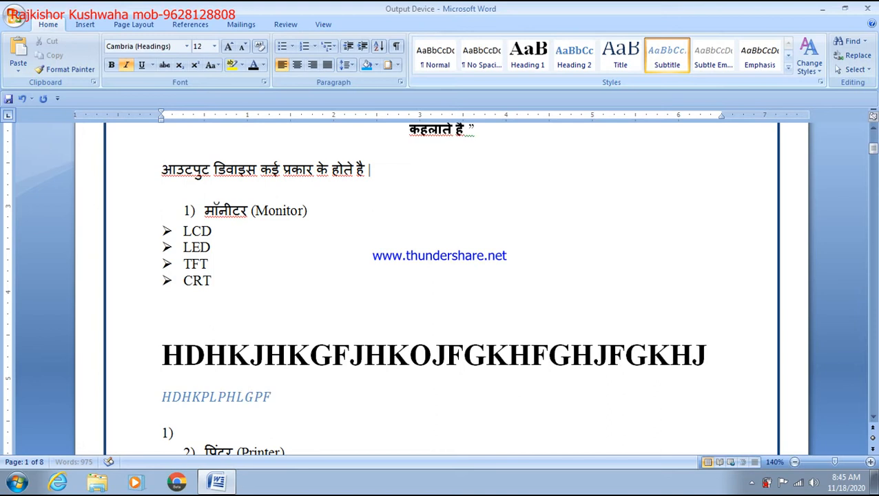
text(LHKPLFGKPLHKPLGFKHPLGKFPLHKPGLKHPLGKFH)
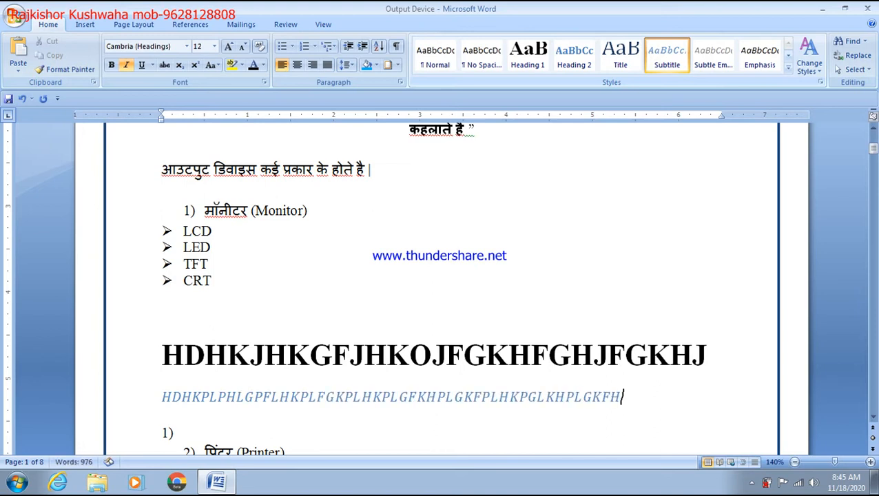
key(Return)
text(HLHK;LFGKLHKF)
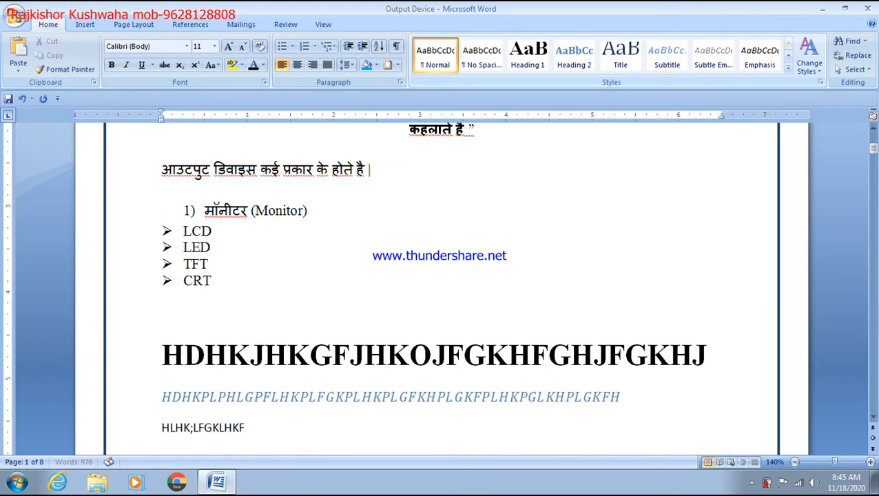
text(;GLKH;LFGKHK;GFL)
key(Return)
text(HG[F;KHK)
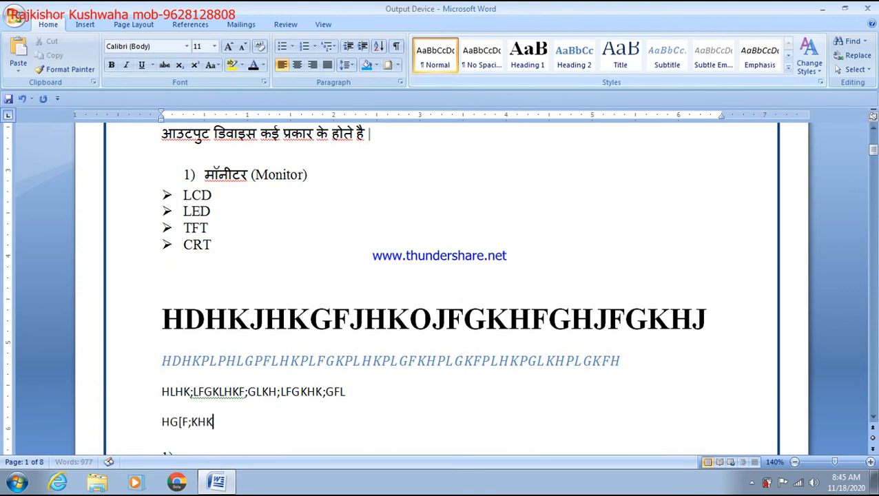
text(GF[;HL[HKL[FG)
Add a second Heading 1 line with an italic Subtitle line beneath it
key(Return)
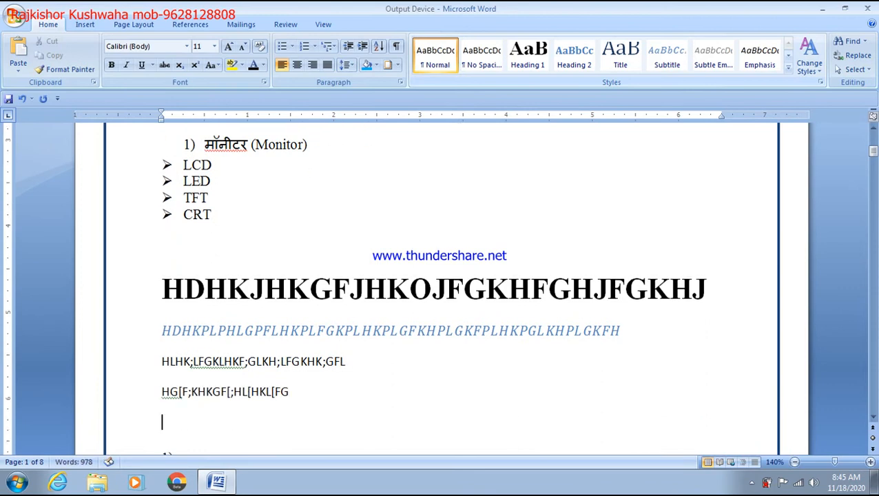
click(528, 55)
text(HFGHJKOFGJKH)
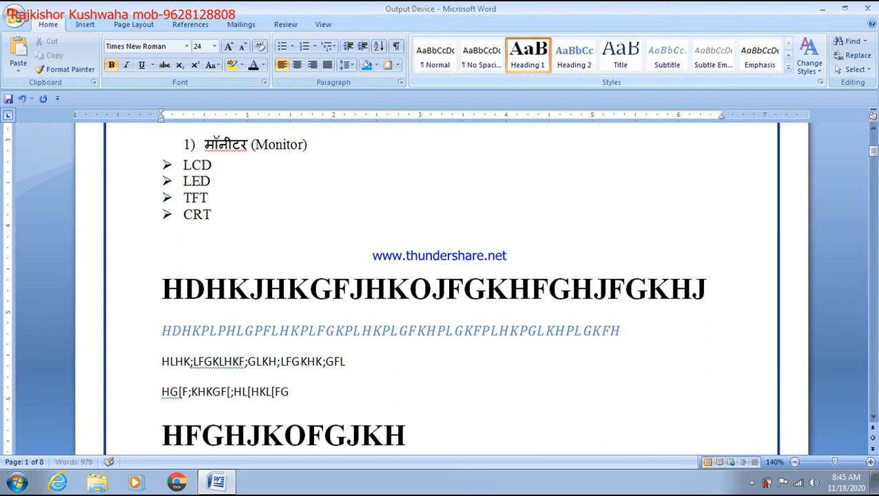
text(JGKFJHKGFJHKJFGK)
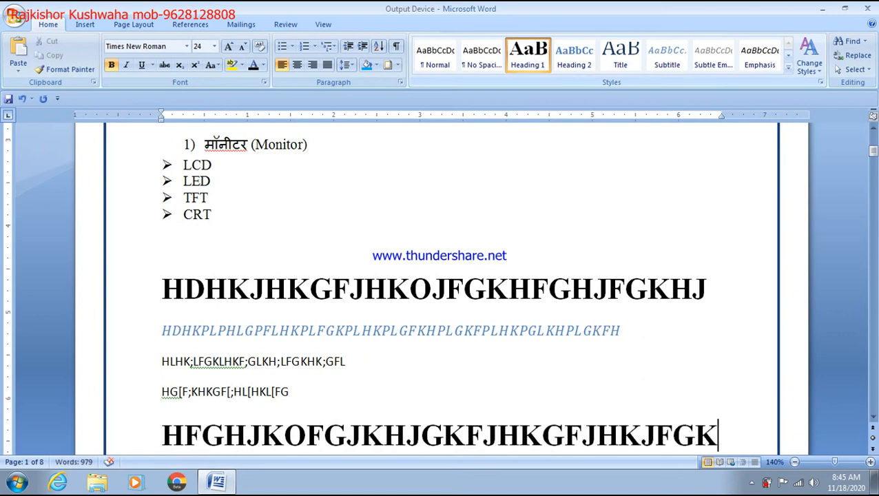
key(Return)
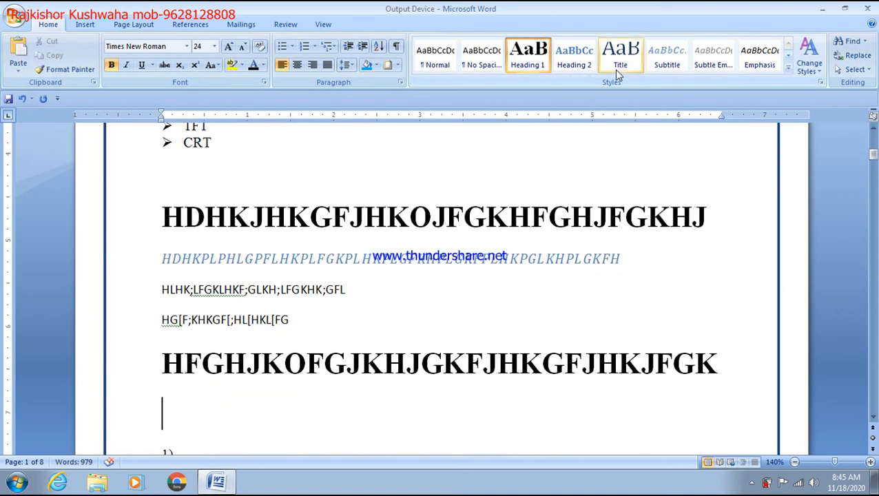
click(667, 59)
text(HFGHFGLHPGFPHPFGHPIPOYITOPYIPOTIYPOITPOYI)
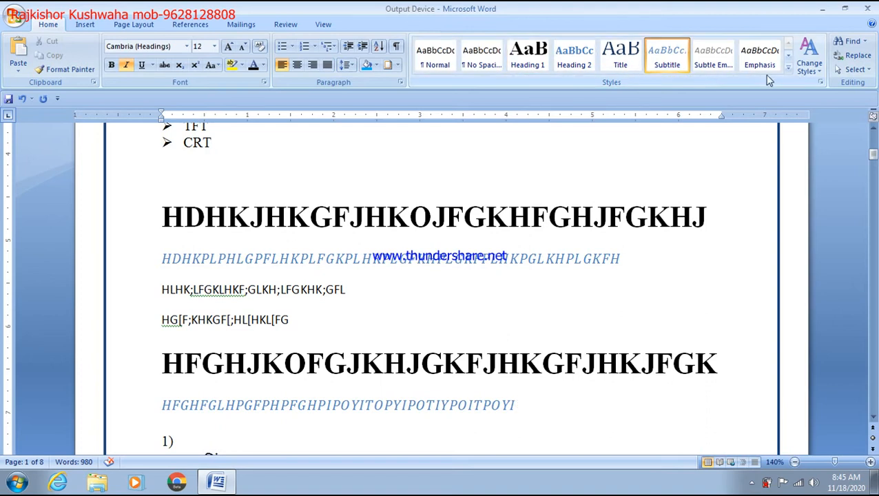
scroll(277, 249, up, 3)
click(247, 299)
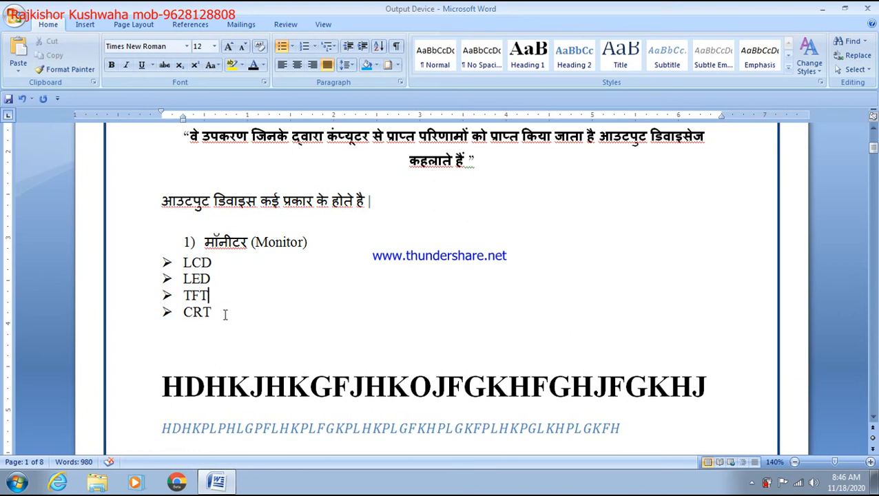
Apply the Aspect theme colours and type OOJHGKOKGFHG on a new plain line after CRT
key(Return)
key(Return)
key(Return)
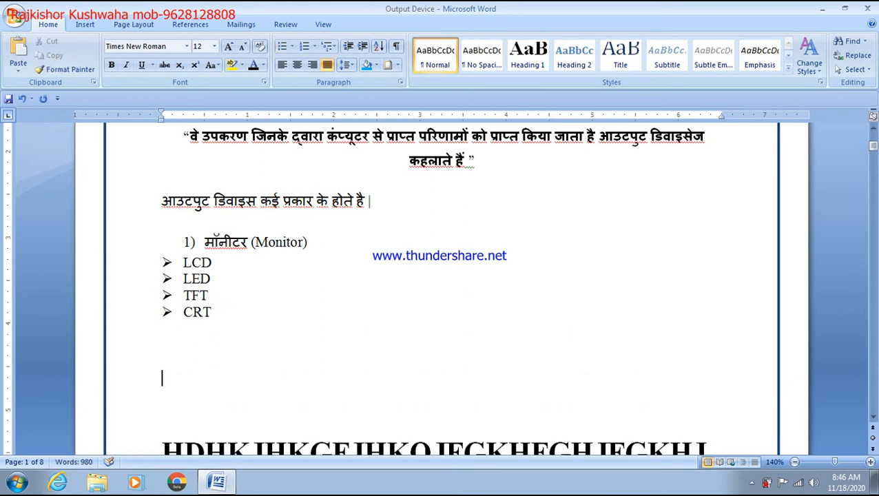
click(815, 73)
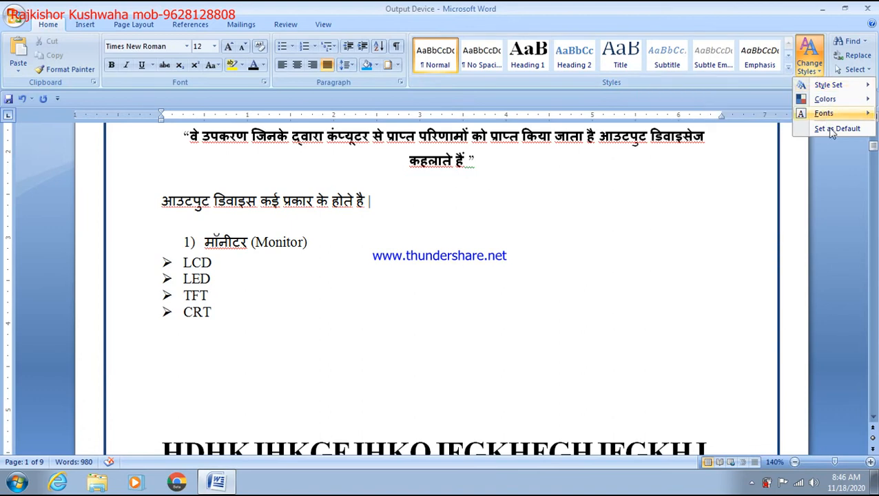
mouse_move(810, 121)
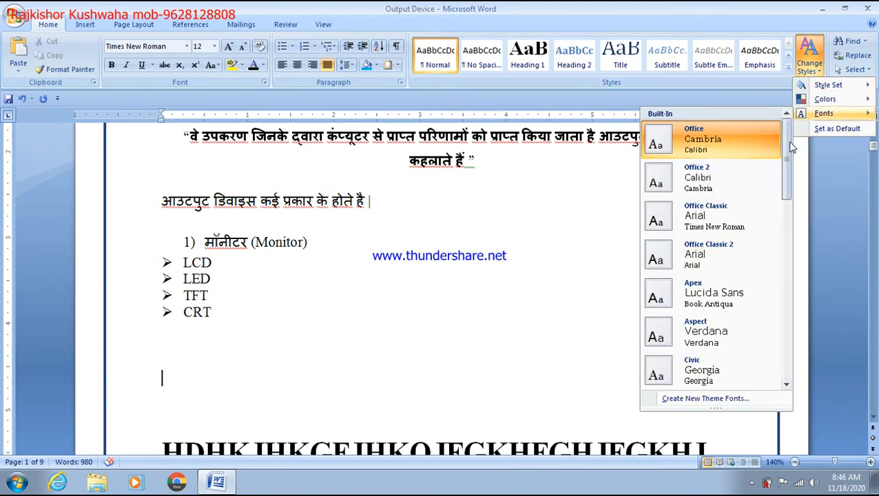
mouse_move(823, 91)
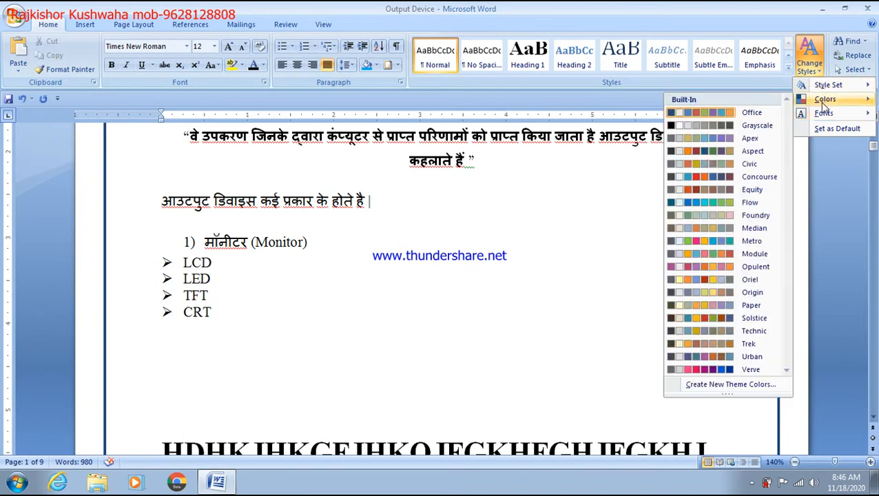
click(691, 151)
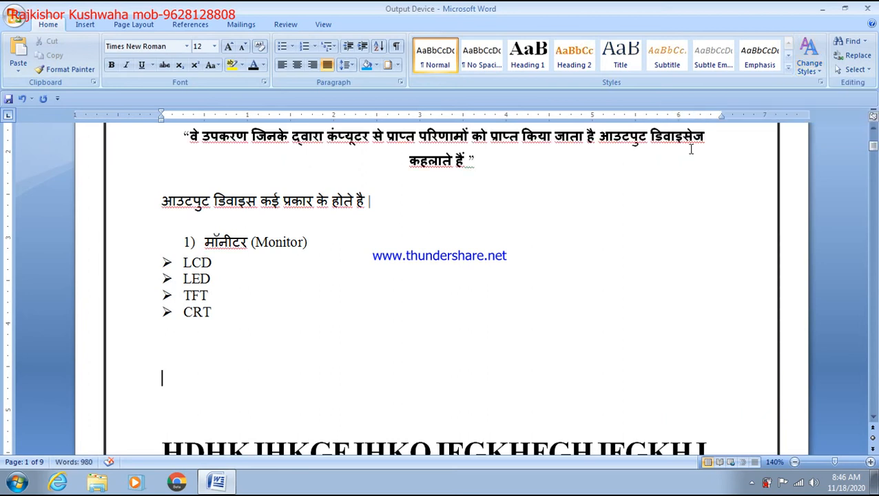
text(OOJHGKOKGFHG)
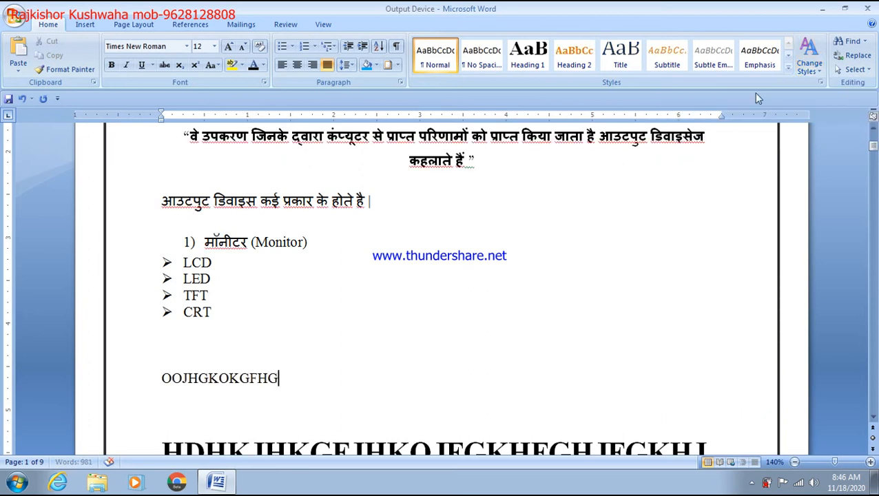
Apply the Formal style set and type test text UTYUYUUY and UYUTU in No Spacing style
click(819, 82)
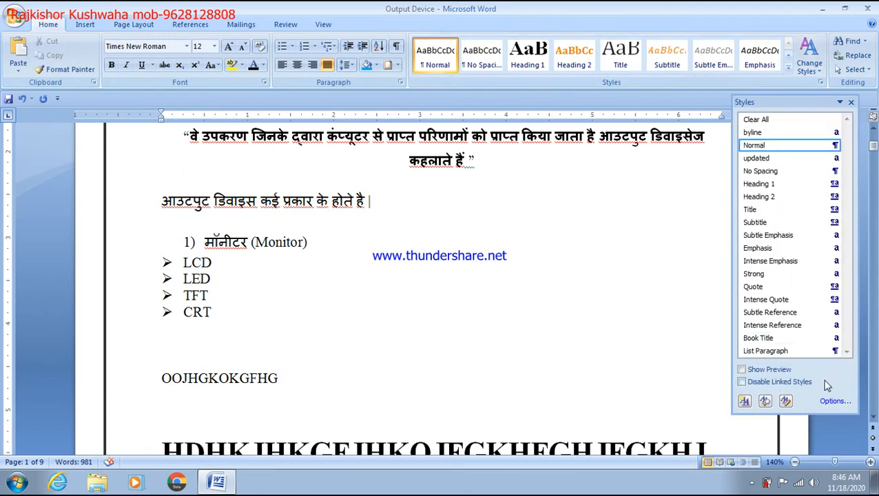
click(816, 72)
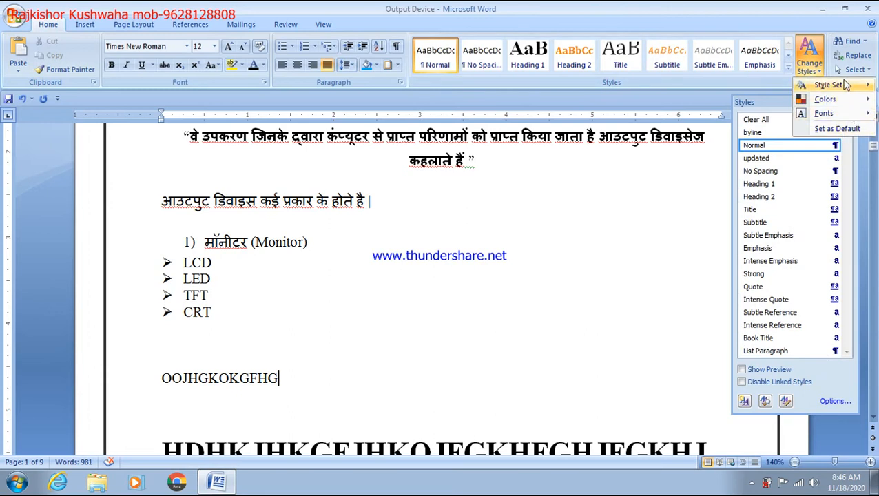
mouse_move(842, 85)
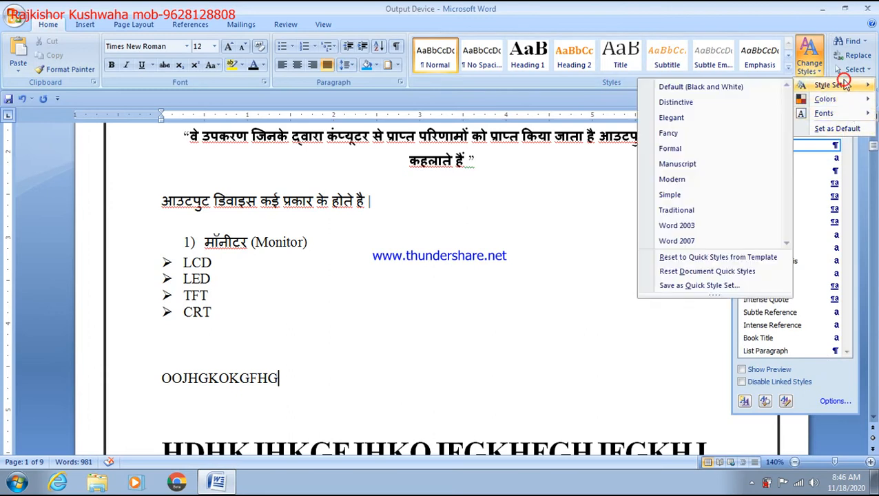
click(693, 150)
text(UTYUYUUY)
click(761, 171)
text(UYUTU)
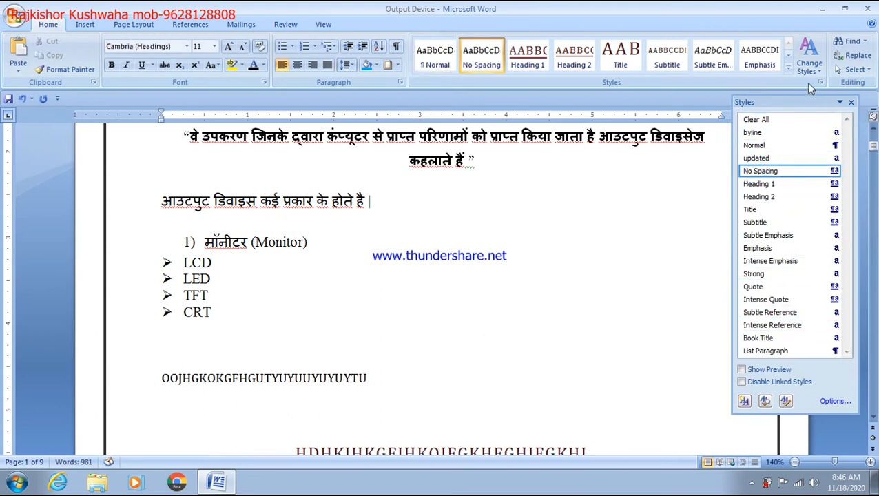
Change the document's theme fonts to Franklin Gothic
click(807, 61)
click(847, 128)
click(811, 65)
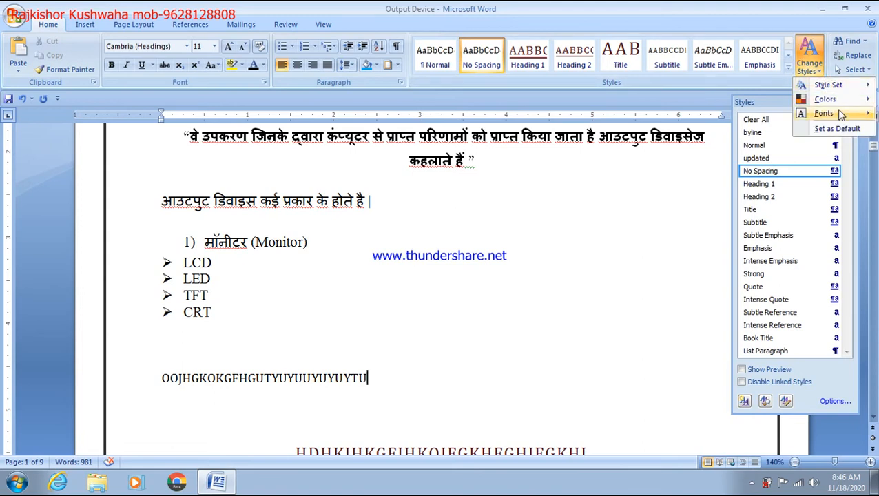
mouse_move(852, 115)
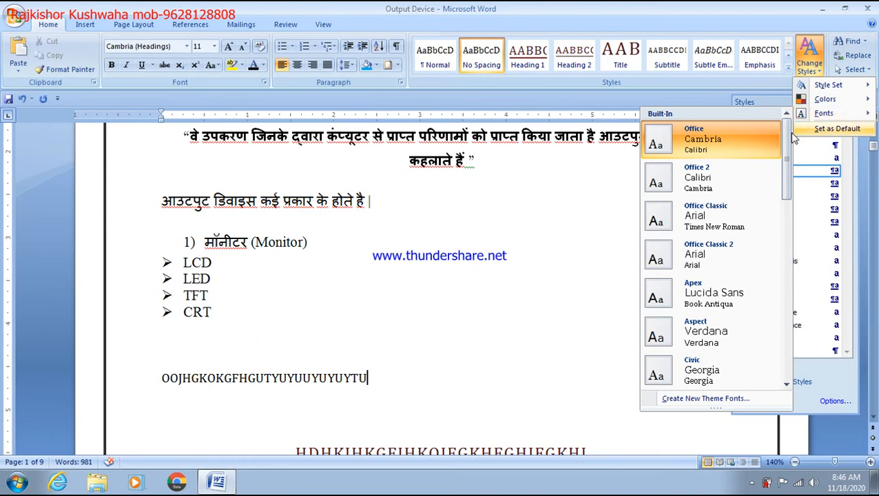
scroll(720, 267, down, 3)
scroll(720, 265, down, 3)
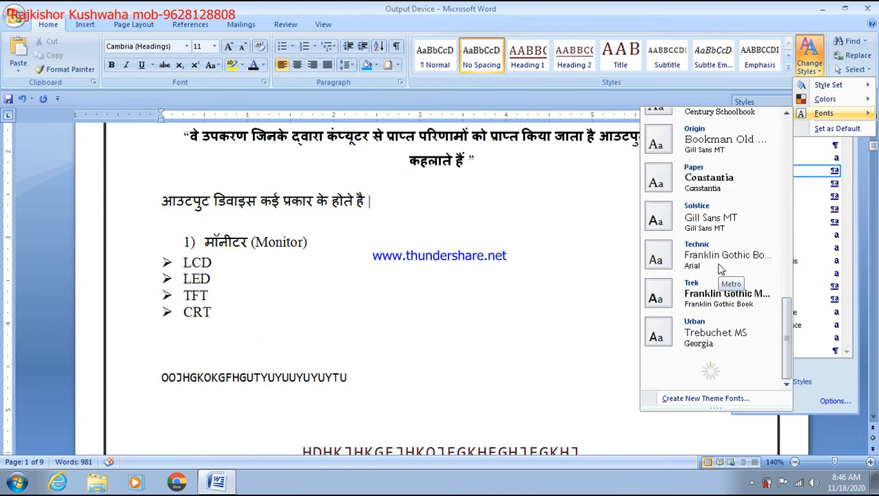
click(721, 253)
Type WETRJEKOTROEKTOREO, a backslash line and an italic Subtle Emphasis RWETREYT line
text(WETRJEKOTROEKTOREO)
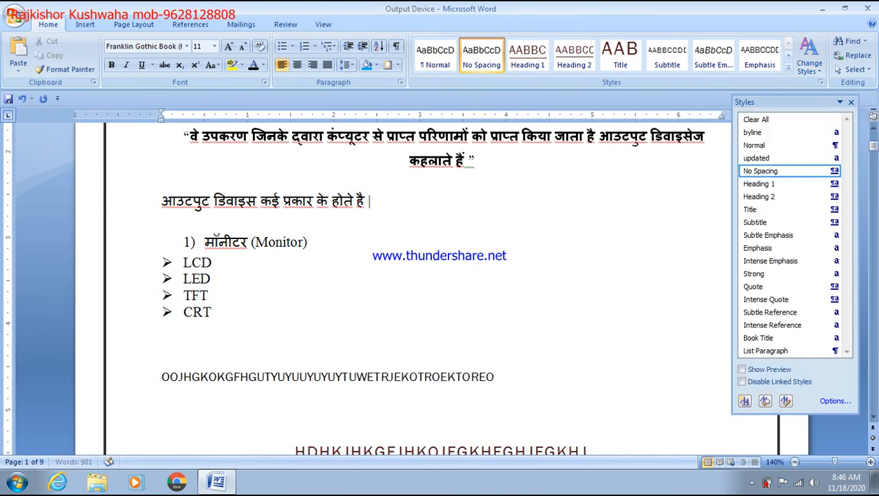
key(Return)
text(\)
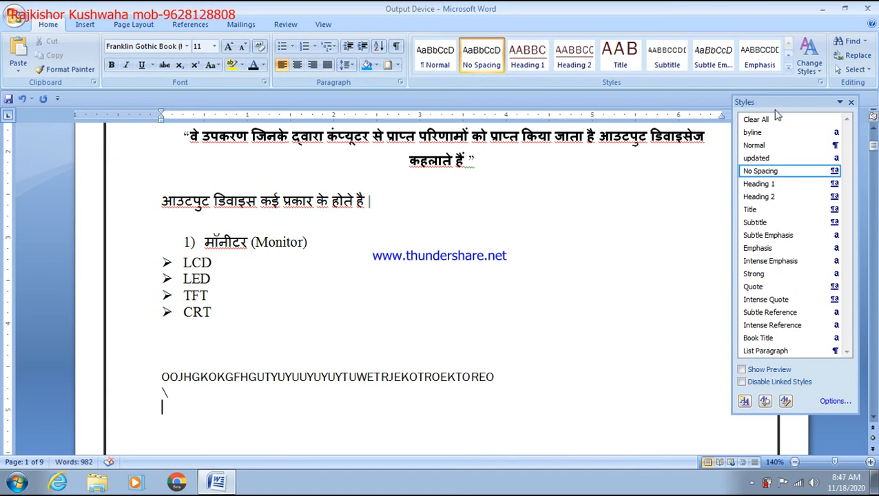
click(712, 55)
text(RWETREYT)
key(Return)
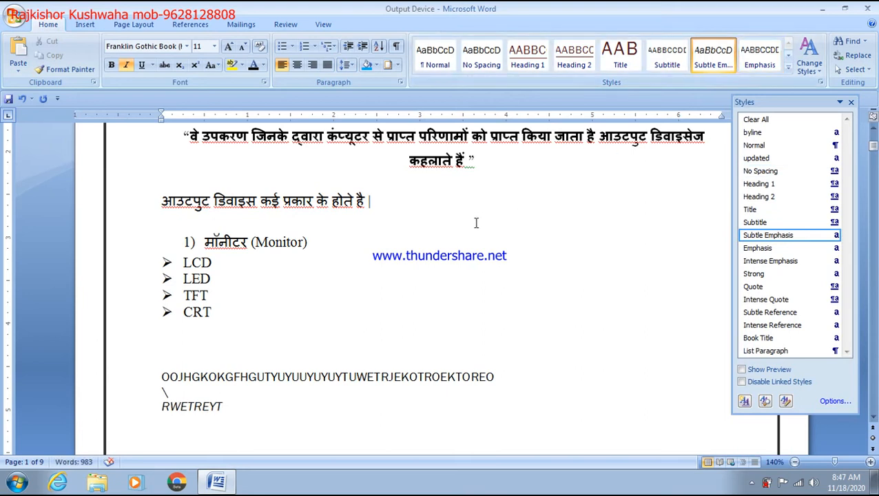
click(611, 160)
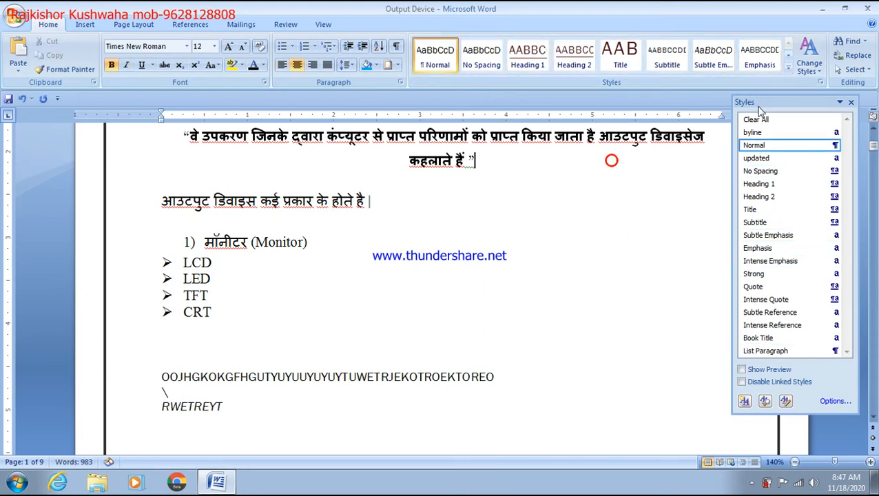
click(850, 101)
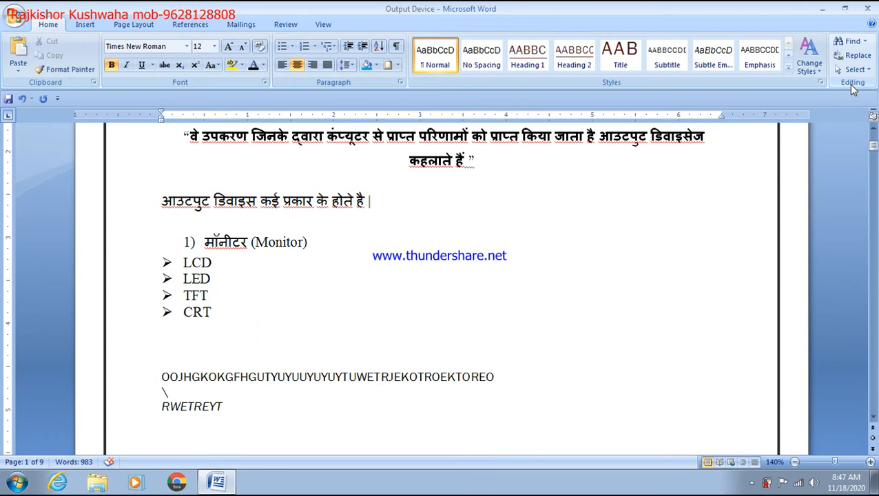
Delete the practice lines, including the YIPOTIYPOITPOYI line and blank lines
scroll(700, 217, down, 3)
scroll(314, 221, down, 2)
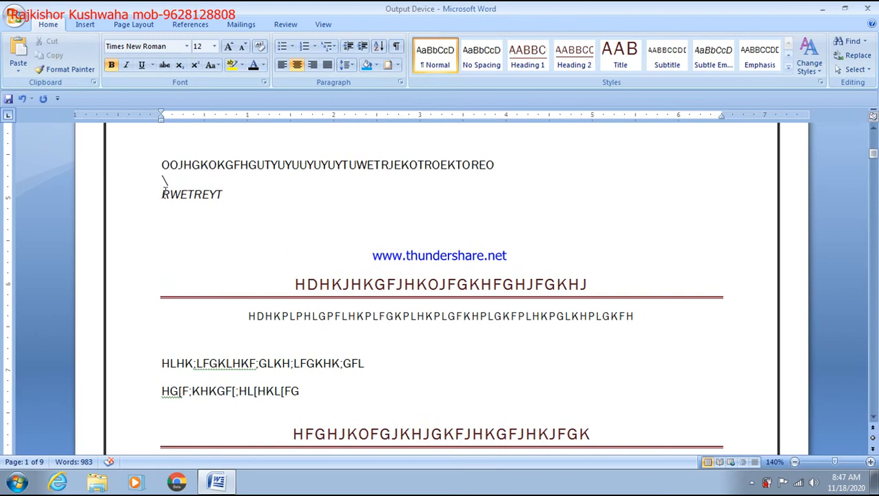
drag(161, 164, 494, 462)
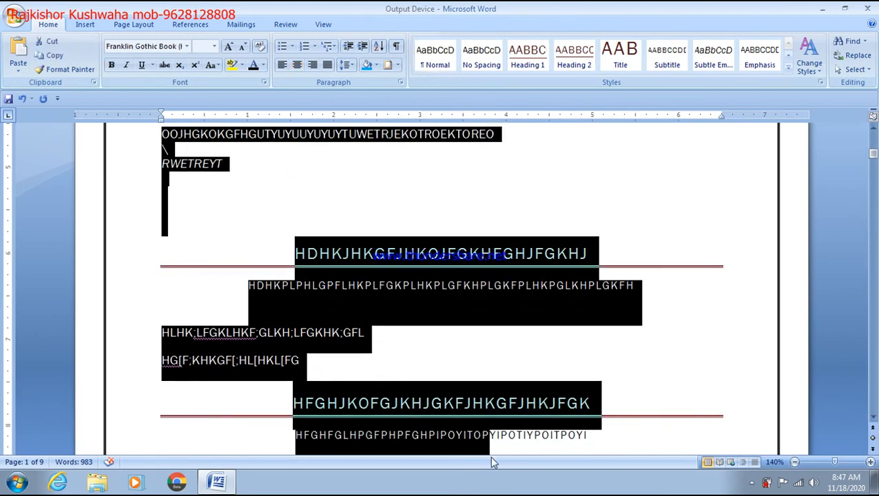
key(Delete)
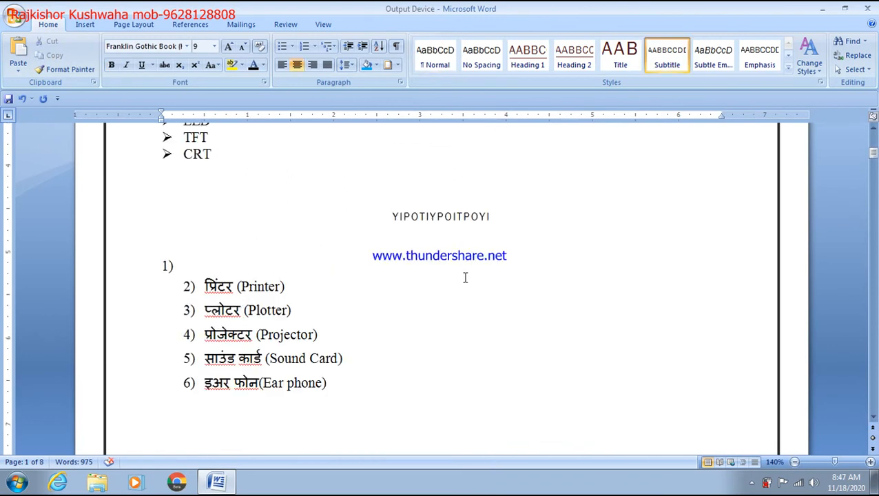
drag(465, 276, 384, 201)
key(Delete)
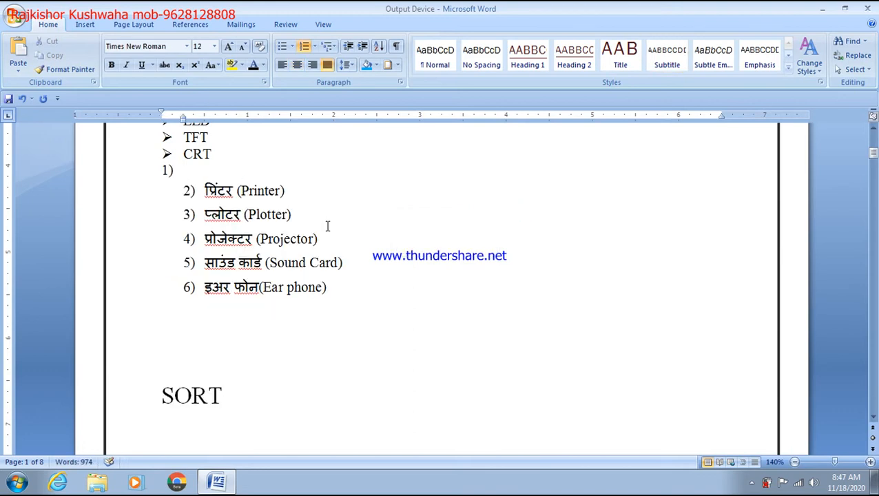
Delete the Monitor section through the CRT bullet and leave a blank line above Printer
click(165, 150)
drag(165, 150, 207, 119)
click(296, 298)
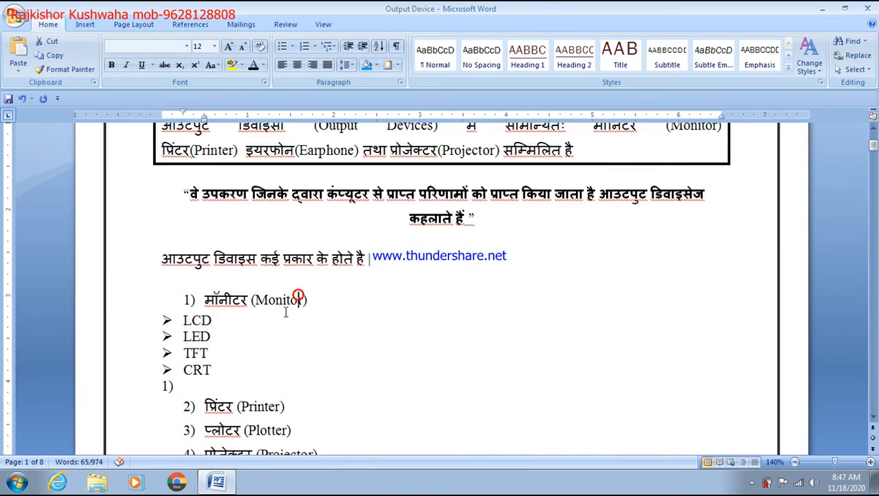
click(245, 373)
drag(245, 373, 137, 261)
key(Delete)
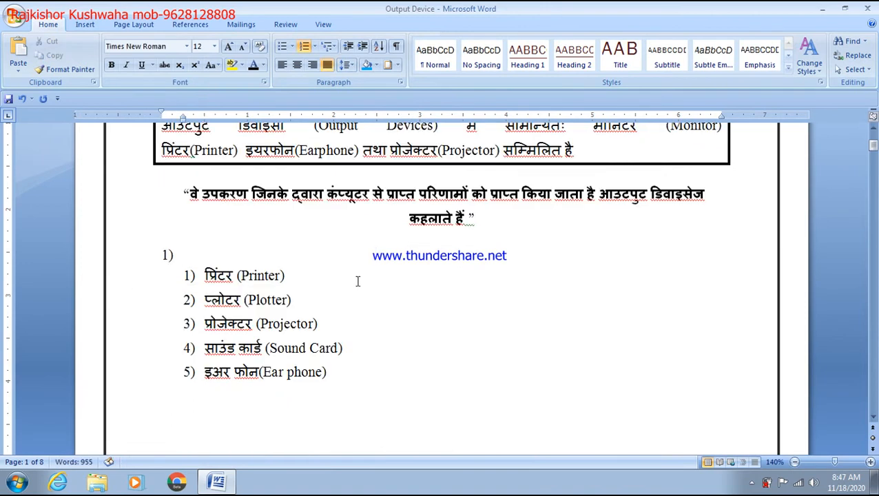
key(Return)
key(Return)
key(Return)
key(Return)
key(Return)
key(Return)
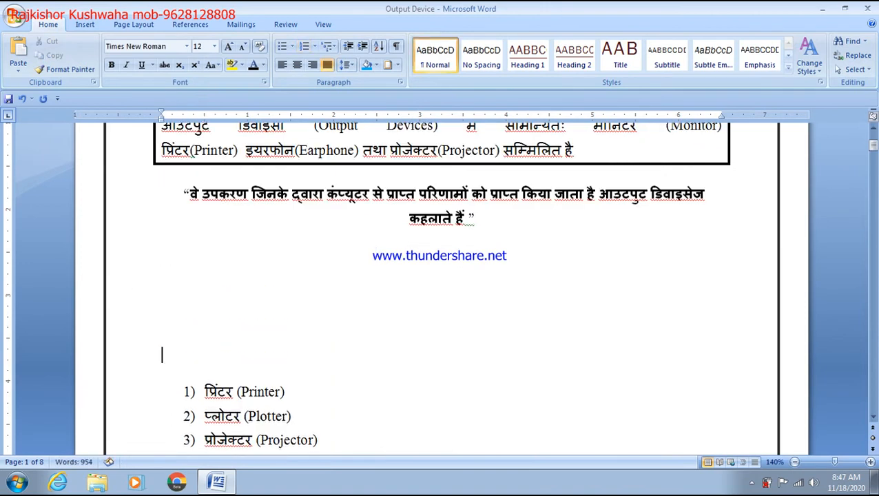
click(210, 301)
text(EDIRING)
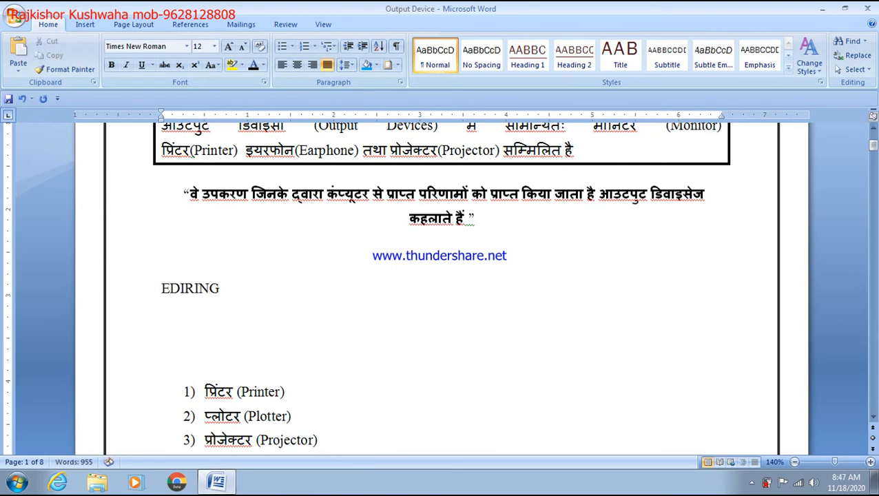
key(BackSpace)
key(BackSpace)
key(BackSpace)
key(BackSpace)
text(ITINF)
key(BackSpace)
text(G OPTION)
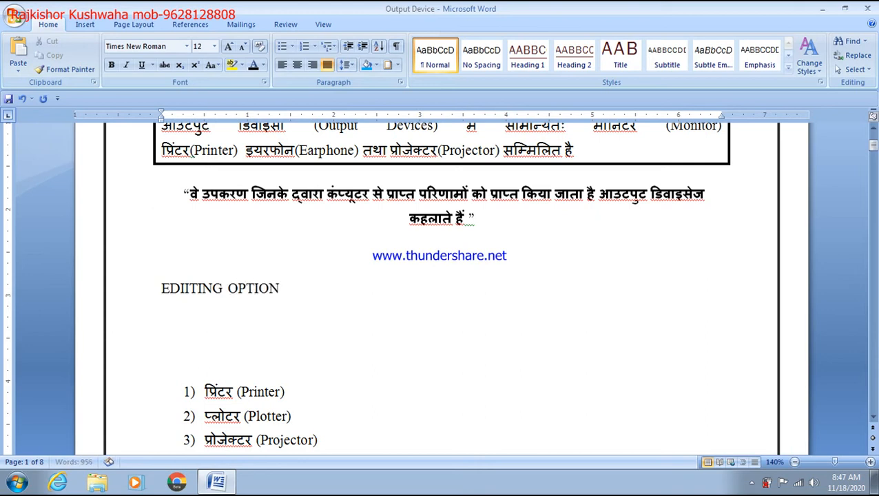
text( IS)
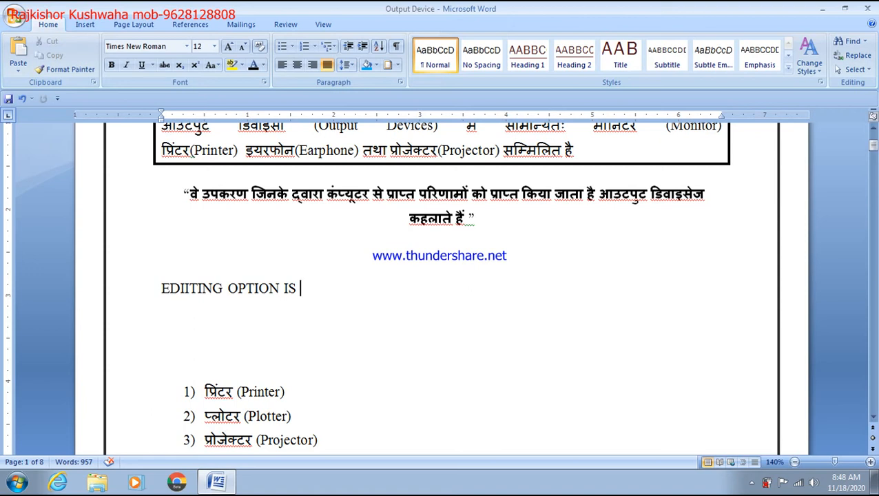
key(Return)
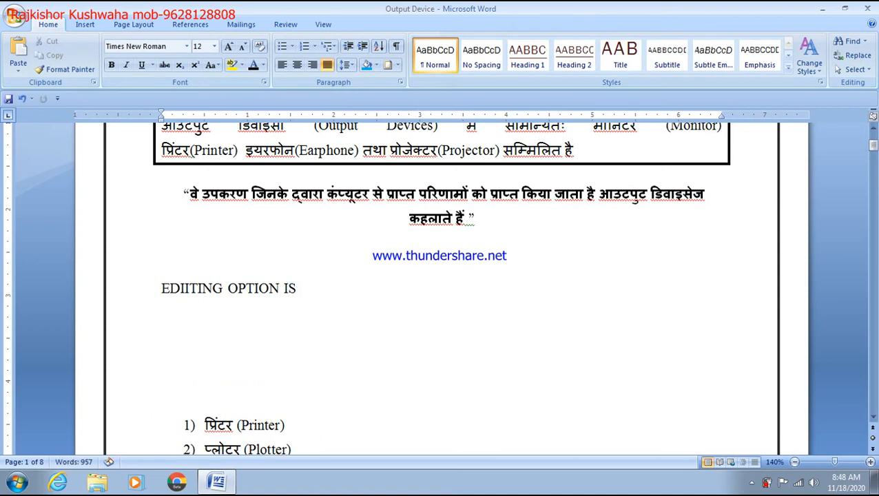
text(SWLECT)
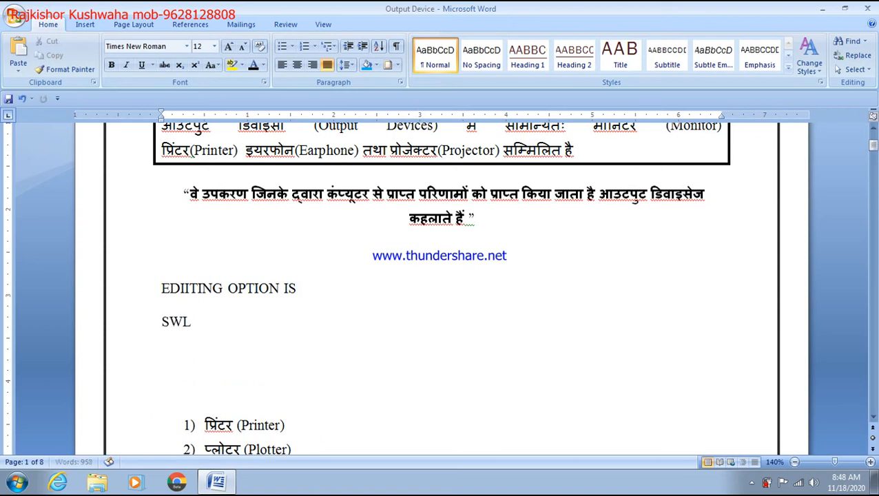
key(BackSpace)
key(BackSpace)
key(BackSpace)
key(BackSpace)
key(BackSpace)
key(BackSpace)
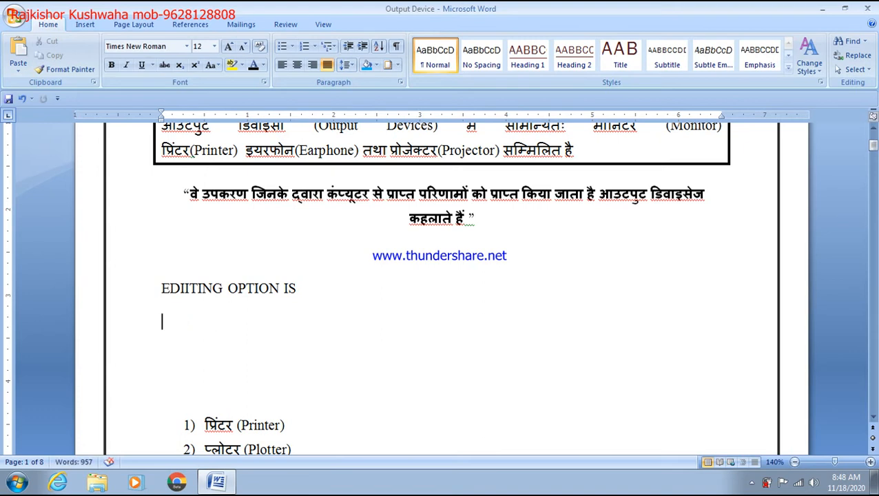
Start a numbered list with SELECT ALL = CTRL+A and begin a FIND item
click(308, 47)
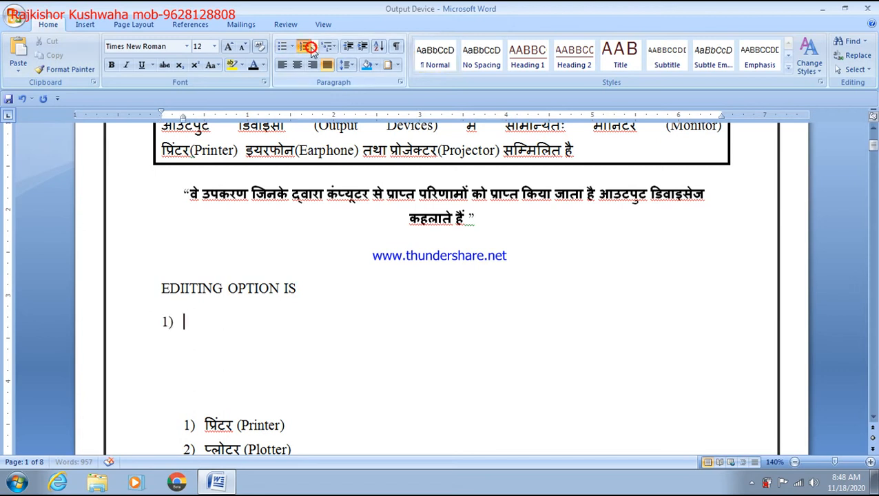
text(SELECT ALL =)
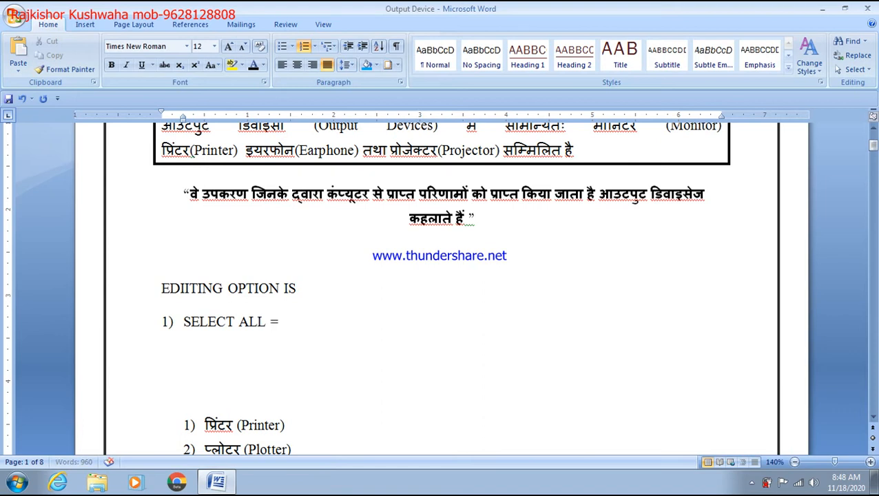
text( CTRL+A)
key(Return)
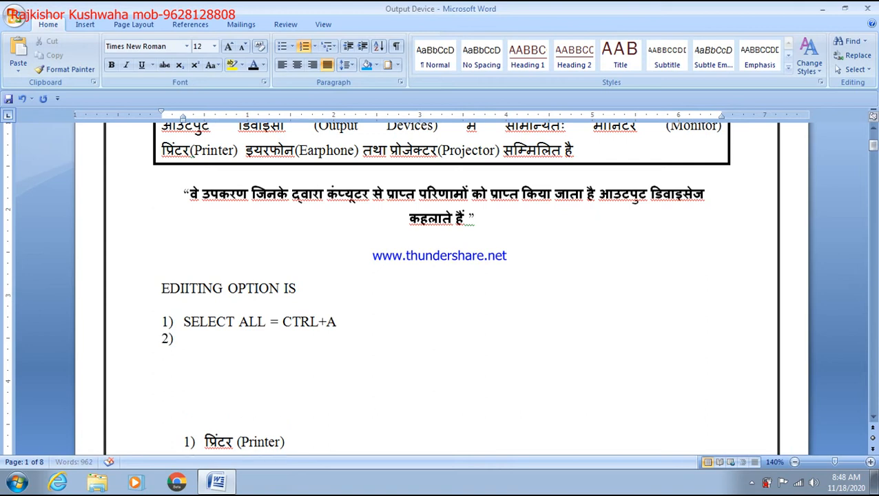
text(FIND)
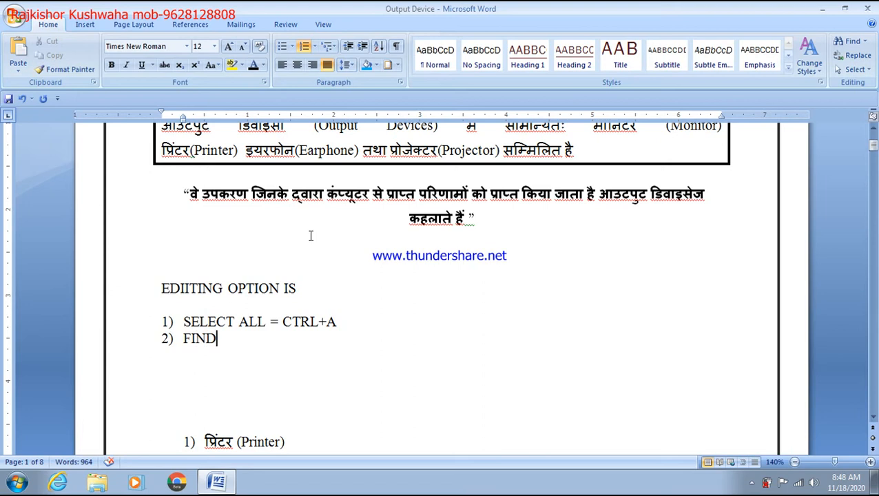
Complete the second item as FIND= CTRL+F, showing the Find box along the way
drag(282, 322, 338, 330)
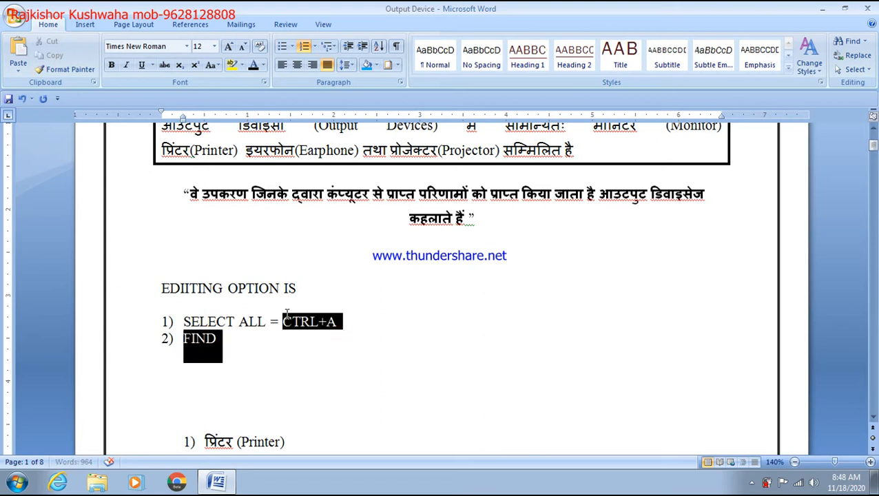
drag(283, 321, 361, 324)
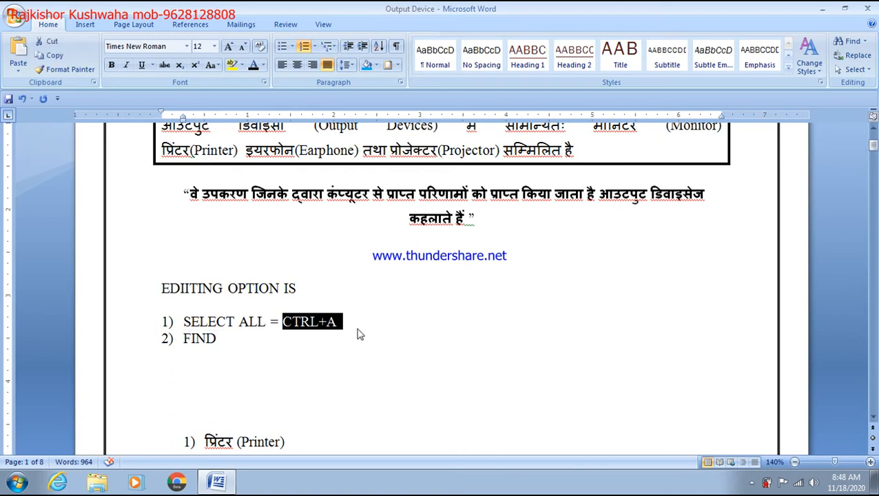
click(282, 339)
text(=)
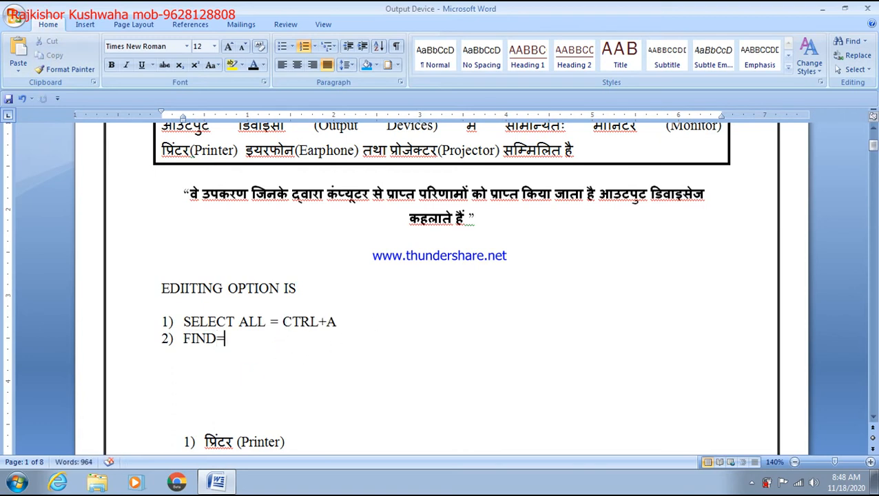
key(ctrl+f)
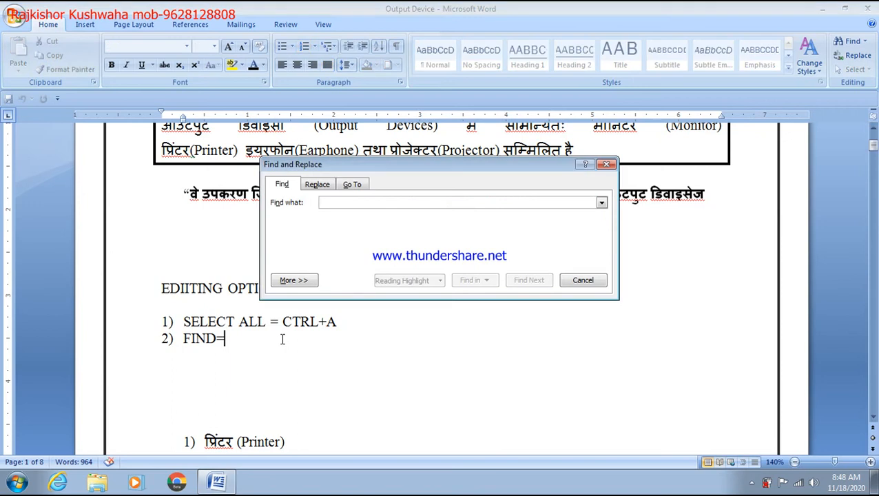
key(Escape)
drag(369, 319, 282, 318)
key(ctrl+c)
click(260, 338)
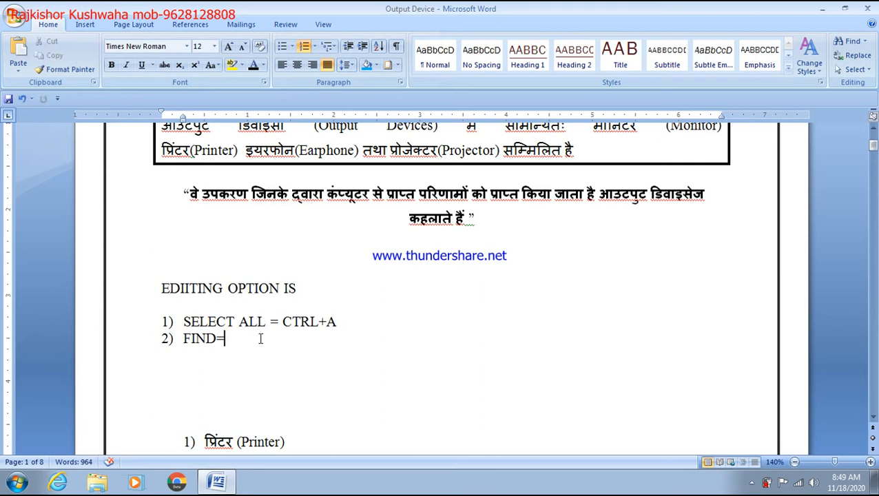
key(ctrl+v)
key(BackSpace)
text(F)
key(Return)
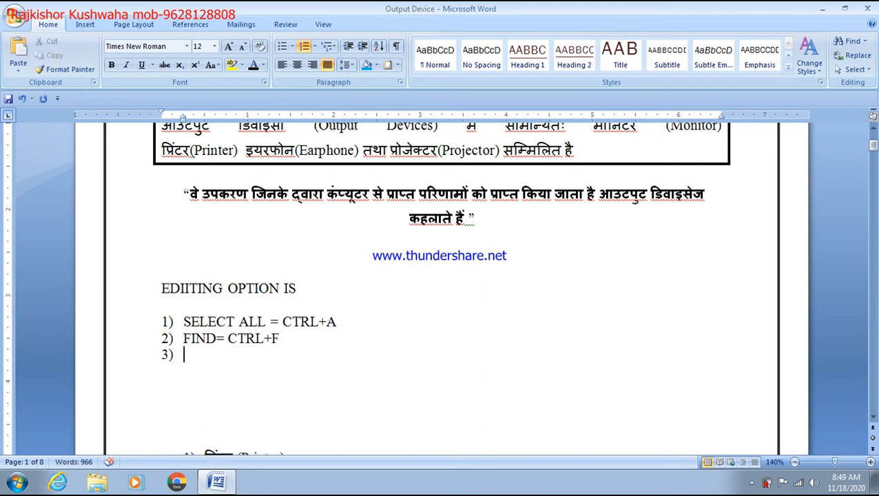
Add the third item REPLACE= CTRL+H
text(REPAL)
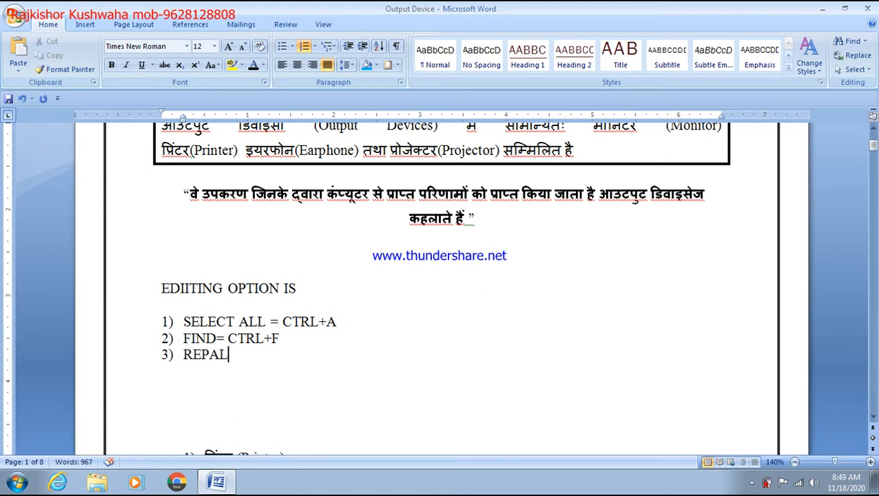
key(BackSpace)
key(BackSpace)
text(LACE= CTRL+A)
key(BackSpace)
text(H)
key(Return)
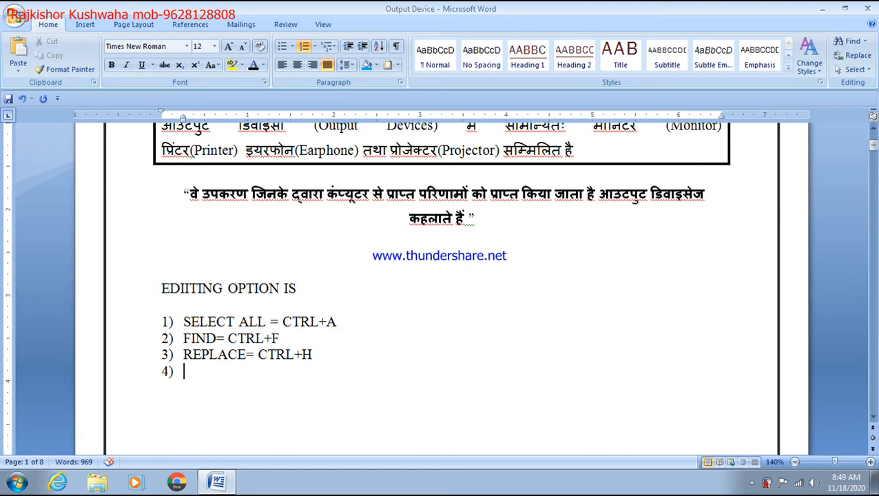
Add the fourth item GOTO- CTRL+ after showing the Go To dialog
text(GOTO)
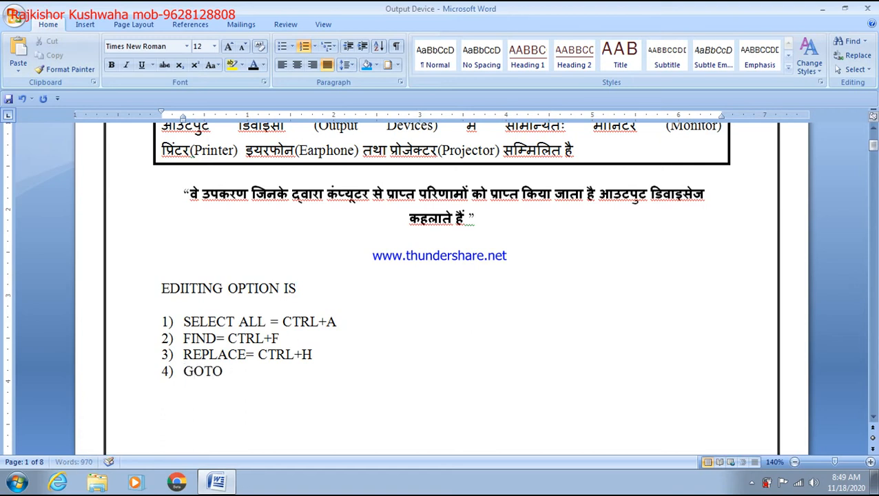
text(-)
key(ctrl+g)
key(Escape)
text(CTRL+A)
key(BackSpace)
Finish CTRL+G, then make the heading and four list lines 26 pt bold
text(G)
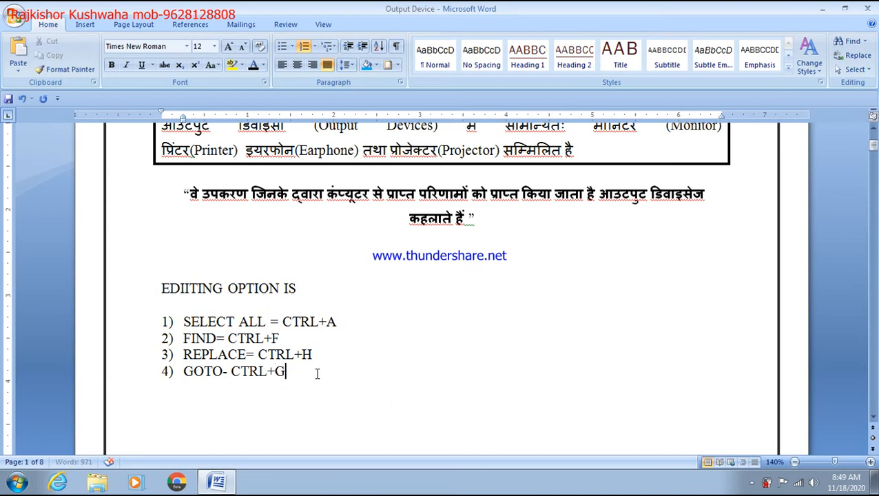
drag(323, 375, 162, 288)
key(ctrl+shift+period)
key(ctrl+shift+period)
key(ctrl+shift+period)
key(ctrl+shift+period)
key(ctrl+shift+period)
key(ctrl+shift+period)
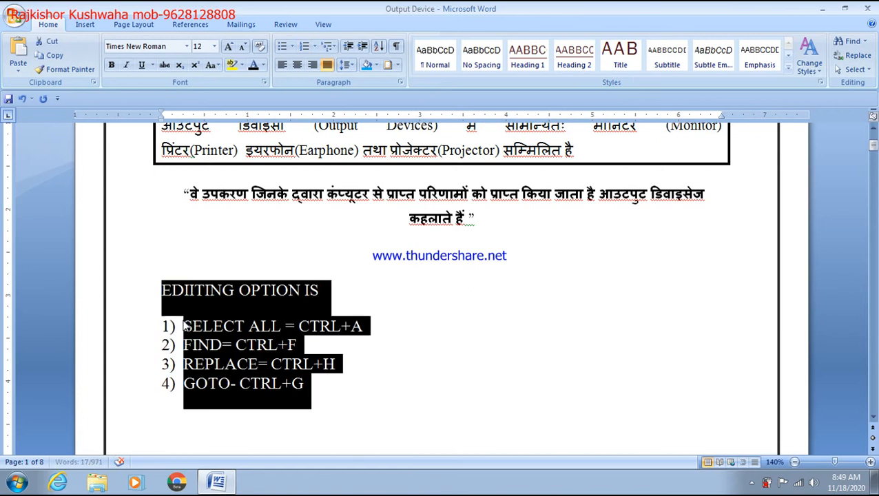
key(ctrl+shift+period)
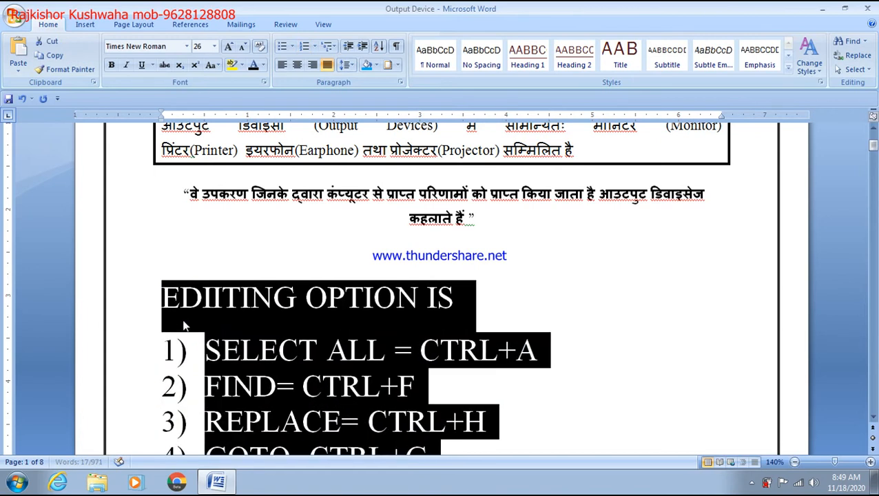
scroll(342, 371, down, 2)
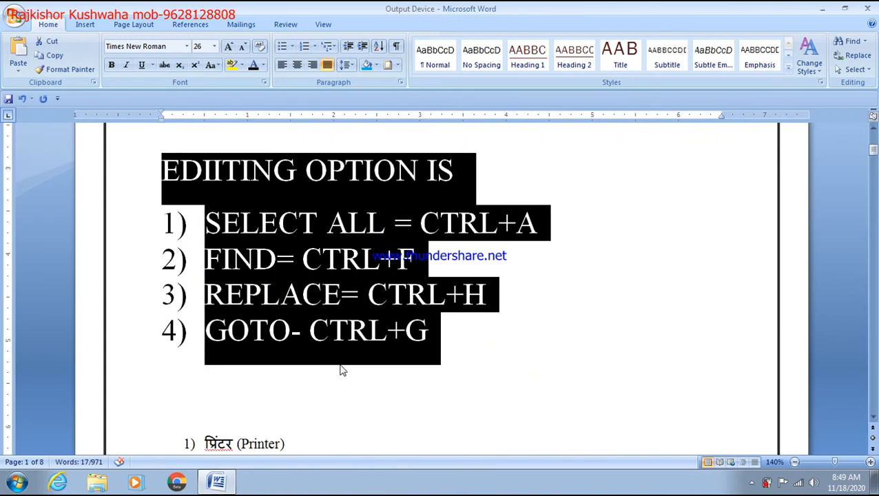
key(ctrl+b)
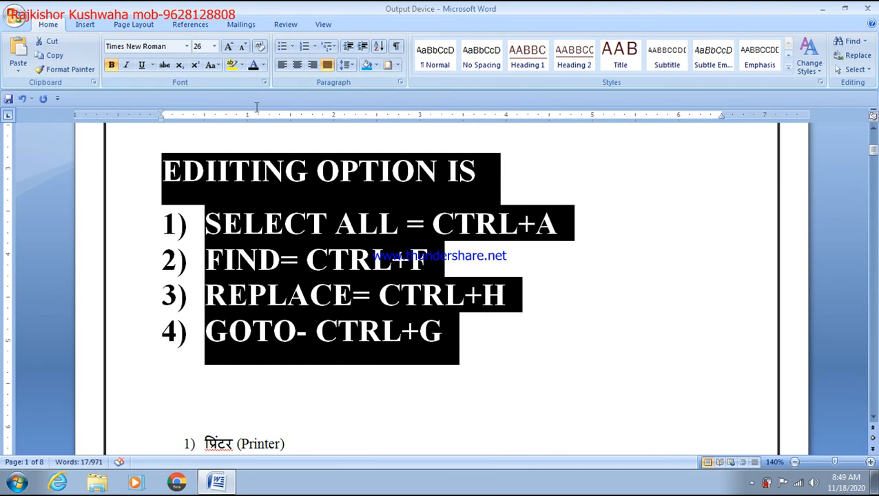
Highlight the heading and list in yellow and colour the four list items red
click(241, 65)
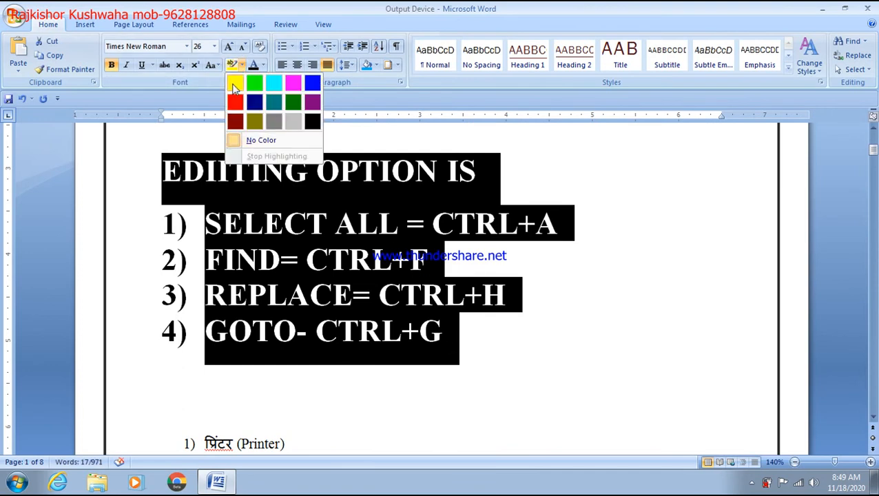
click(234, 85)
click(510, 323)
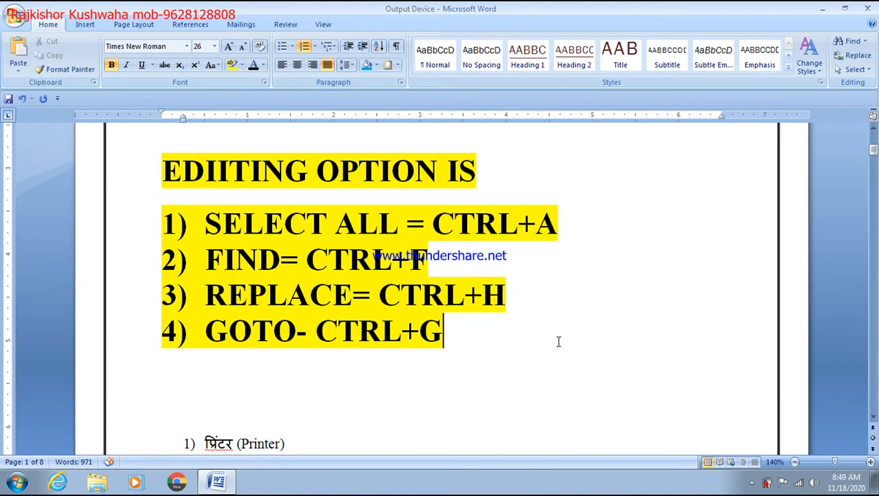
drag(481, 343, 204, 224)
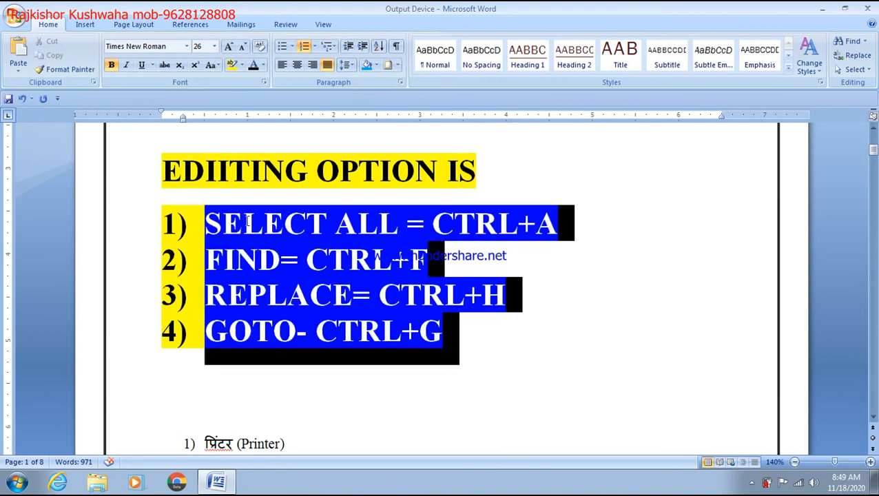
click(264, 64)
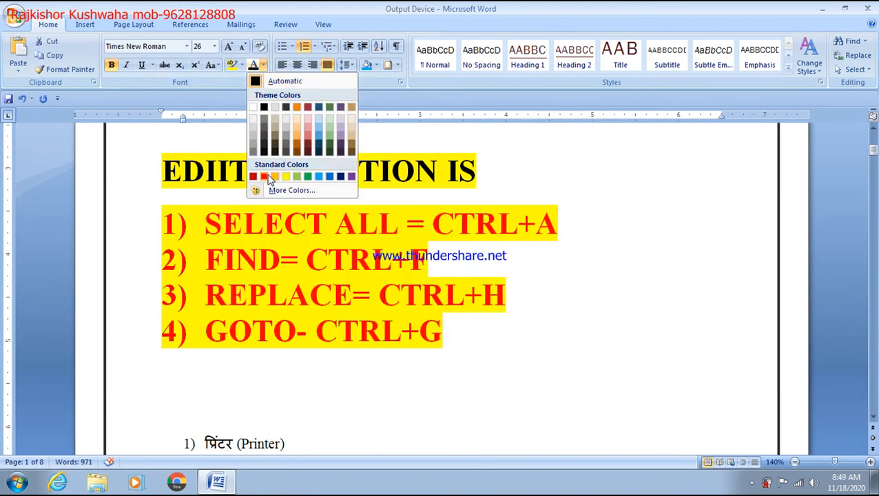
click(270, 178)
click(565, 333)
Add spacing before CTRL+A, CTRL+F, CTRL+H and CTRL+G, and save the document
click(422, 226)
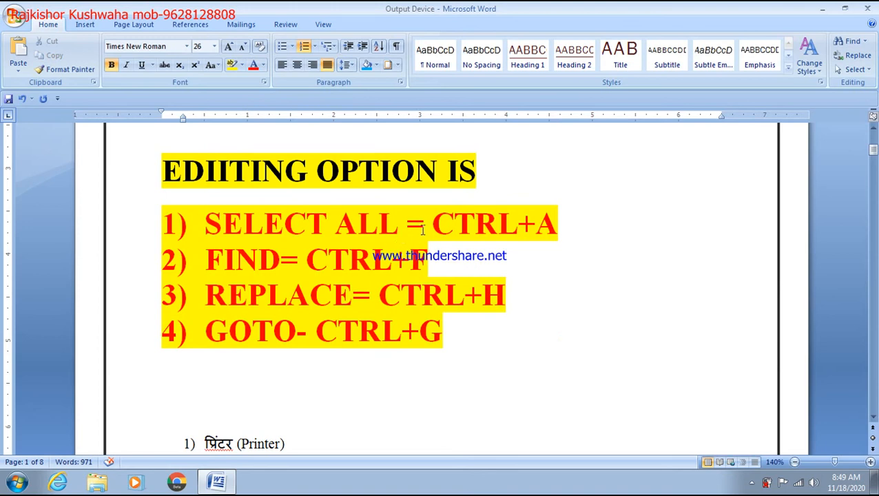
click(306, 261)
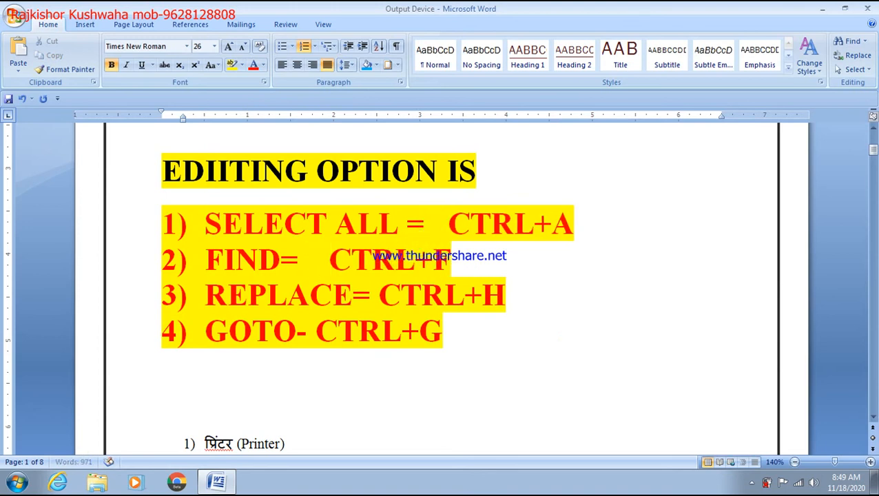
click(370, 296)
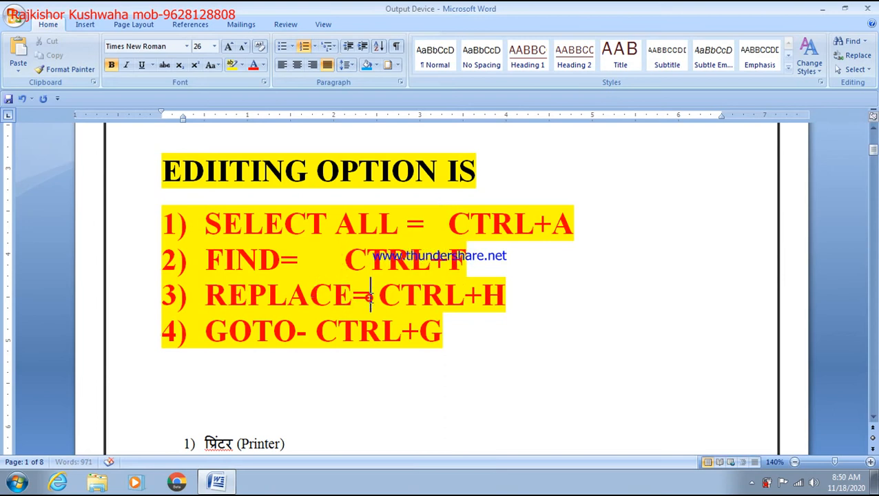
click(321, 336)
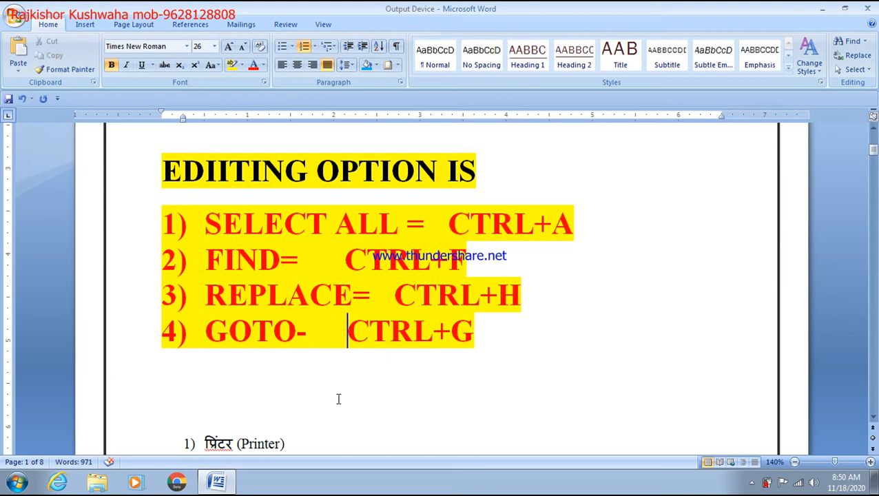
key(ctrl+s)
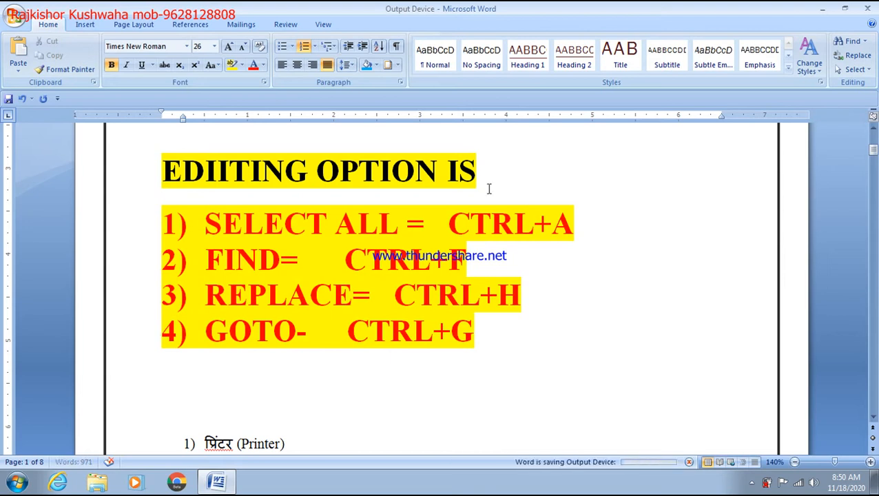
click(492, 176)
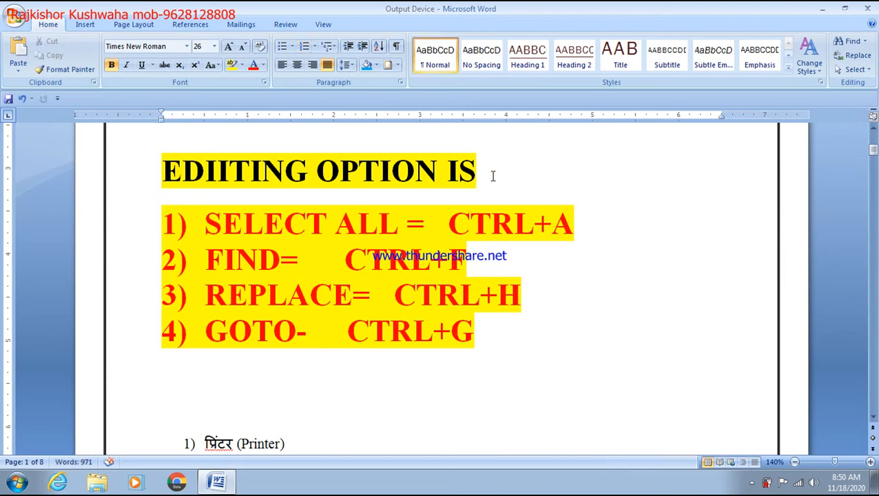
scroll(493, 175, down, 10)
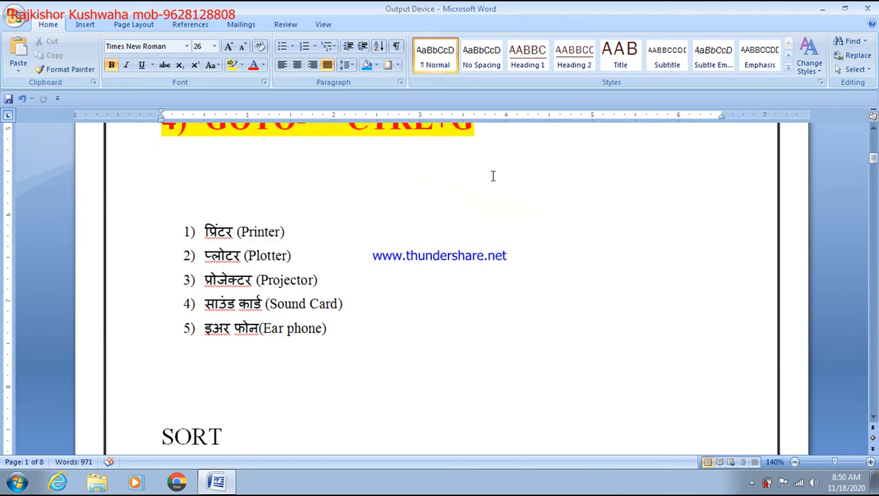
scroll(492, 176, up, 4)
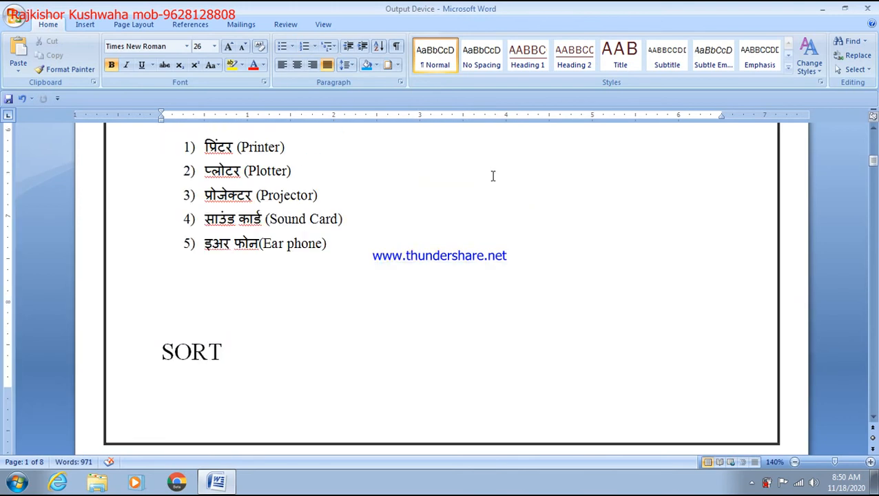
scroll(77, 299, down, 3)
drag(165, 216, 298, 478)
Delete the selected SORT heading and names list, bringing the document to 908 words
key(Delete)
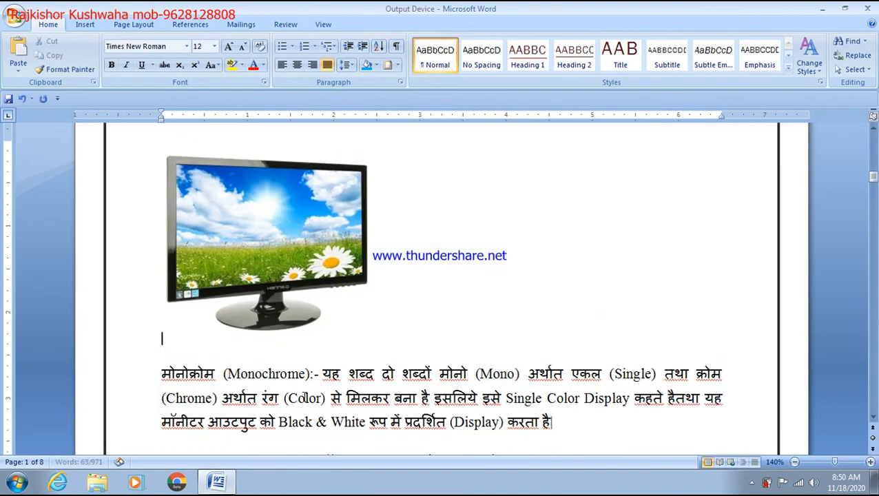
scroll(301, 405, down, 4)
scroll(301, 405, down, 3)
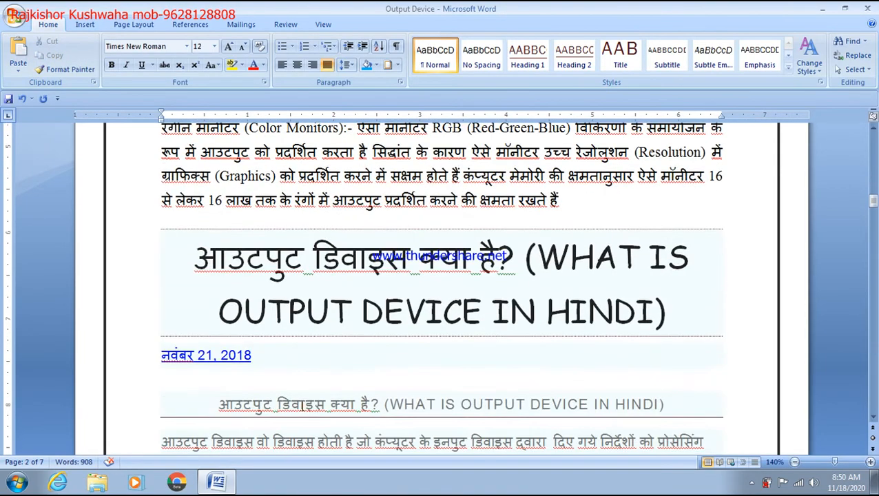
scroll(302, 405, up, 6)
scroll(302, 405, up, 10)
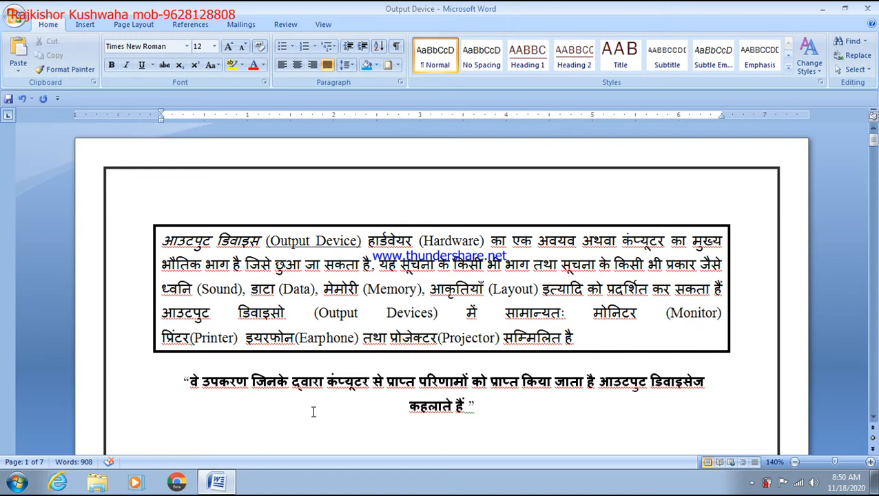
Select all text, reset it to Automatic font colour and set it to size 26
click(851, 72)
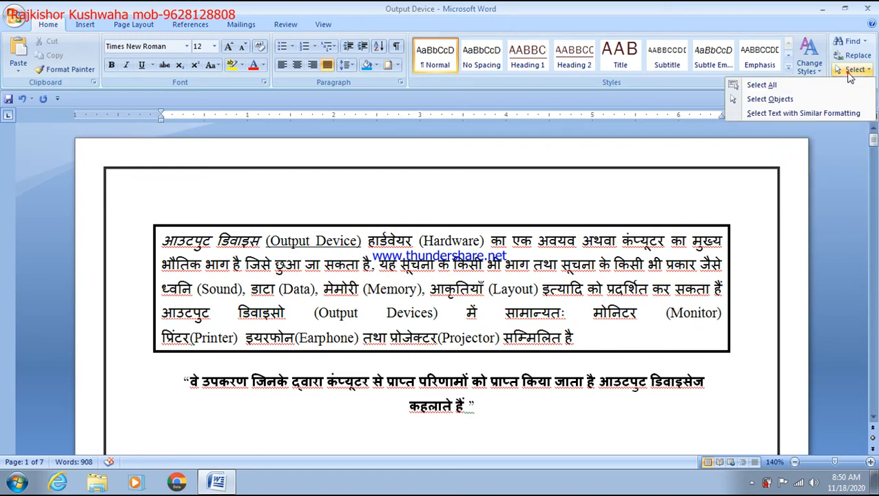
click(844, 96)
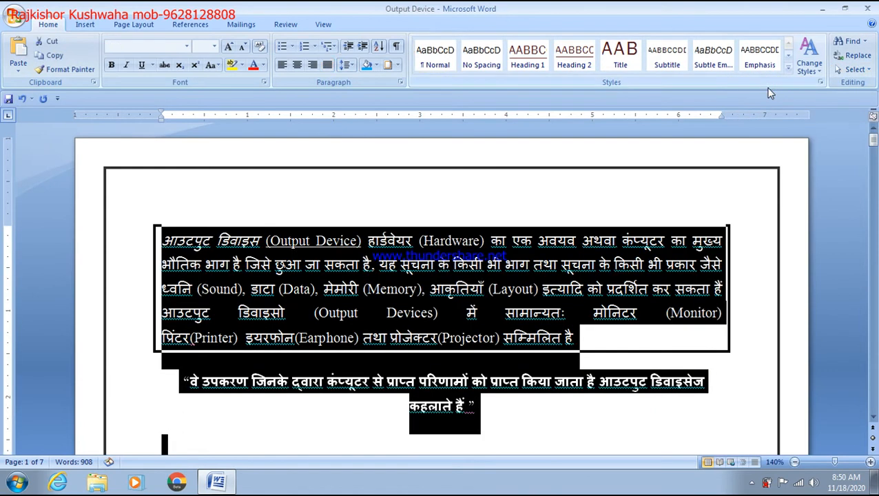
click(264, 65)
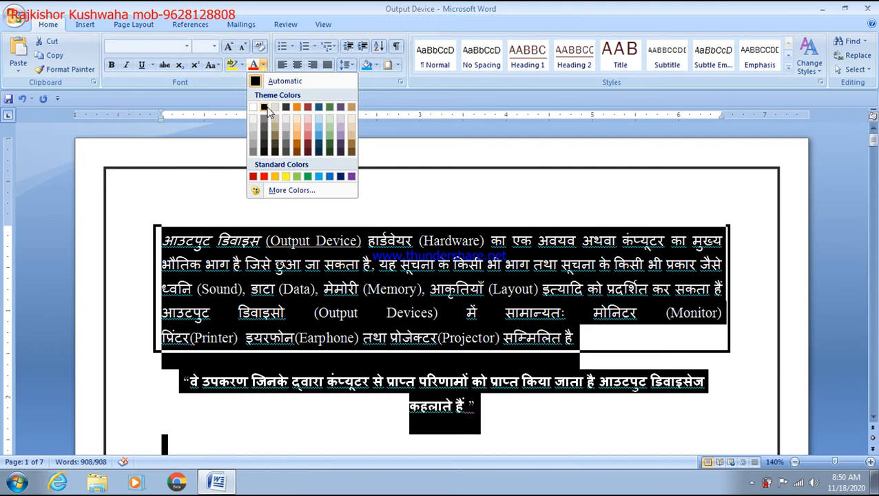
click(276, 81)
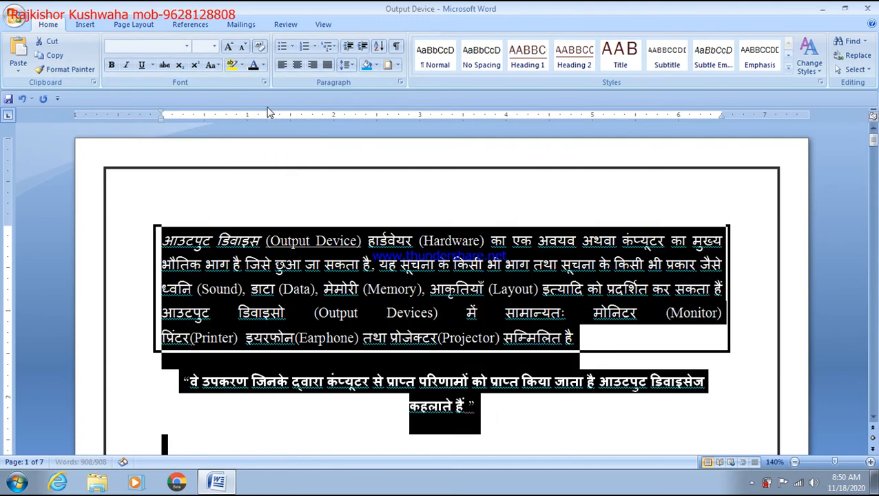
click(214, 47)
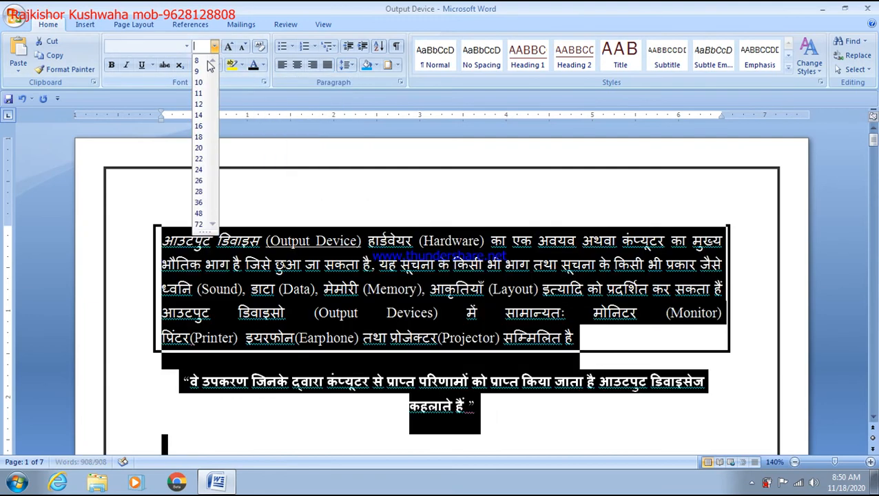
click(198, 183)
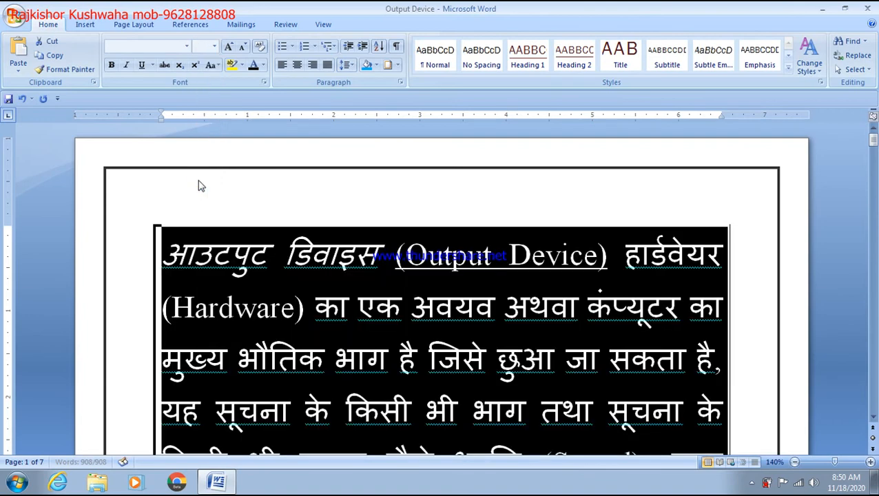
scroll(337, 300, down, 8)
scroll(337, 301, down, 10)
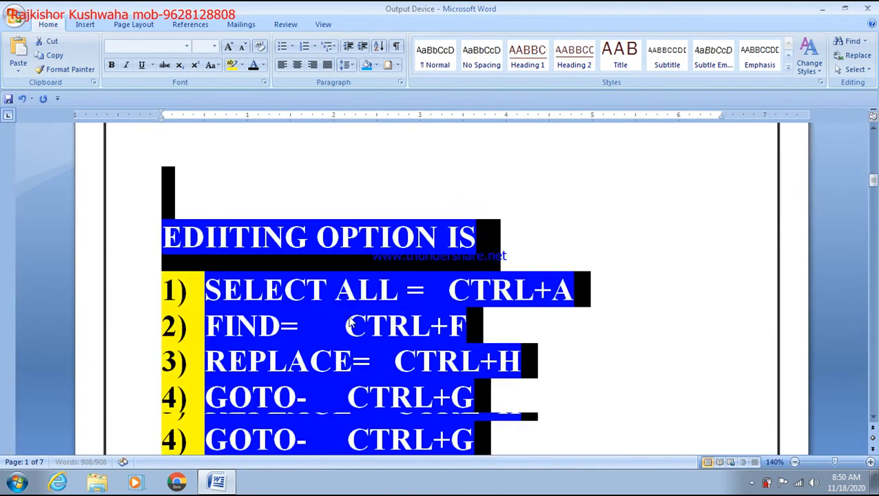
Select the whole document, make all text black and set the highlight to No Color
click(548, 309)
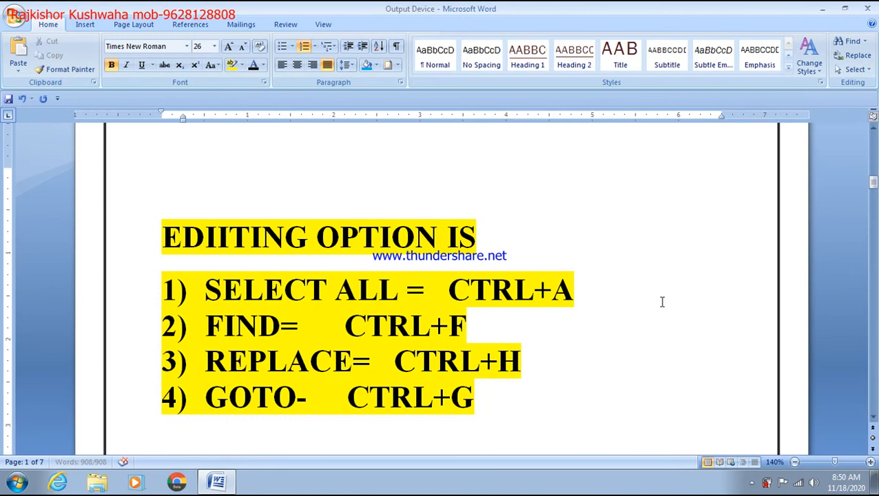
key(ctrl+a)
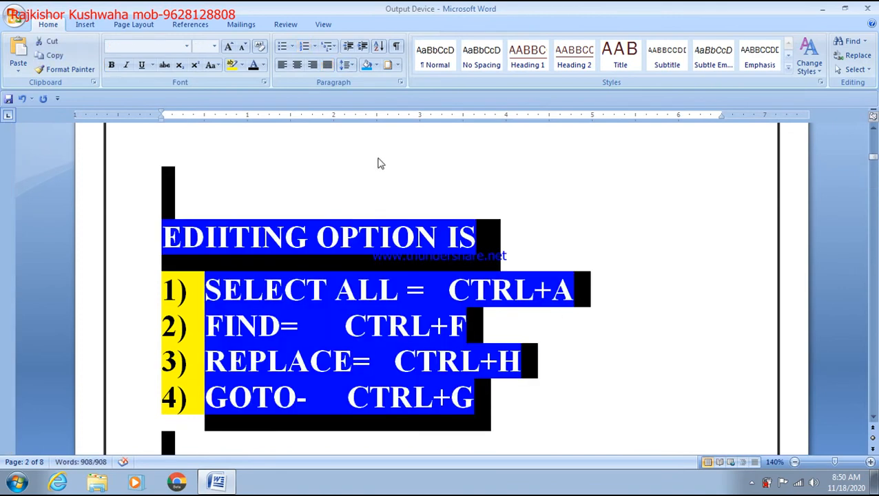
click(263, 65)
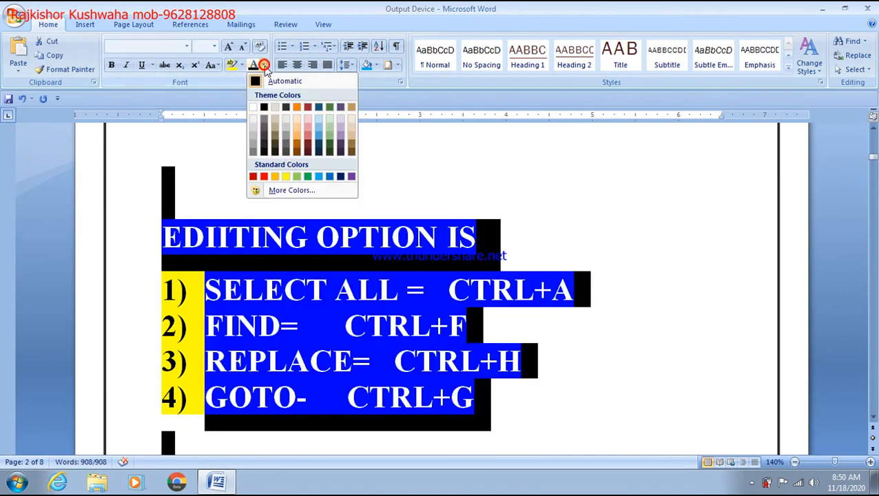
click(263, 107)
click(240, 65)
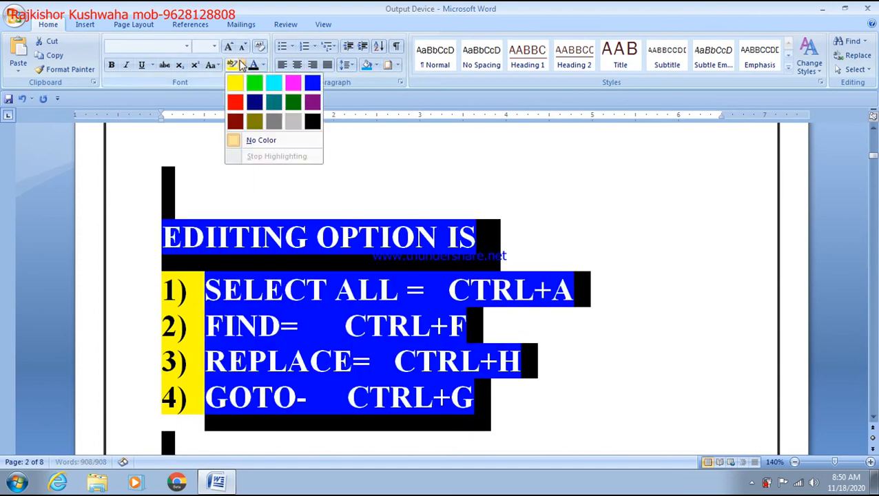
click(261, 140)
click(498, 233)
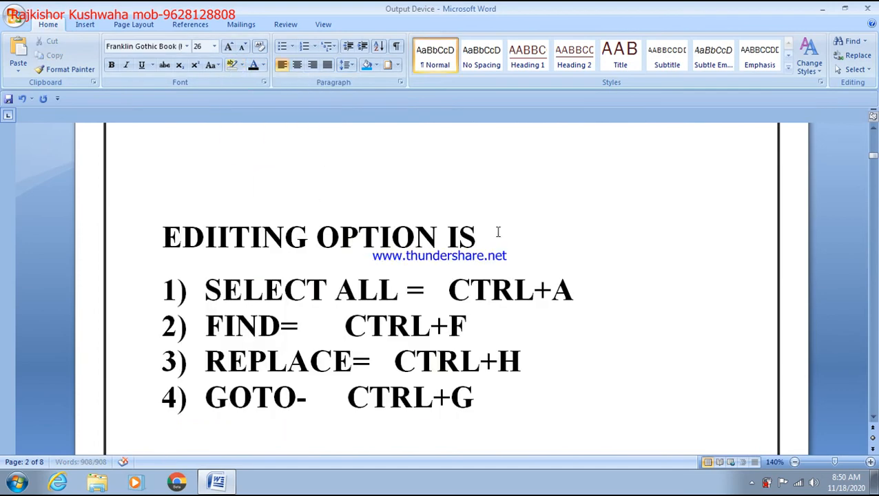
Undo the earlier font-size enlargement so the notes return to their original 10 pt text
scroll(509, 234, down, 10)
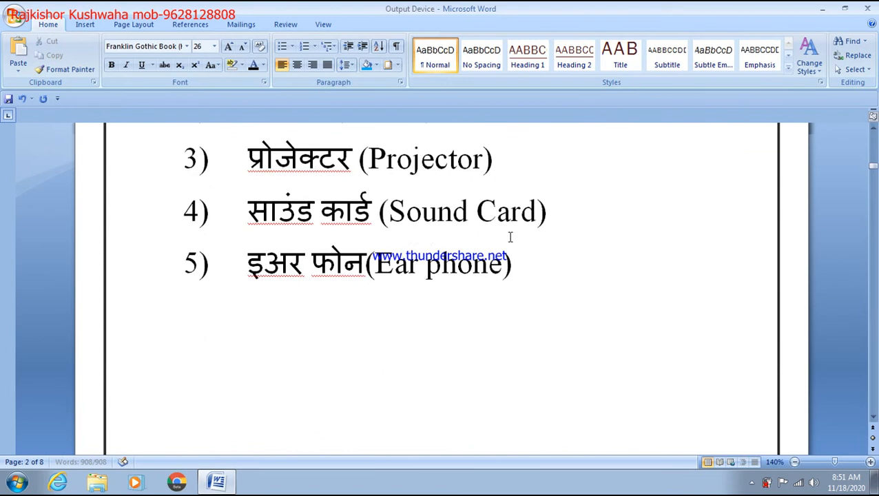
scroll(510, 237, up, 2)
key(ctrl+a)
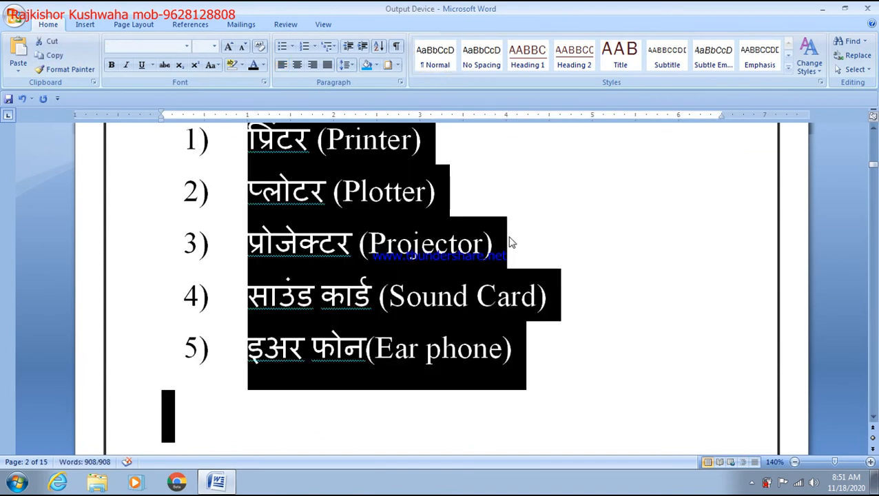
scroll(510, 243, up, 5)
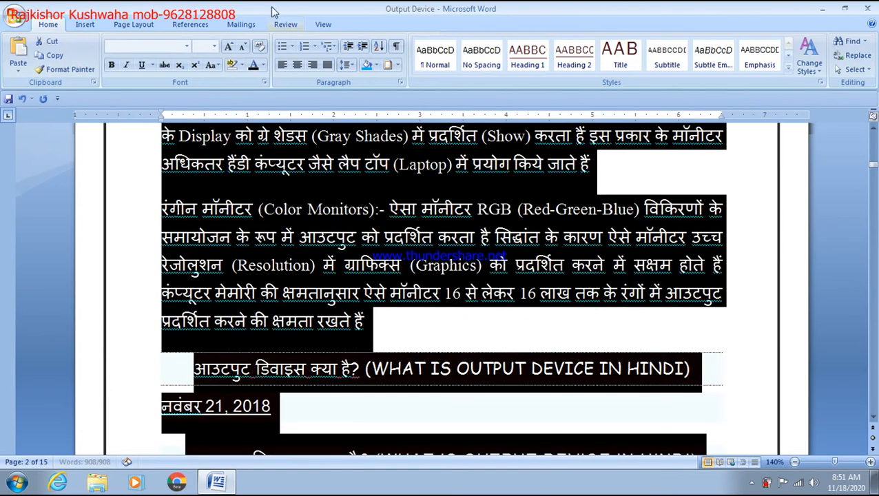
click(214, 46)
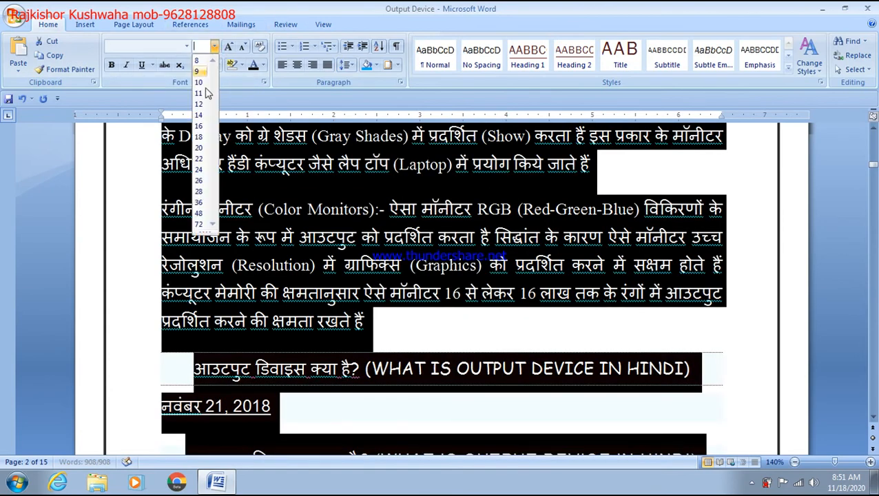
scroll(356, 227, up, 5)
scroll(356, 227, down, 2)
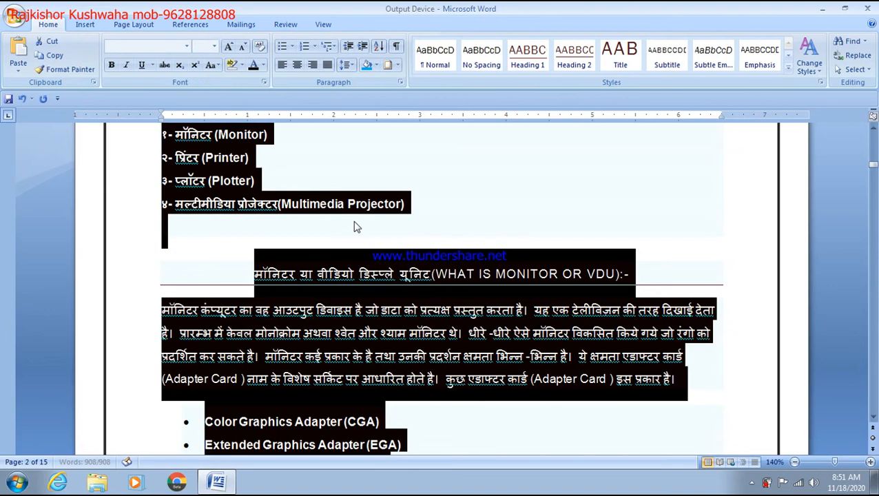
click(354, 204)
scroll(356, 200, down, 3)
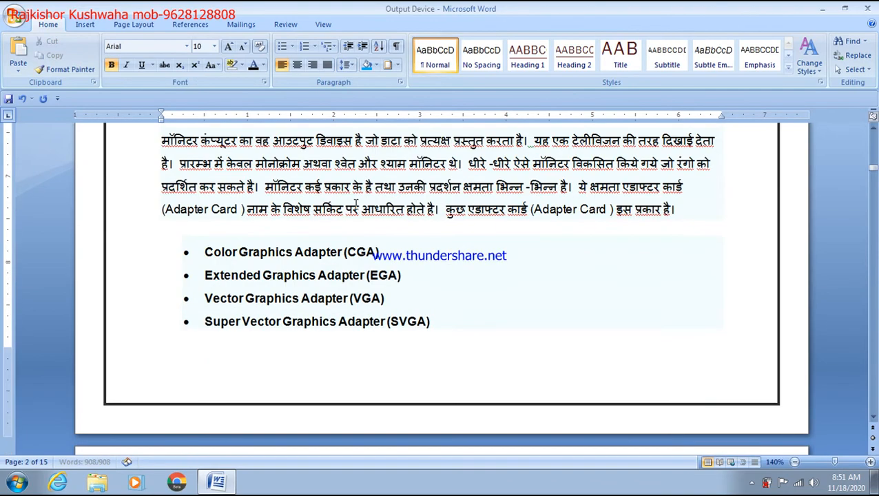
key(ctrl+z)
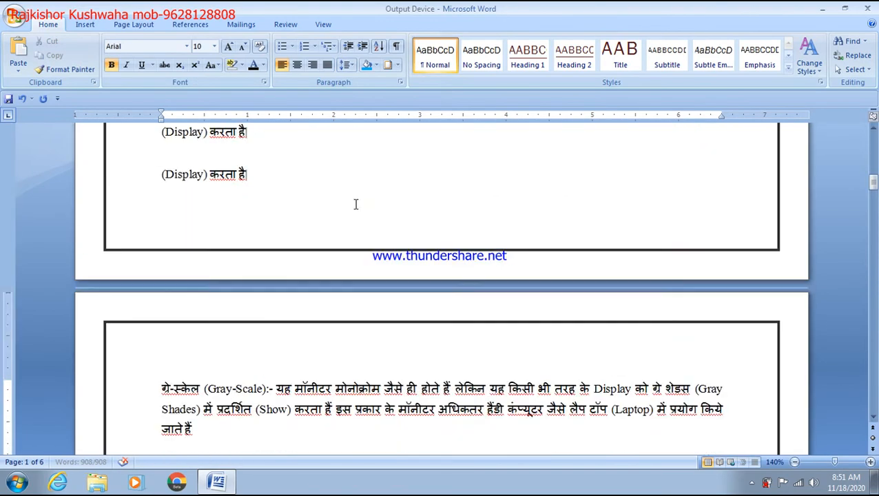
scroll(356, 204, up, 8)
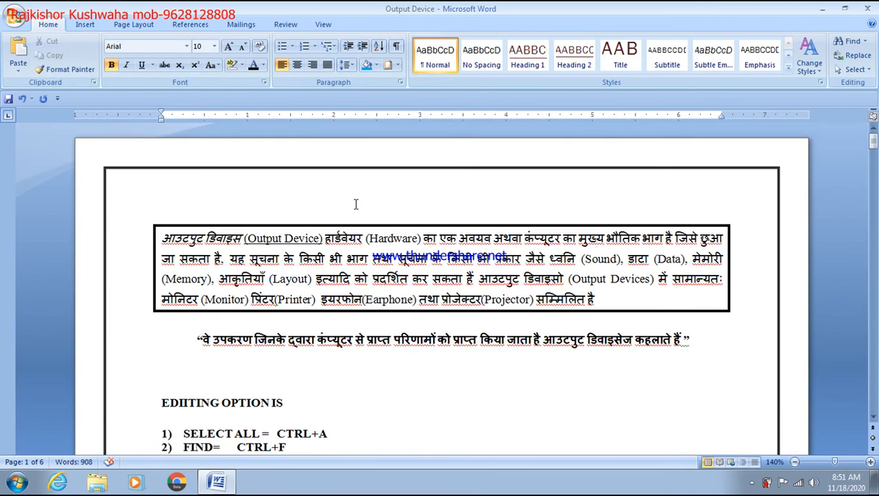
Reselect all text, check the Font Size list without changing it, then clear the selection
key(ctrl+a)
click(214, 46)
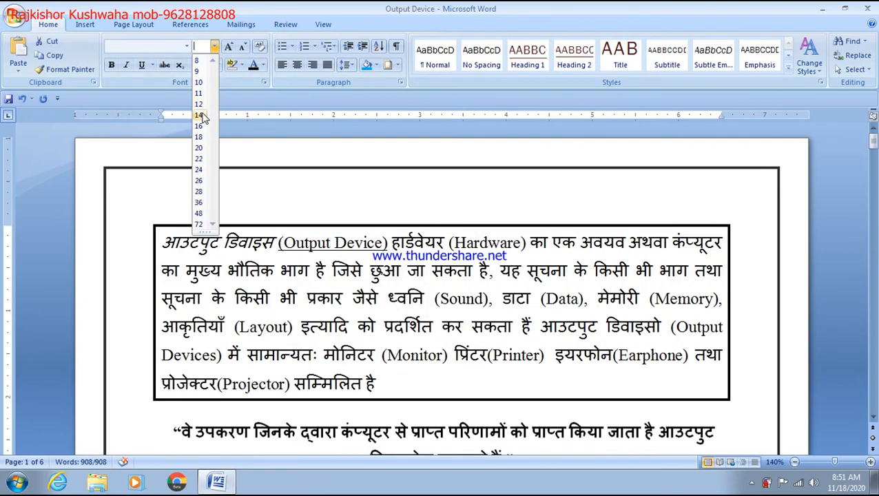
click(293, 288)
click(317, 343)
click(351, 386)
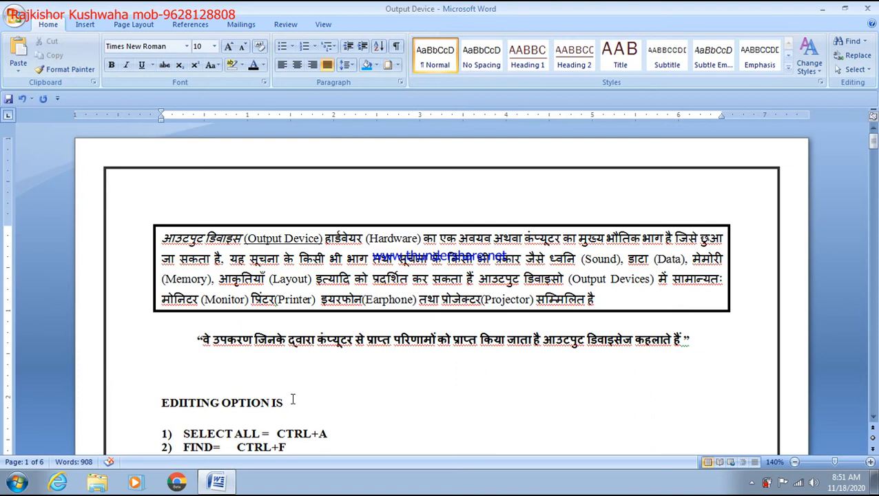
Set all text to single (1.0) line spacing and 8 pt font size
key(ctrl+a)
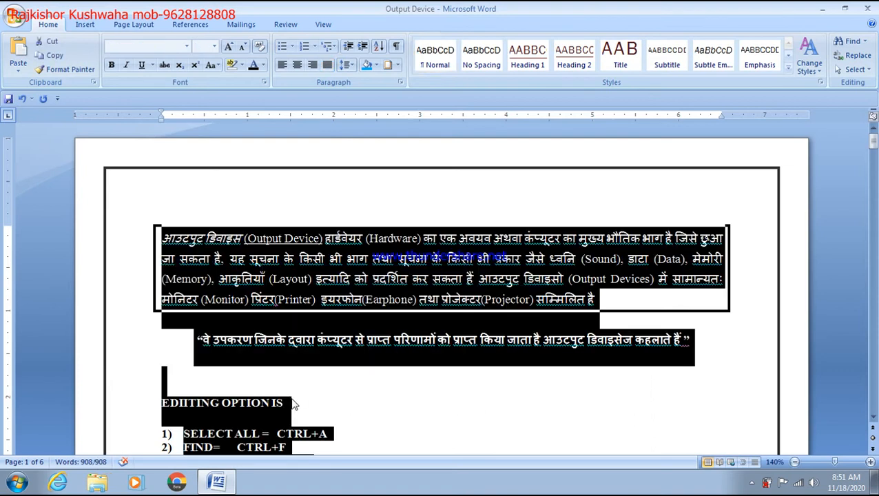
click(346, 64)
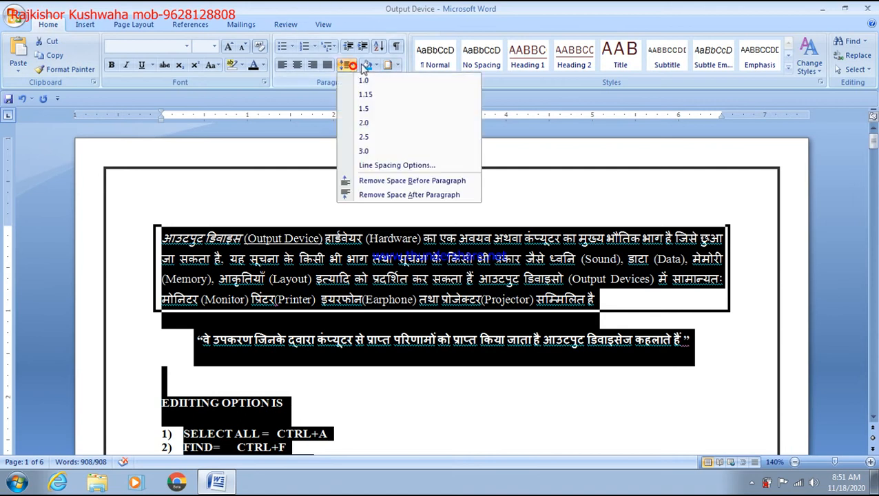
click(363, 82)
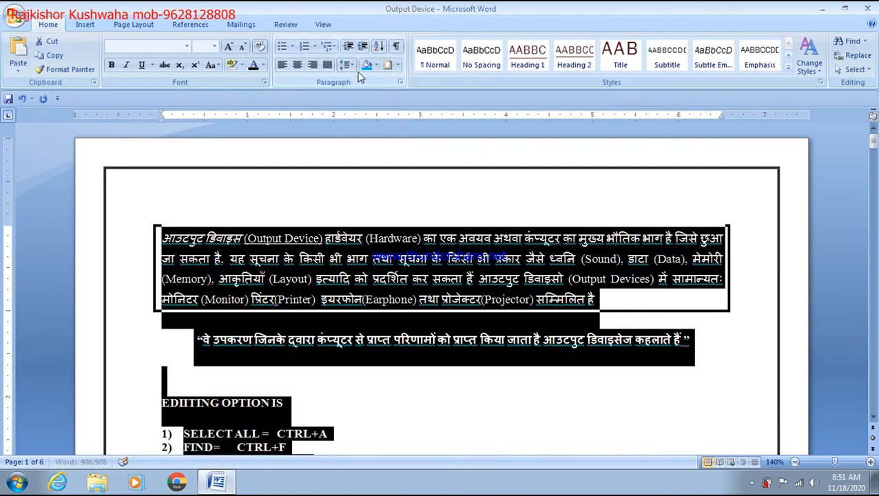
click(214, 46)
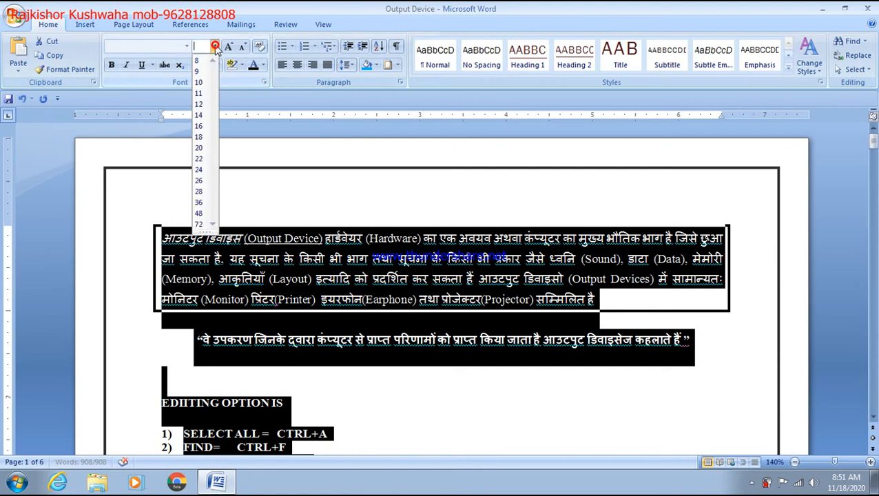
click(205, 62)
click(221, 200)
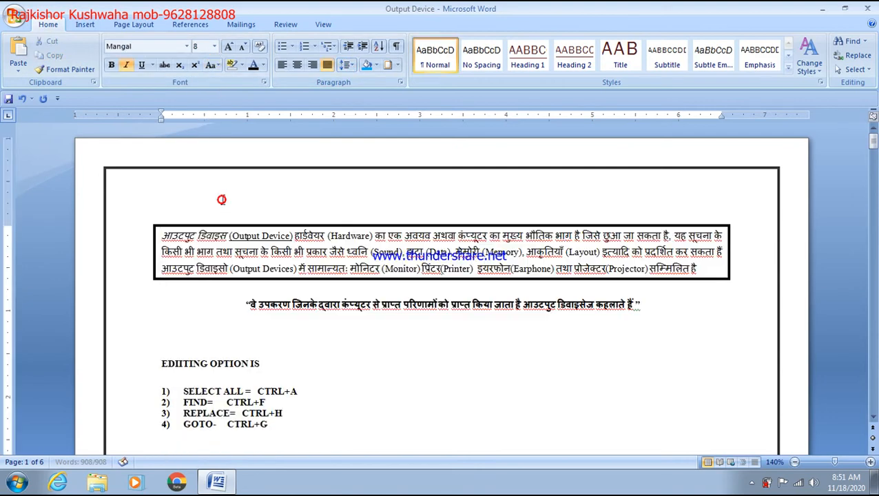
Delete the blank lines above the EDIITING OPTION IS heading and below GOTO
click(161, 351)
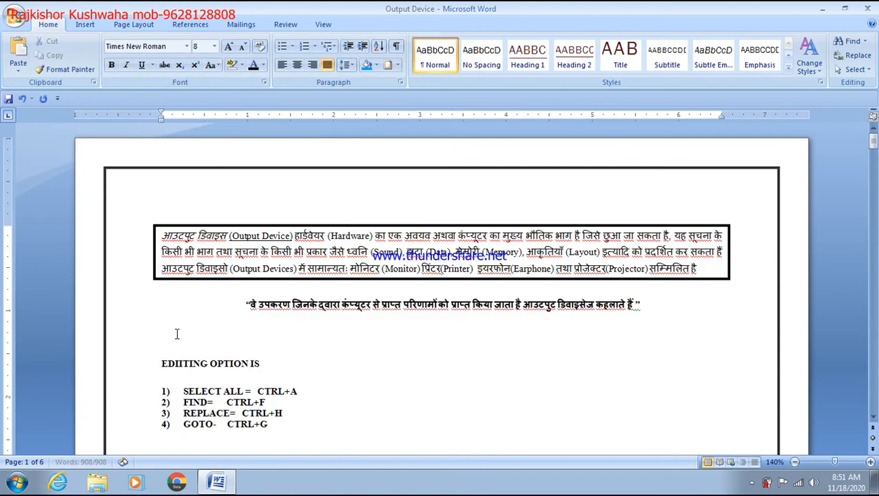
click(150, 365)
click(163, 346)
key(BackSpace)
key(BackSpace)
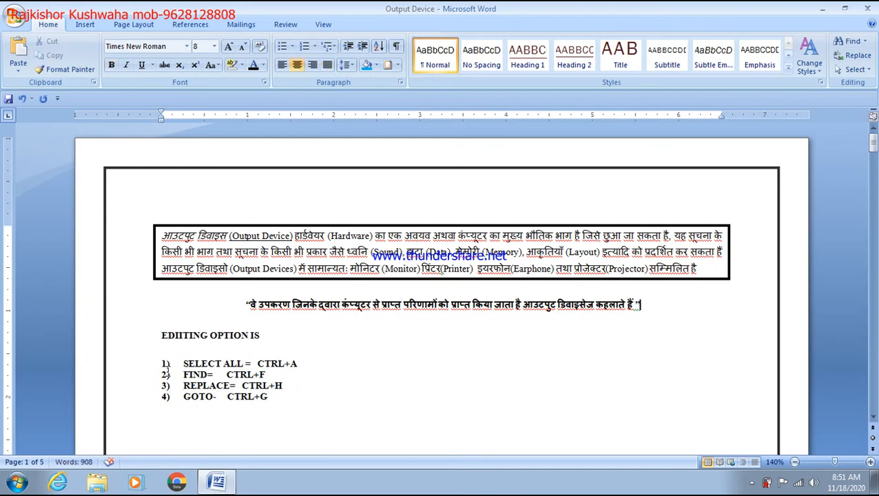
scroll(166, 370, down, 1)
click(172, 407)
key(BackSpace)
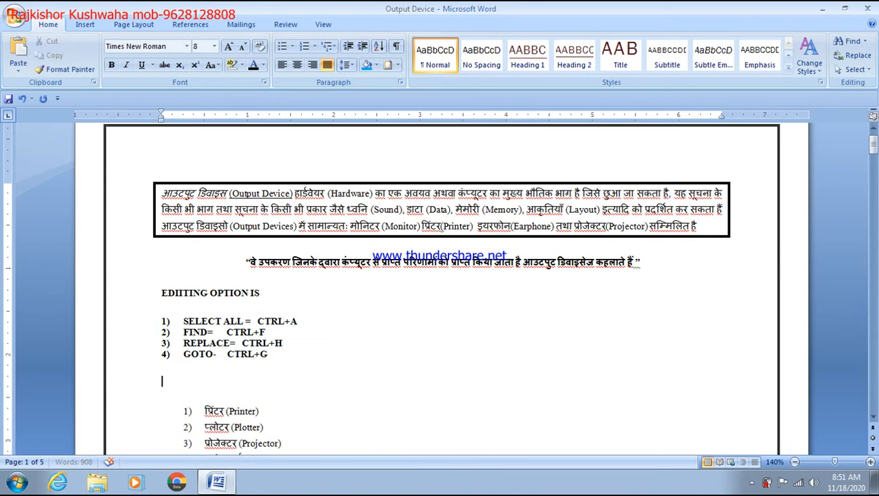
key(Delete)
scroll(200, 372, down, 3)
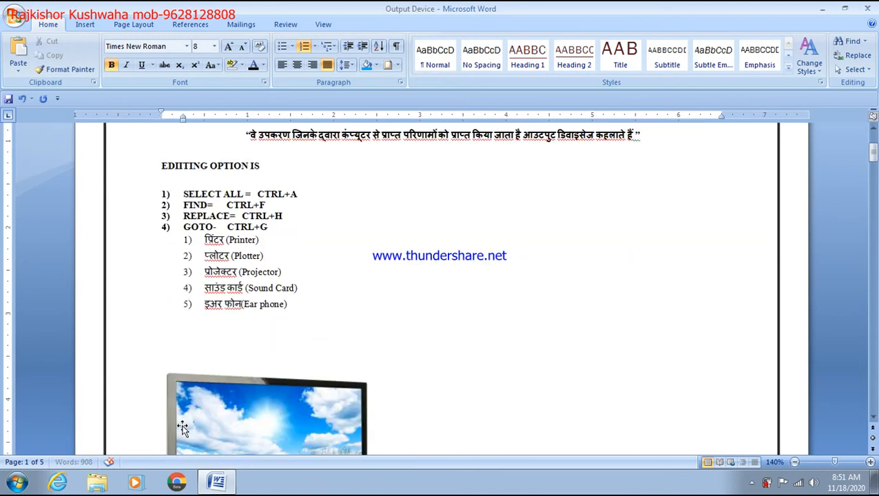
click(205, 363)
Join the Printer line onto the end of the Monitor line
scroll(205, 363, down, 3)
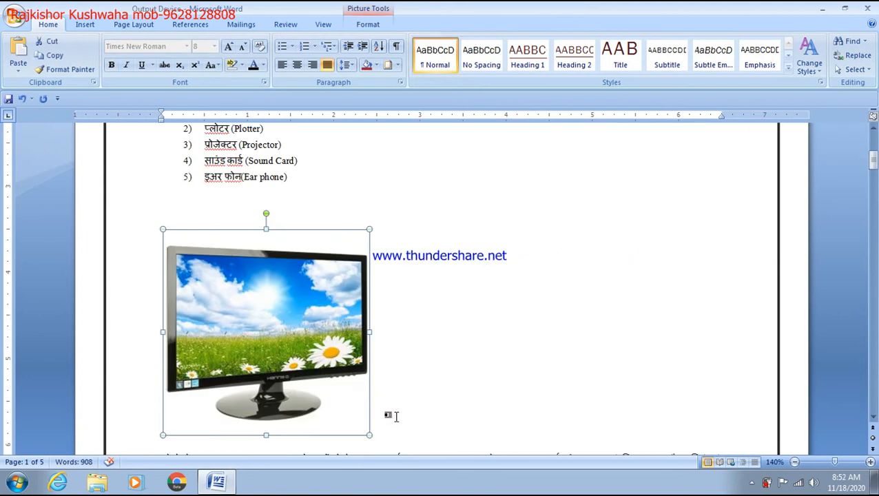
click(367, 436)
drag(278, 281, 256, 307)
scroll(228, 351, down, 5)
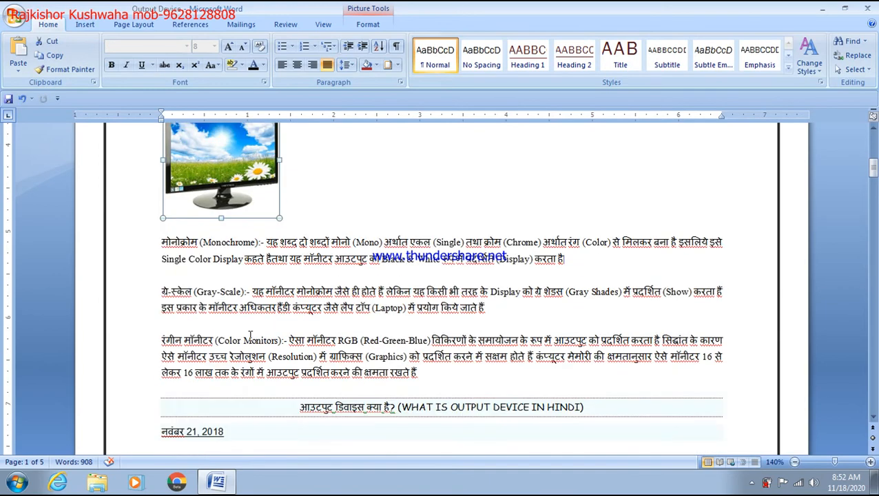
scroll(227, 350, down, 7)
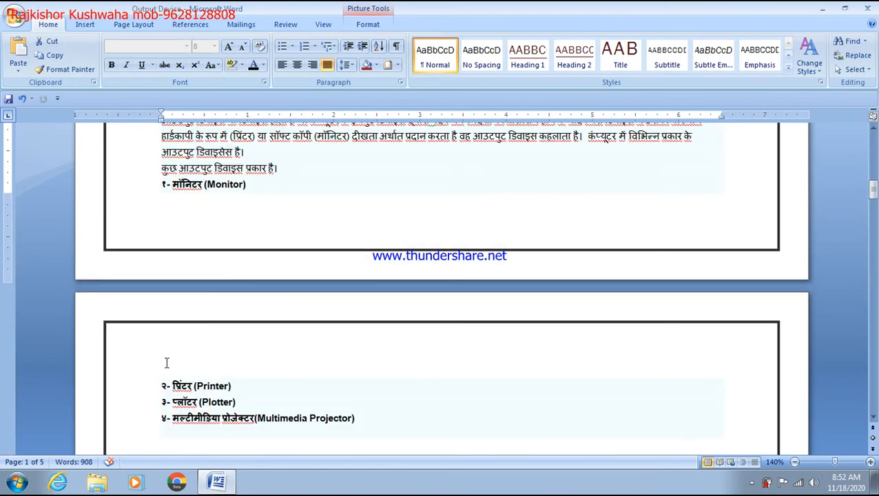
click(161, 364)
key(BackSpace)
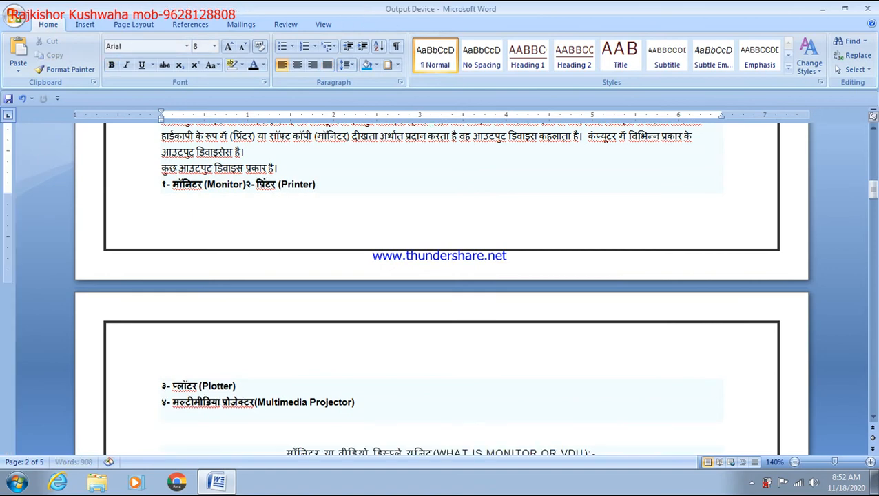
Shorten the CRT, LCD and Samsung LED monitor pictures by dragging their bottom edges up
scroll(165, 372, down, 10)
scroll(172, 385, down, 4)
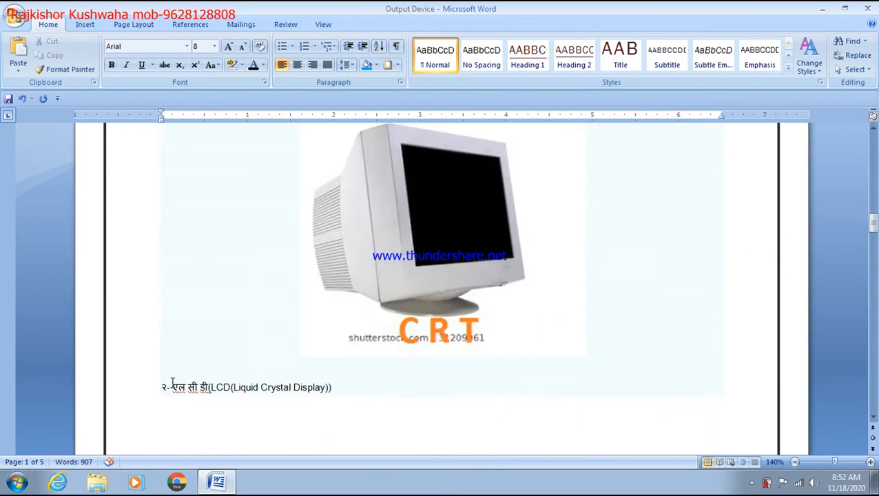
click(444, 223)
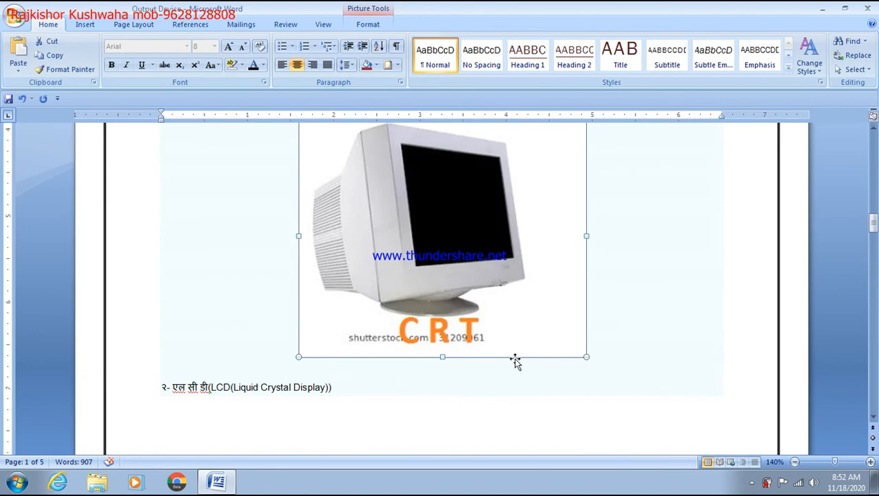
drag(442, 358, 435, 188)
scroll(418, 285, down, 3)
click(418, 296)
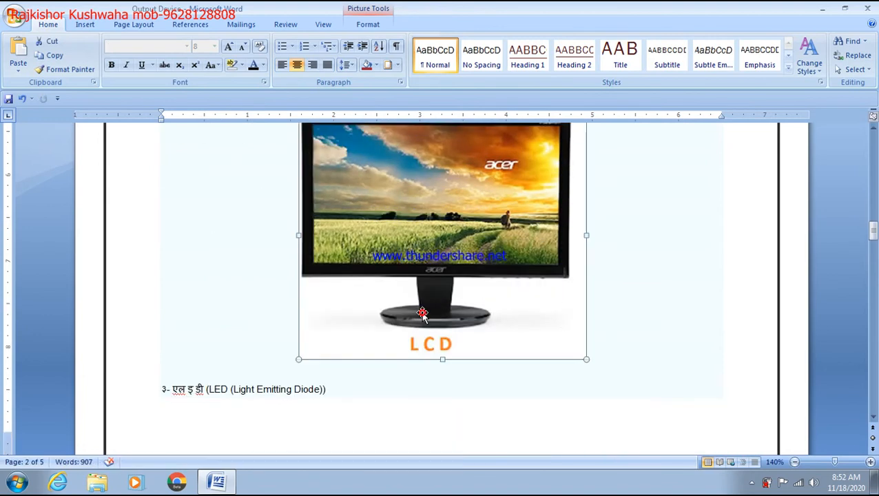
drag(444, 359, 427, 228)
scroll(418, 272, down, 1)
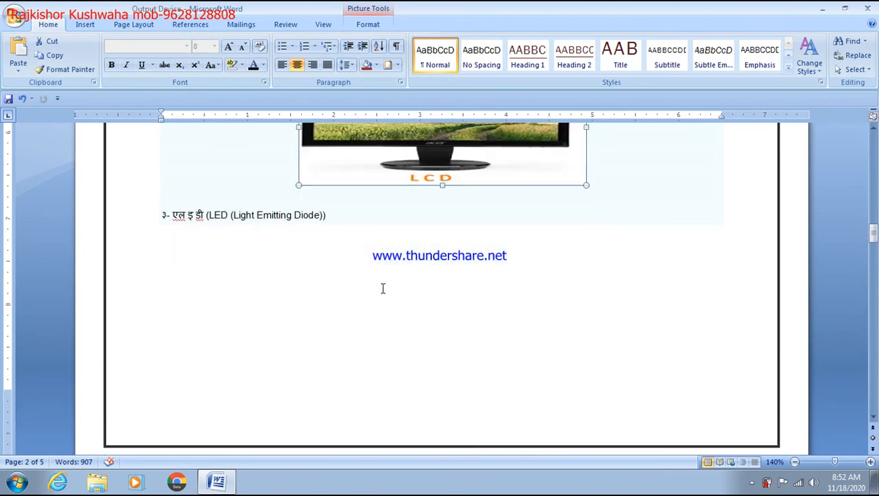
scroll(389, 286, down, 8)
click(396, 341)
scroll(413, 338, down, 4)
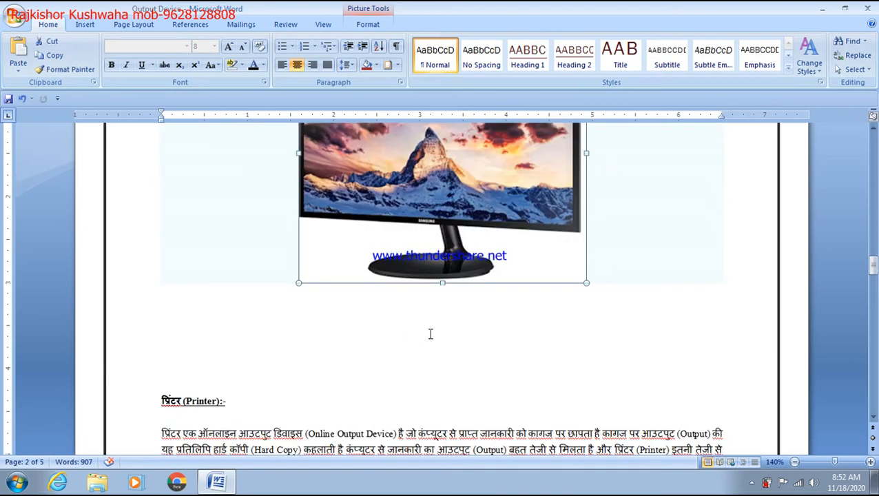
drag(444, 284, 445, 202)
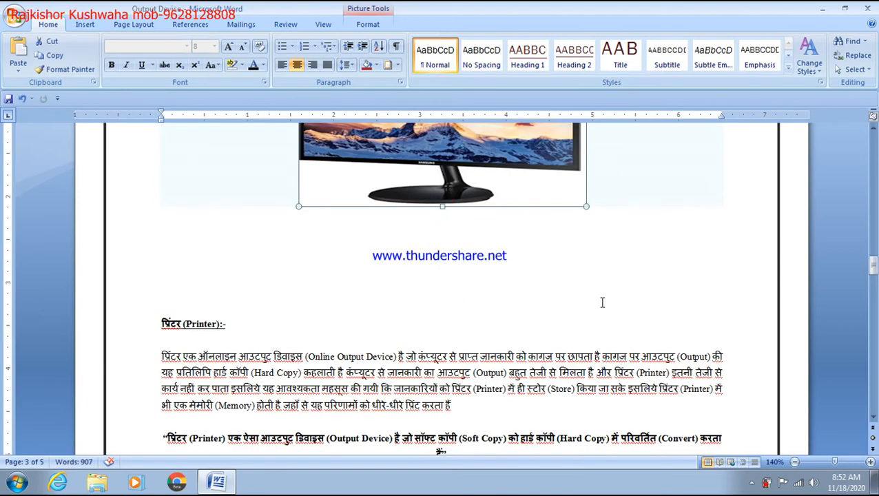
scroll(602, 300, up, 10)
scroll(601, 302, up, 20)
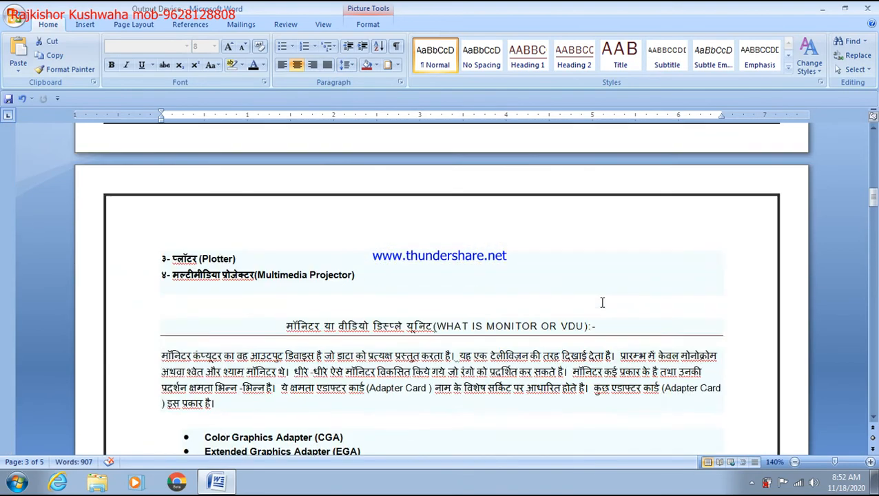
click(366, 183)
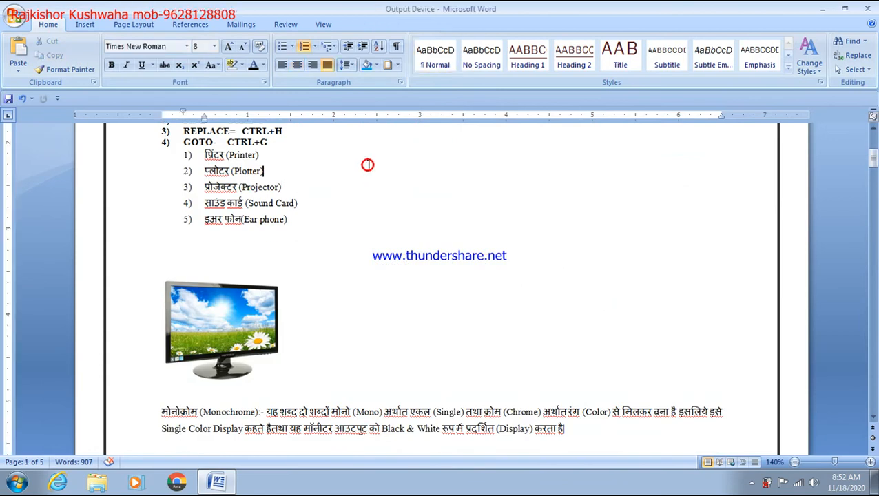
scroll(367, 165, up, 5)
click(359, 179)
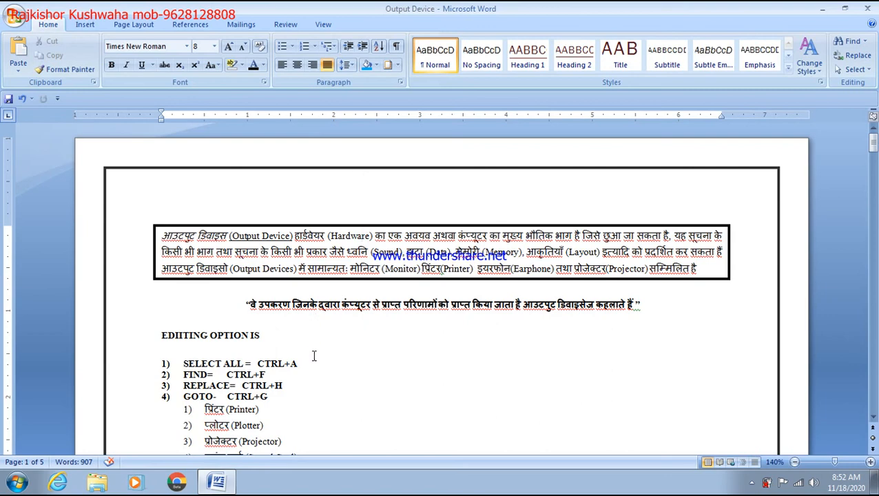
scroll(314, 356, down, 15)
scroll(313, 355, up, 4)
scroll(313, 356, up, 9)
scroll(314, 355, down, 13)
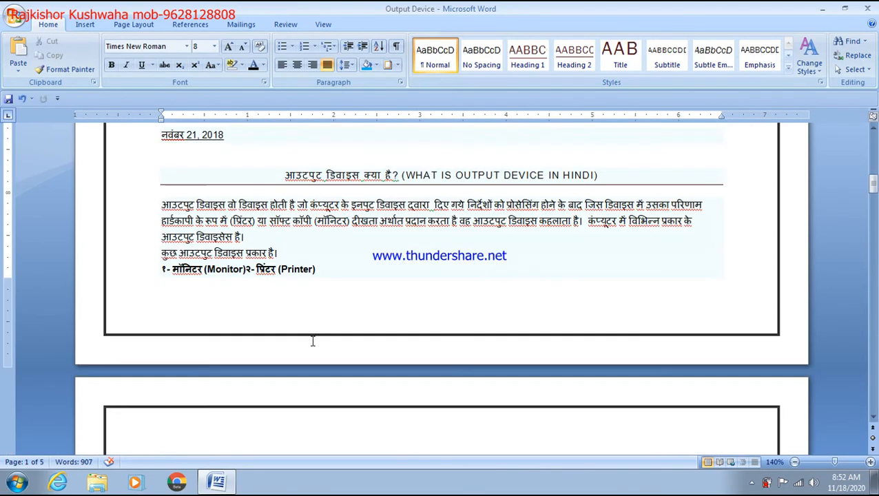
scroll(312, 341, down, 10)
Add a new line after the SVGA bullet and type 'RA'
click(431, 212)
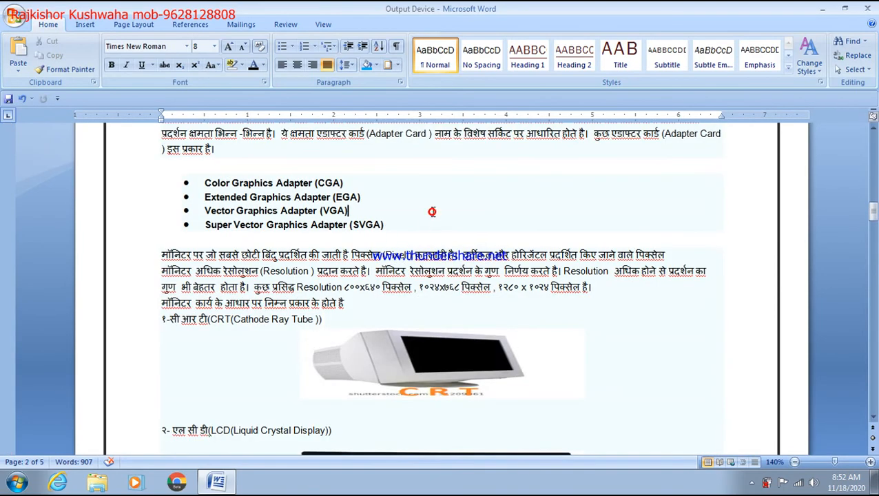
click(424, 221)
key(Return)
key(Return)
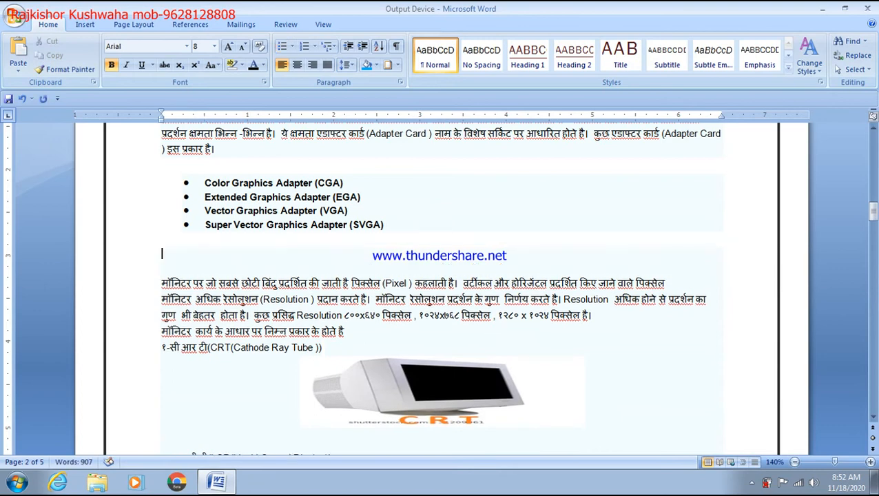
text(RAJU)
Type a sample name below the printer definition quote, then move back up the document
scroll(356, 225, down, 15)
scroll(356, 225, down, 15)
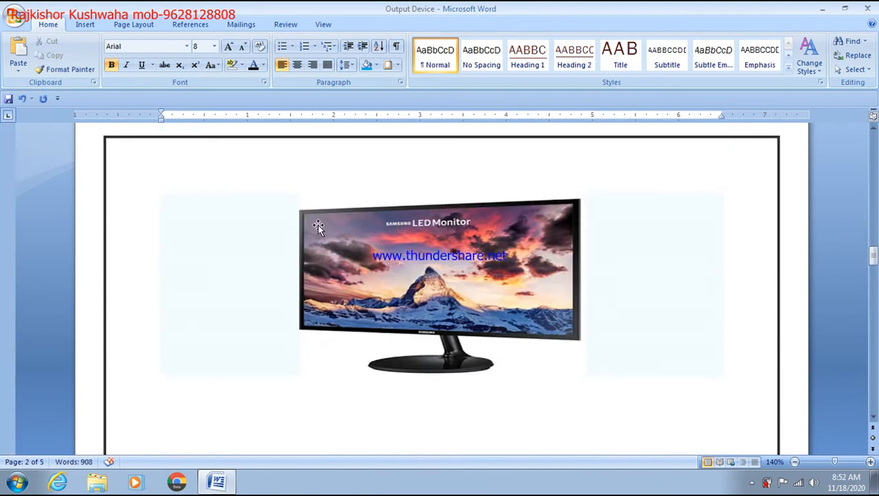
click(267, 240)
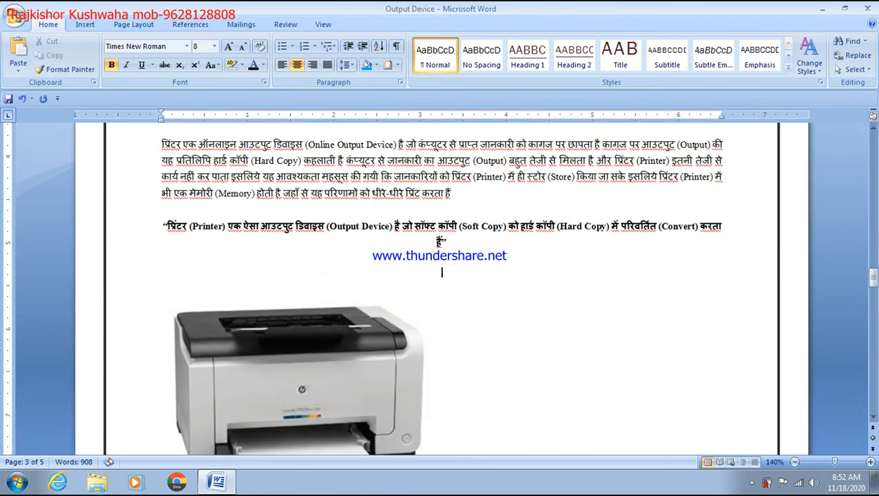
text(KAMLESH)
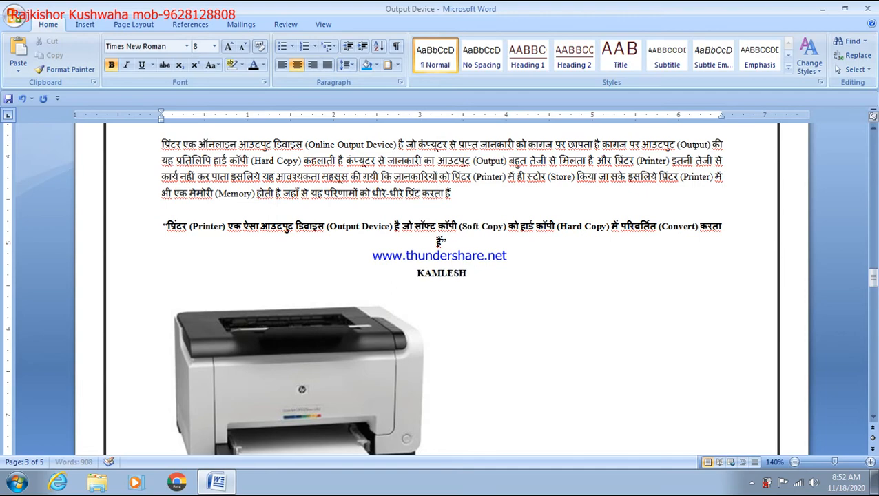
key(Up)
key(Up)
key(Up)
key(Up)
key(Up)
key(Up)
key(Up)
key(Up)
key(Up)
key(Up)
key(Up)
key(Up)
key(Up)
key(Up)
key(Up)
key(Up)
key(Up)
key(Up)
key(Up)
key(Up)
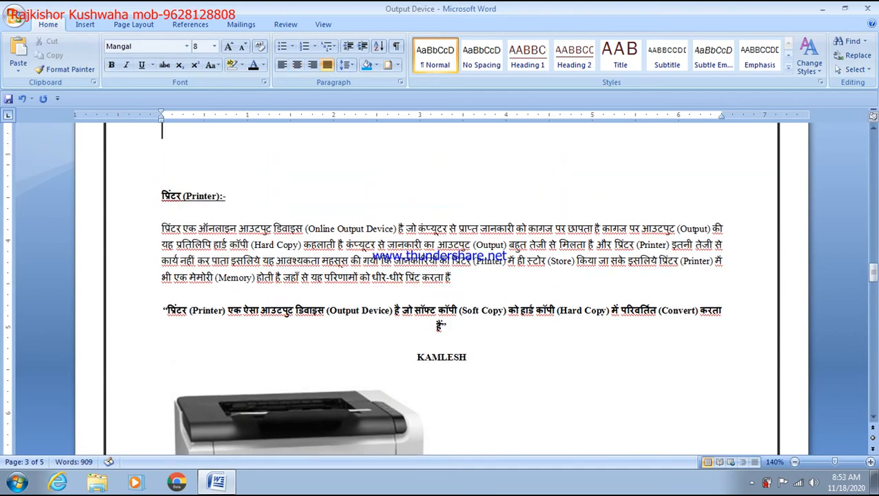
key(Up)
key(Up)
key(Up)
key(Up)
key(Up)
key(Up)
key(Up)
key(Up)
key(Up)
key(Up)
key(Up)
key(Up)
key(Up)
key(Up)
key(Up)
key(Up)
key(Up)
key(Up)
key(Up)
key(Up)
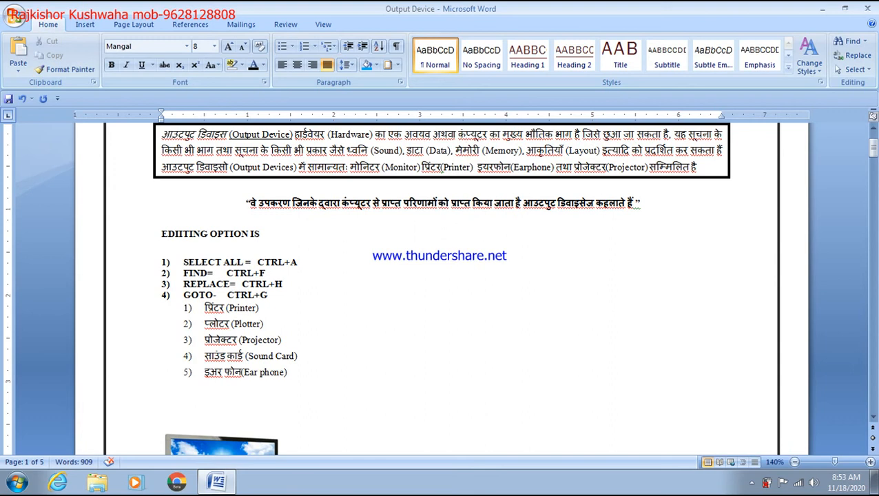
Enlarge the '= CTRL+F' text on the FIND line to 72 pt
drag(310, 273, 207, 273)
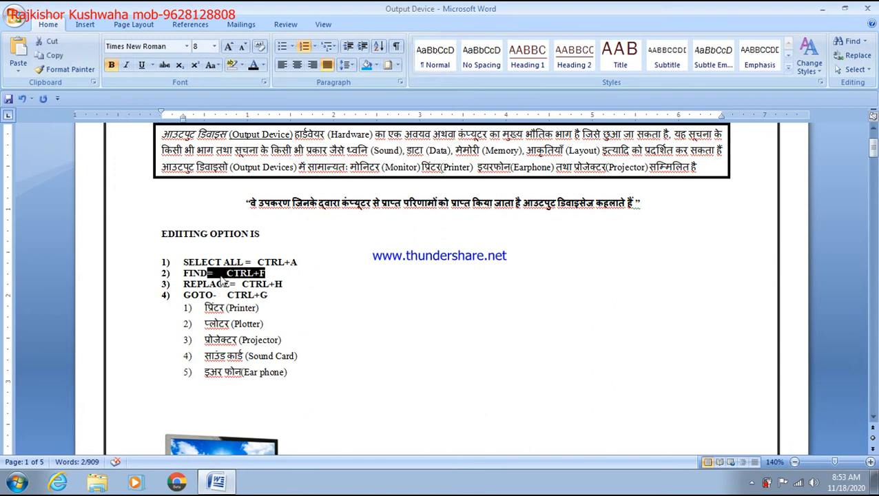
key(ctrl+shift+period)
key(ctrl+shift+period)
key(ctrl+shift+period)
key(ctrl+shift+period)
key(ctrl+shift+period)
key(ctrl+shift+period)
key(ctrl+shift+period)
key(ctrl+shift+period)
key(ctrl+shift+period)
key(ctrl+shift+period)
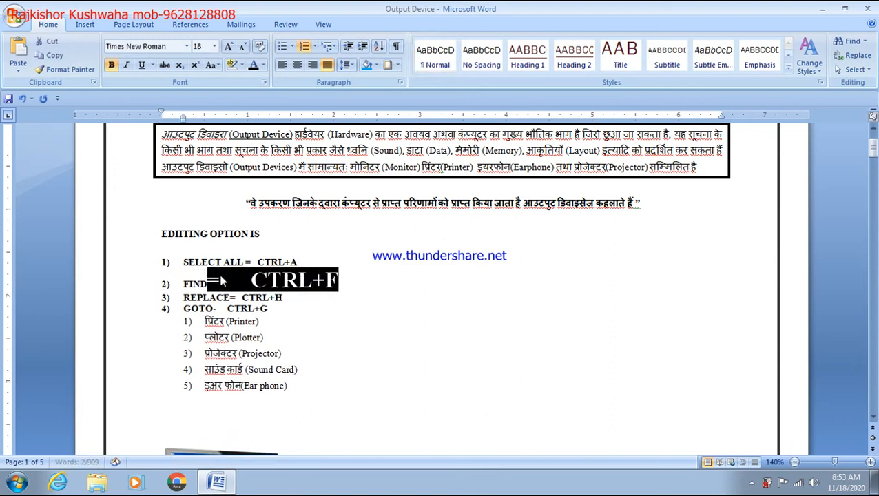
key(ctrl+shift+period)
key(ctrl+shift+period)
key(ctrl+shift+period)
key(ctrl+shift+period)
key(ctrl+shift+period)
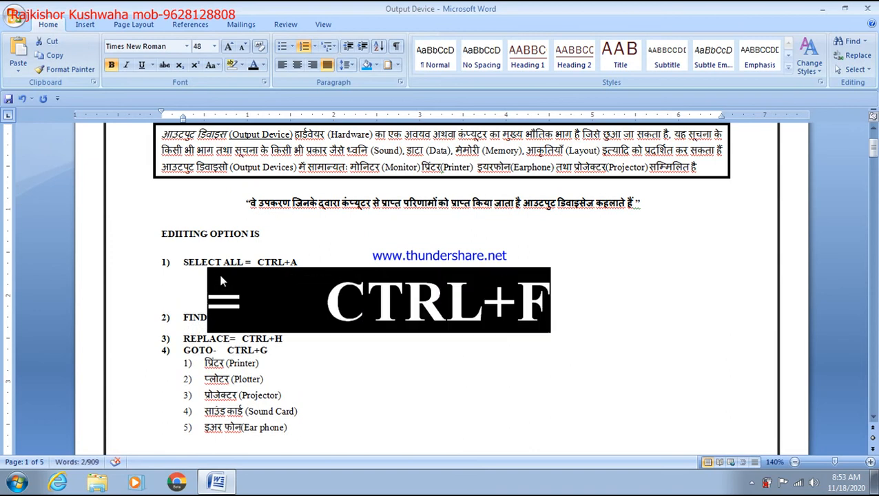
scroll(620, 290, down, 3)
click(619, 271)
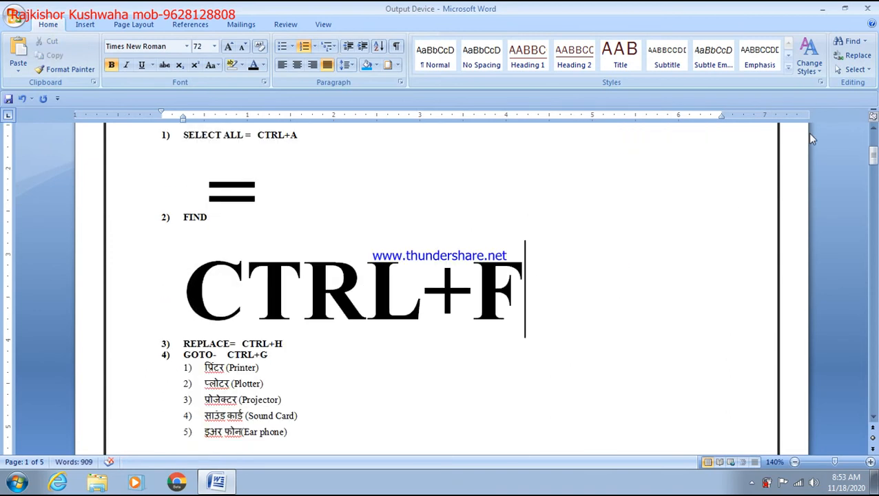
click(852, 44)
text(PANKAJ)
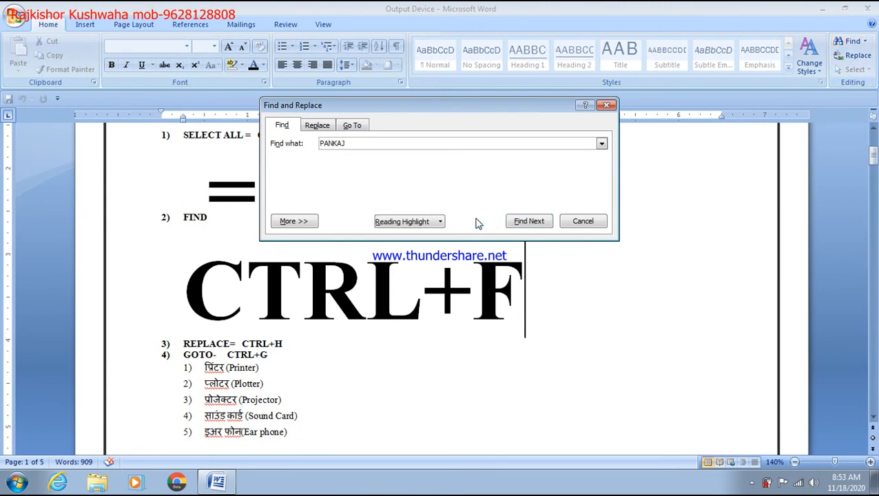
click(478, 222)
click(529, 221)
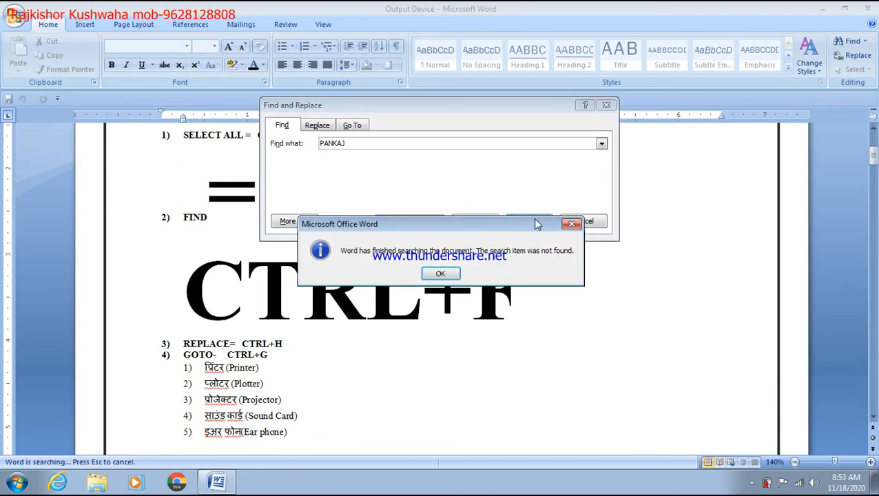
click(452, 273)
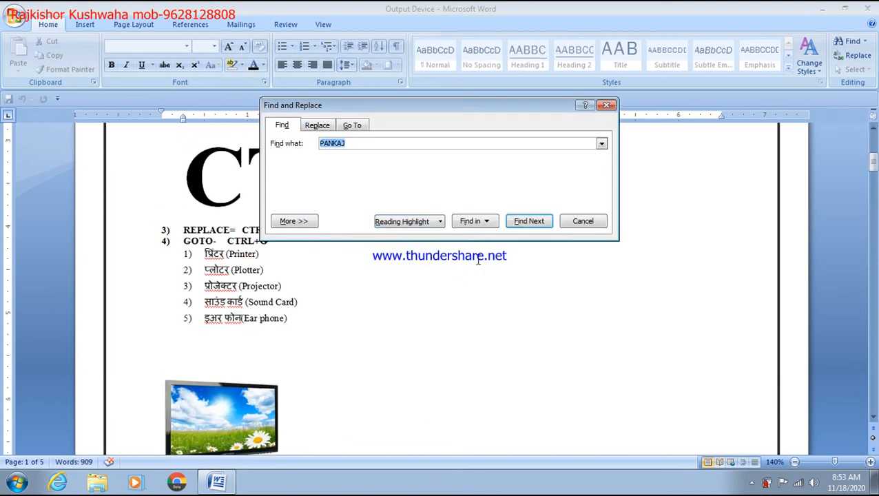
click(407, 225)
click(414, 237)
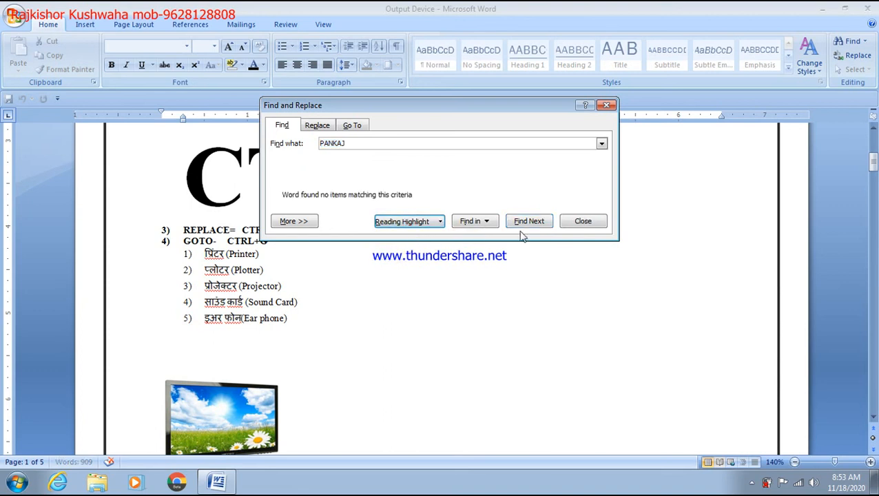
click(528, 225)
click(446, 271)
click(473, 222)
click(482, 238)
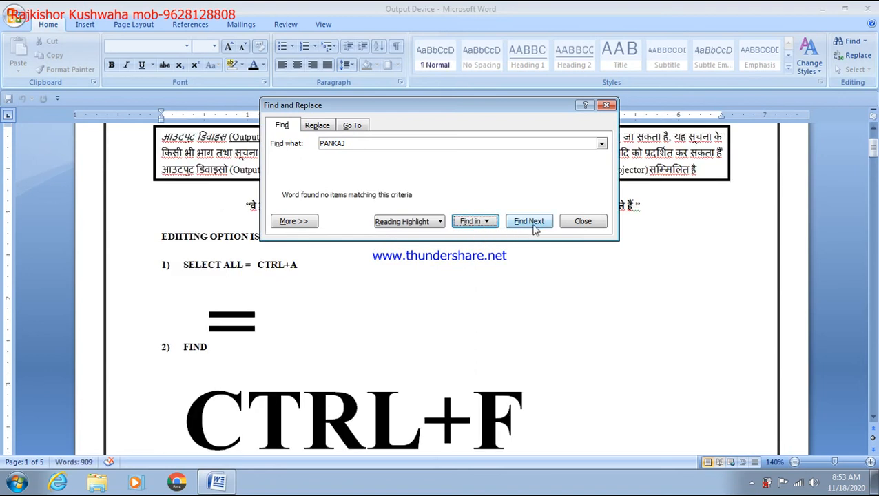
click(572, 222)
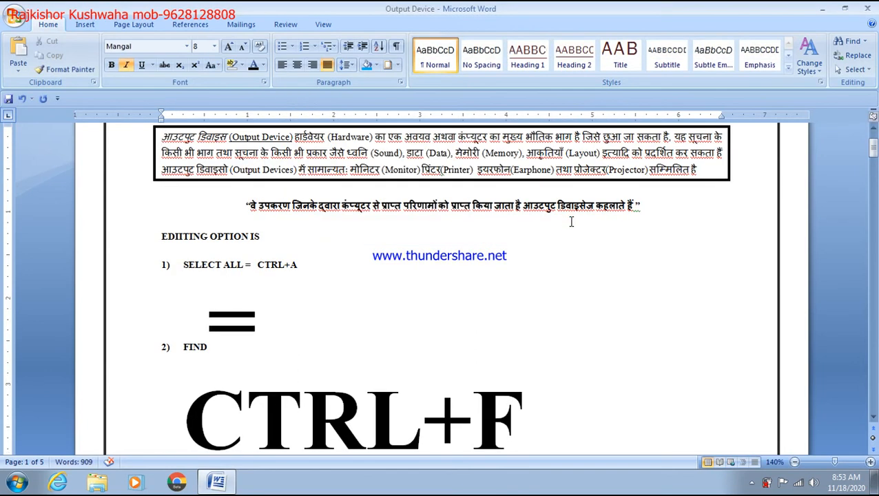
scroll(571, 221, down, 2)
scroll(571, 221, up, 1)
Search for CRT, moving the Find window aside and stepping through matches until it wraps
click(463, 189)
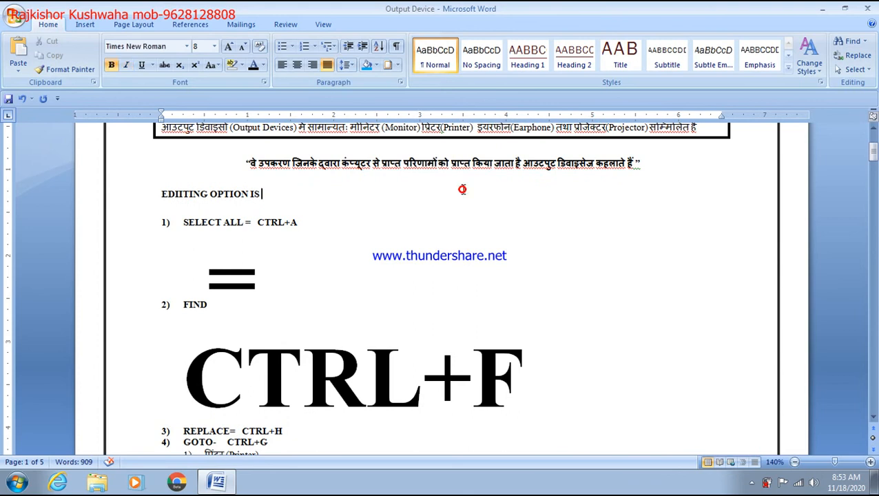
key(ctrl+f)
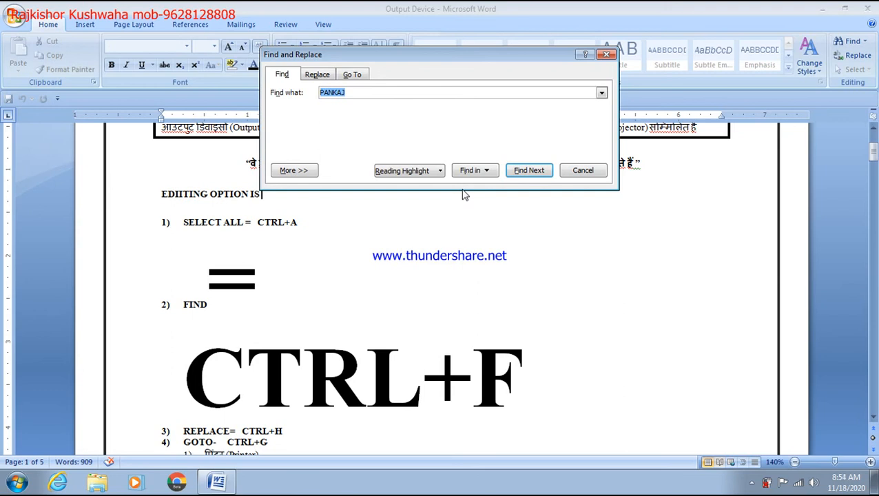
text(CRT)
key(Return)
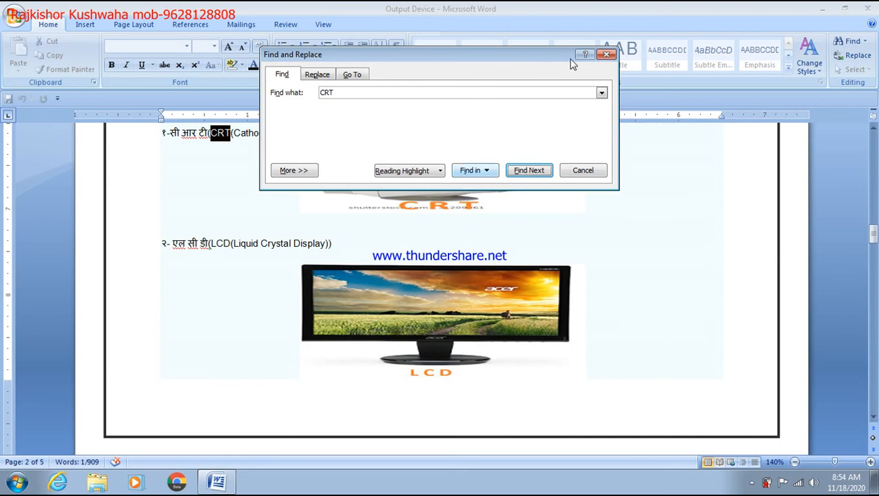
drag(547, 55, 872, 40)
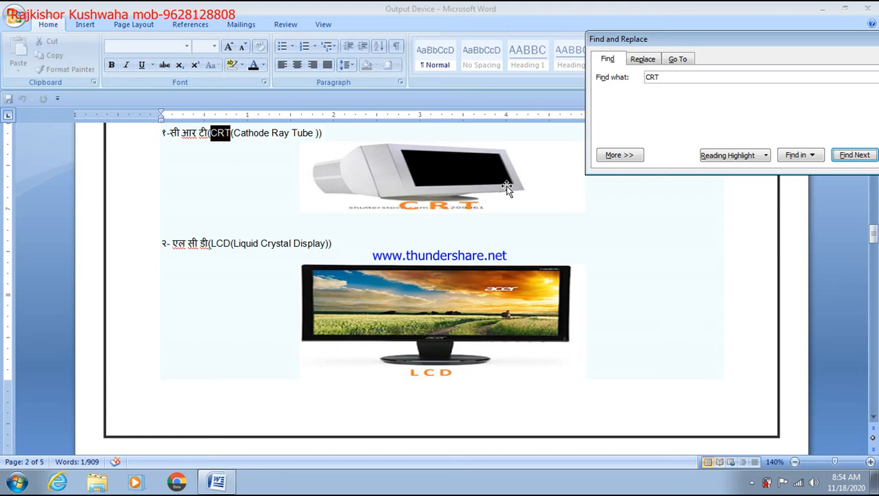
click(321, 137)
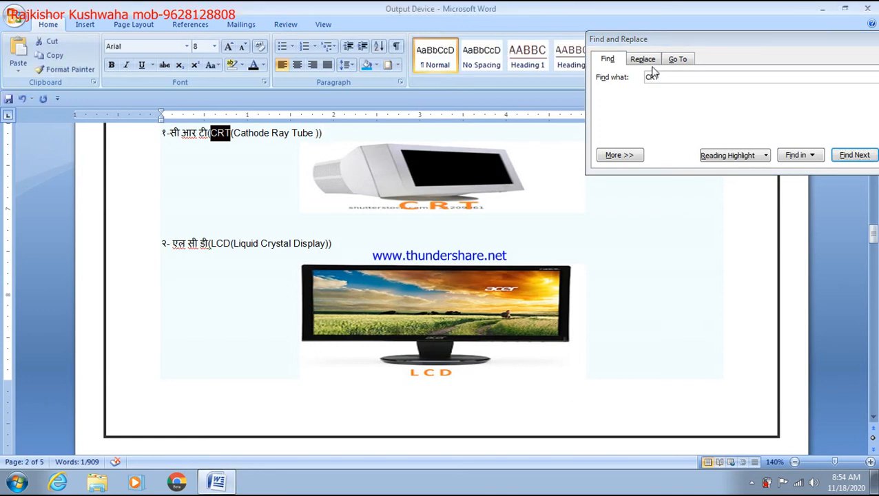
click(742, 81)
key(Return)
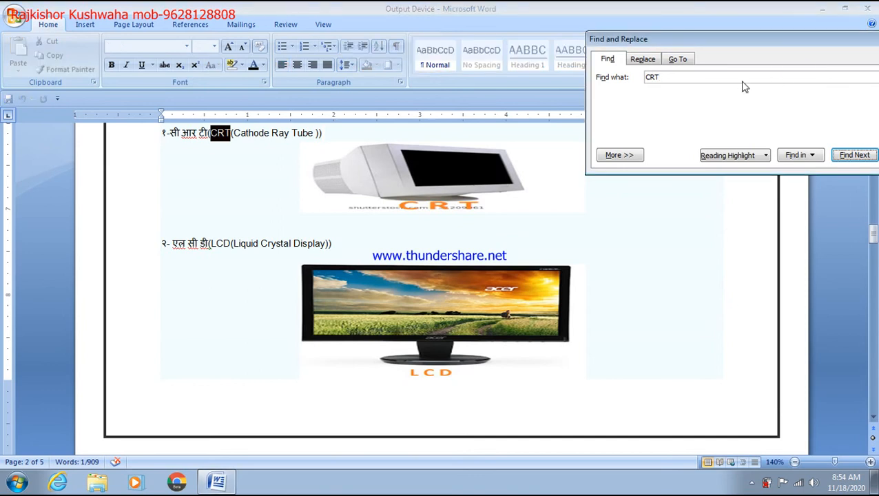
key(Return)
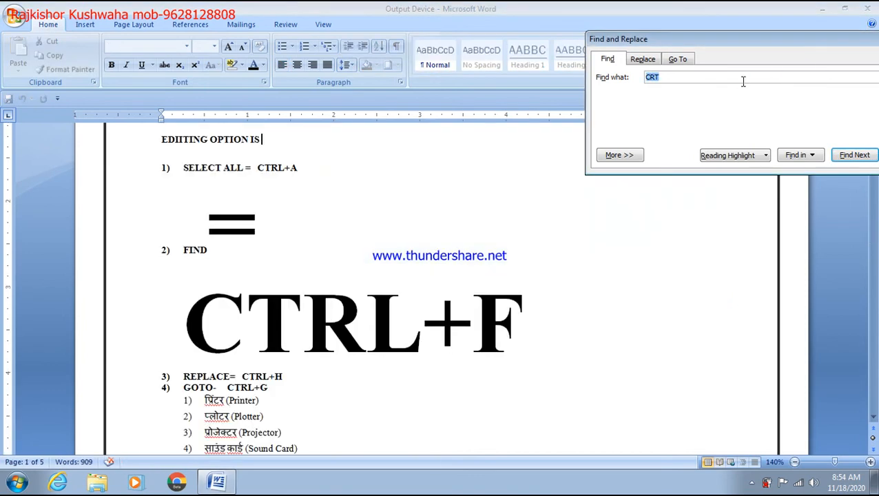
key(Return)
key(Return)
key(Return)
Find LED and enlarge the LED (Light Emitting Diode) line to 72 pt
text(L)
key(Return)
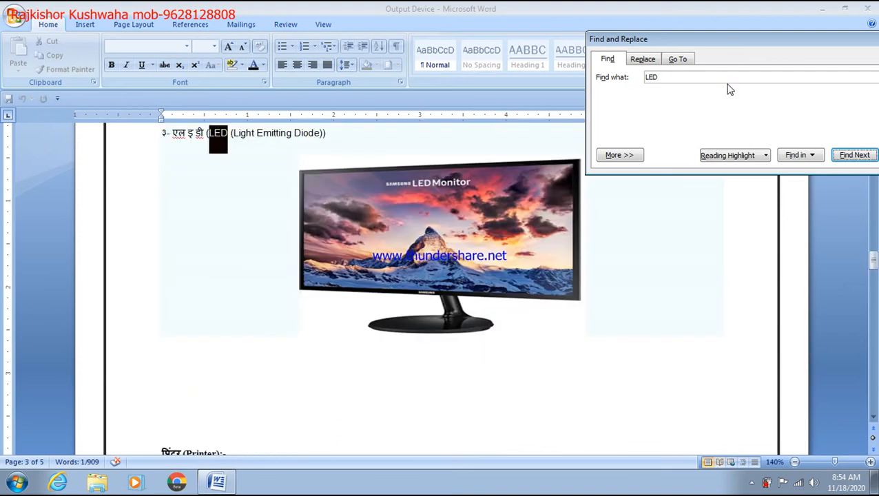
click(333, 134)
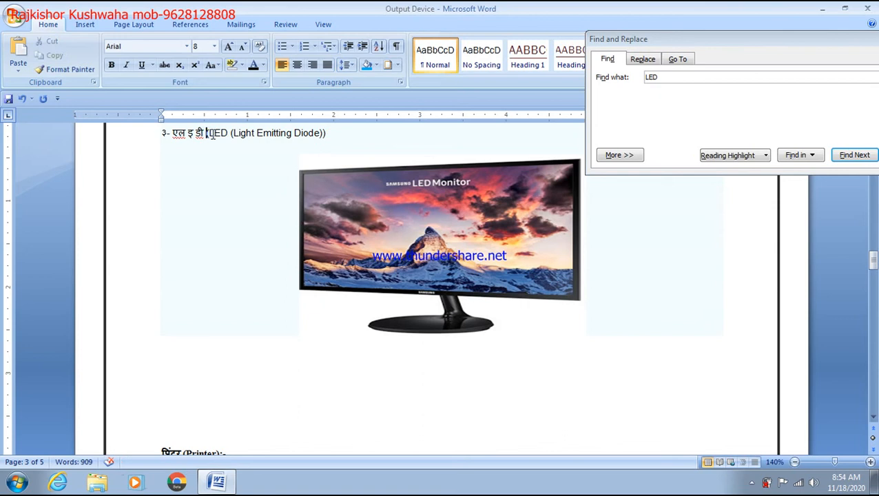
key(shift+Right)
key(shift+Right)
key(shift+Right)
key(shift+Right)
key(shift+Right)
key(shift+Right)
key(shift+Right)
key(shift+Right)
key(shift+Right)
key(shift+Right)
key(shift+Right)
key(shift+Right)
key(shift+Right)
key(shift+Right)
key(shift+Right)
key(shift+Right)
key(shift+Right)
key(shift+Right)
key(shift+Right)
key(shift+Right)
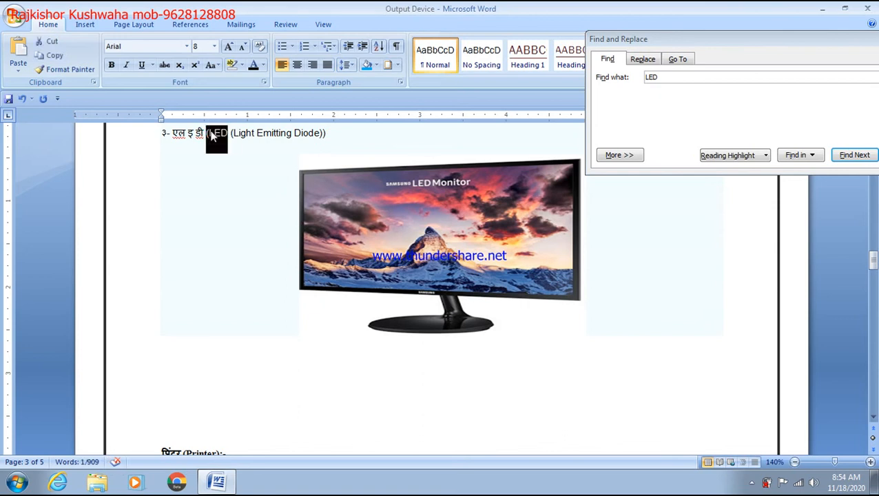
key(shift+Down)
key(shift+Down)
key(shift+Down)
key(ctrl+shift+period)
key(ctrl+shift+period)
key(ctrl+shift+period)
key(ctrl+shift+period)
key(ctrl+shift+period)
key(ctrl+shift+period)
key(ctrl+shift+period)
key(ctrl+shift+period)
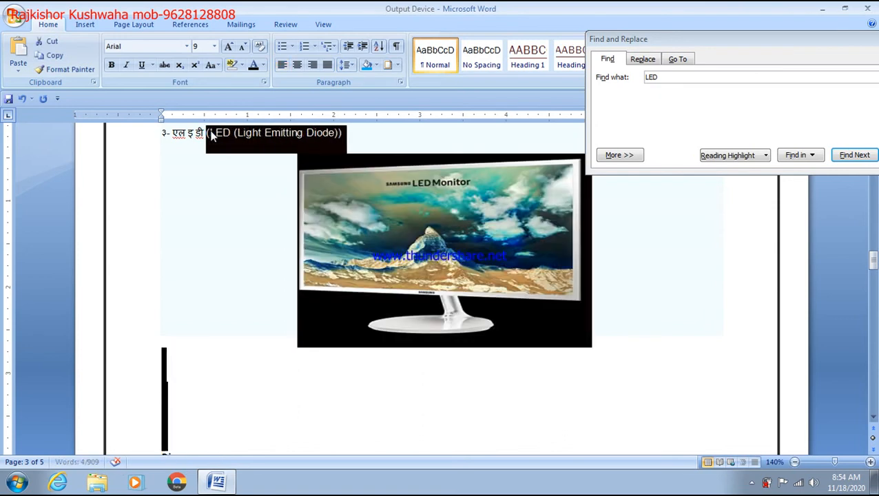
key(ctrl+shift+period)
key(ctrl+shift+period)
key(ctrl+shift+period)
key(ctrl+shift+period)
key(ctrl+shift+period)
key(ctrl+shift+period)
key(ctrl+shift+period)
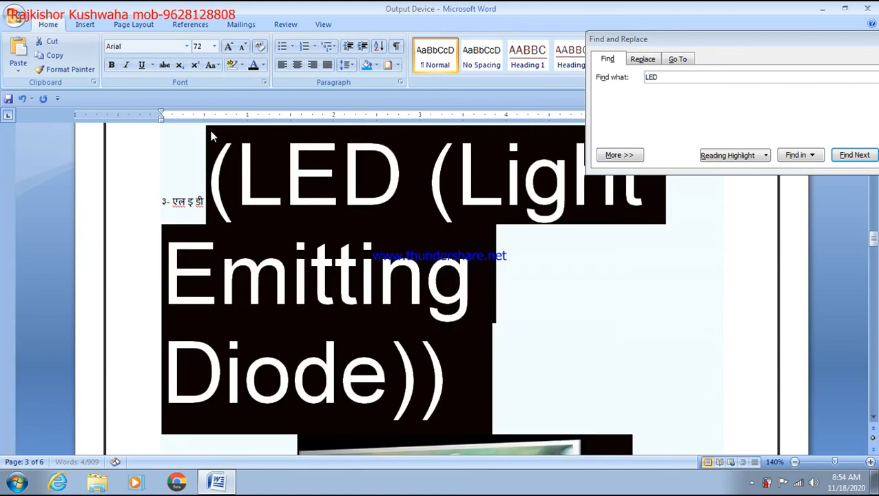
click(516, 294)
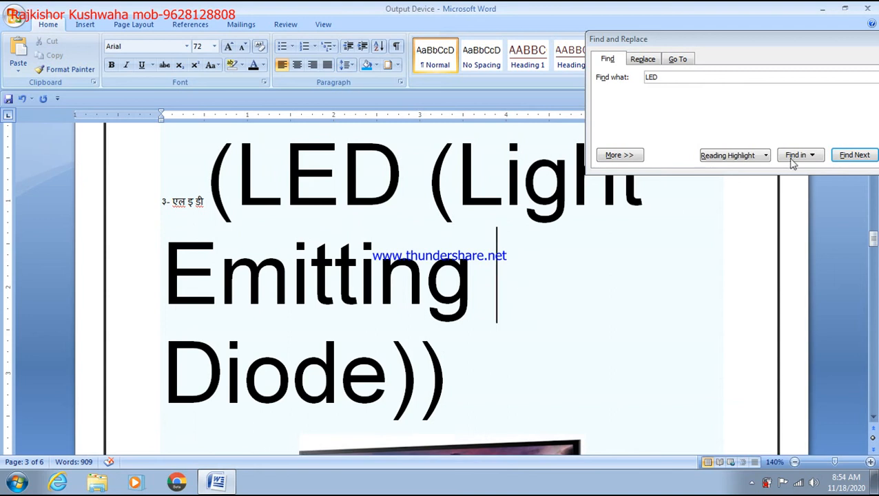
Close the Find and Replace window and start a new blank document
drag(782, 42, 624, 69)
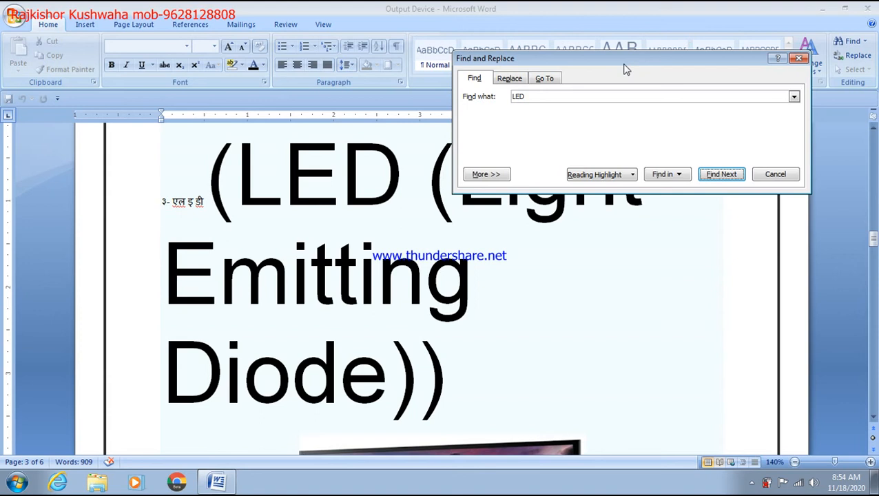
click(799, 58)
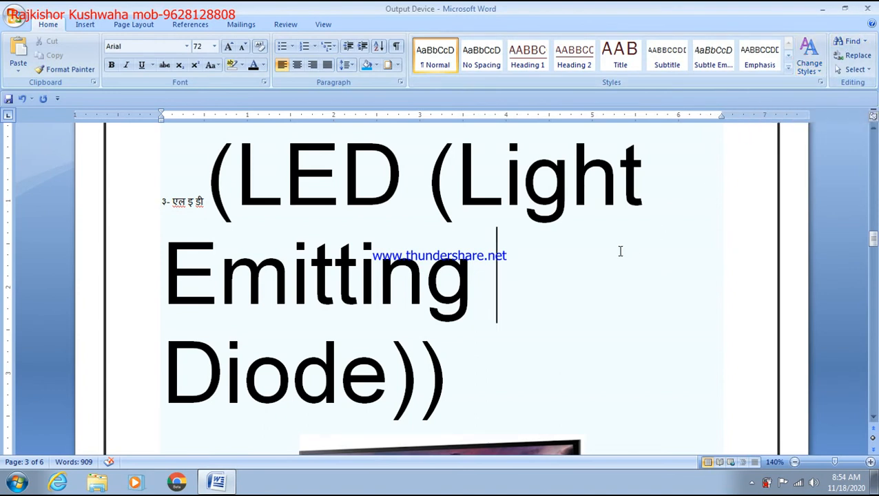
key(ctrl+n)
Type 'WELCOME IN AZMGRAH' and paste copies of it repeatedly down the page
text(WELCOME IN AZMGRAH)
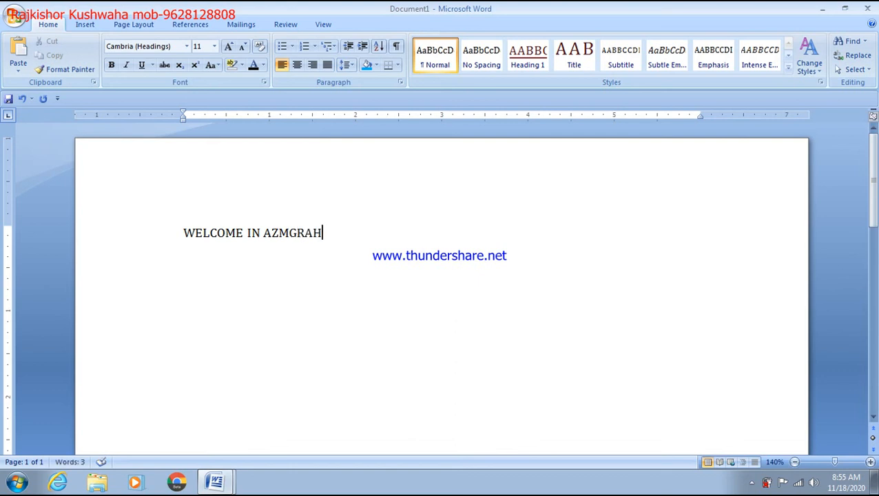
key(ctrl+a)
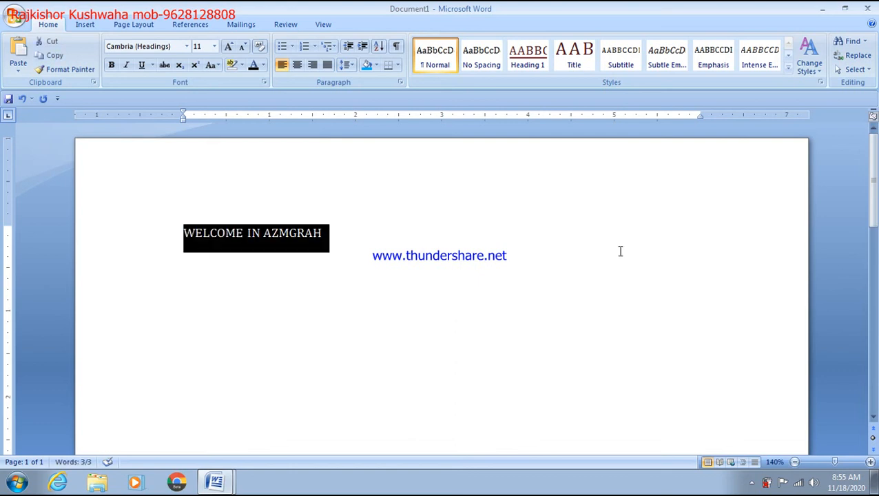
key(ctrl+c)
key(ctrl+v)
key(ctrl+v)
key(ctrl+v)
key(ctrl+v)
key(ctrl+v)
key(ctrl+v)
key(ctrl+v)
key(ctrl+v)
key(ctrl+v)
key(ctrl+v)
key(ctrl+v)
key(ctrl+v)
key(ctrl+v)
key(ctrl+v)
key(ctrl+v)
key(ctrl+v)
key(ctrl+v)
key(ctrl+v)
key(ctrl+v)
key(ctrl+v)
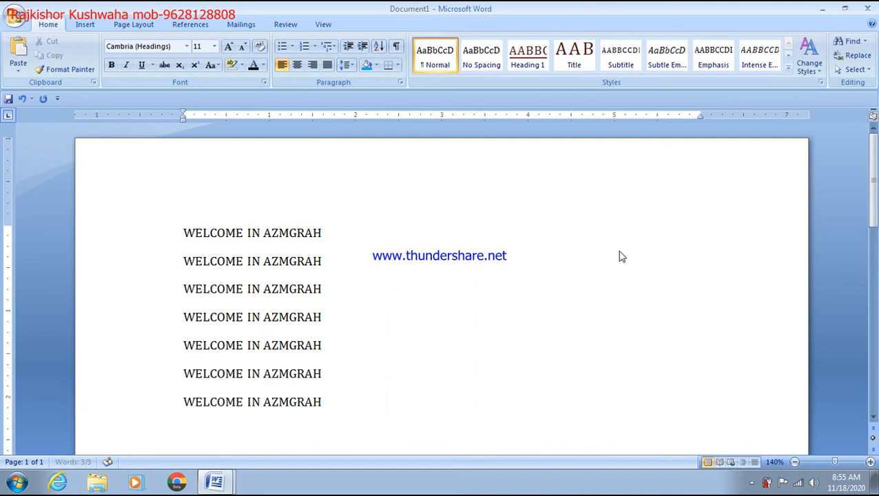
scroll(620, 241, up, 6)
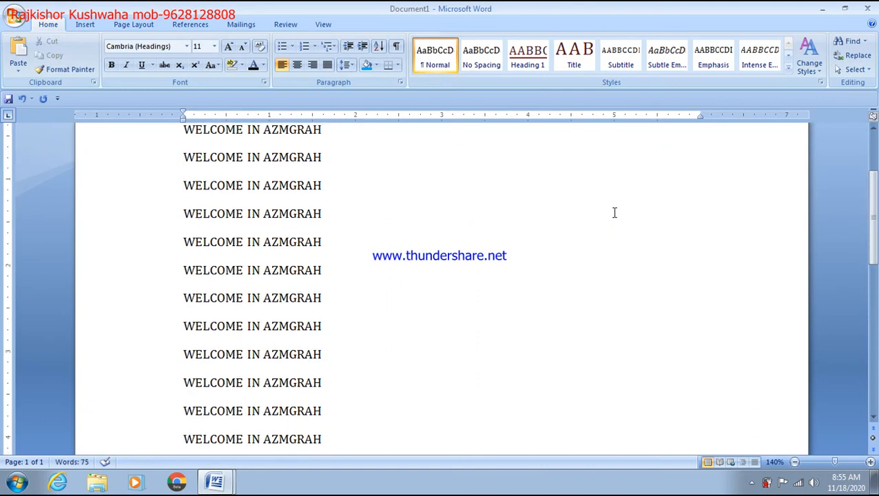
Select all the repeated lines and enlarge them to 36 pt
key(ctrl+a)
key(ctrl+shift+period)
key(ctrl+shift+period)
key(ctrl+shift+period)
key(ctrl+shift+period)
key(ctrl+shift+period)
key(ctrl+shift+period)
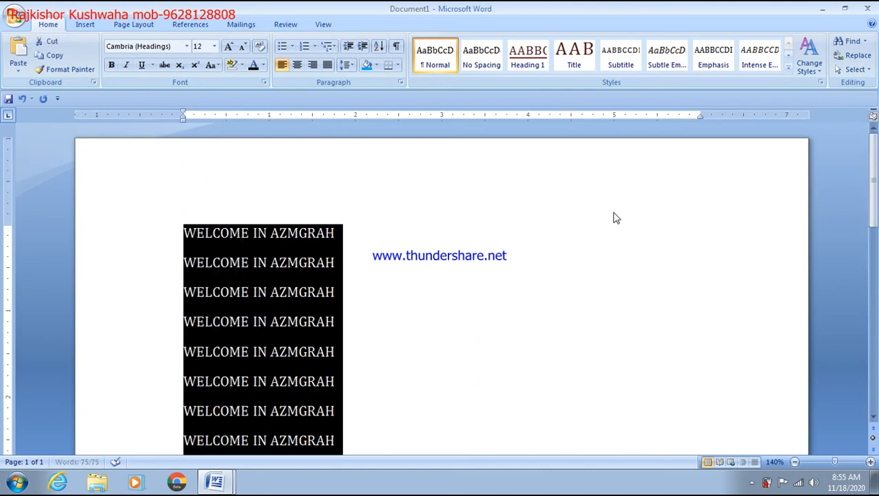
key(ctrl+shift+period)
key(ctrl+shift+period)
key(ctrl+shift+period)
key(ctrl+shift+period)
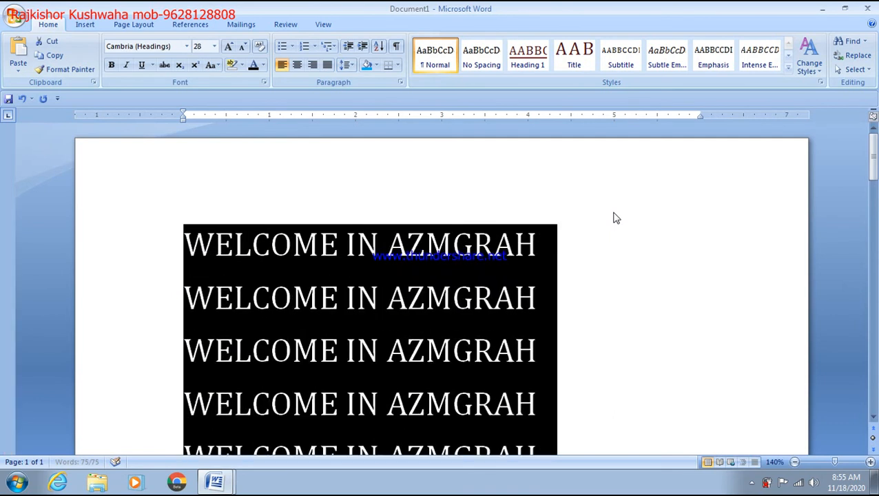
click(689, 247)
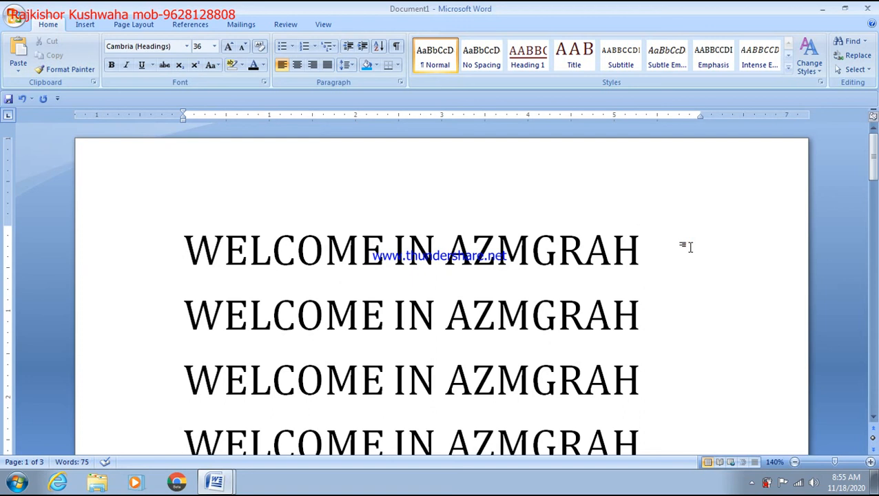
scroll(689, 246, down, 3)
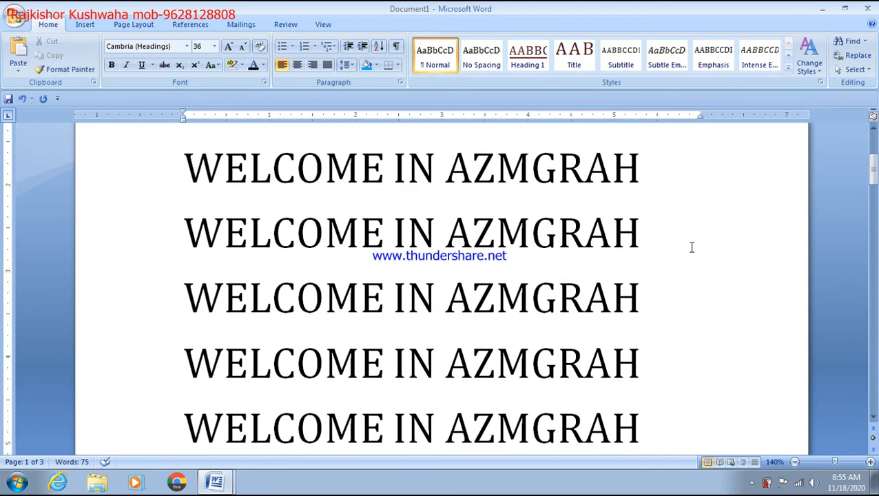
scroll(691, 247, up, 1)
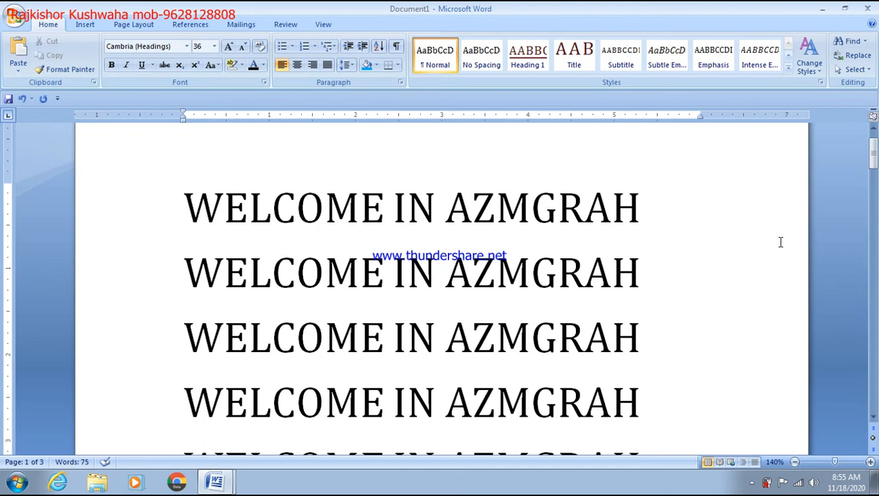
Retype the end of the first line so it reads 'WELCOME IN AZAMGARH'
key(BackSpace)
key(BackSpace)
key(BackSpace)
key(BackSpace)
key(BackSpace)
key(BackSpace)
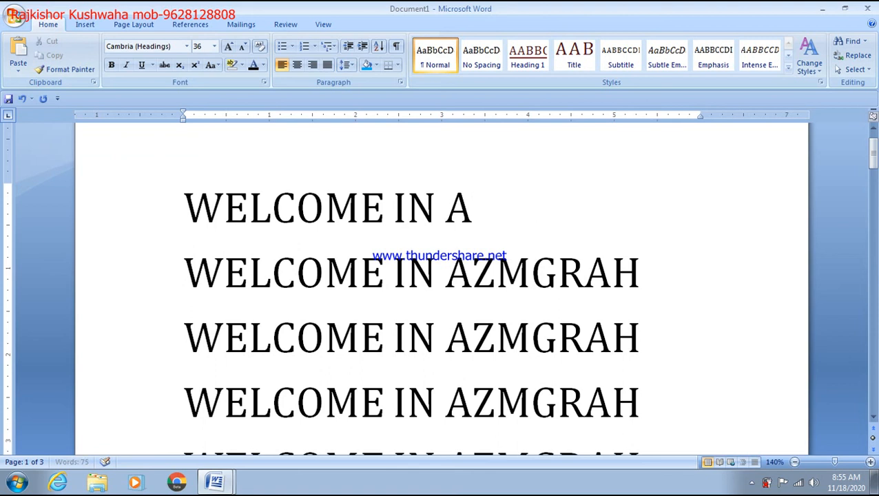
text(ZAMGARH)
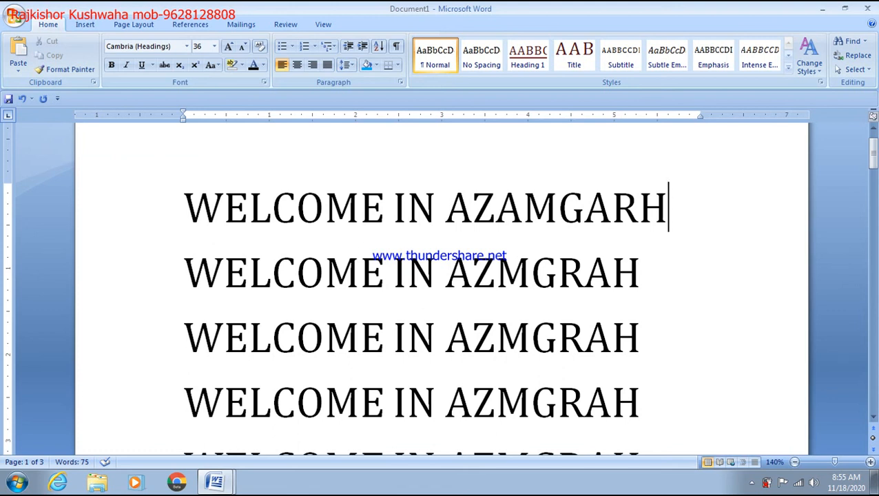
Open Replace, move the dialog aside, and begin entering AZMGRAH as the search text
click(852, 63)
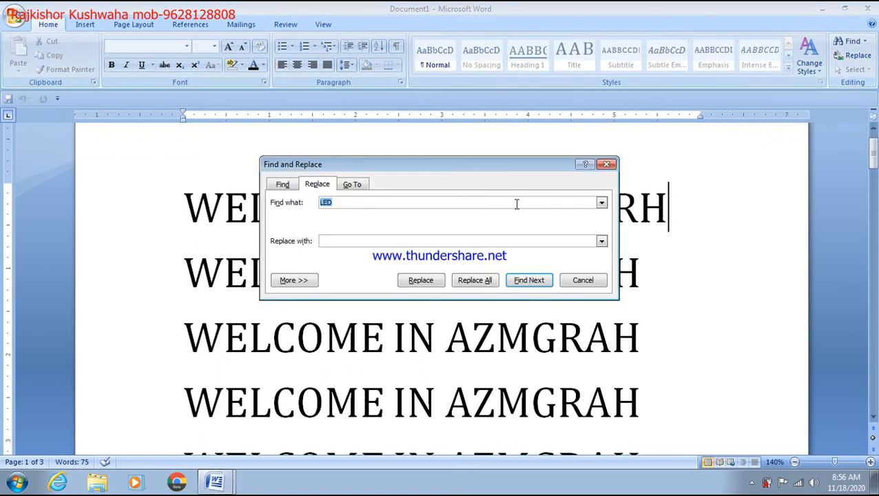
drag(465, 168, 669, 153)
text(AZMGRAH)
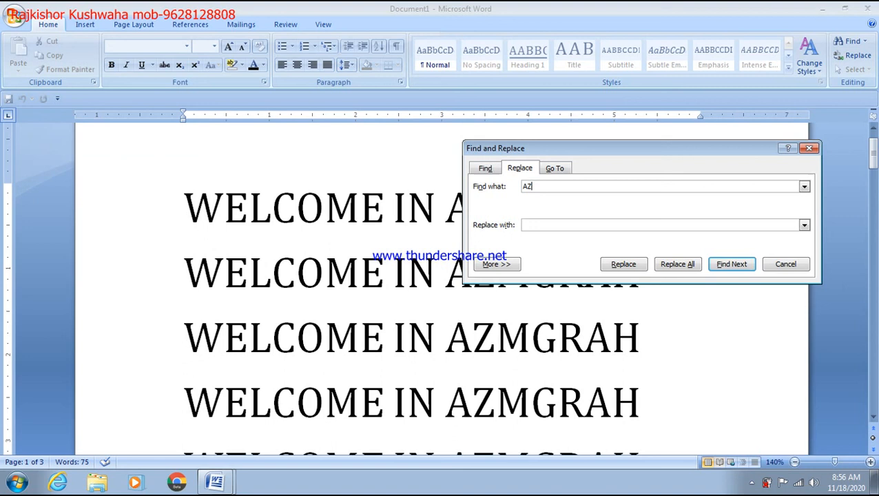
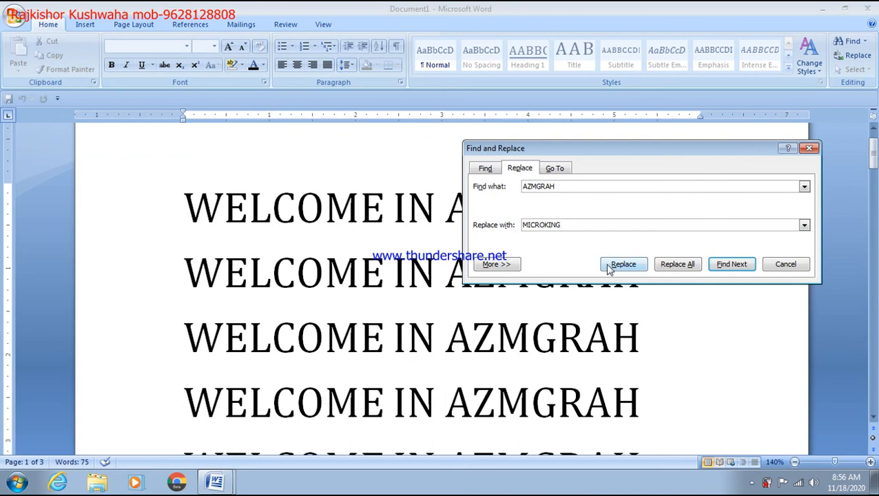
Replace all 24 occurrences of AZMGRAH with MICROKING and close the Find and Replace dialog
click(677, 265)
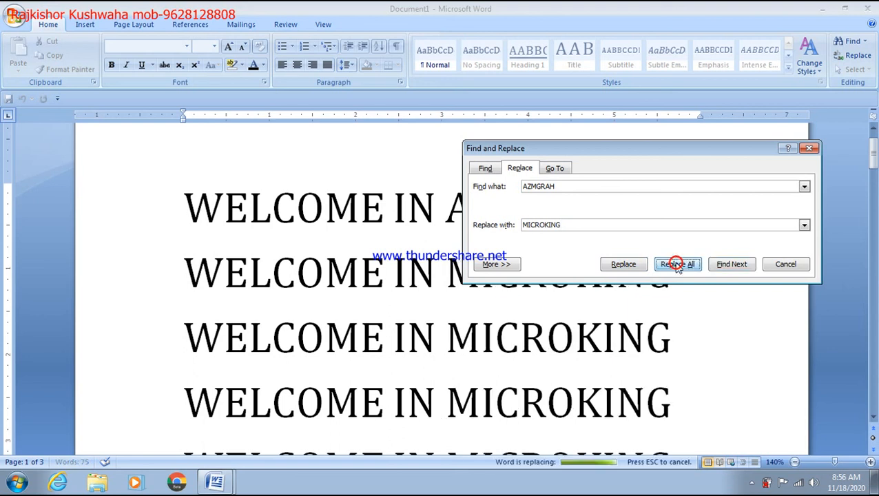
click(448, 273)
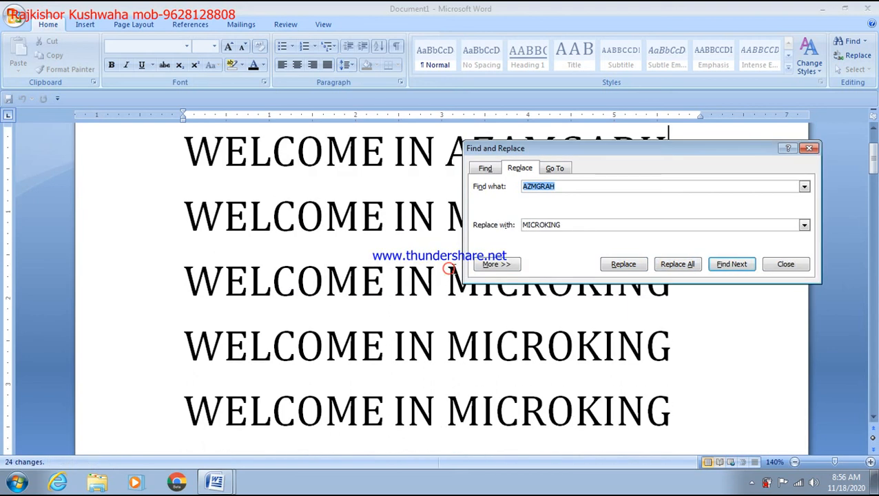
click(792, 266)
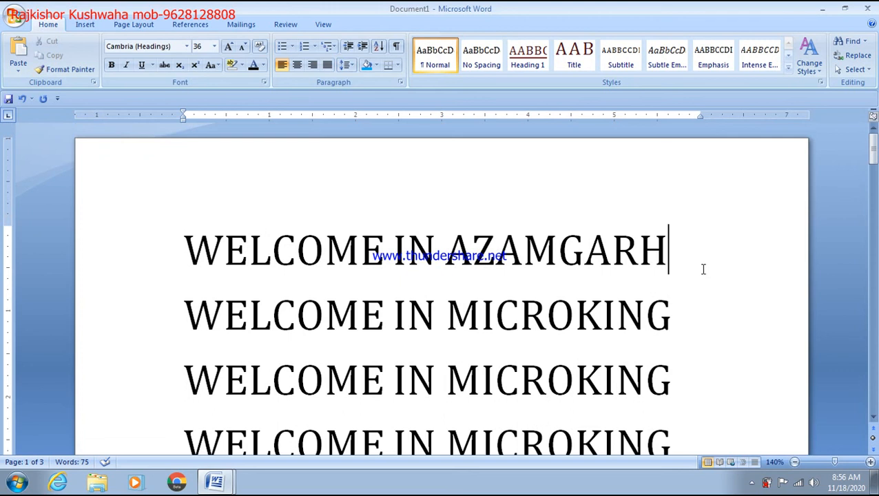
Delete the leftover 'WELCOME IN AZAMGARH' first line and scroll through the result
click(47, 212)
key(Delete)
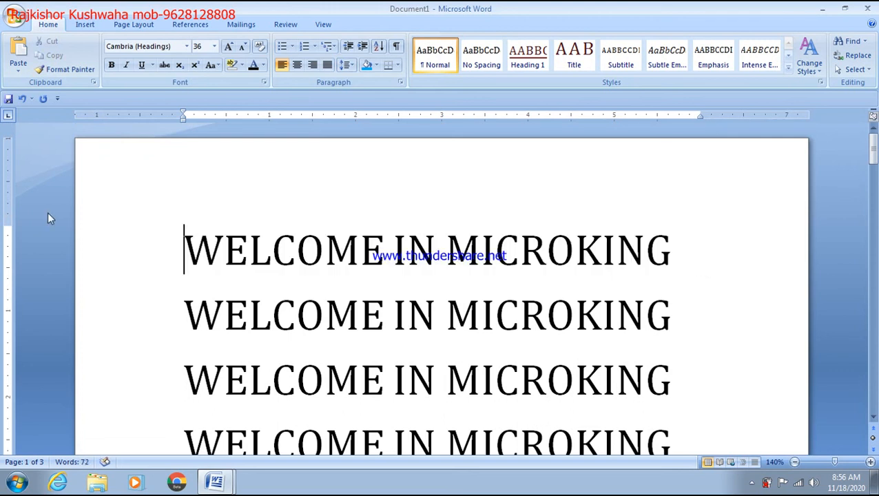
scroll(569, 255, down, 10)
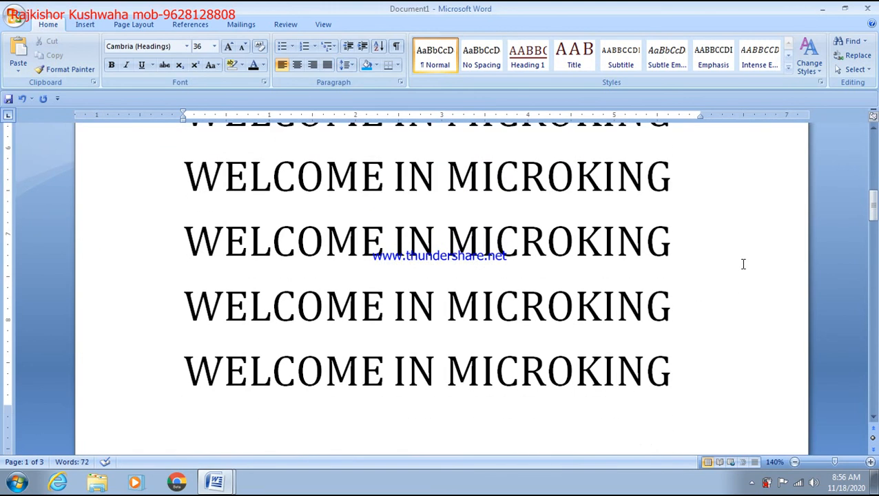
scroll(743, 264, down, 6)
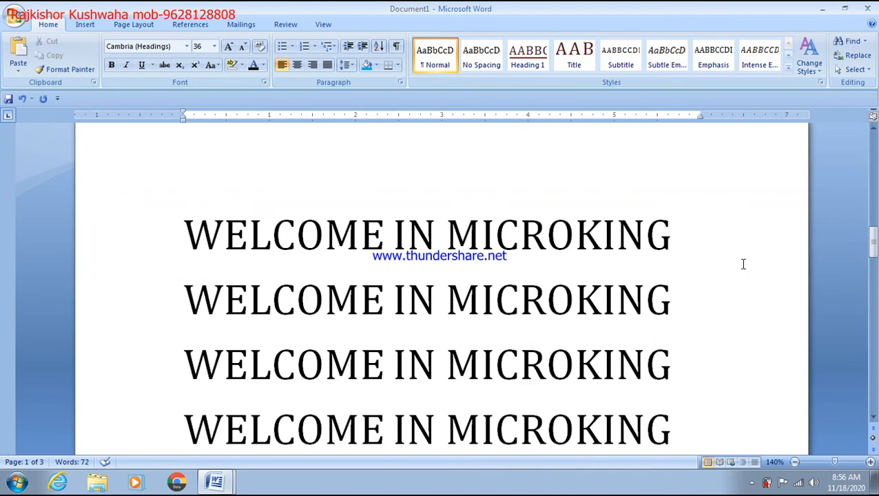
scroll(743, 263, down, 3)
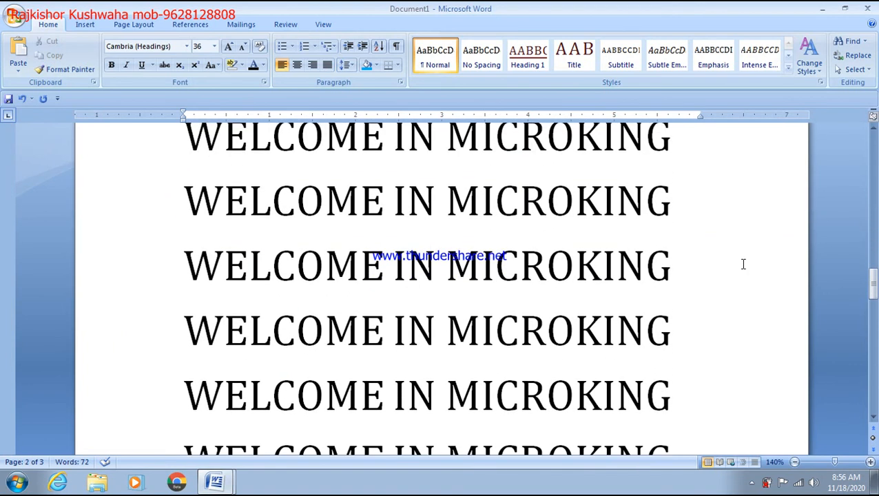
scroll(743, 263, down, 1)
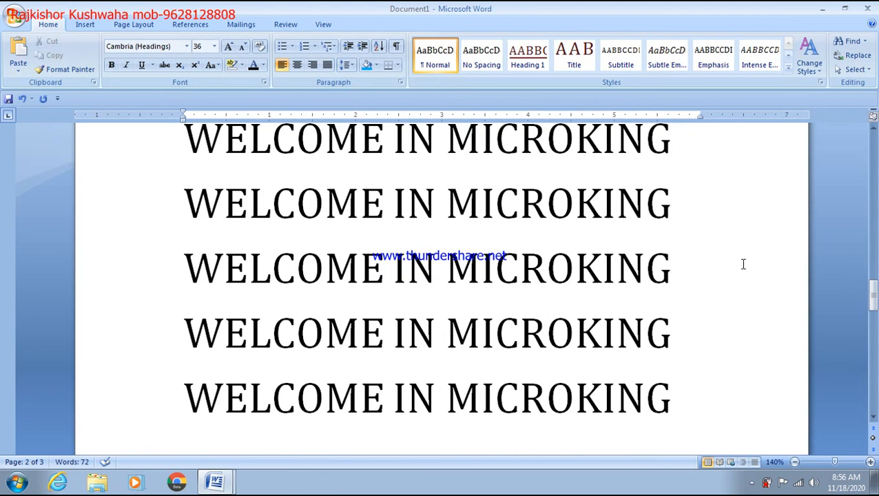
scroll(743, 264, up, 1)
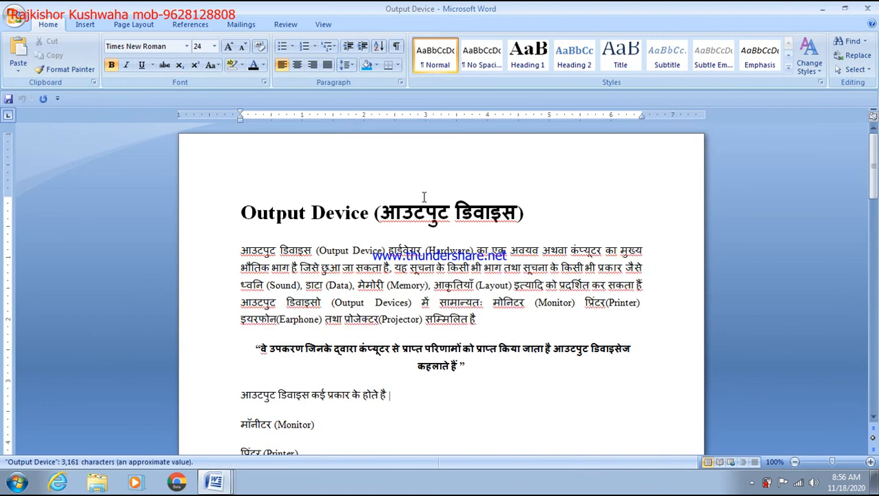
Look through the Output Device notes, placing the cursor in the title and after the Monitor heading
scroll(424, 196, down, 3)
scroll(423, 198, down, 2)
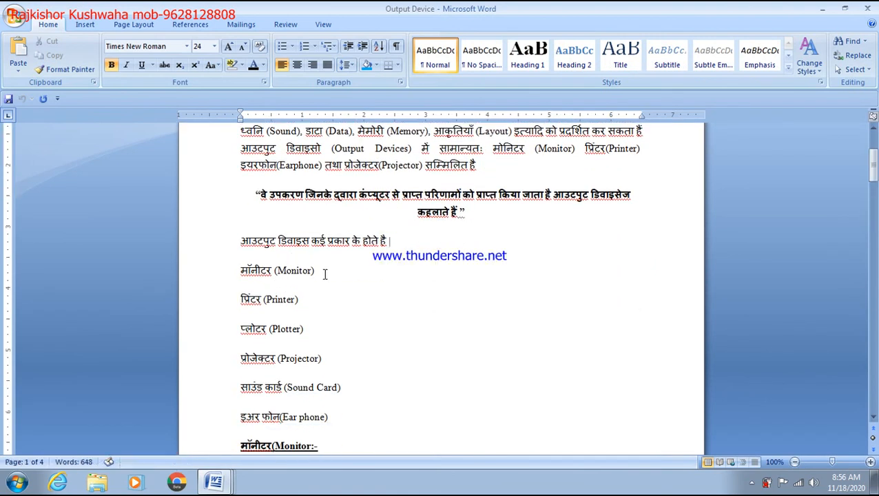
scroll(324, 274, down, 1)
scroll(325, 274, up, 6)
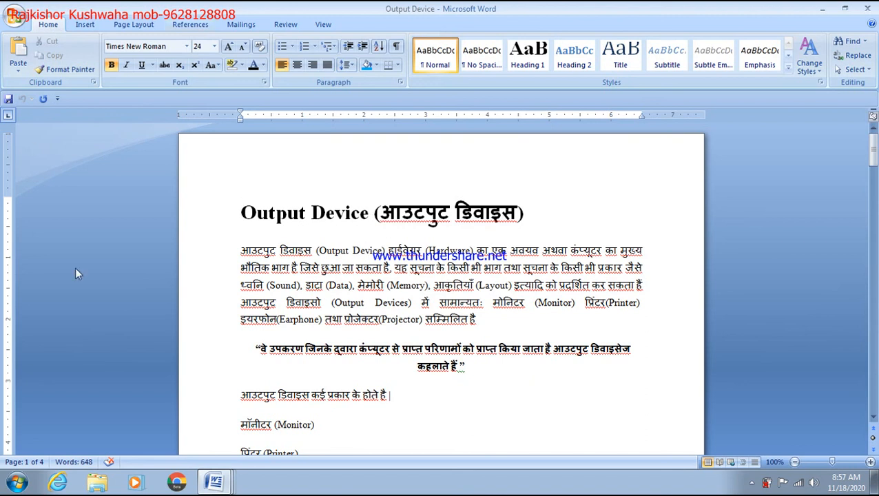
click(367, 213)
click(324, 214)
scroll(408, 325, down, 10)
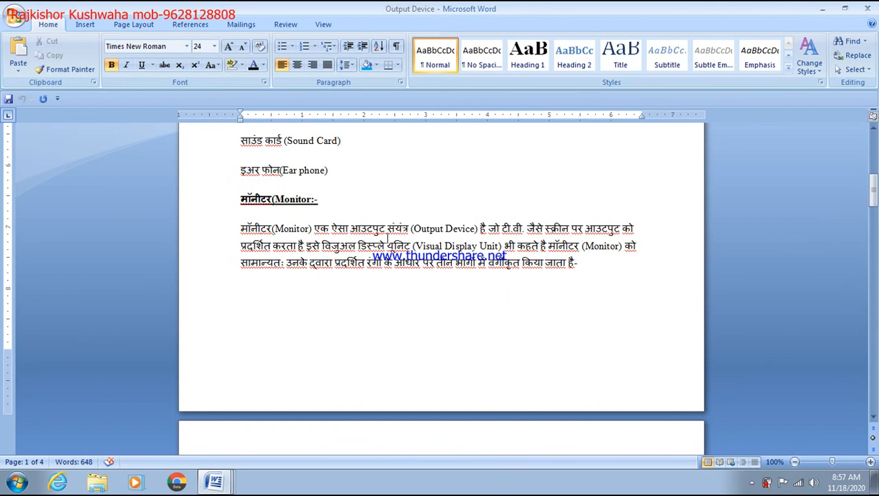
click(332, 201)
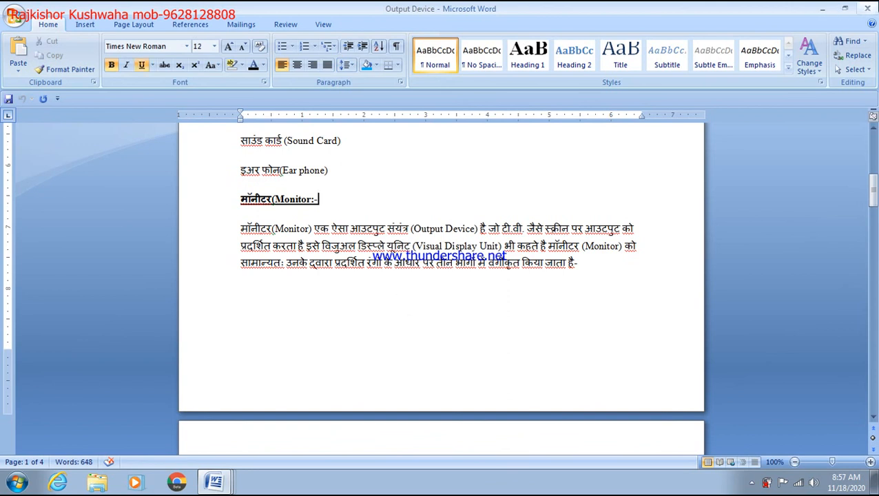
Close the Document1 practice file without saving its changes
click(867, 8)
scroll(517, 259, up, 1)
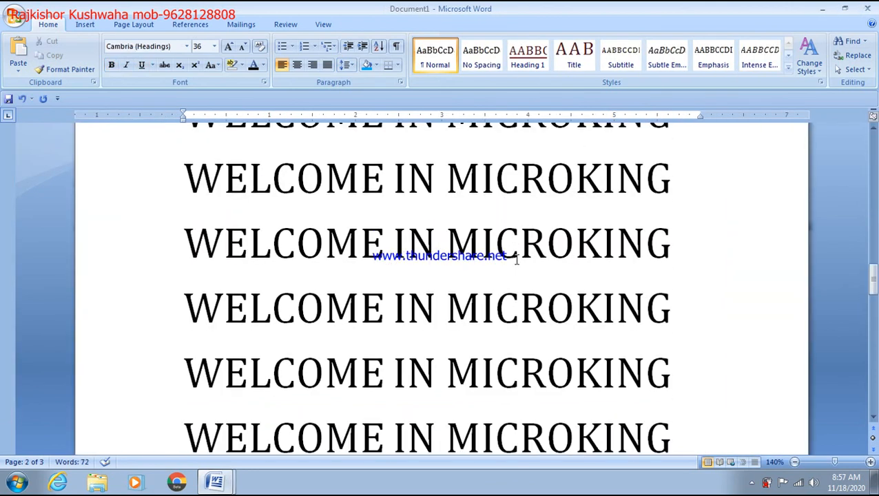
click(867, 8)
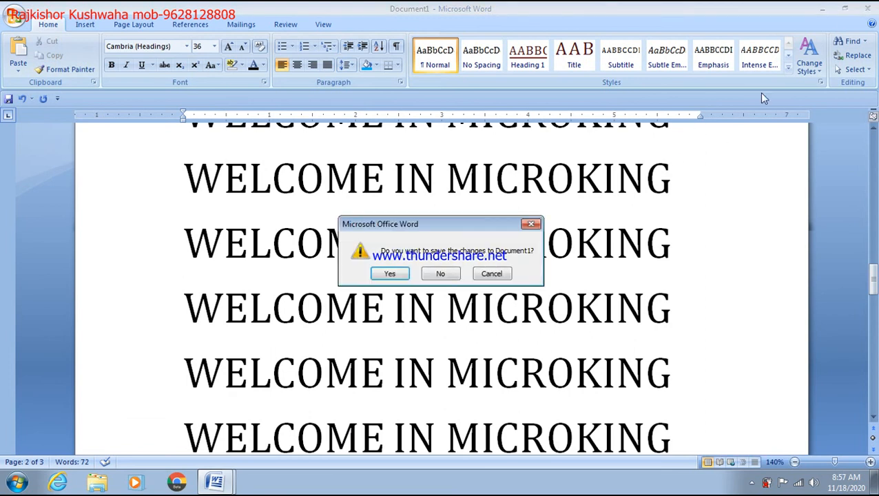
click(458, 274)
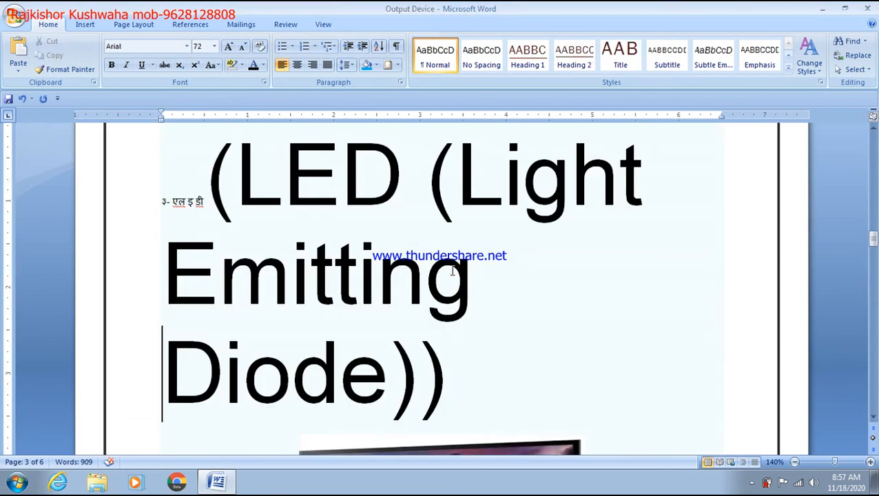
scroll(455, 281, down, 5)
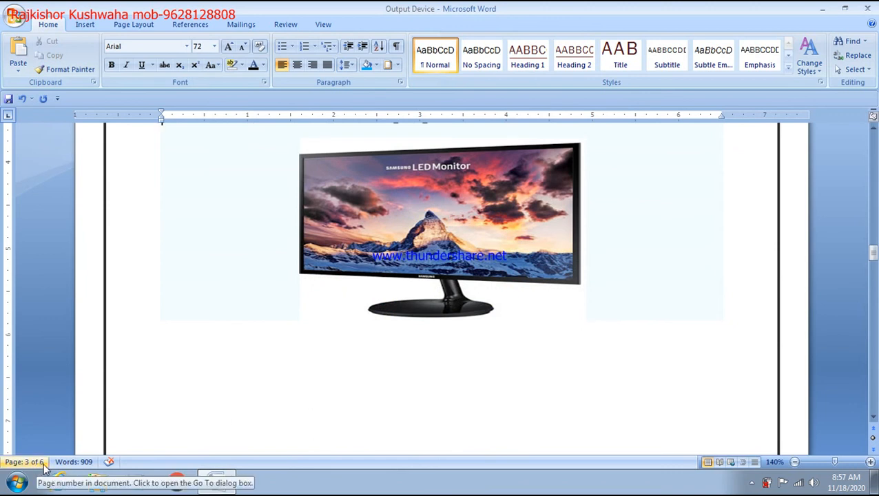
scroll(400, 408, down, 10)
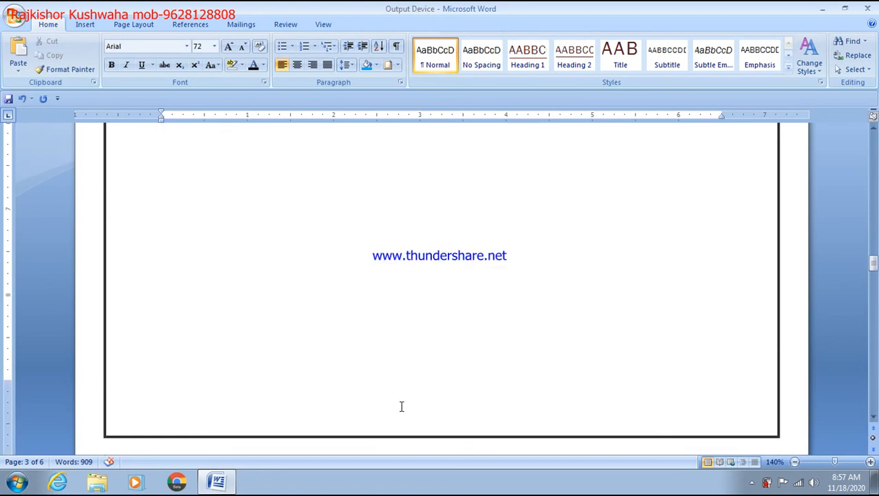
click(363, 305)
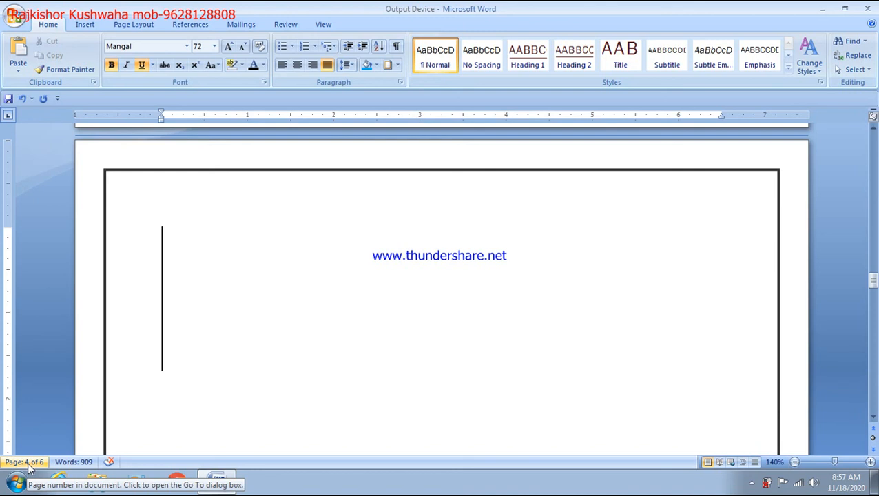
text(GO)
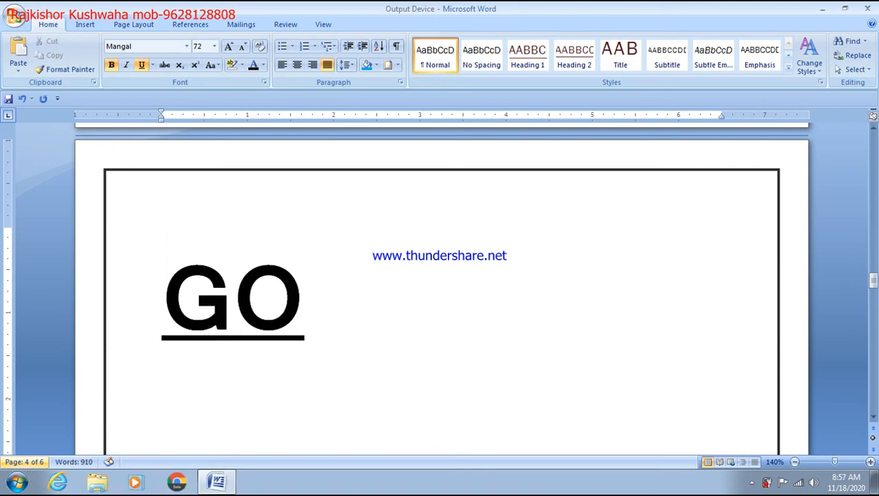
text(TO=)
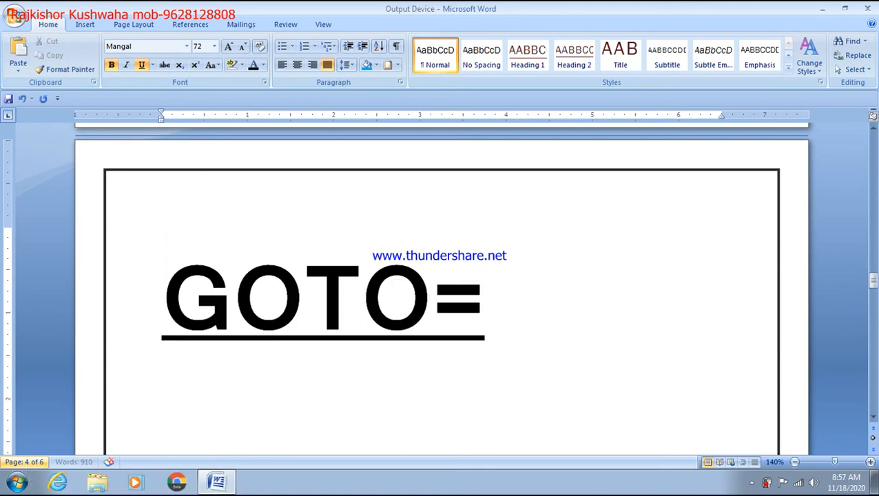
text(CTRL)
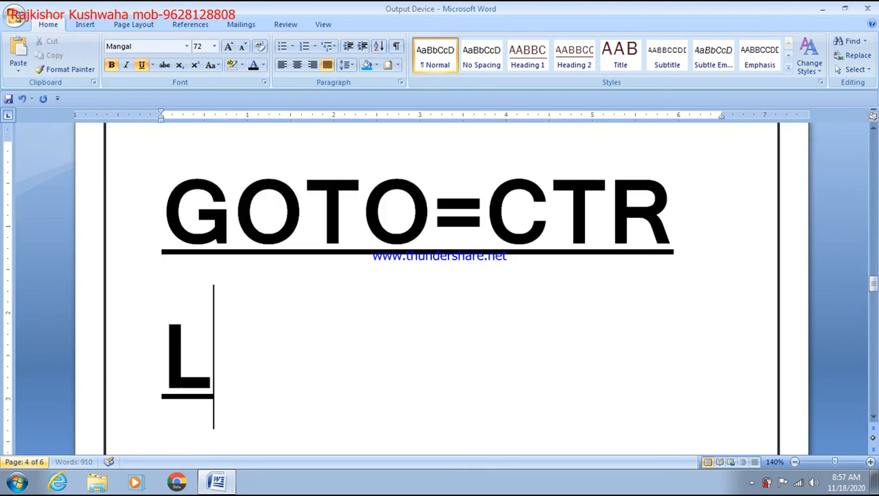
text(+G)
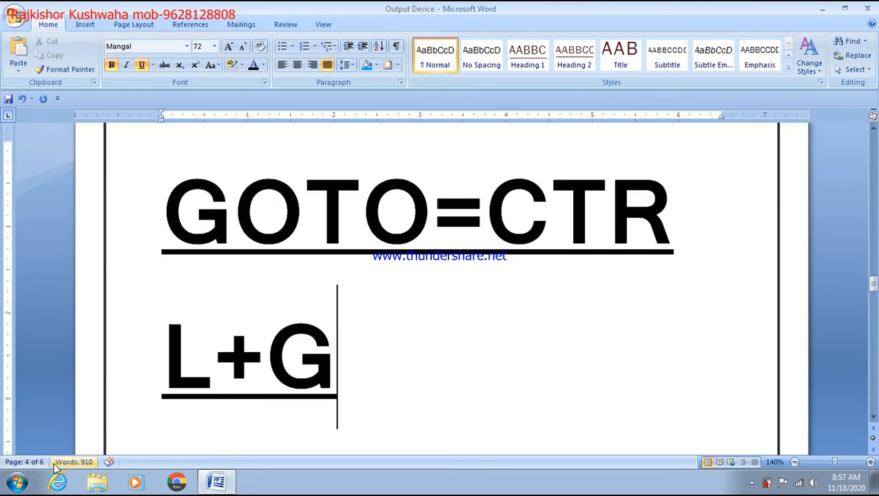
key(shift+Up)
key(shift+Home)
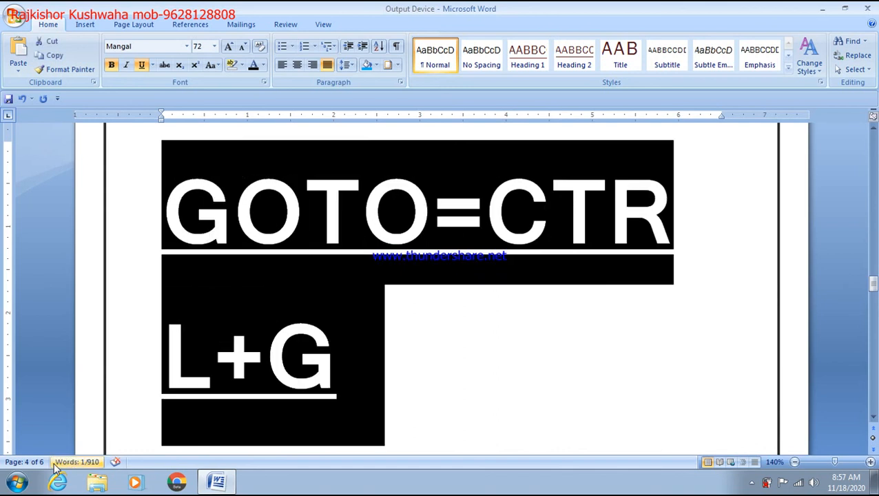
key(Delete)
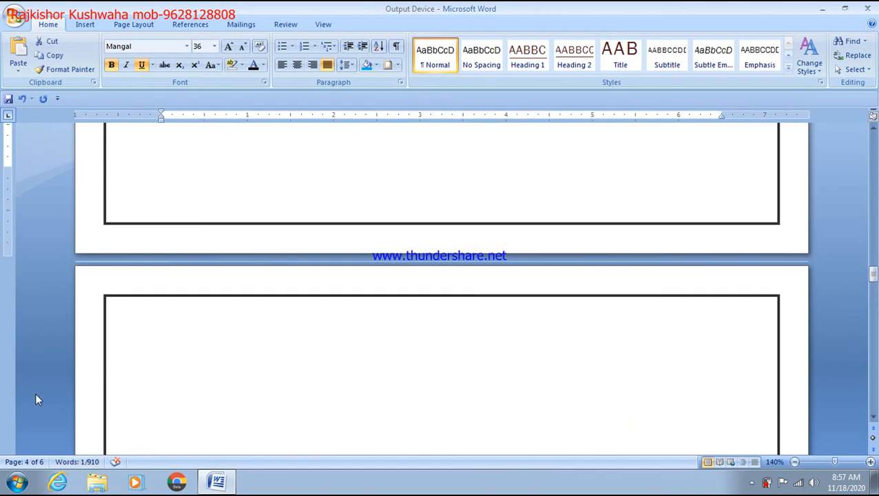
key(ctrl+z)
click(334, 300)
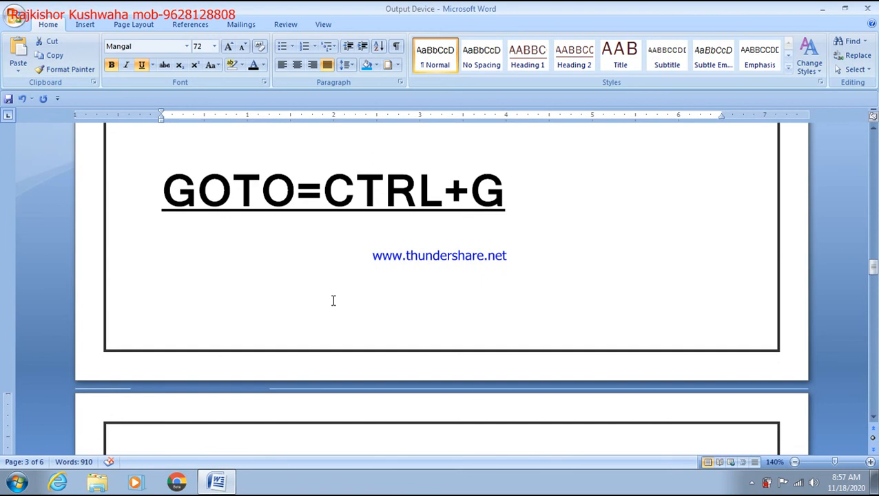
click(345, 232)
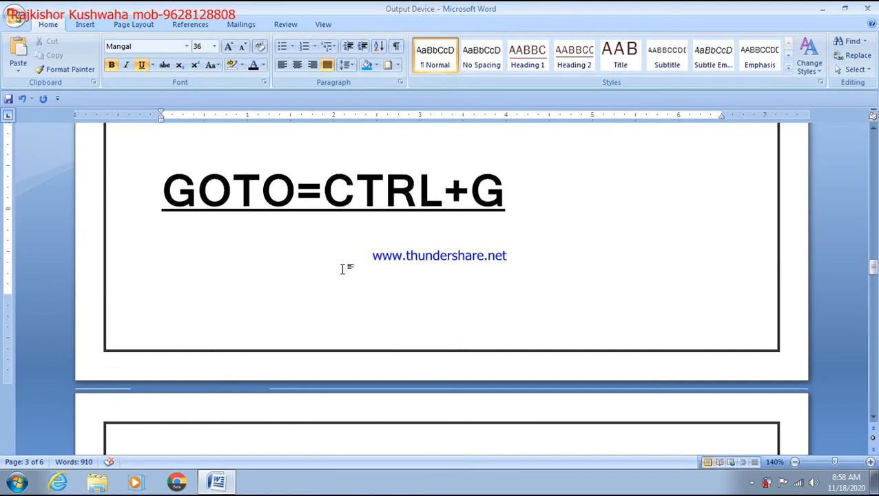
Jump to page 6 with Go To (Ctrl+G)
key(ctrl+g)
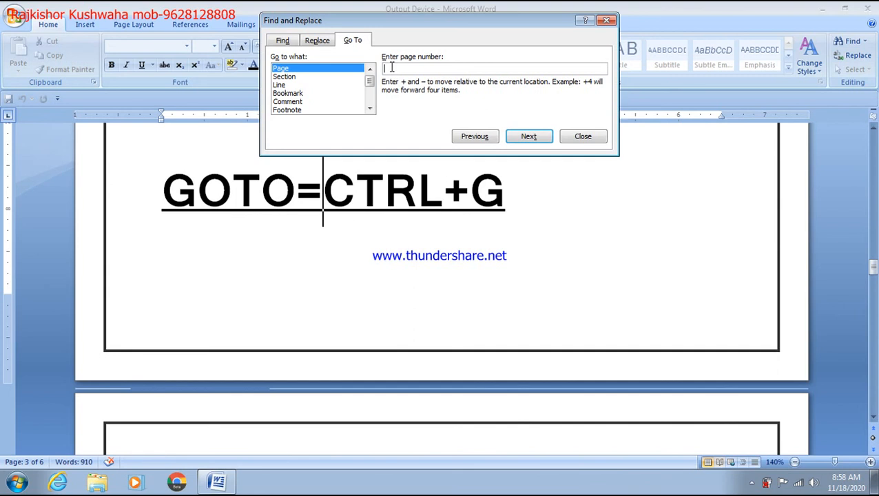
text(6)
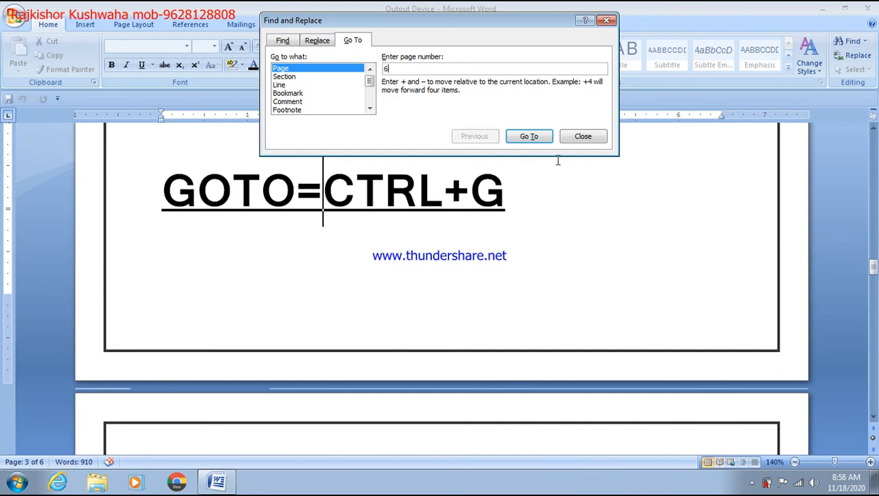
click(544, 139)
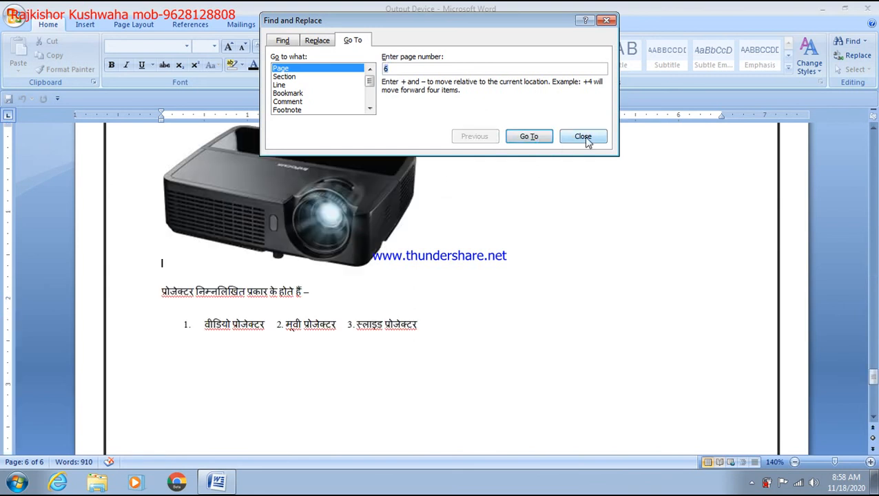
click(583, 137)
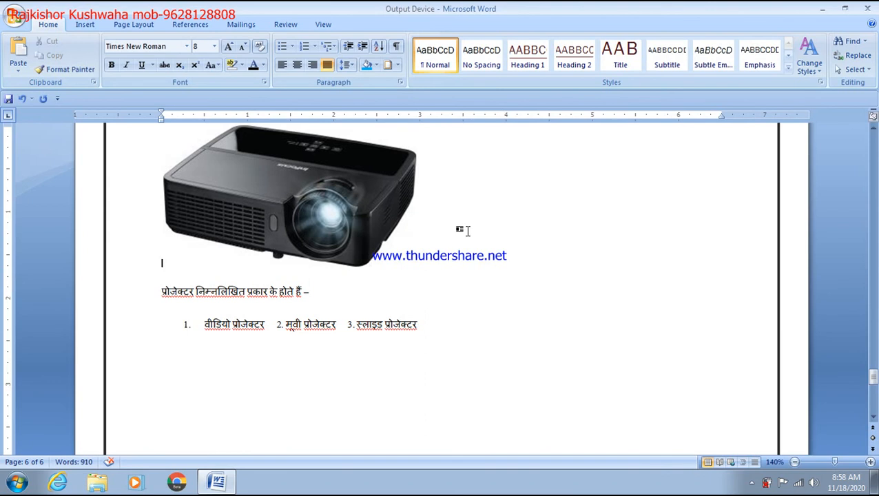
Widen the projector picture on page 6 by stretching its right side
click(372, 211)
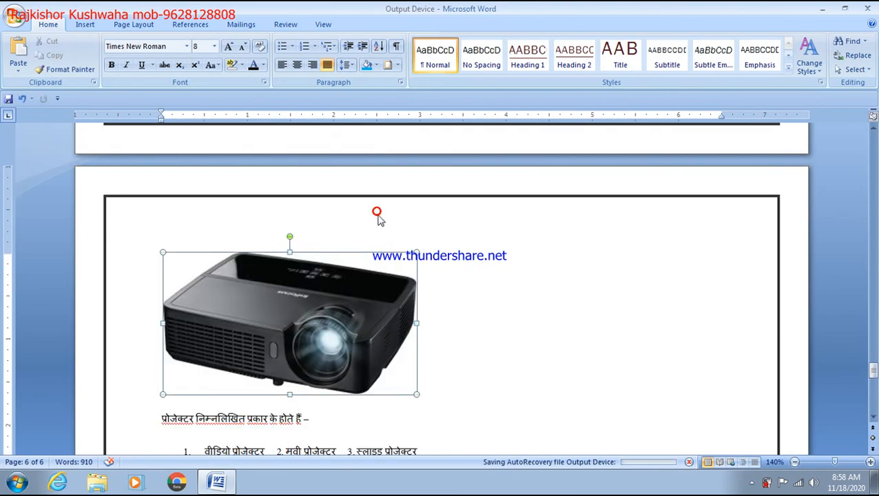
drag(418, 325, 492, 323)
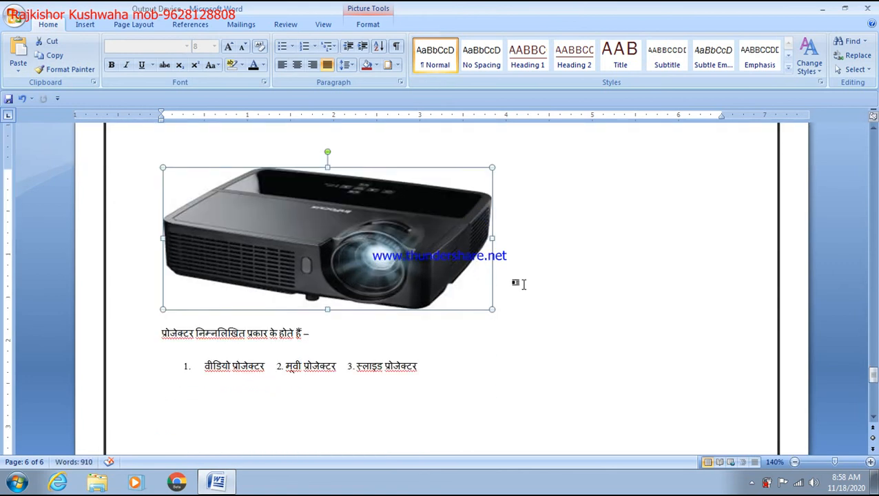
click(524, 283)
scroll(530, 319, down, 3)
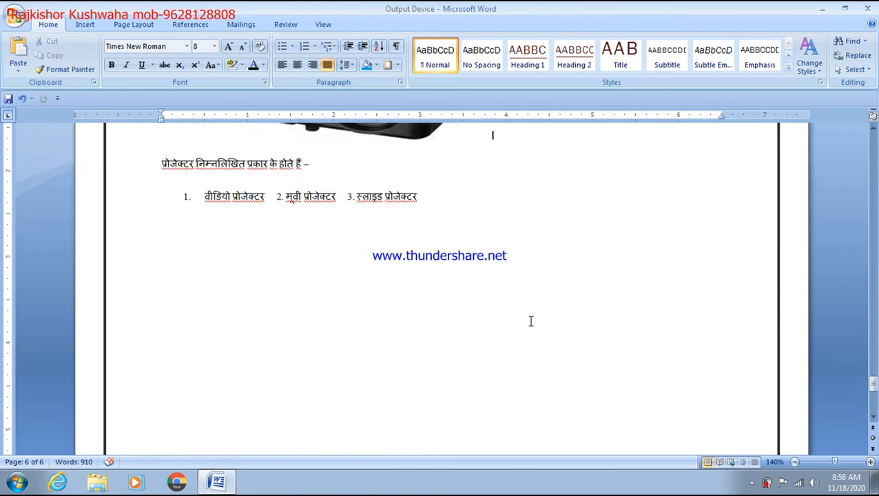
scroll(531, 321, up, 5)
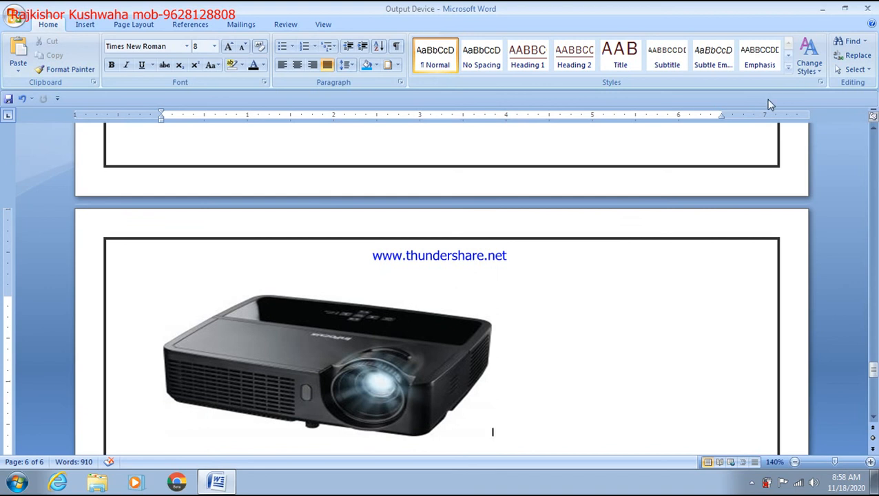
click(864, 42)
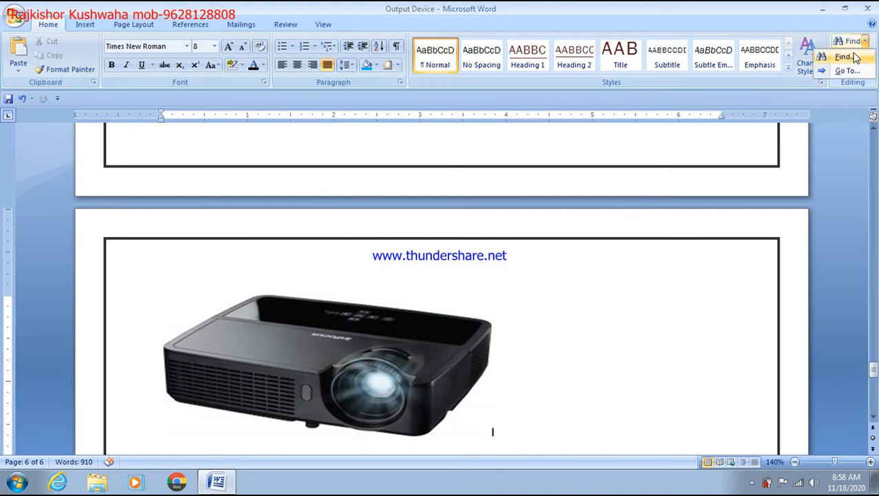
Go back to page 1 using Go To
click(839, 71)
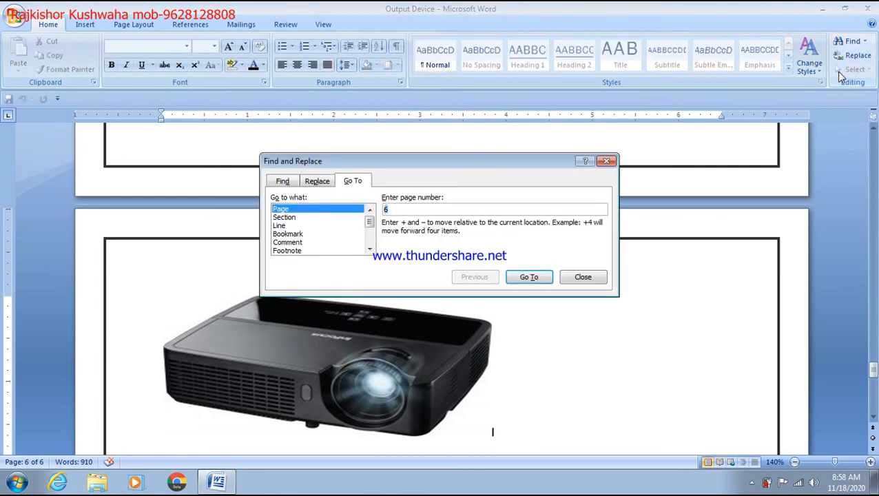
text(1)
key(Return)
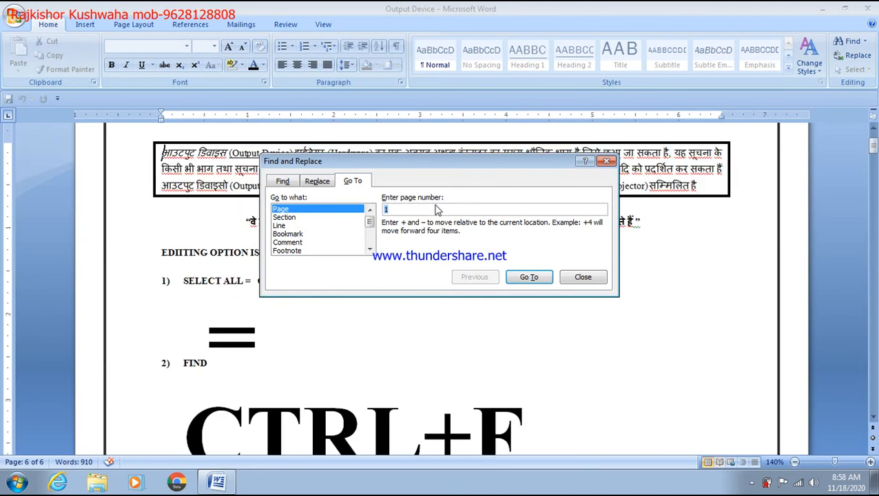
click(574, 283)
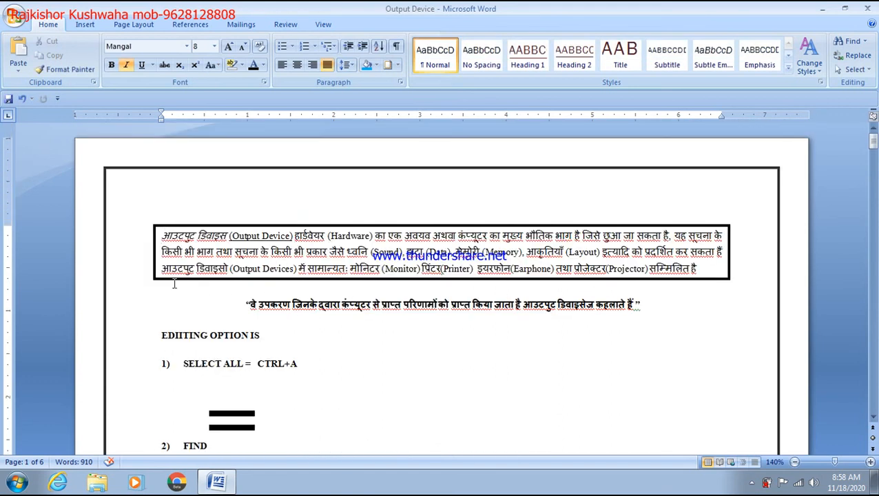
click(222, 294)
Jump to line 8 with Go To, showing the EDITING OPTION IS list with CTRL+F
click(865, 42)
click(842, 70)
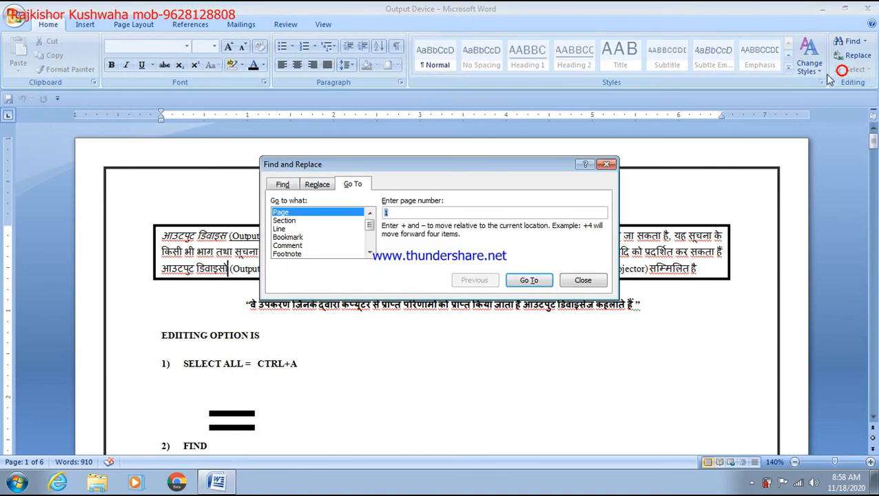
click(297, 229)
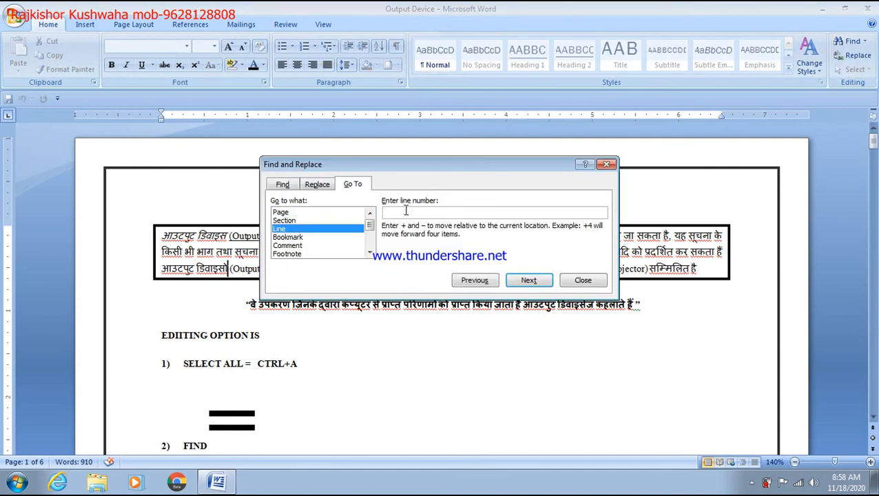
text(8)
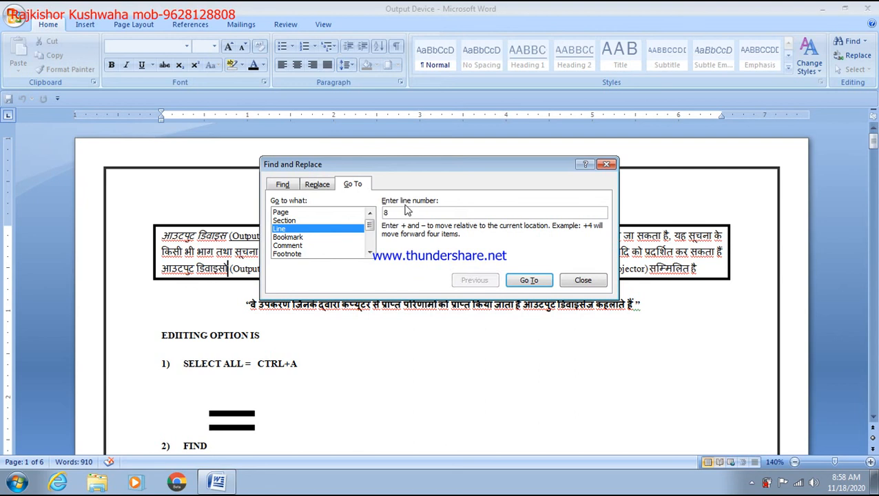
click(523, 279)
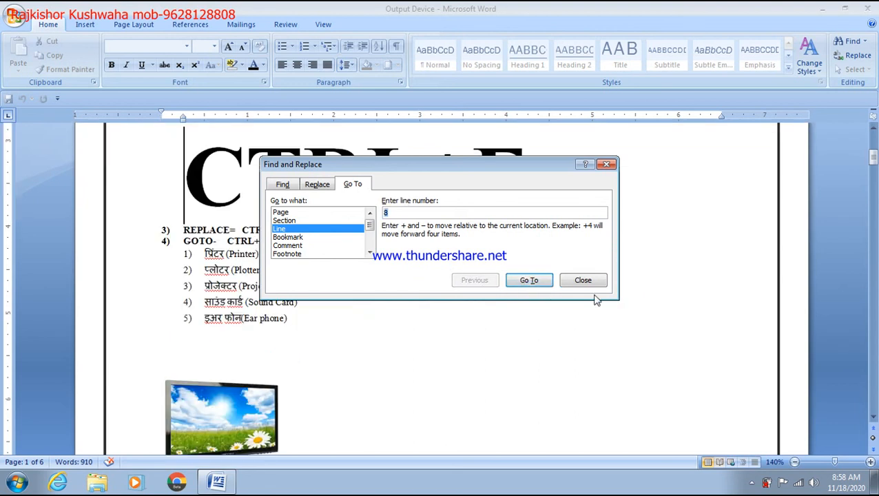
click(590, 281)
scroll(476, 281, up, 2)
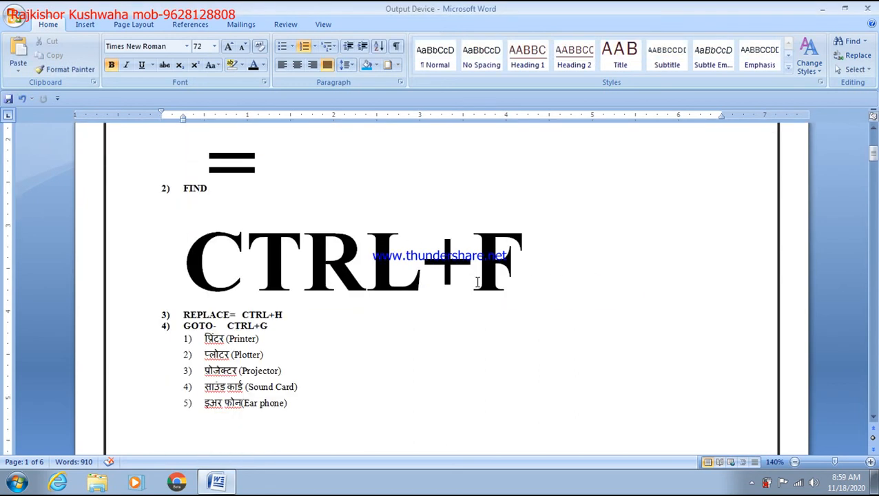
scroll(477, 281, up, 3)
scroll(477, 281, down, 2)
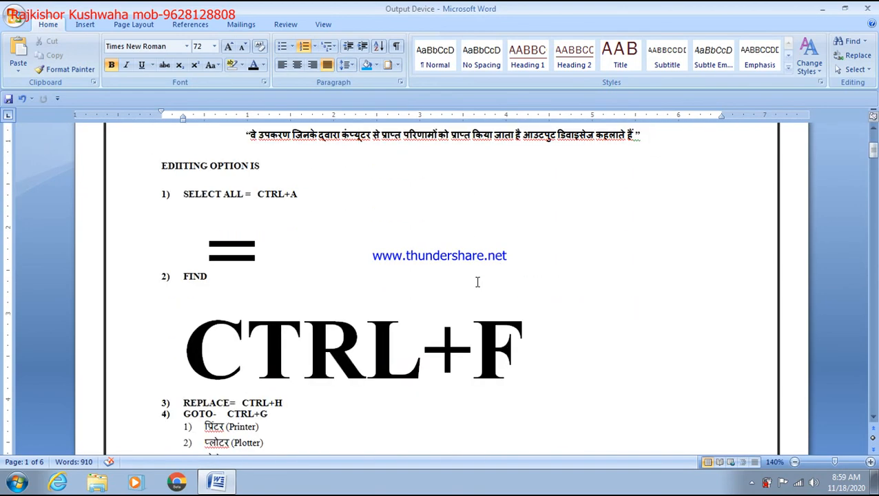